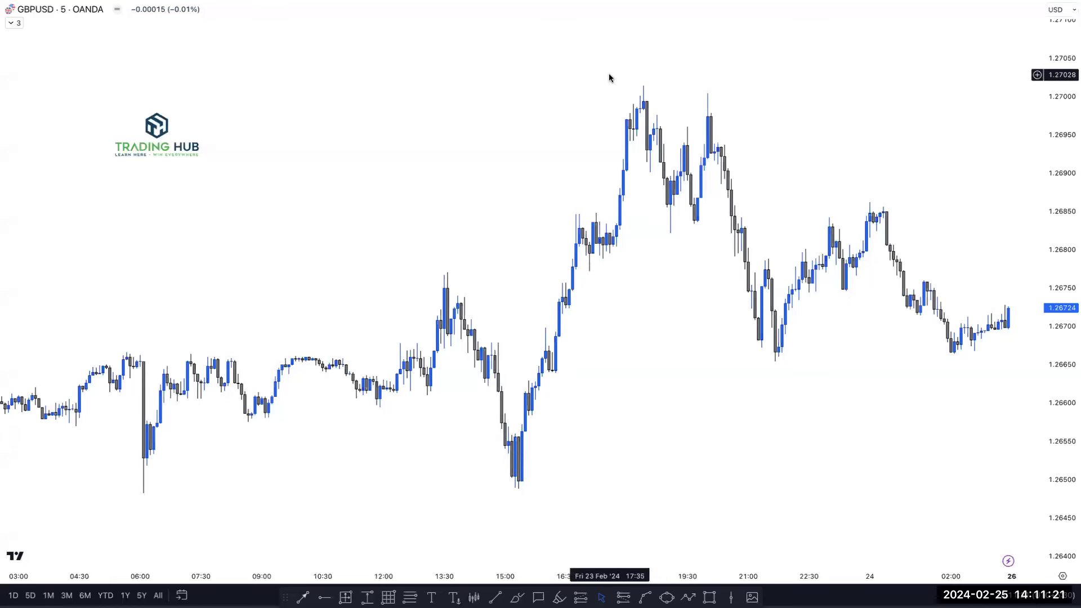
- Load the FXCM EURUSD chart and set its timeframe to 1D
{"action": "type", "text": "EURUSD"}
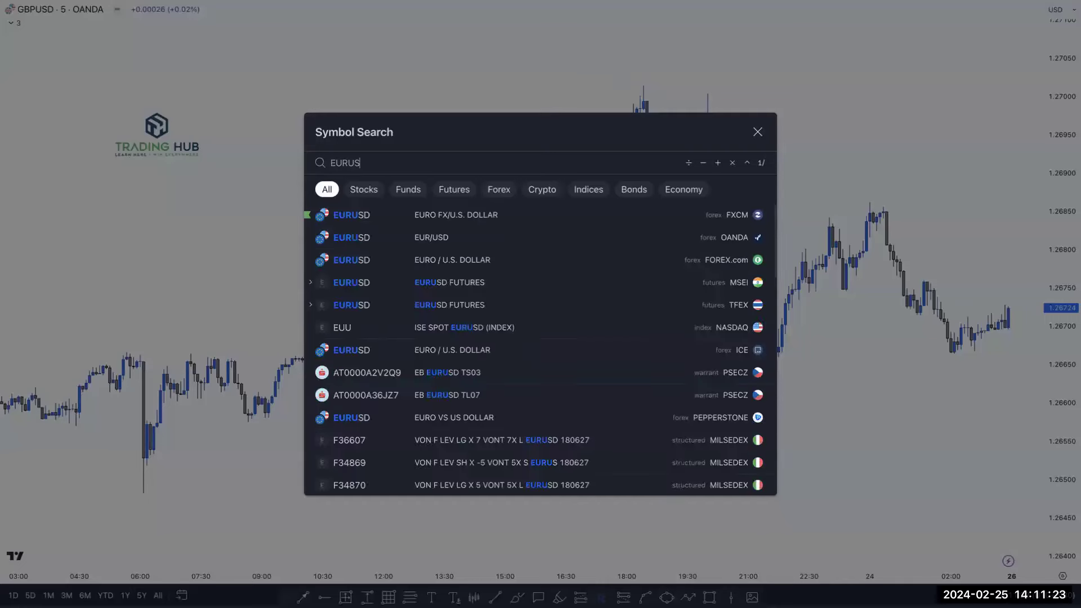
{"action": "left_click", "coordinate": [517, 218]}
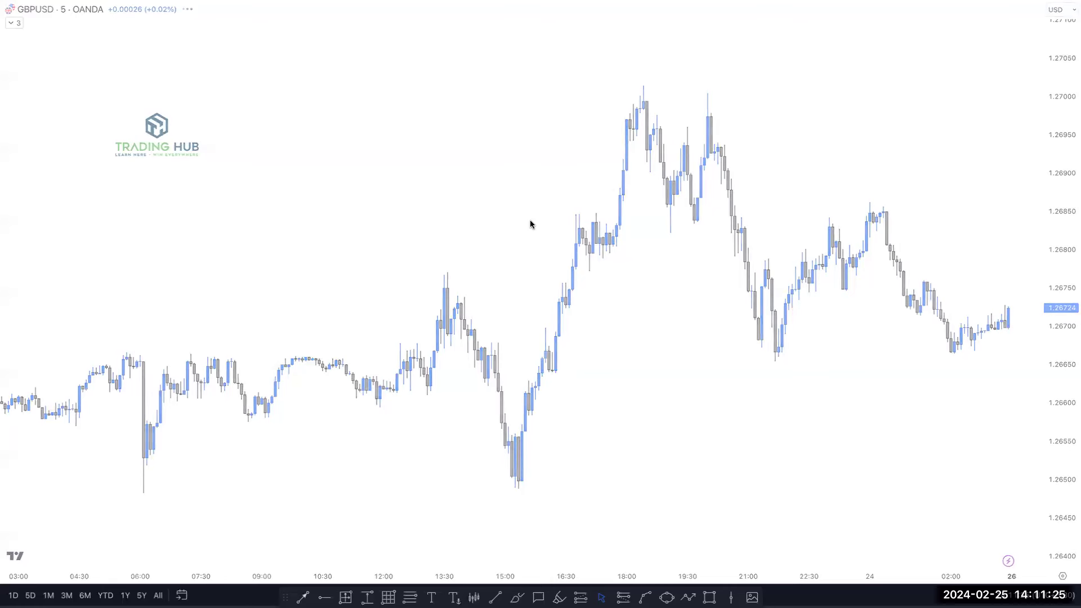
{"action": "right_click", "coordinate": [517, 156]}
{"action": "key", "text": "Escape"}
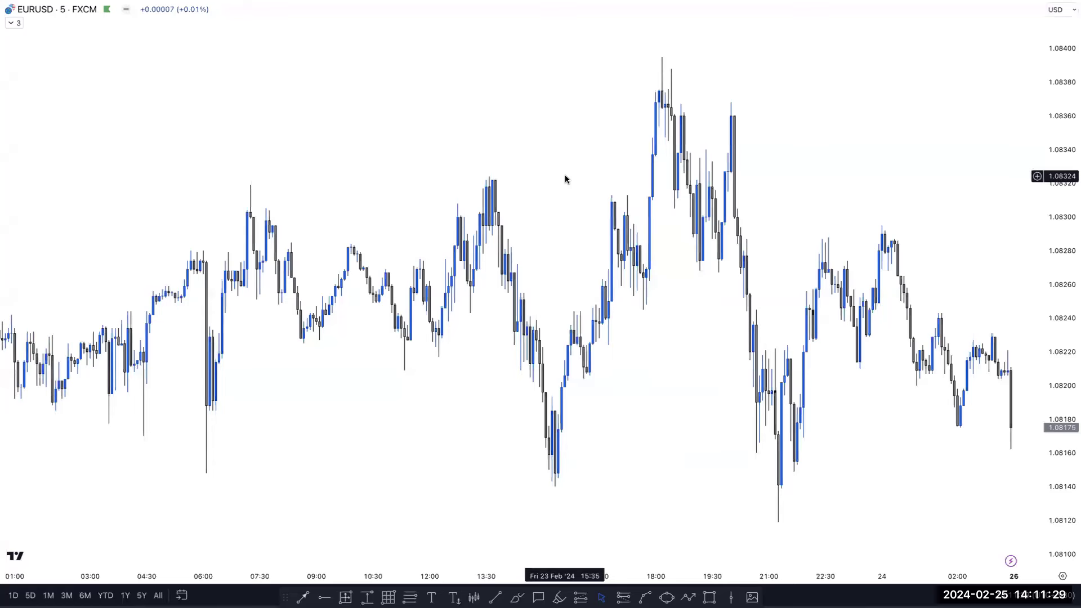
{"action": "type", "text": "1D"}
{"action": "key", "text": "Return"}
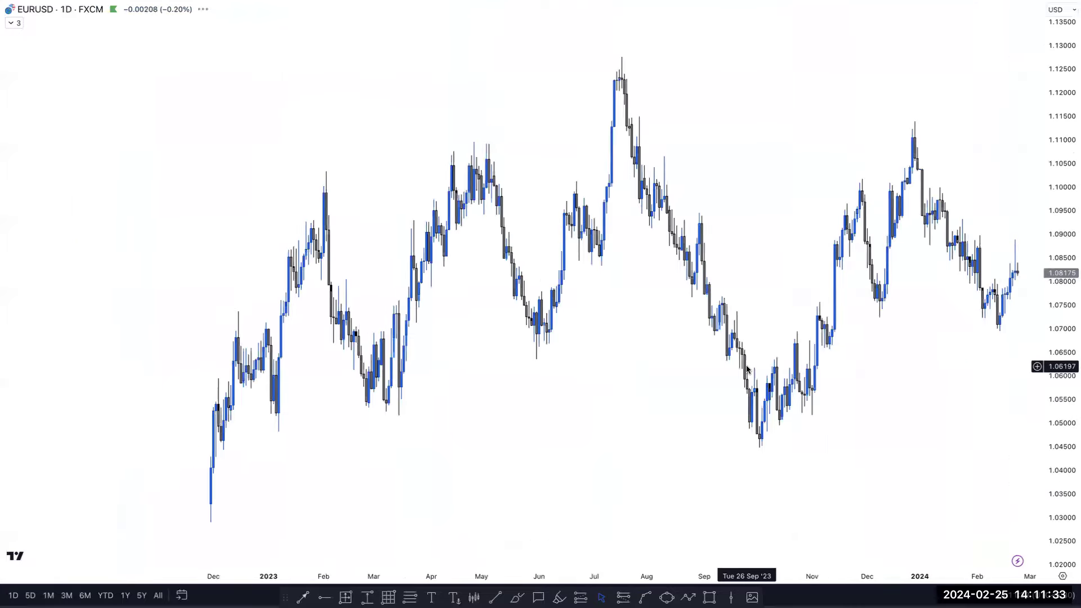
- Examine the daily EURUSD price swings from 2022 through February 2024, adjusting the time range and price scale
{"action": "scroll", "coordinate": [606, 292], "scroll_direction": "down", "scroll_amount": 5}
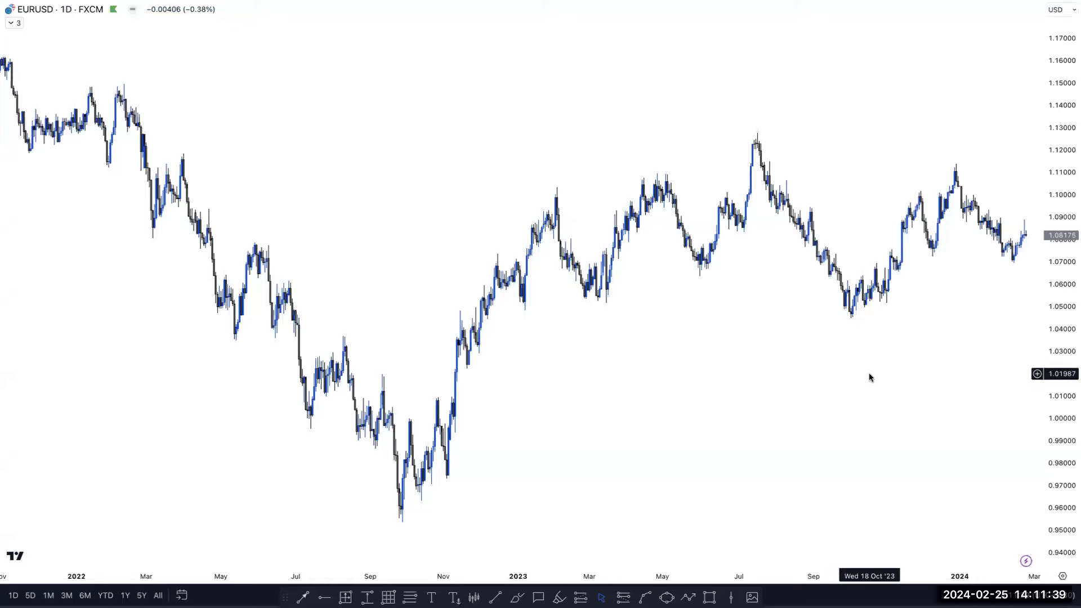
{"action": "scroll", "coordinate": [869, 376], "scroll_direction": "up", "scroll_amount": 5}
{"action": "left_click_drag", "start_coordinate": [869, 374], "coordinate": [741, 359]}
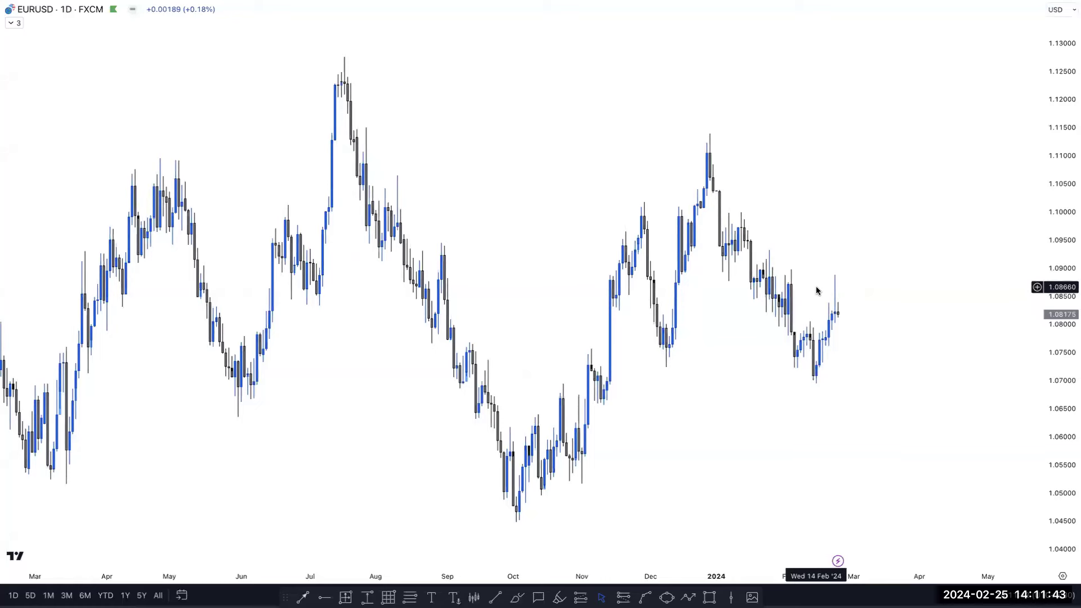
{"action": "scroll", "coordinate": [817, 290], "scroll_direction": "down", "scroll_amount": 5}
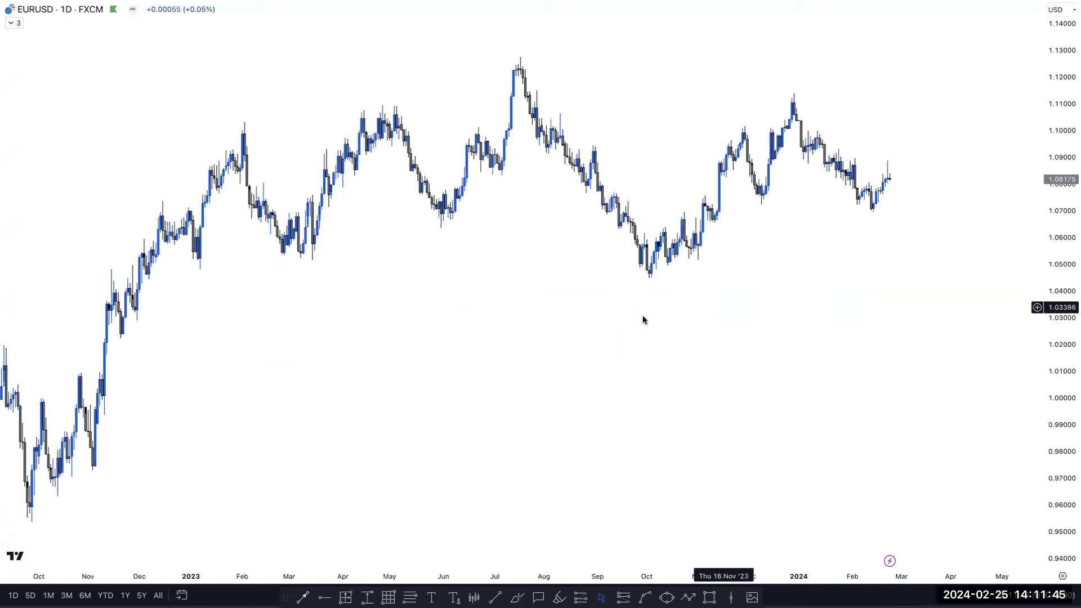
{"action": "scroll", "coordinate": [588, 432], "scroll_direction": "up", "scroll_amount": 4}
{"action": "left_click_drag", "start_coordinate": [1064, 372], "coordinate": [1062, 397]}
{"action": "left_click_drag", "start_coordinate": [507, 397], "coordinate": [555, 385]}
{"action": "scroll", "coordinate": [546, 402], "scroll_direction": "up", "scroll_amount": 1}
{"action": "left_click_drag", "start_coordinate": [483, 444], "coordinate": [520, 436]}
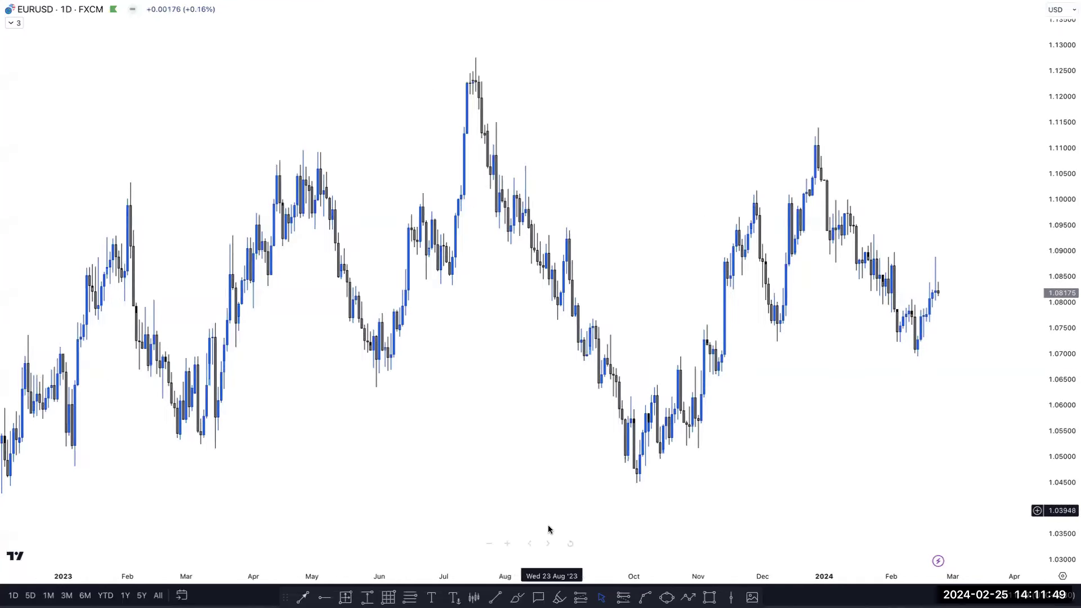
- Mark the late-April 2023 swing high and the swing low around the start of June 2023 with highlighter dots
{"action": "left_click", "coordinate": [560, 595]}
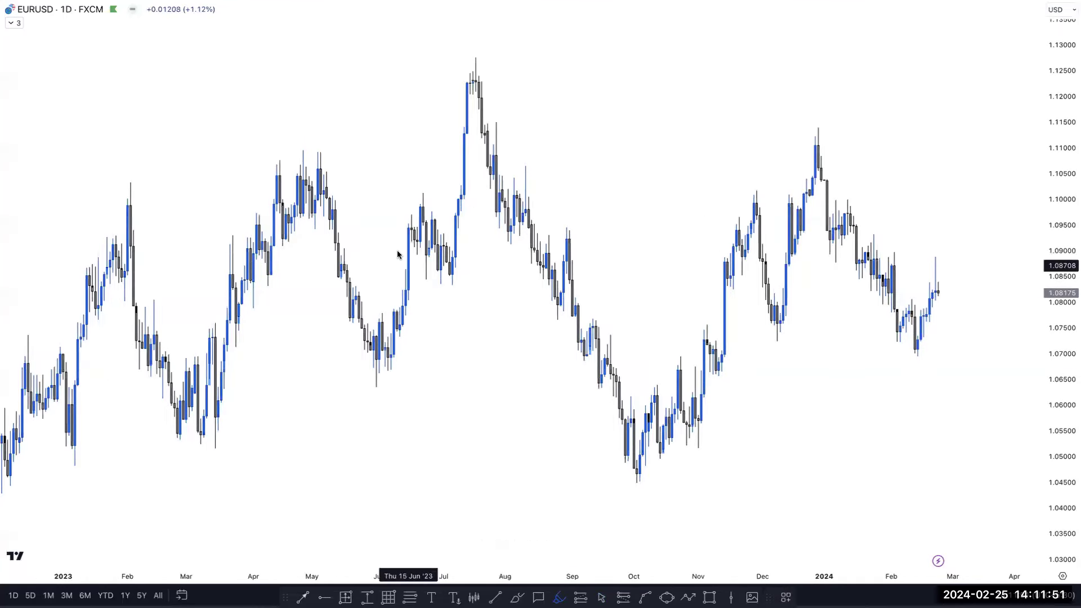
{"action": "left_click", "coordinate": [376, 387]}
{"action": "left_click_drag", "start_coordinate": [454, 376], "coordinate": [501, 367]}
{"action": "scroll", "coordinate": [501, 366], "scroll_direction": "right", "scroll_amount": 2}
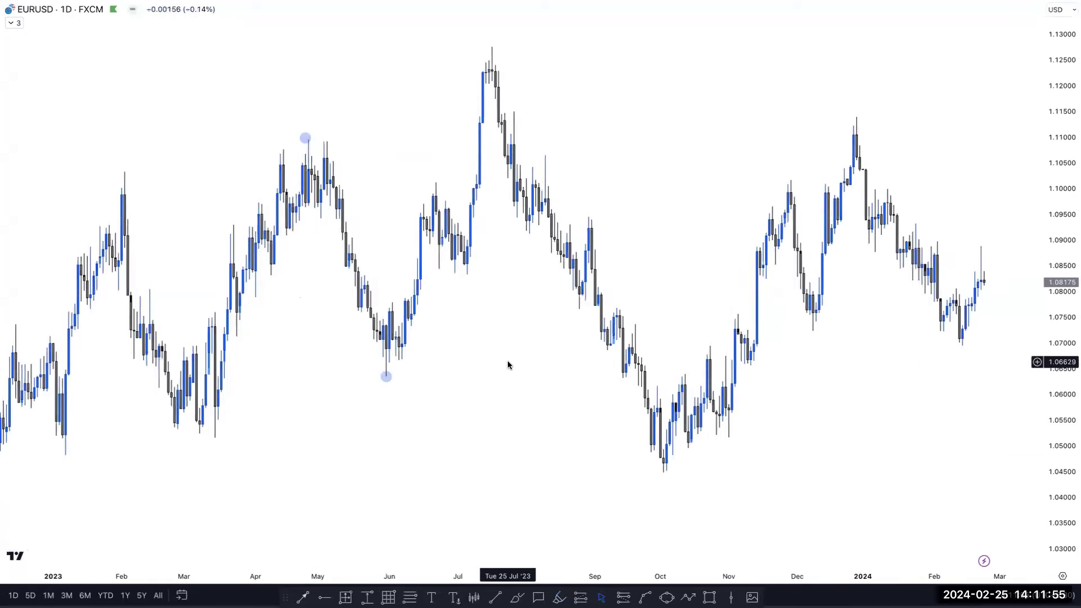
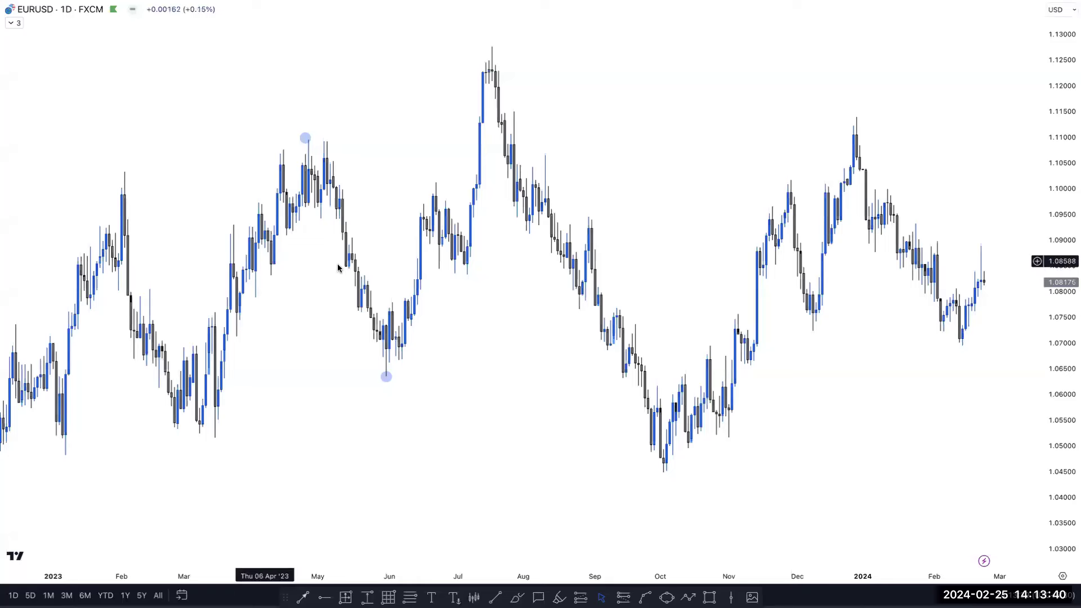
- Draw a horizontal trend line at about 1.10929 from the marked high on 26 April 2023 to 6 July 2023
{"action": "scroll", "coordinate": [315, 265], "scroll_direction": "up", "scroll_amount": 2}
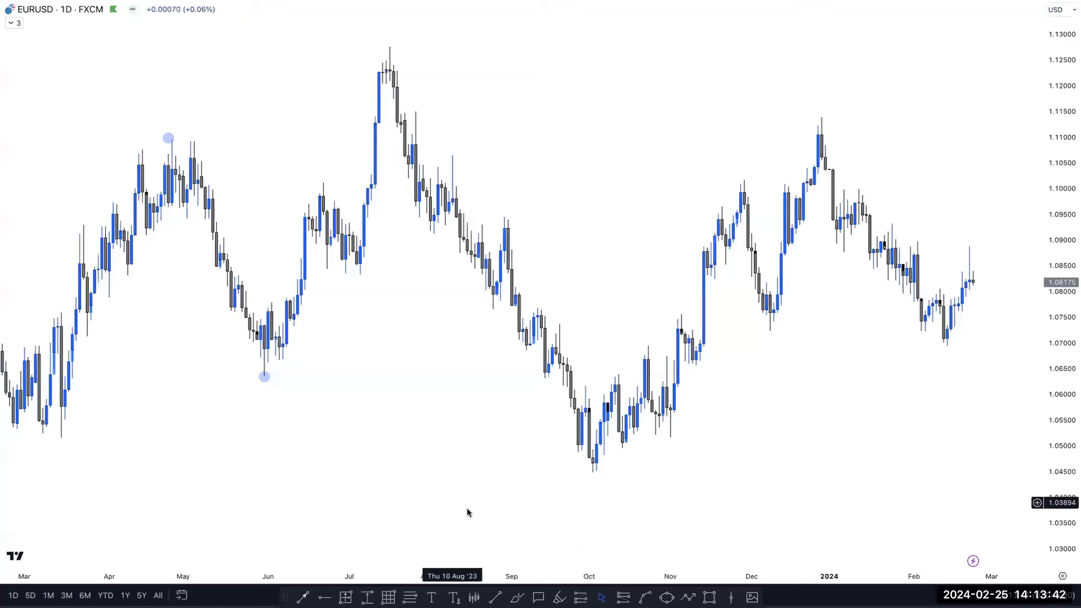
{"action": "left_click", "coordinate": [495, 596]}
{"action": "left_click", "coordinate": [172, 140]}
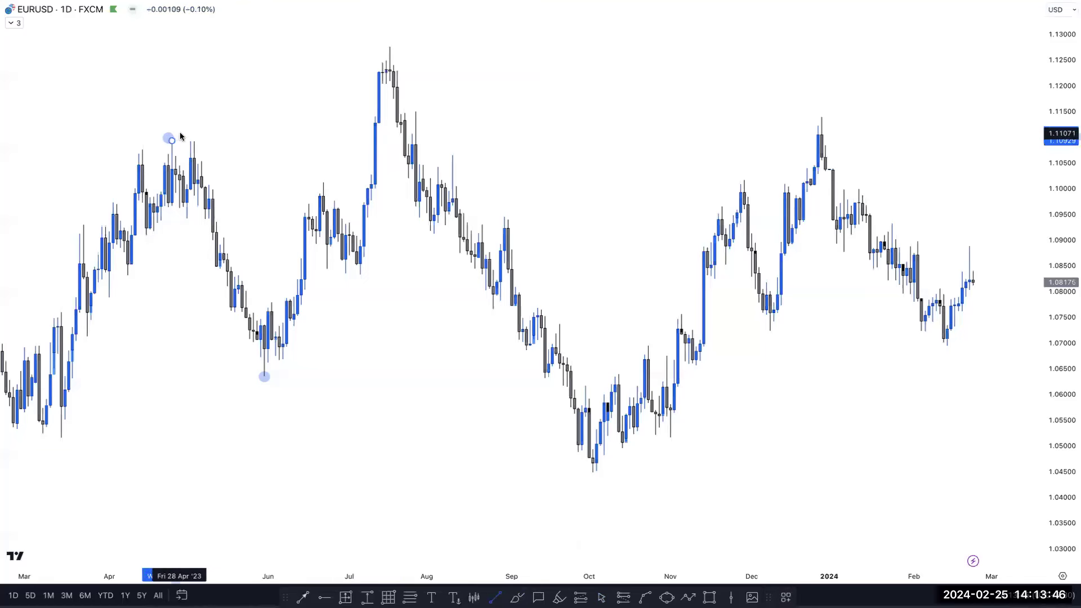
{"action": "left_click", "coordinate": [360, 141]}
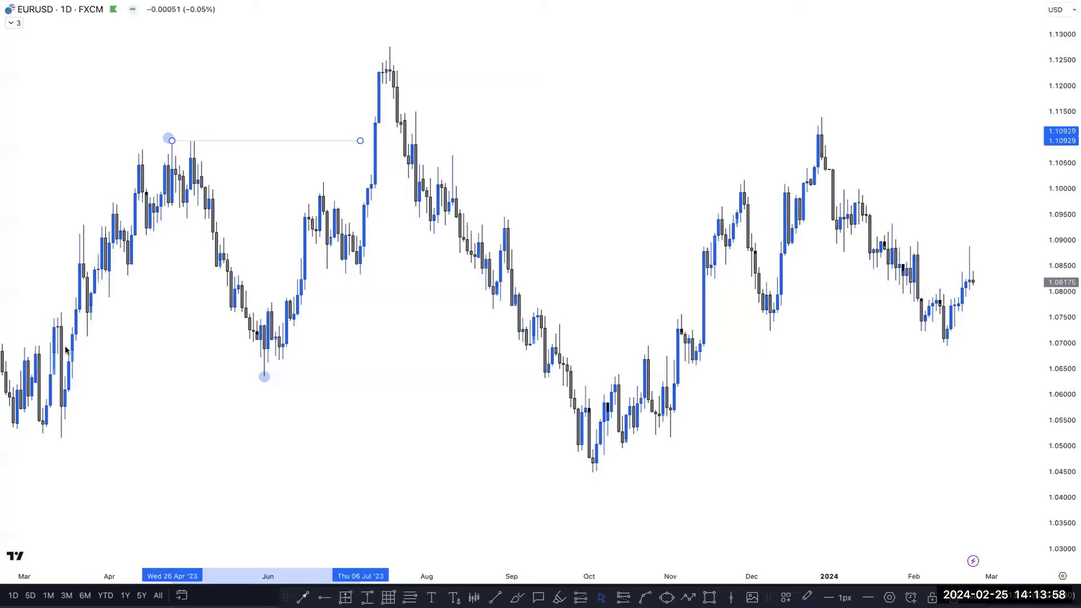
{"action": "left_click", "coordinate": [349, 349]}
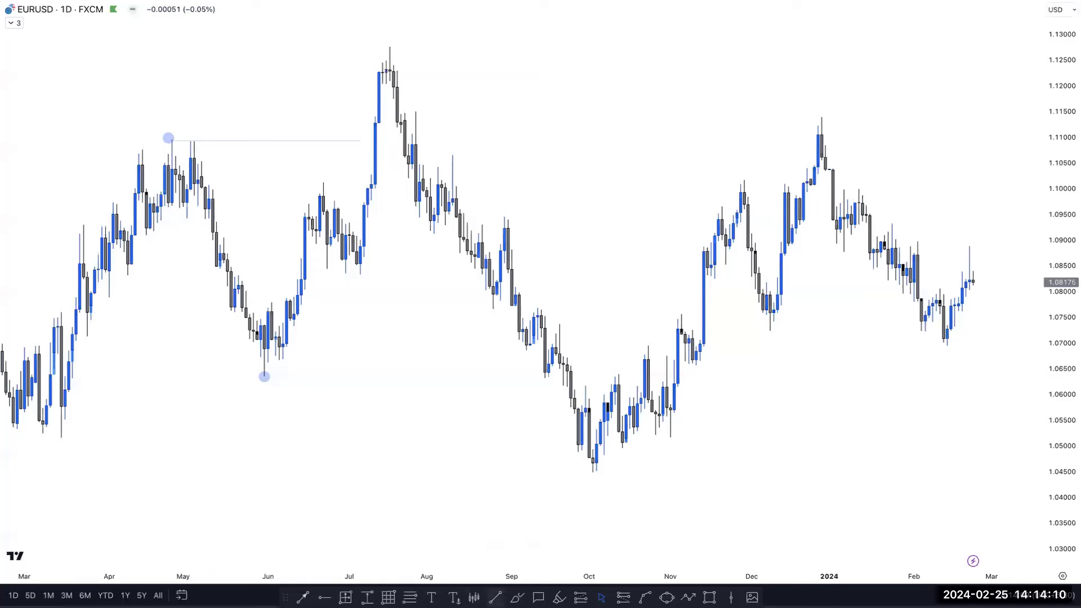
- Draw a horizontal trend line at about 1.06367 beside the marked low, from 5 June to 16 August 2023, and label it CHoCH
{"action": "left_click", "coordinate": [275, 376]}
{"action": "left_click", "coordinate": [467, 375]}
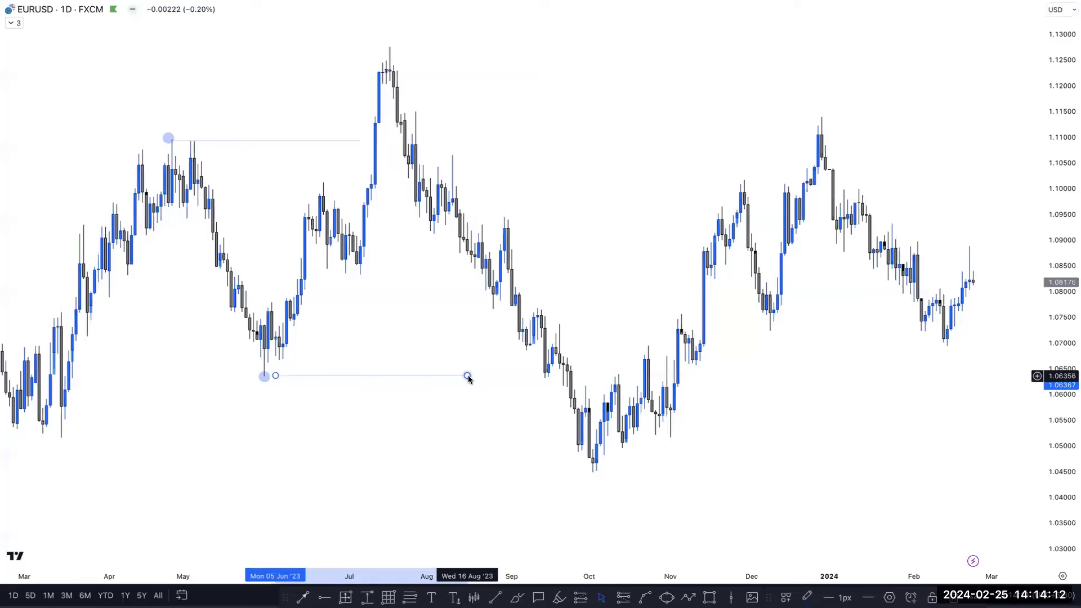
{"action": "double_click", "coordinate": [468, 376]}
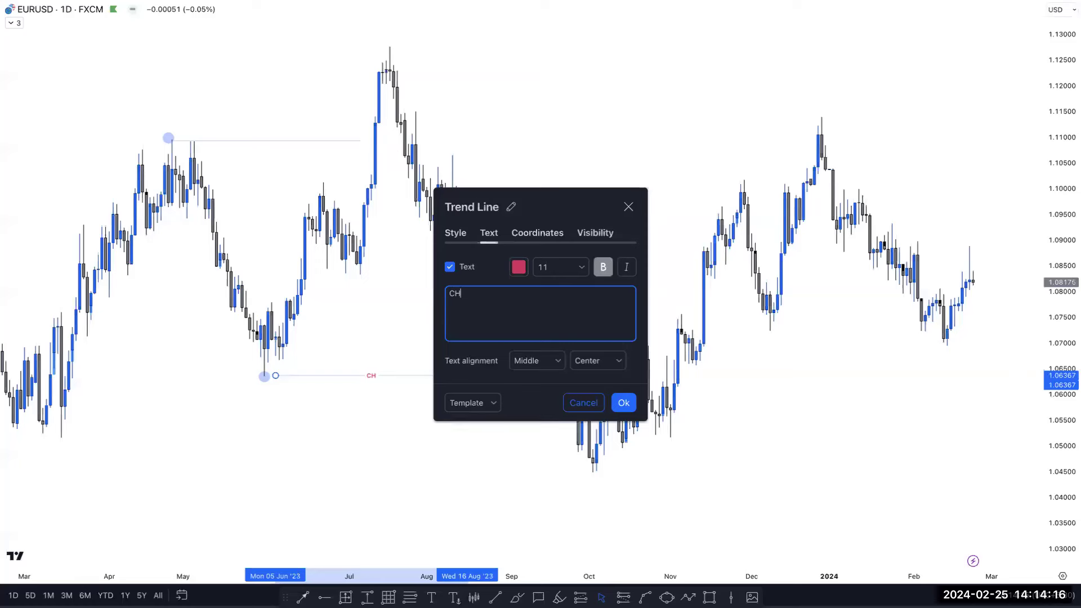
{"action": "left_click", "coordinate": [622, 403]}
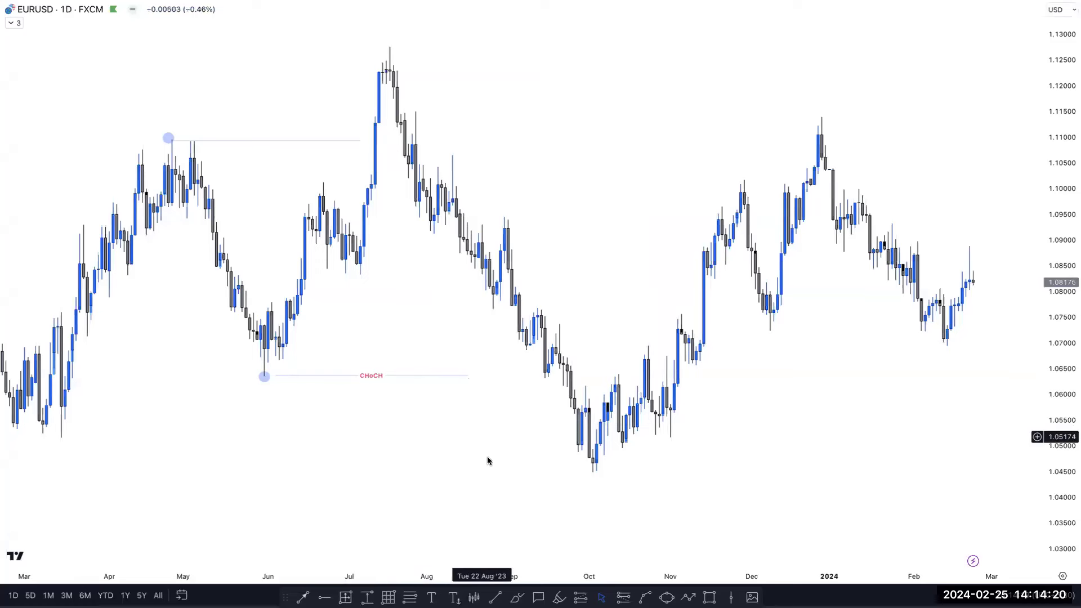
- Mark the mid-July 2023 swing high with a highlighter dot
{"action": "left_click", "coordinate": [559, 595]}
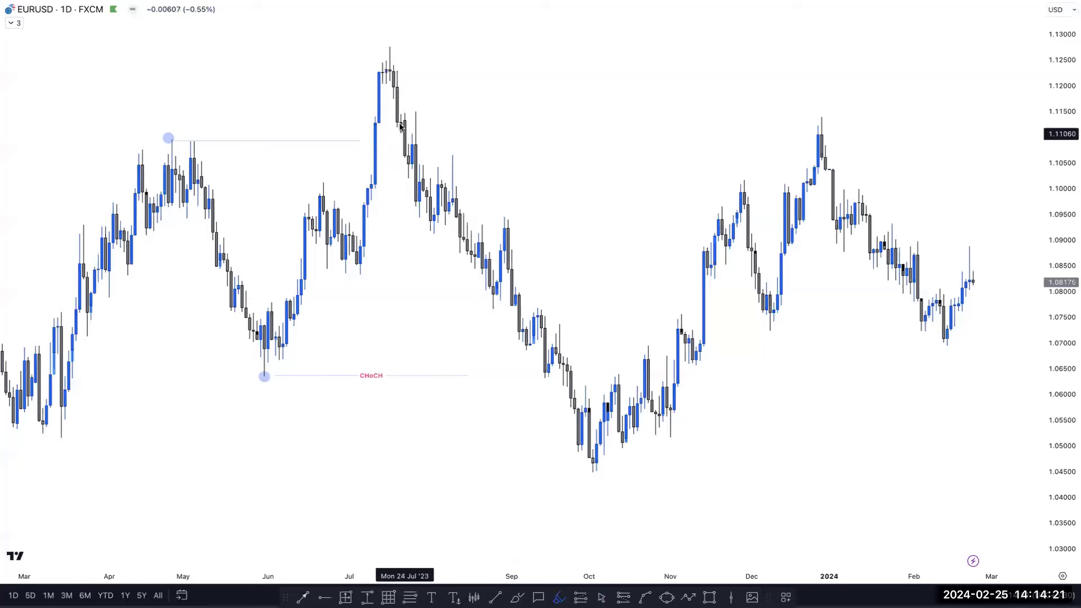
{"action": "left_click", "coordinate": [391, 51]}
- Examine the EURUSD price swings around the marked highs and low, from the wider 2022 history through February 2024
{"action": "scroll", "coordinate": [555, 244], "scroll_direction": "down", "scroll_amount": 5}
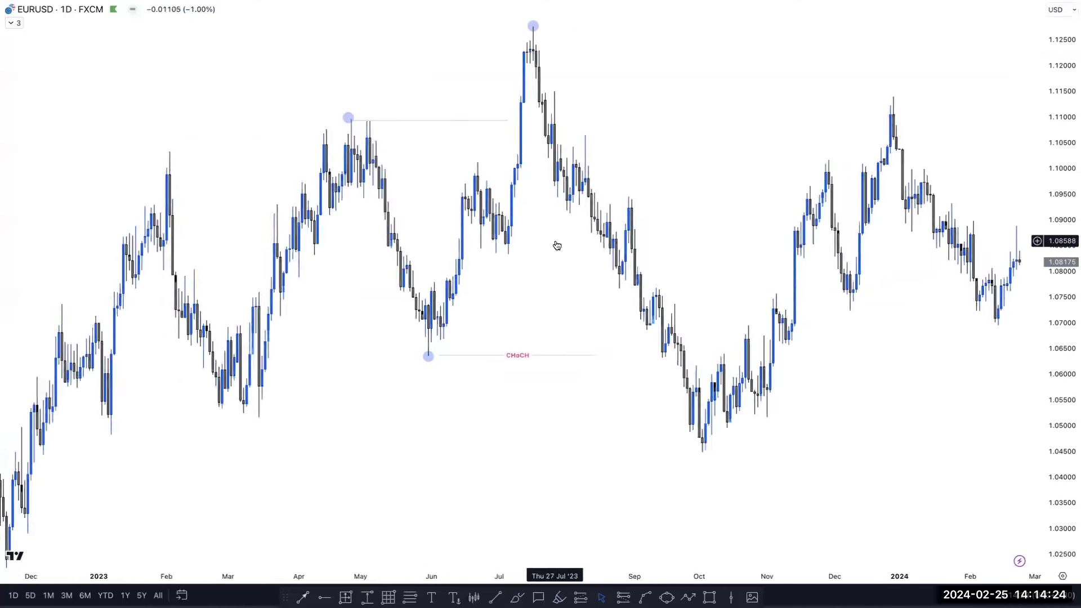
{"action": "scroll", "coordinate": [604, 286], "scroll_direction": "up", "scroll_amount": 3}
{"action": "left_click_drag", "start_coordinate": [581, 291], "coordinate": [514, 296]}
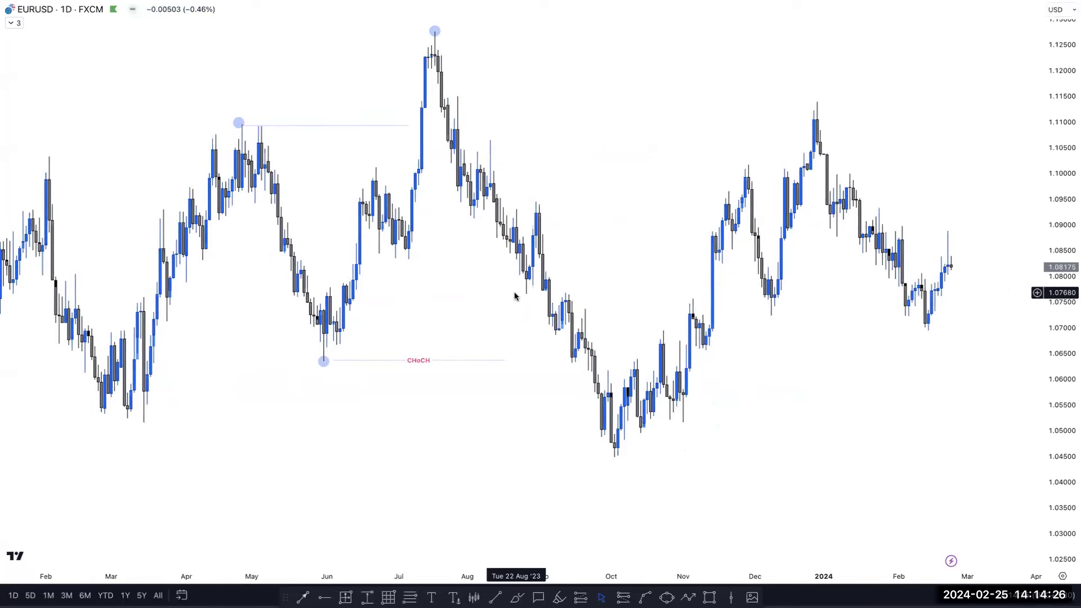
{"action": "scroll", "coordinate": [514, 298], "scroll_direction": "right", "scroll_amount": 5}
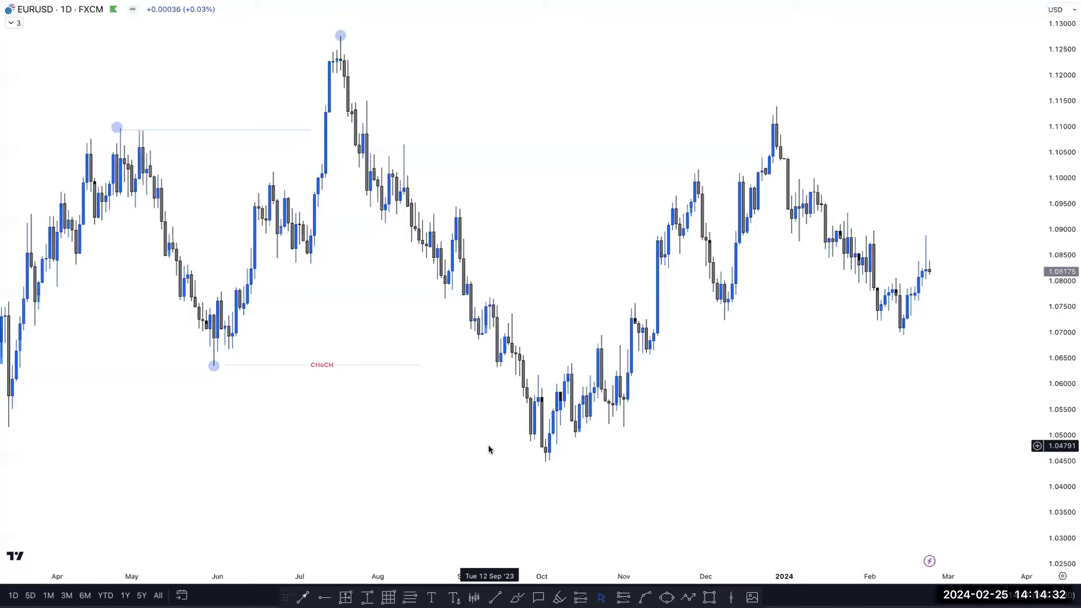
{"action": "scroll", "coordinate": [488, 448], "scroll_direction": "down", "scroll_amount": 5}
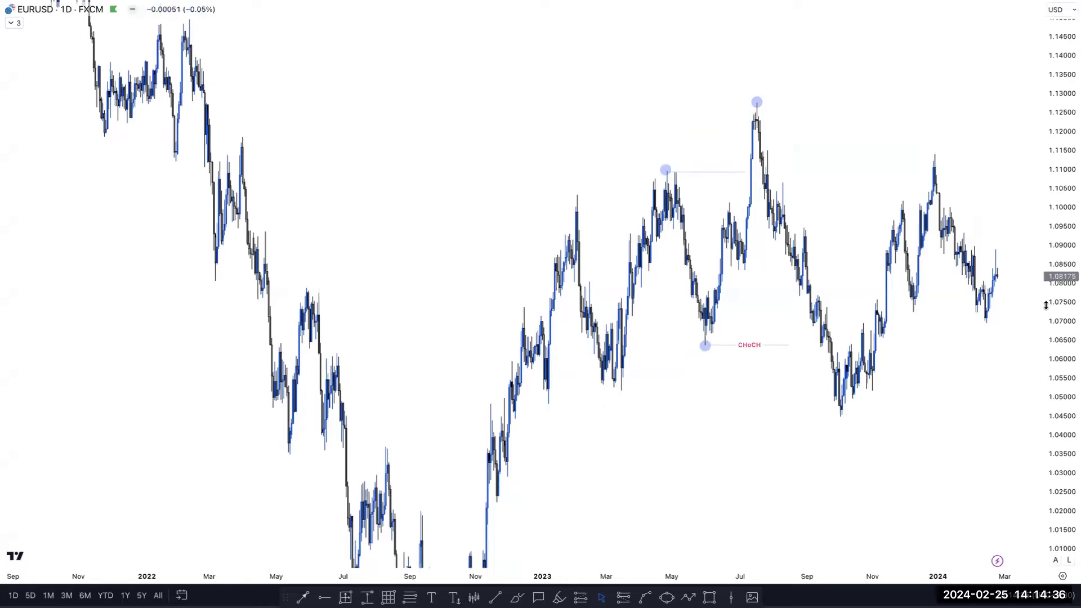
{"action": "scroll", "coordinate": [507, 360], "scroll_direction": "up", "scroll_amount": 5}
{"action": "scroll", "coordinate": [486, 367], "scroll_direction": "up", "scroll_amount": 1}
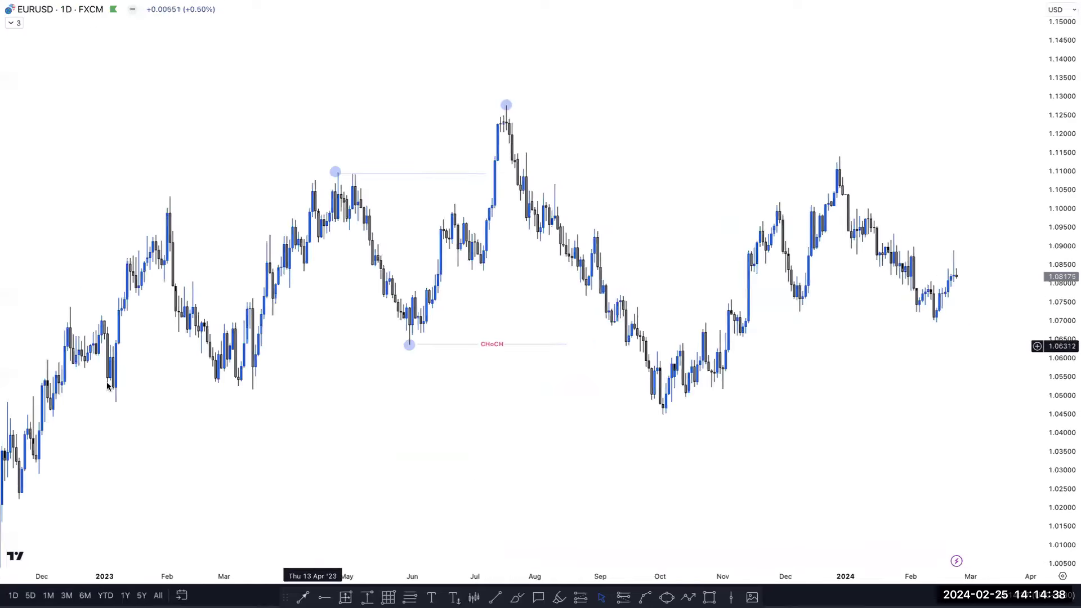
{"action": "scroll", "coordinate": [456, 290], "scroll_direction": "up", "scroll_amount": 2}
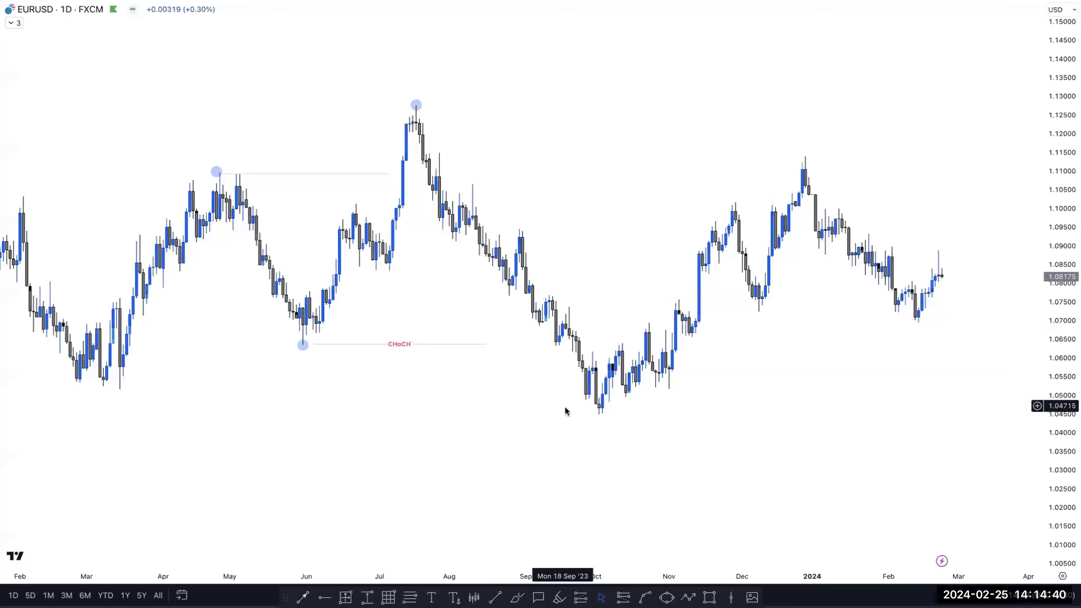
{"action": "left_click_drag", "start_coordinate": [1061, 422], "coordinate": [1062, 350]}
{"action": "left_click_drag", "start_coordinate": [882, 400], "coordinate": [835, 426]}
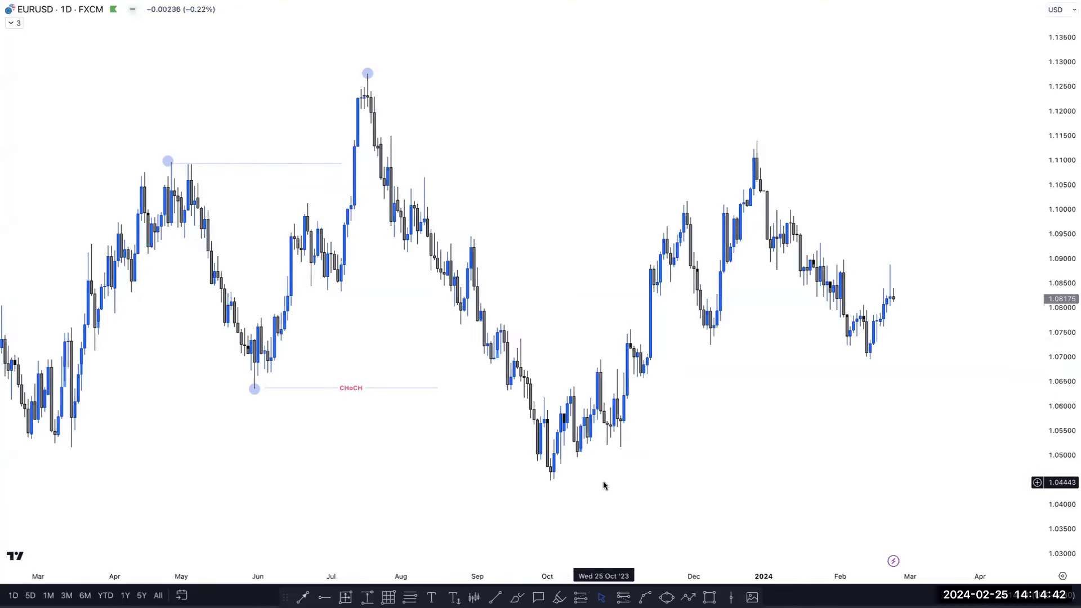
- Sketch temporary brush strokes across the highs around the early-October 2023 low and undo them
{"action": "left_click", "coordinate": [517, 597]}
{"action": "left_click_drag", "start_coordinate": [539, 396], "coordinate": [574, 392]}
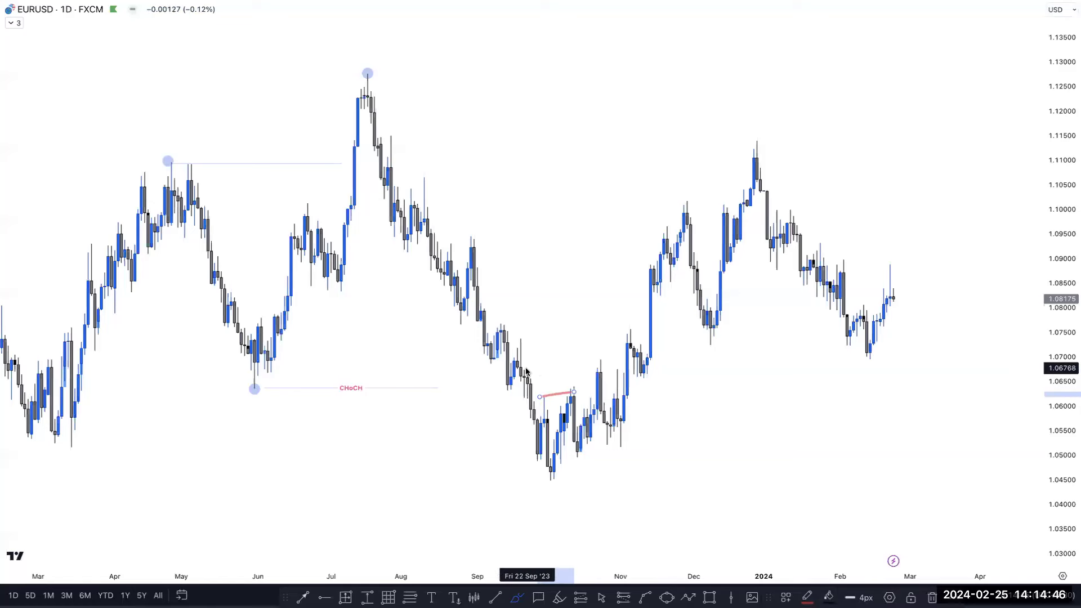
{"action": "left_click_drag", "start_coordinate": [523, 364], "coordinate": [611, 362]}
{"action": "left_click_drag", "start_coordinate": [516, 339], "coordinate": [598, 338]}
{"action": "key", "text": "ctrl+z"}
{"action": "key", "text": "ctrl+z"}
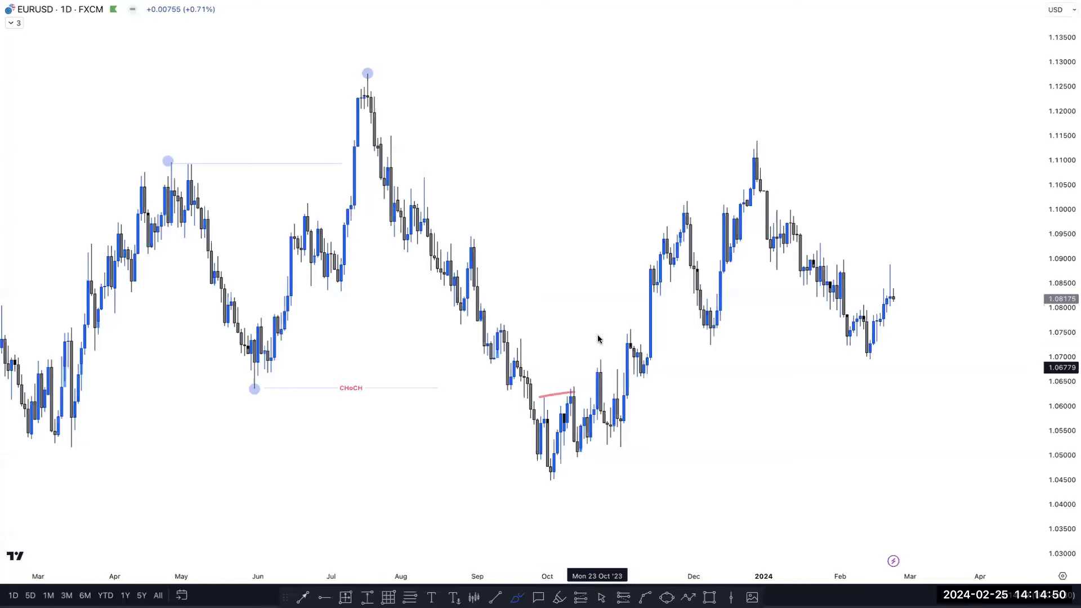
- Draw a short horizontal trend line at about 1.06264 above the early-October 2023 low, ending at 6 October, and label it X
{"action": "scroll", "coordinate": [569, 422], "scroll_direction": "up", "scroll_amount": 1}
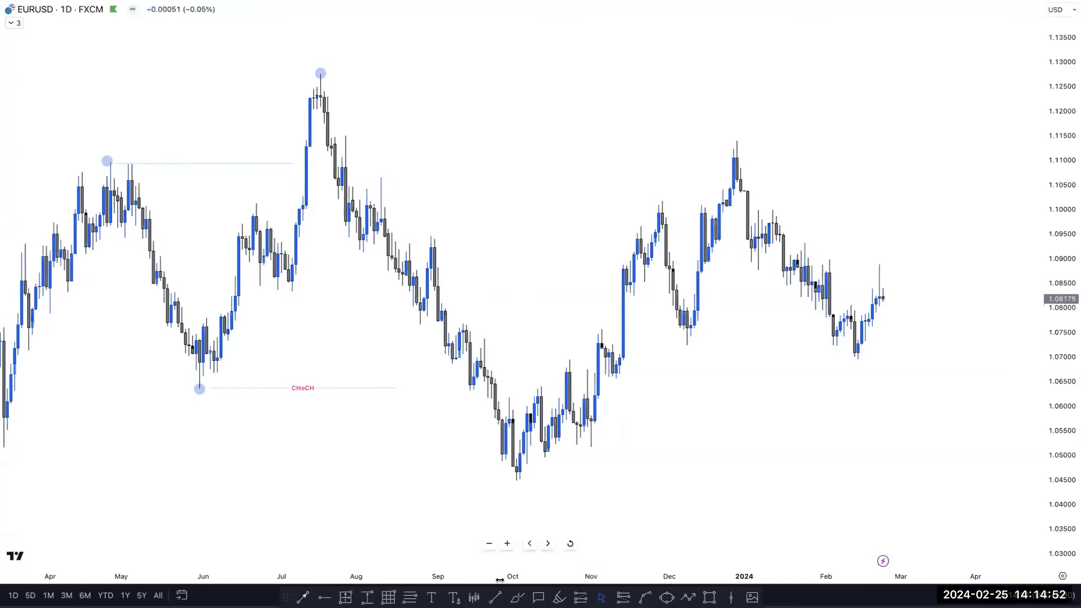
{"action": "double_click", "coordinate": [527, 397]}
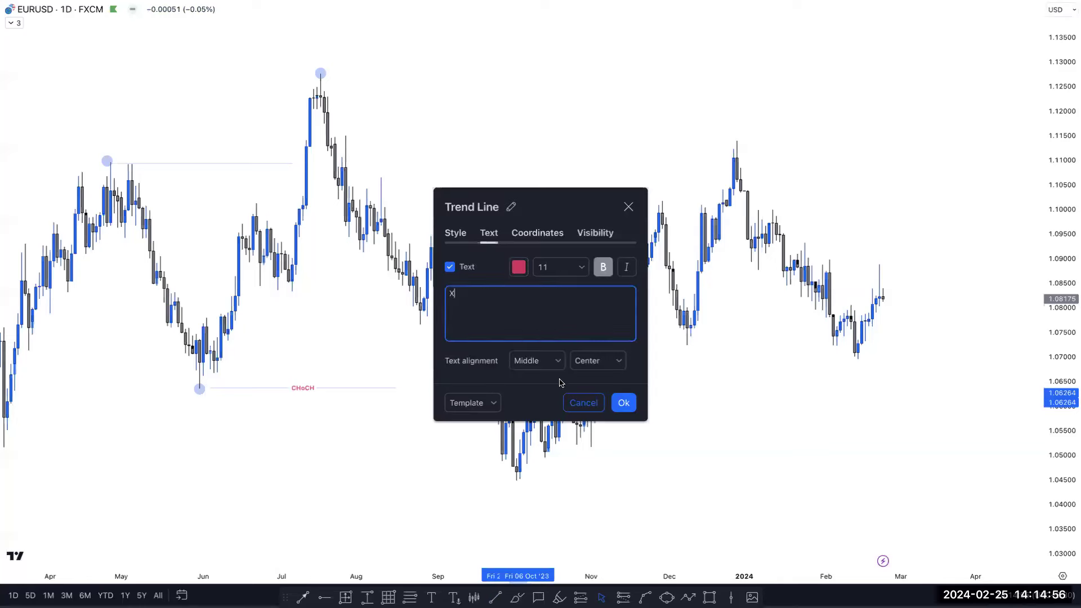
{"action": "left_click", "coordinate": [615, 405]}
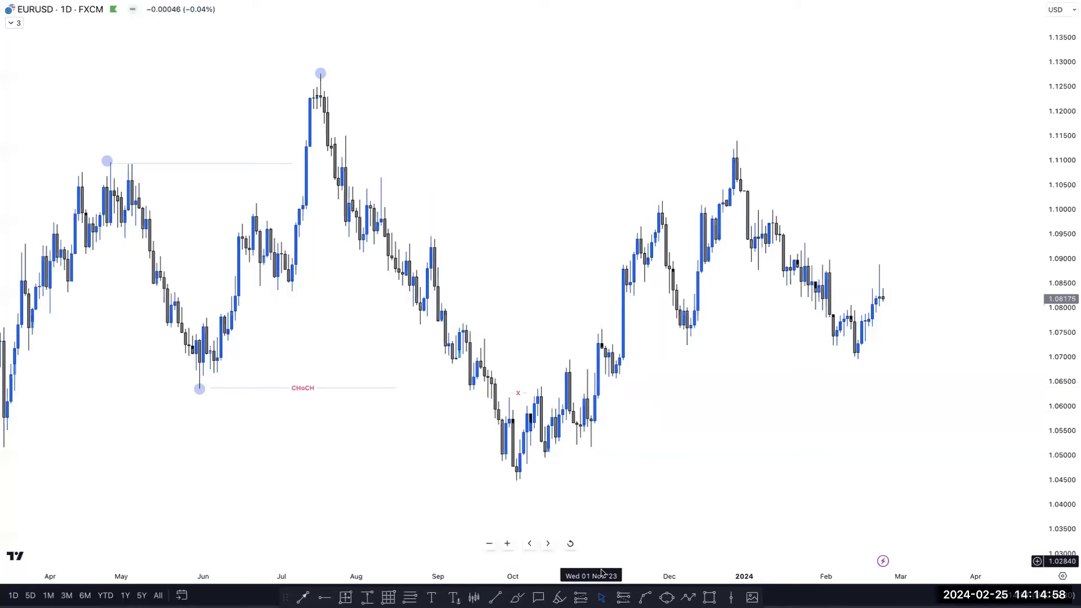
{"action": "left_click", "coordinate": [710, 597]}
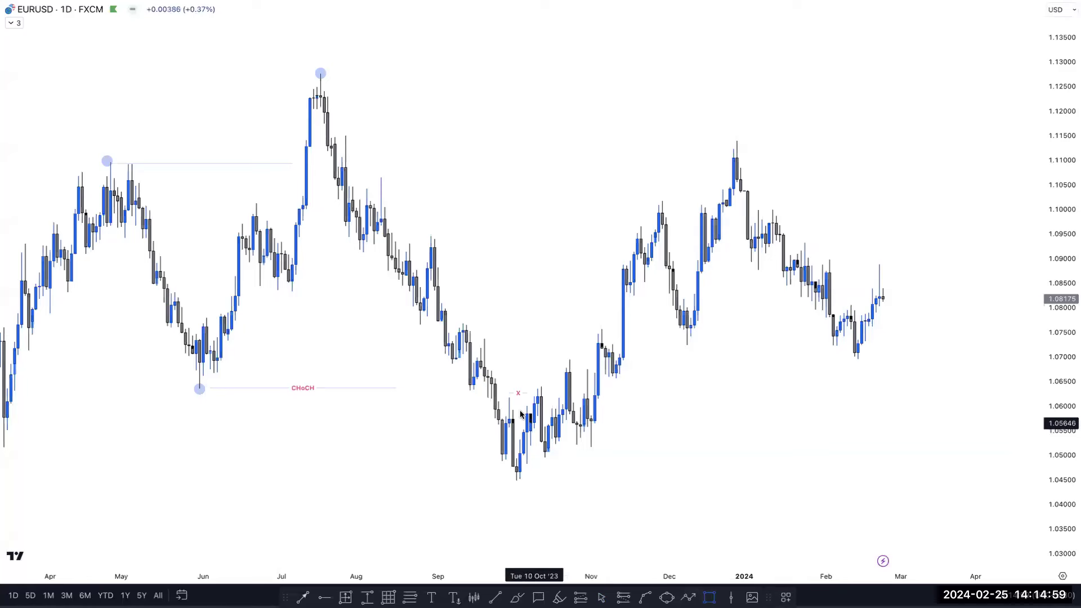
{"action": "left_click", "coordinate": [483, 369]}
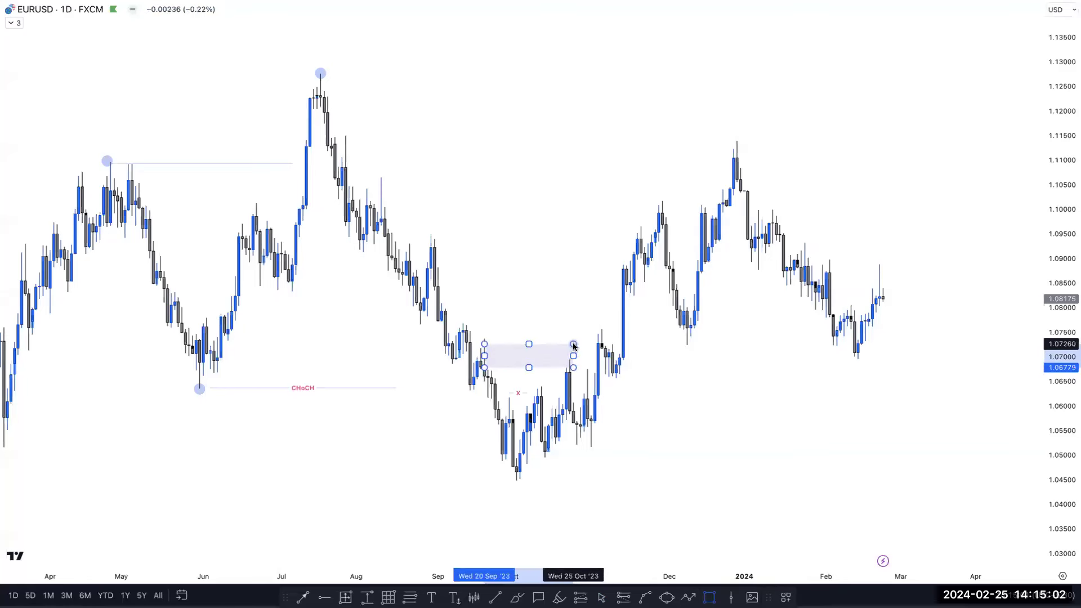
{"action": "key", "text": "Escape"}
- Draw a rectangle from 20 September to 24 October 2023 between about 1.06791 and 1.07421, and label it D-POI
{"action": "left_click", "coordinate": [710, 596]}
{"action": "left_click_drag", "start_coordinate": [482, 369], "coordinate": [569, 336]}
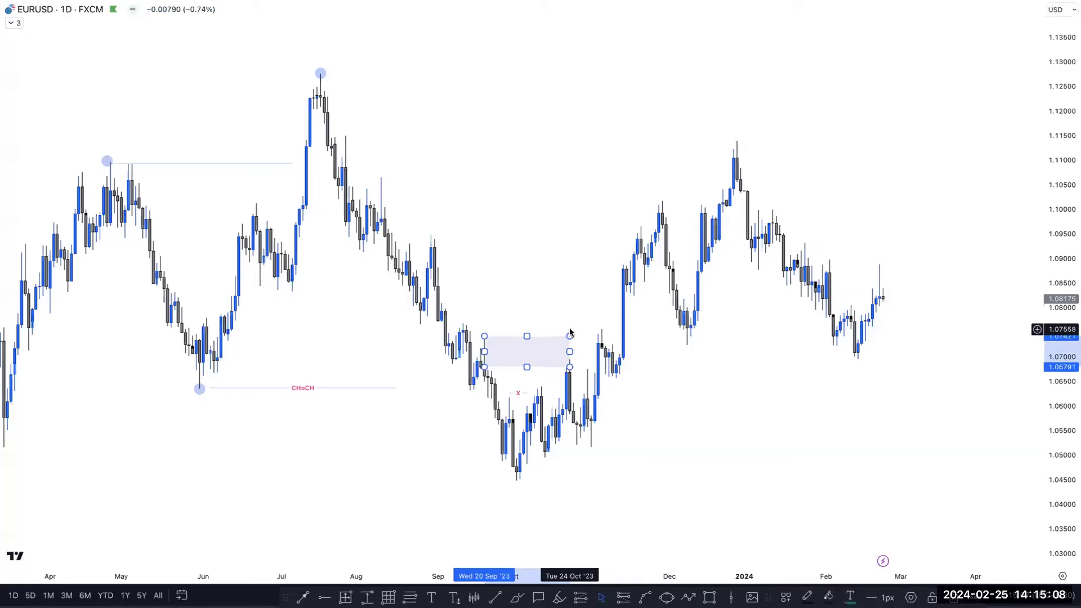
{"action": "double_click", "coordinate": [564, 338]}
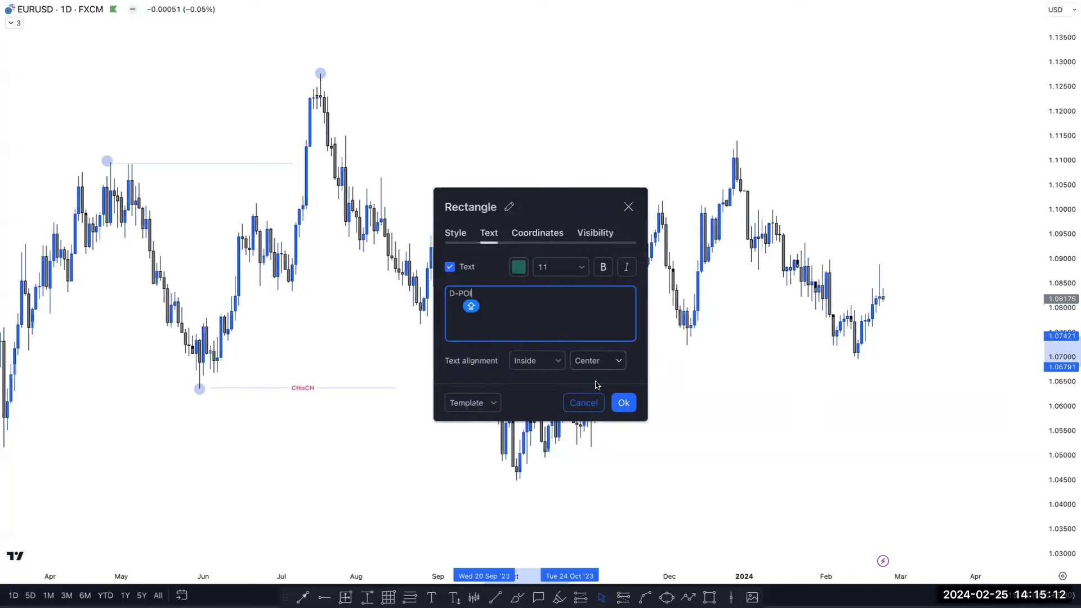
{"action": "left_click", "coordinate": [623, 402]}
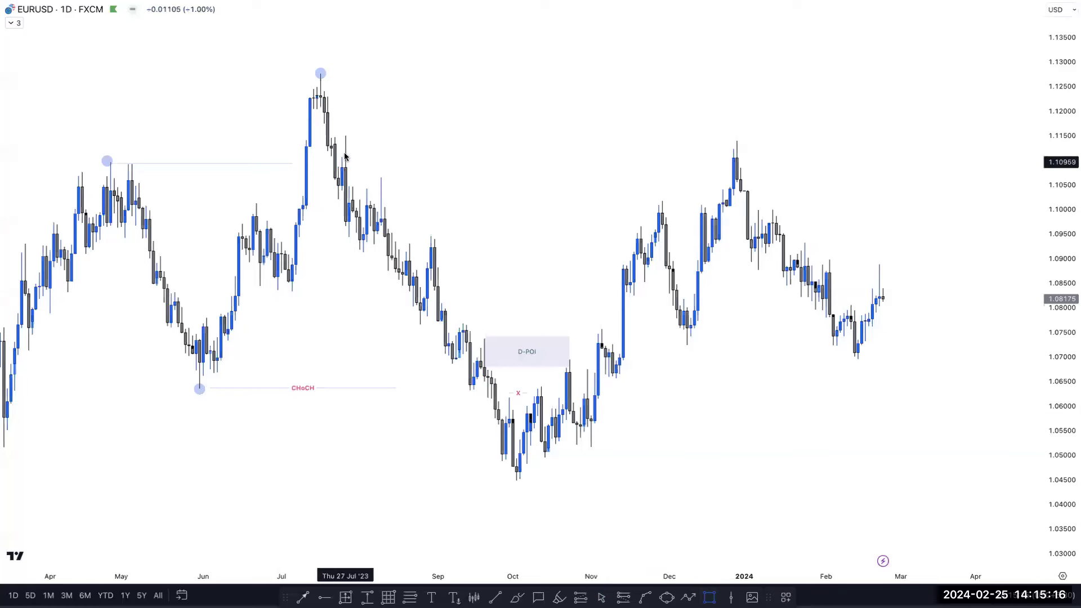
- Draw a supply-zone rectangle between about 1.11749 and 1.12367, from 19 July 2023 into February 2024, and fill it red
{"action": "mouse_move", "coordinate": [324, 123]}
{"action": "left_mouse_down"}
{"action": "mouse_move", "coordinate": [857, 120]}
{"action": "mouse_move", "coordinate": [869, 93]}
{"action": "left_mouse_up"}
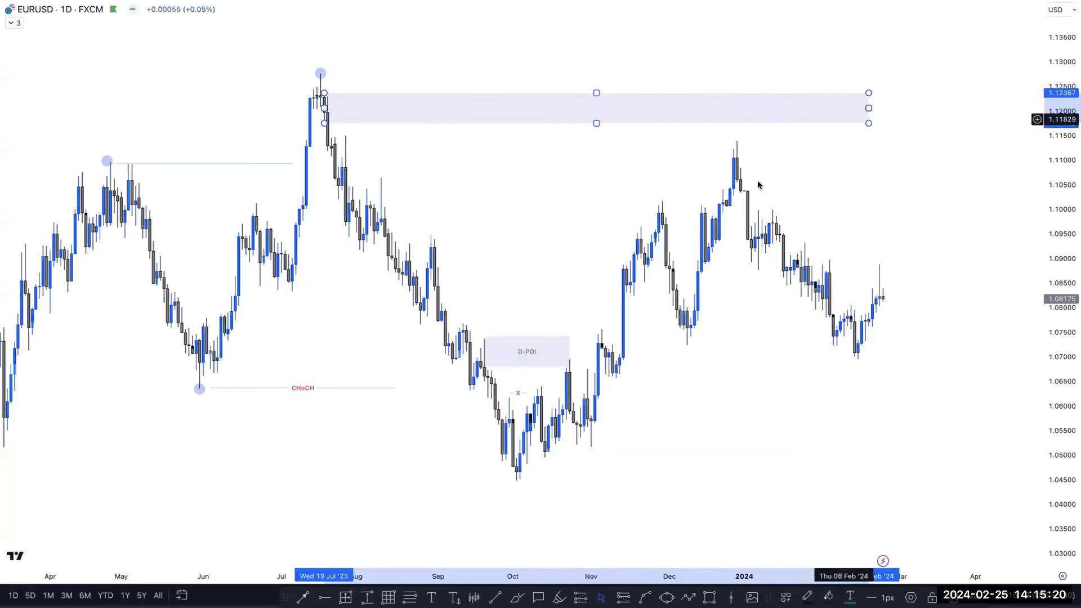
{"action": "left_click", "coordinate": [829, 596]}
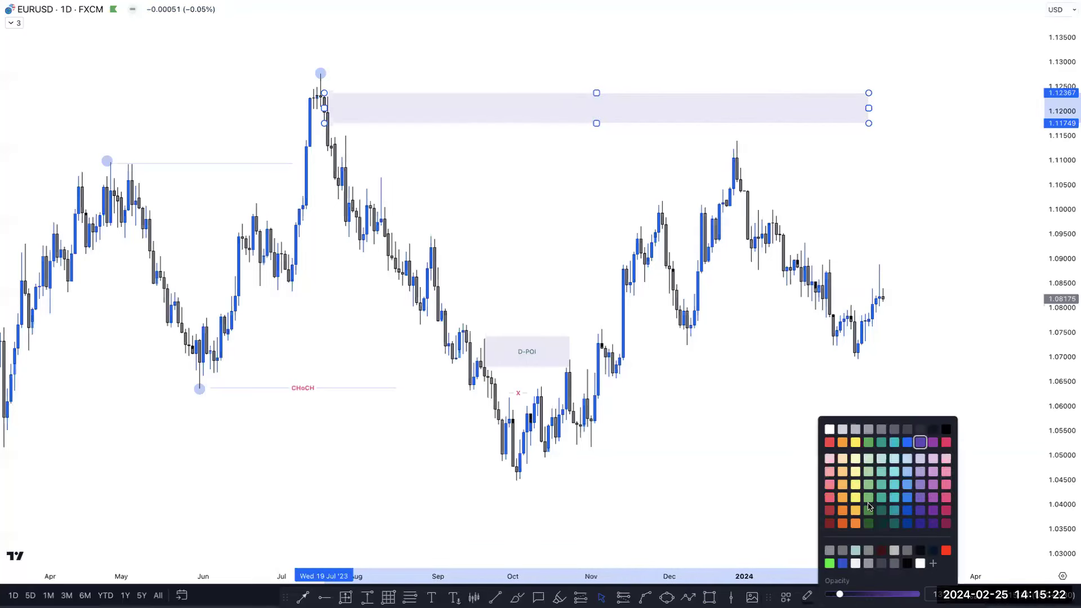
{"action": "left_click", "coordinate": [830, 442]}
{"action": "left_click", "coordinate": [785, 419]}
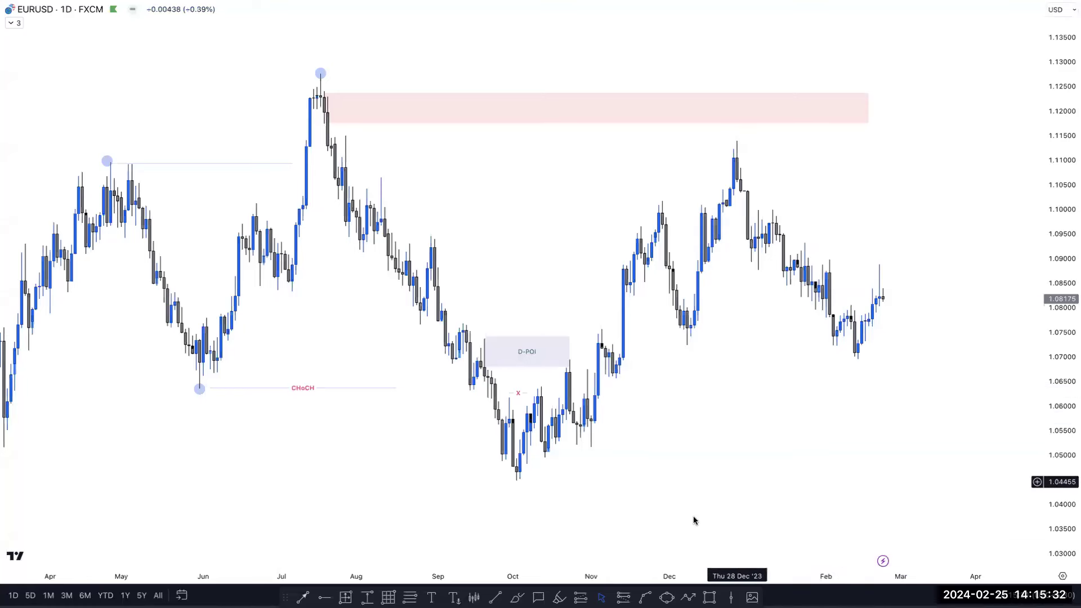
- Sketch temporary brush strokes along the November–December 2023 lows and highs and remove them
{"action": "left_click", "coordinate": [522, 595]}
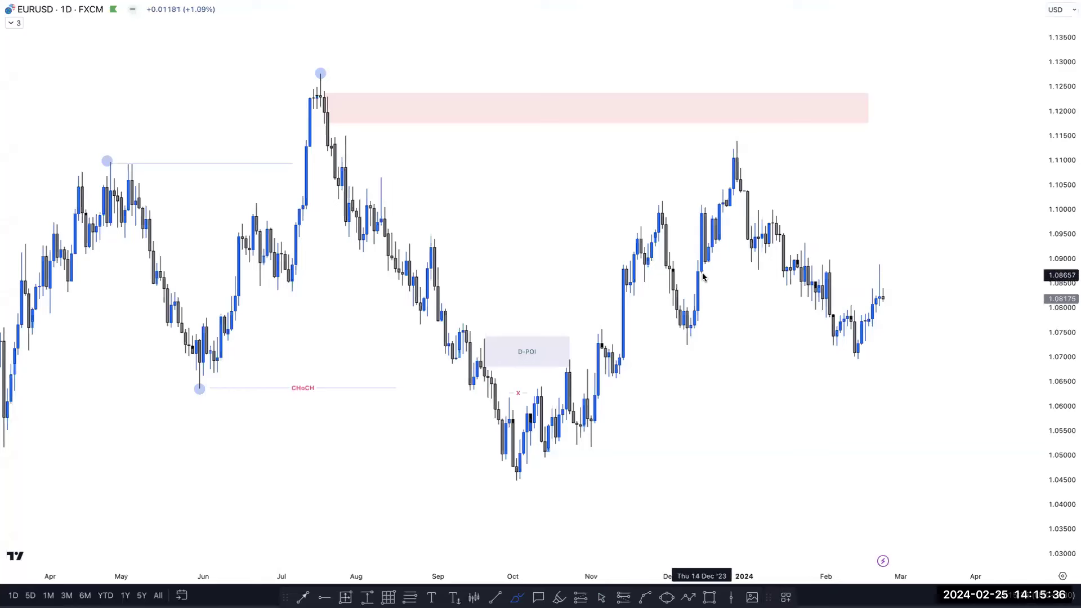
{"action": "left_click_drag", "start_coordinate": [639, 286], "coordinate": [670, 281]}
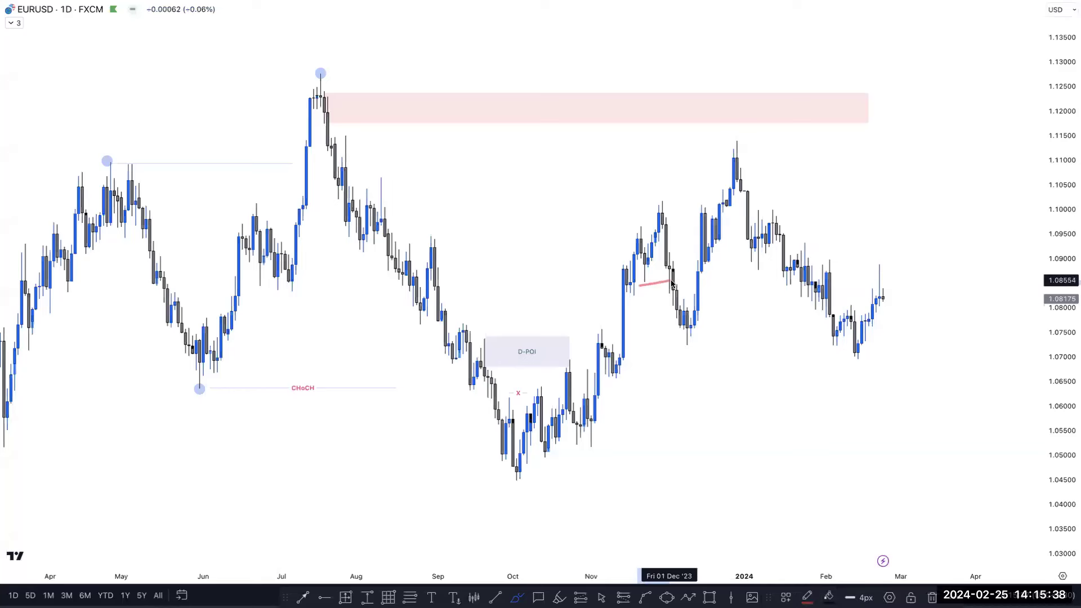
{"action": "left_click_drag", "start_coordinate": [607, 329], "coordinate": [770, 330]}
{"action": "left_click_drag", "start_coordinate": [594, 374], "coordinate": [691, 372]}
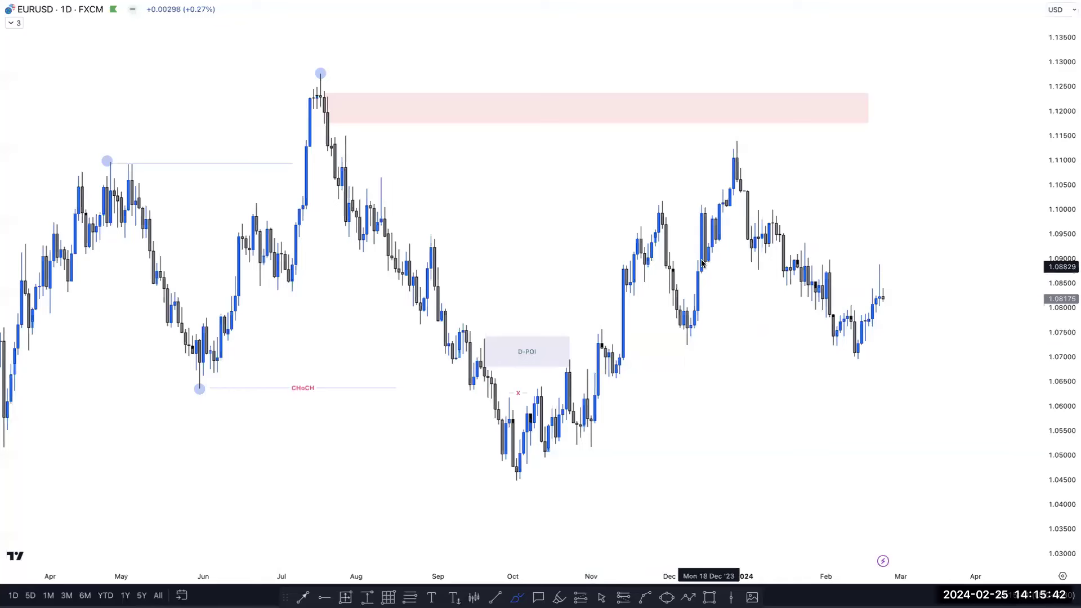
{"action": "left_click_drag", "start_coordinate": [657, 197], "coordinate": [712, 192]}
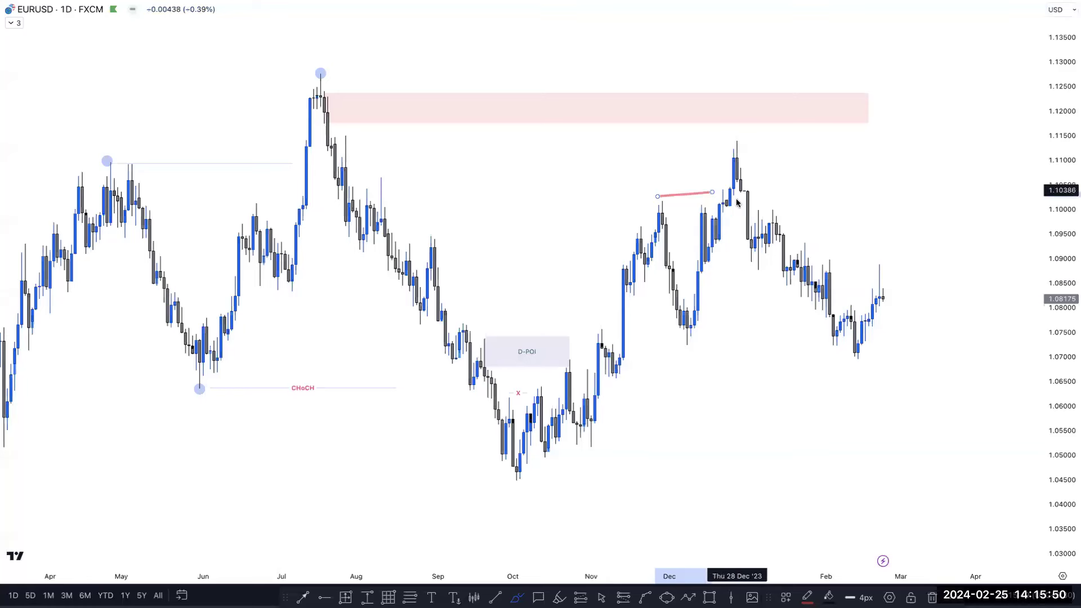
{"action": "key", "text": "Escape"}
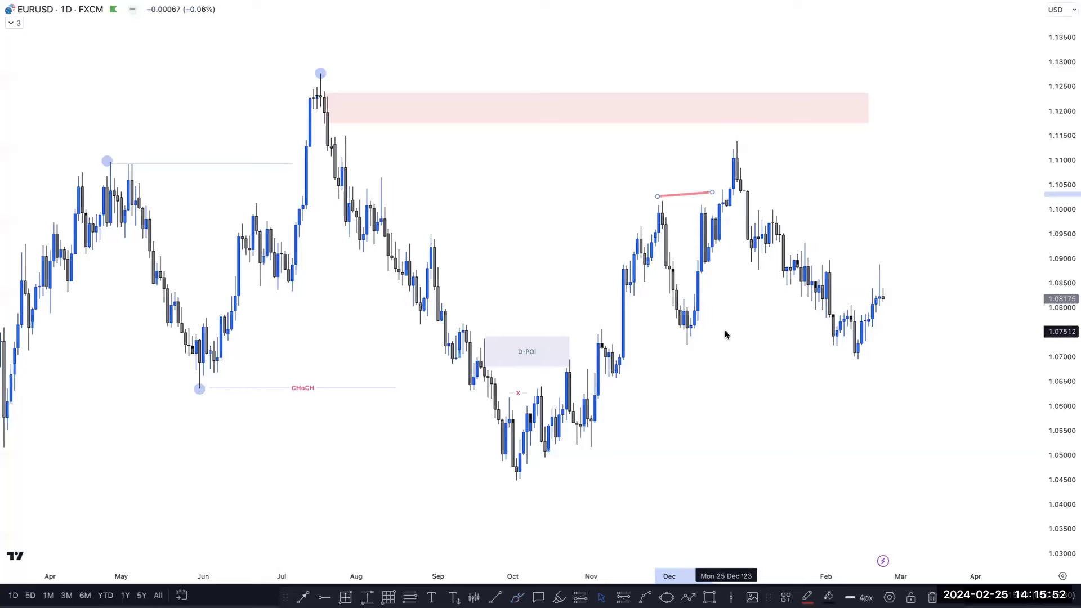
{"action": "key", "text": "Delete"}
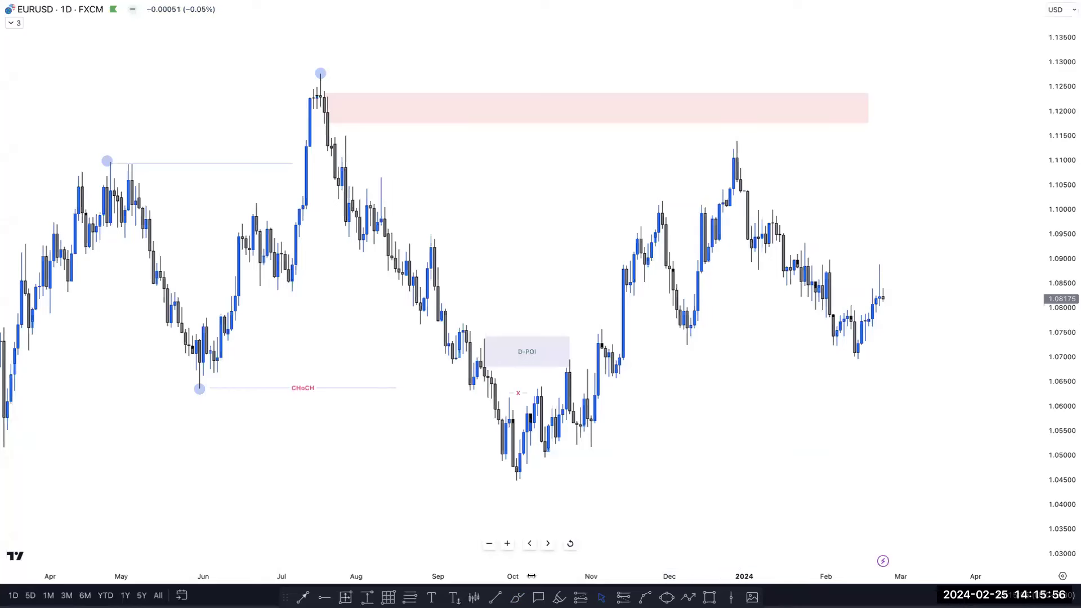
- Draw a horizontal trend line at about 1.07238 from 8 December 2023 to 12 February 2024, label it X, and extend the red supply zone into March
{"action": "left_click", "coordinate": [688, 351]}
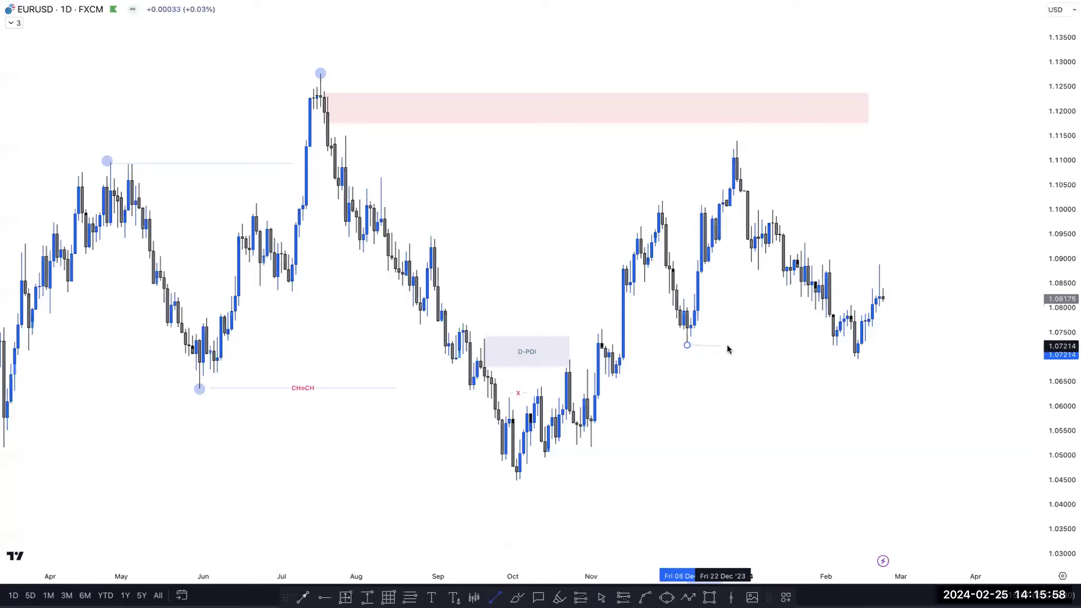
{"action": "left_click", "coordinate": [850, 350], "text": "shift"}
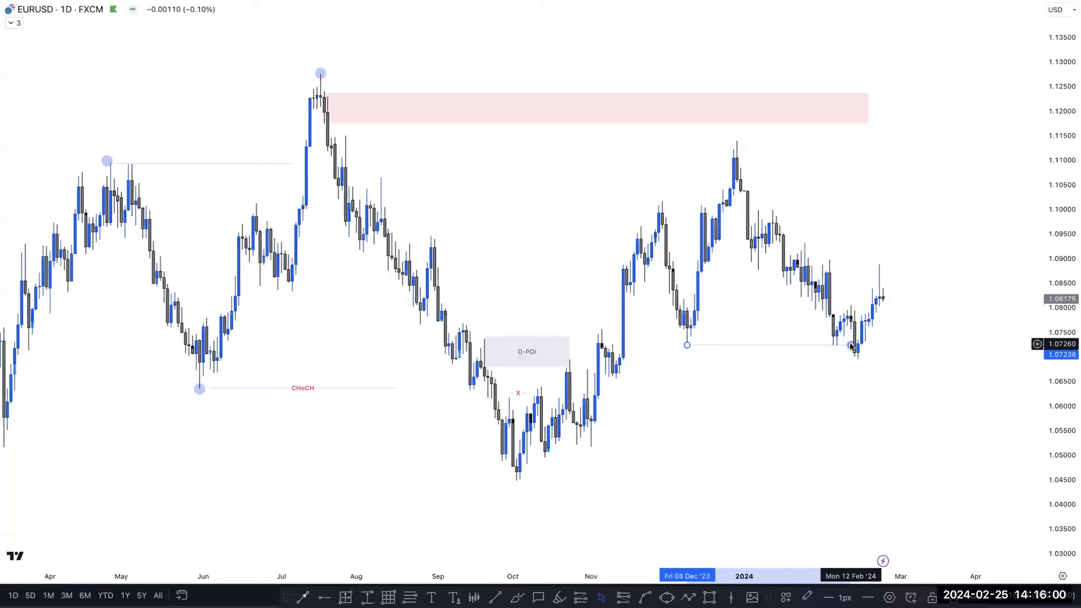
{"action": "double_click", "coordinate": [850, 345]}
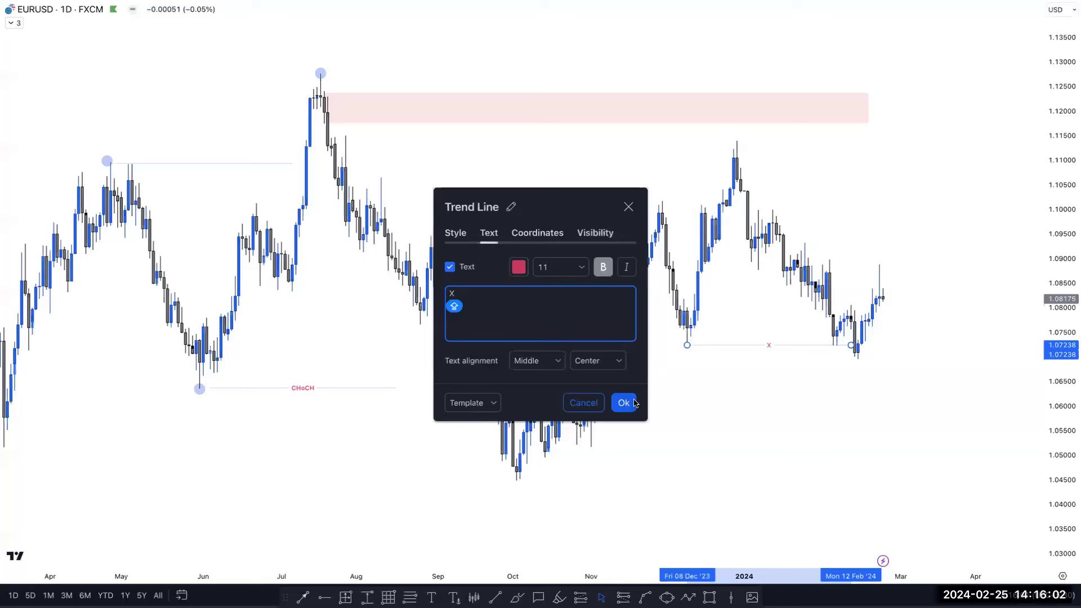
{"action": "left_click", "coordinate": [623, 402]}
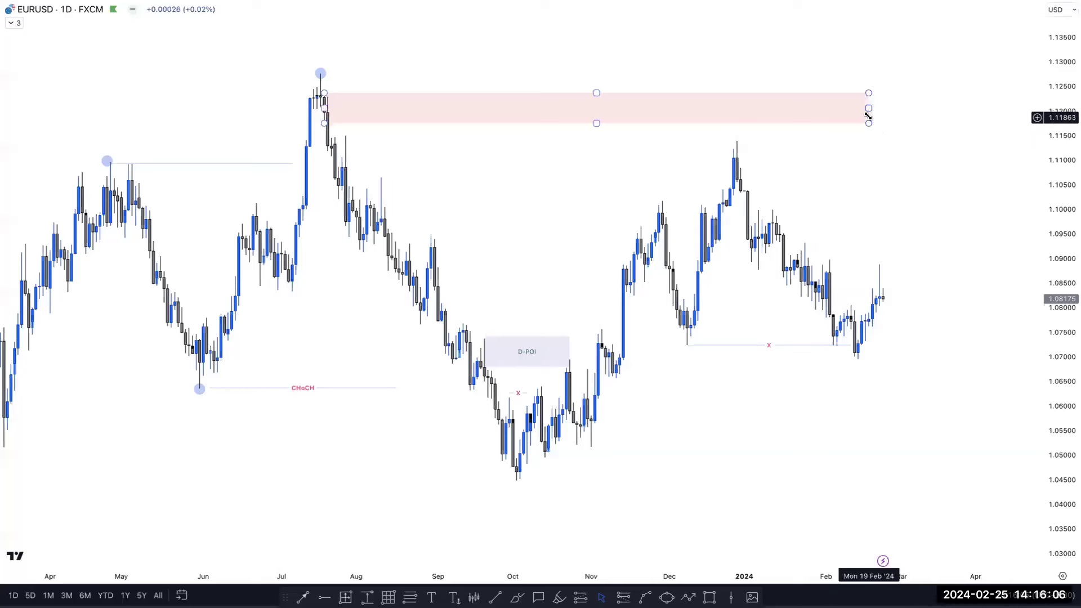
{"action": "left_click_drag", "start_coordinate": [866, 109], "coordinate": [918, 109]}
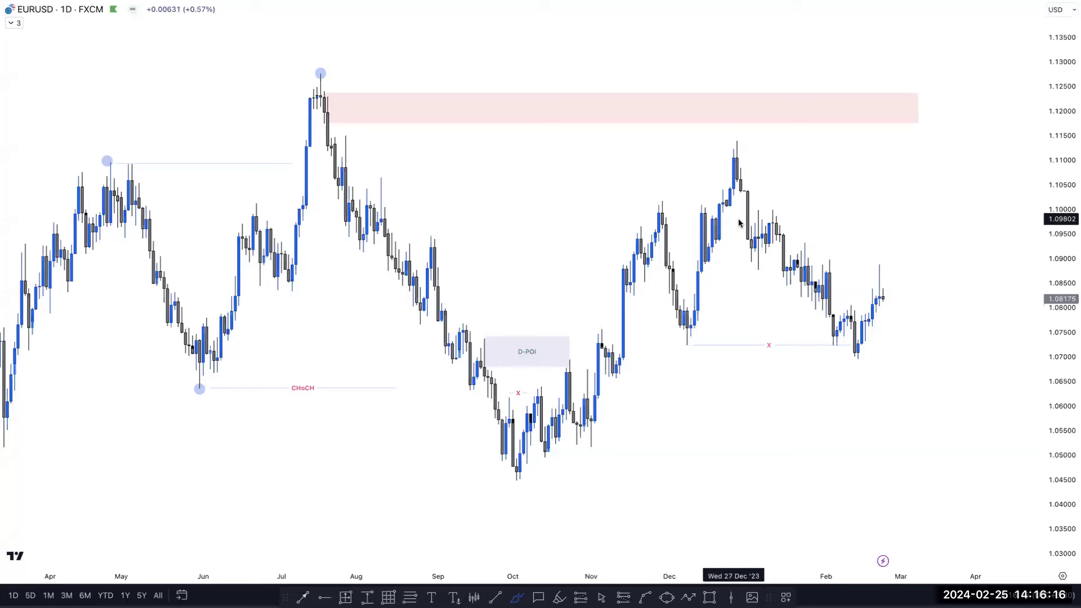
- Sketch temporary brush circles around the late-November high and December low plus horizontal strokes at nearby levels, and clear them
{"action": "mouse_move", "coordinate": [651, 198]}
{"action": "left_mouse_down"}
{"action": "mouse_move", "coordinate": [665, 190]}
{"action": "mouse_move", "coordinate": [655, 198]}
{"action": "left_mouse_up"}
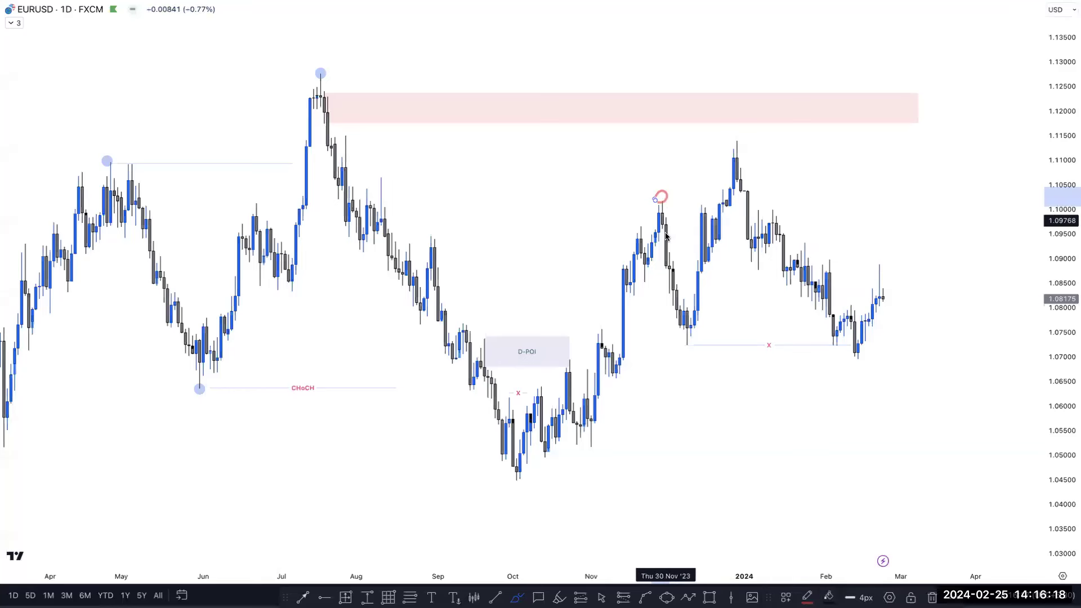
{"action": "mouse_move", "coordinate": [682, 336]}
{"action": "left_mouse_down"}
{"action": "mouse_move", "coordinate": [679, 347]}
{"action": "mouse_move", "coordinate": [683, 336]}
{"action": "left_mouse_up"}
{"action": "left_click_drag", "start_coordinate": [669, 282], "coordinate": [640, 283]}
{"action": "left_click_drag", "start_coordinate": [601, 345], "coordinate": [684, 345]}
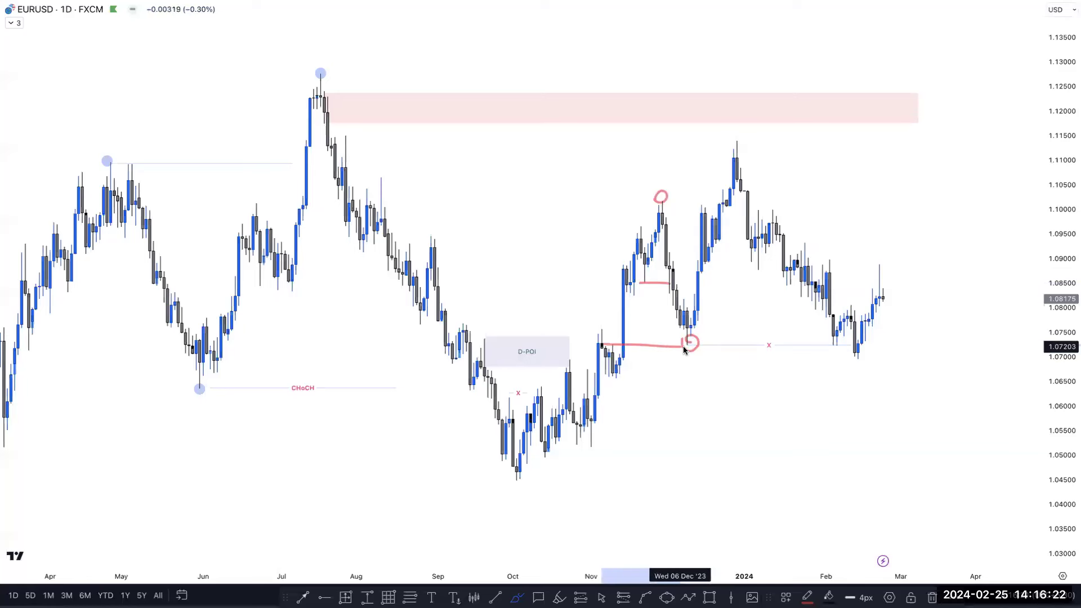
{"action": "left_click_drag", "start_coordinate": [620, 382], "coordinate": [680, 383]}
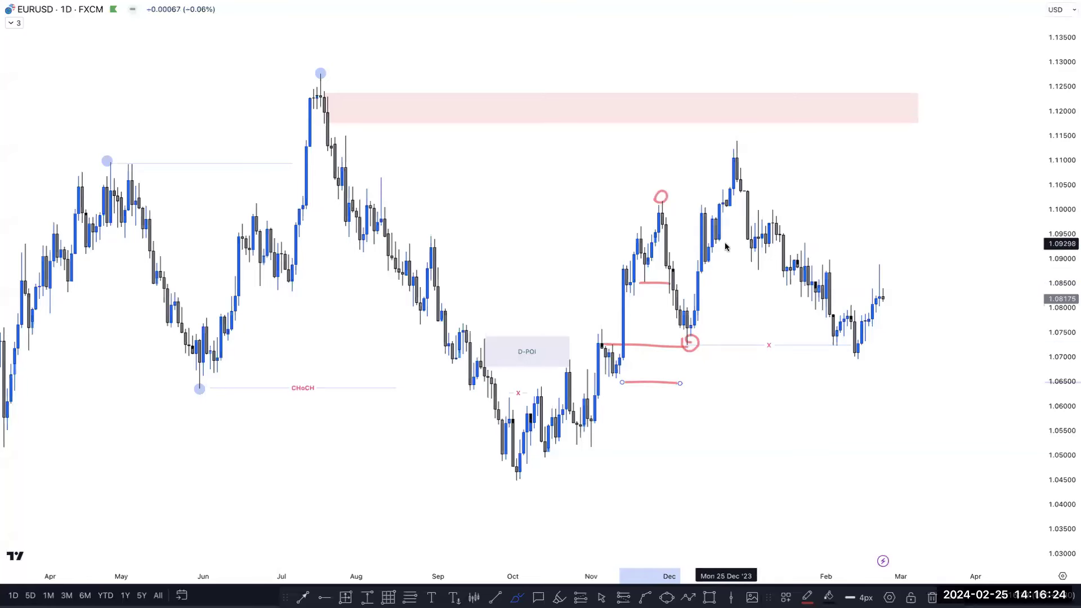
{"action": "key", "text": "Delete"}
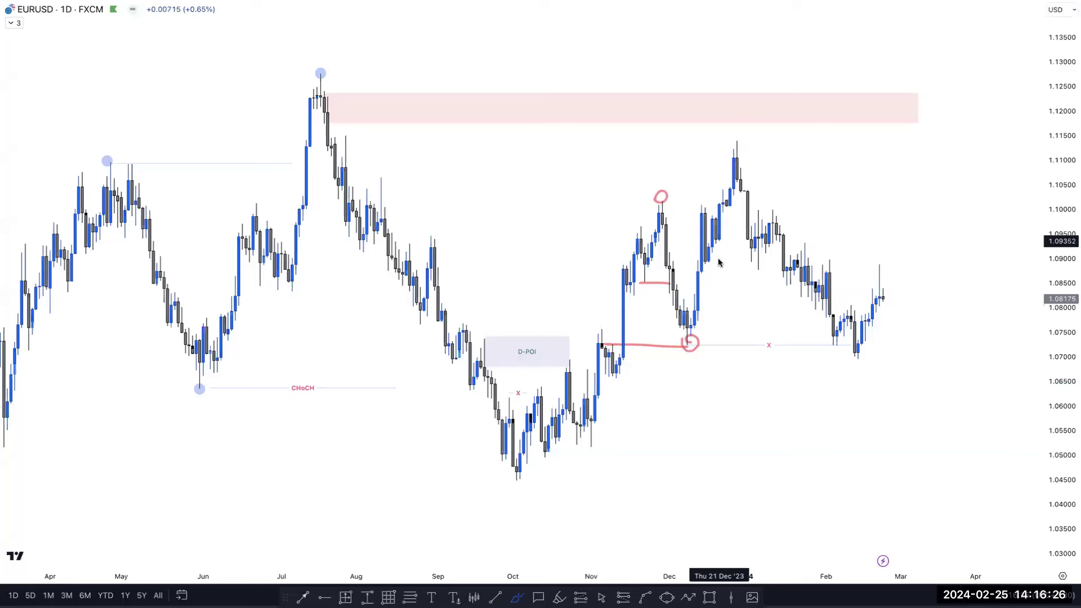
{"action": "key", "text": "Escape"}
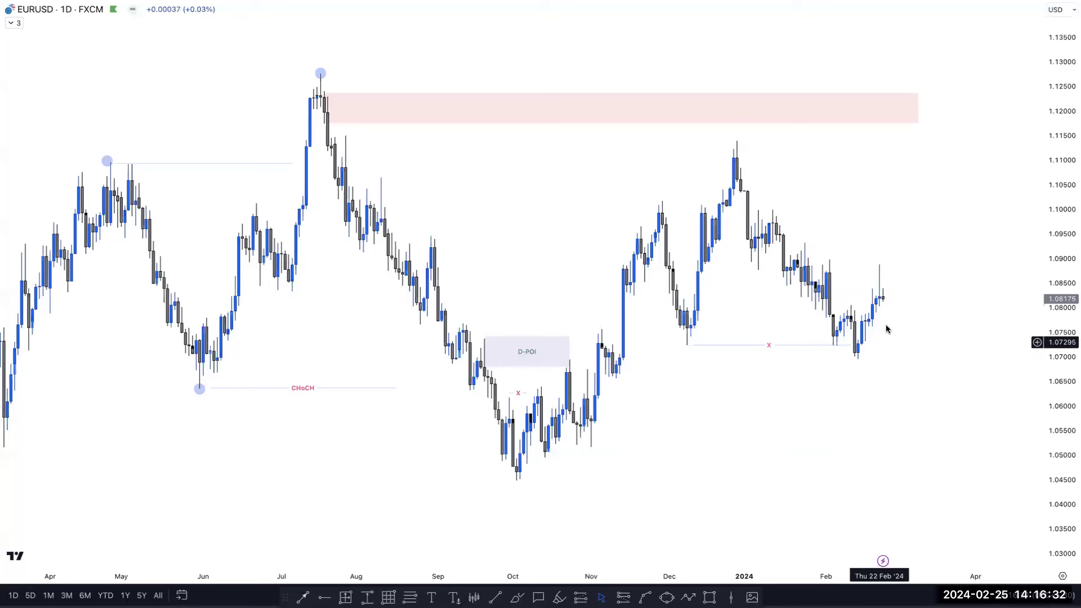
- Try a horizontal trend line at about 1.08975 from 2 February 2024, move it down to about 1.08070, and delete it
{"action": "left_click", "coordinate": [495, 597]}
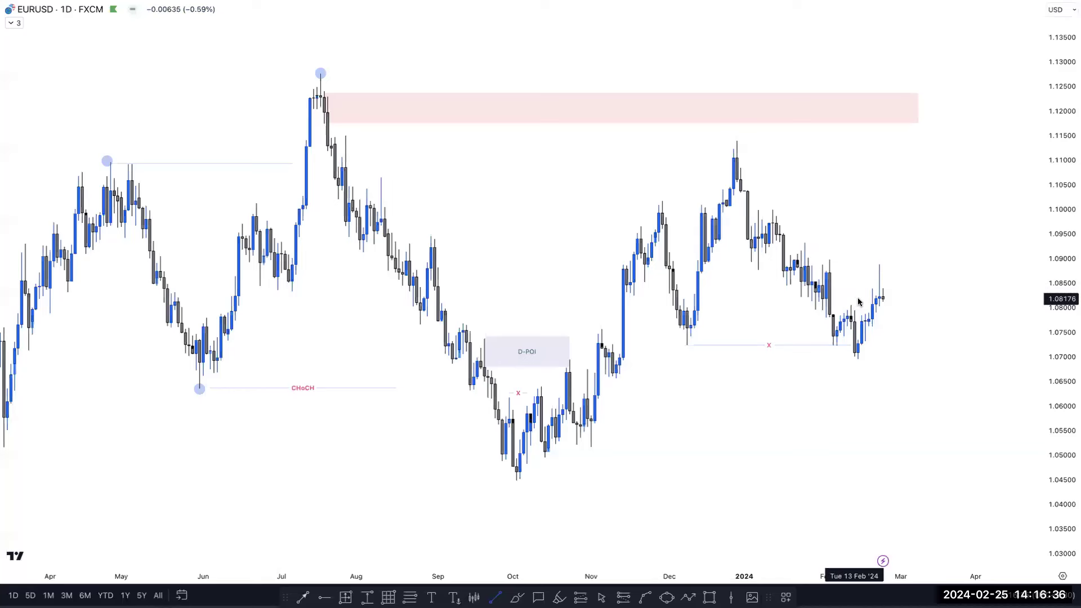
{"action": "left_click", "coordinate": [829, 260]}
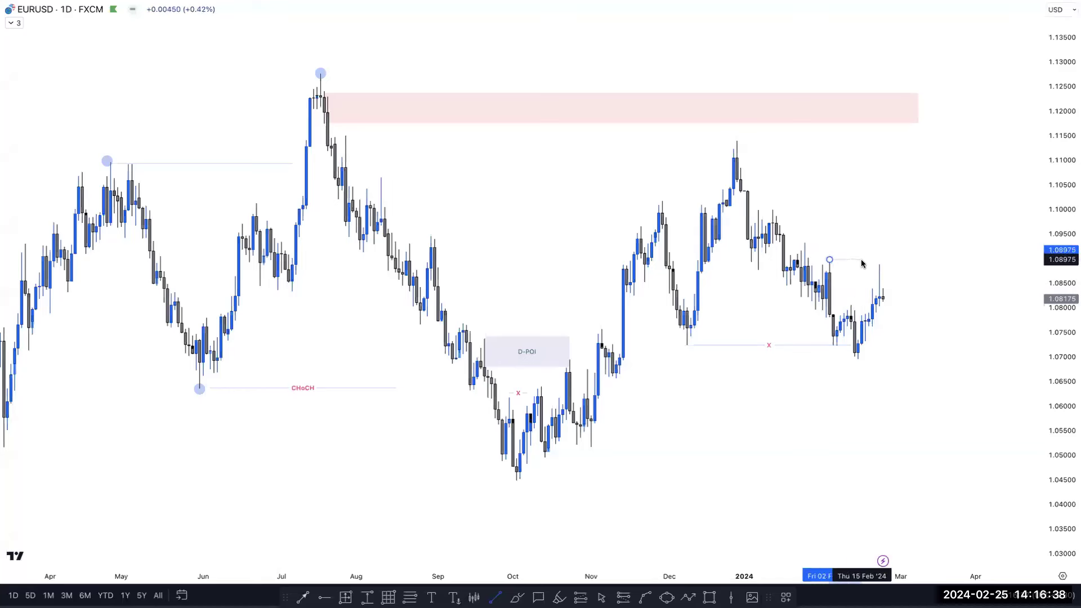
{"action": "left_click", "coordinate": [872, 260]}
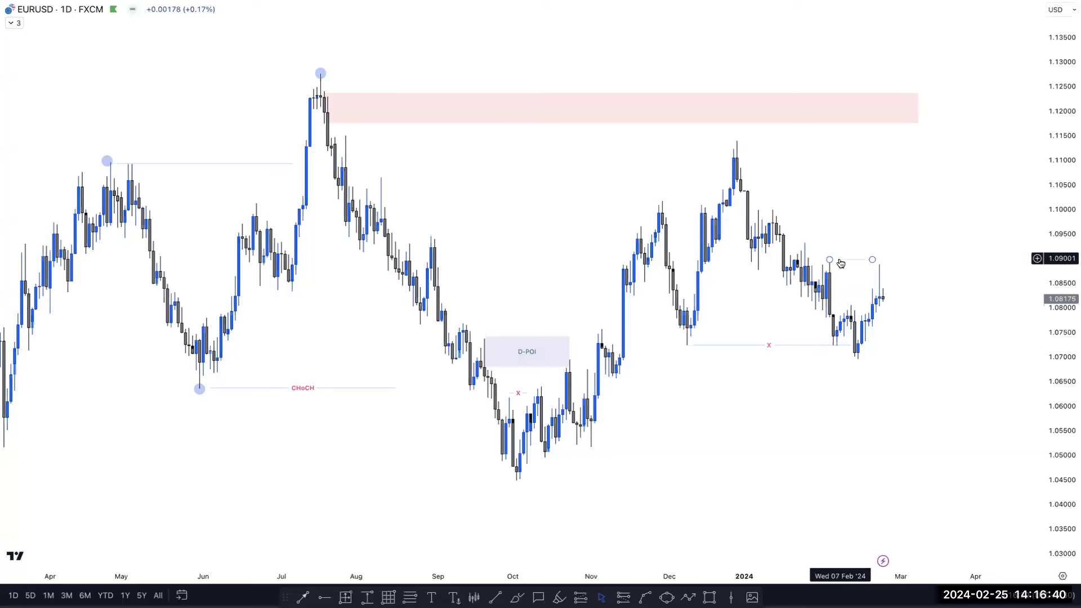
{"action": "left_click_drag", "start_coordinate": [840, 263], "coordinate": [859, 304]}
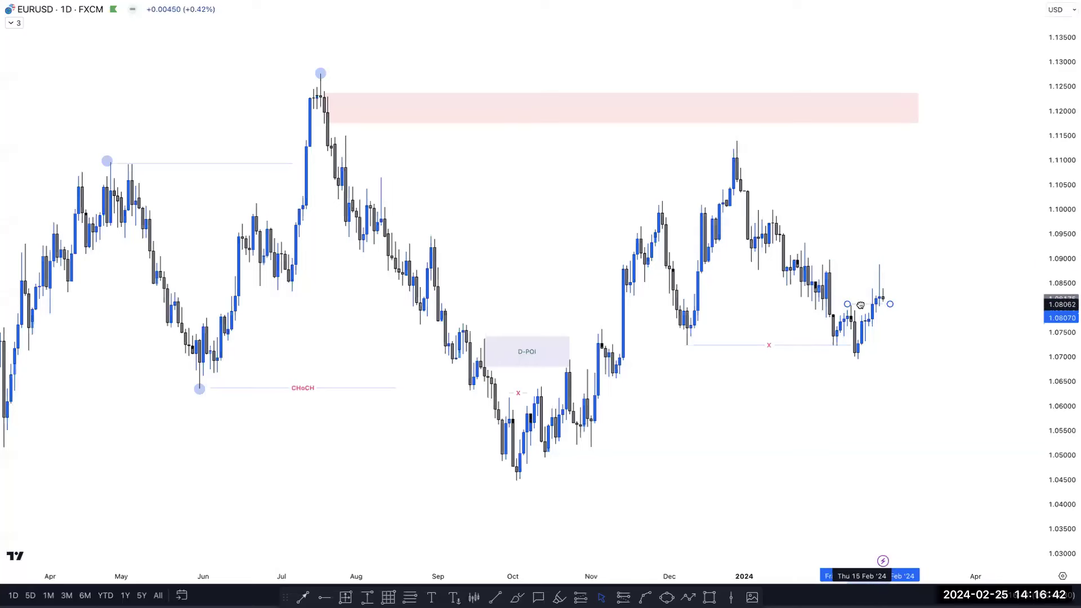
{"action": "key", "text": "Delete"}
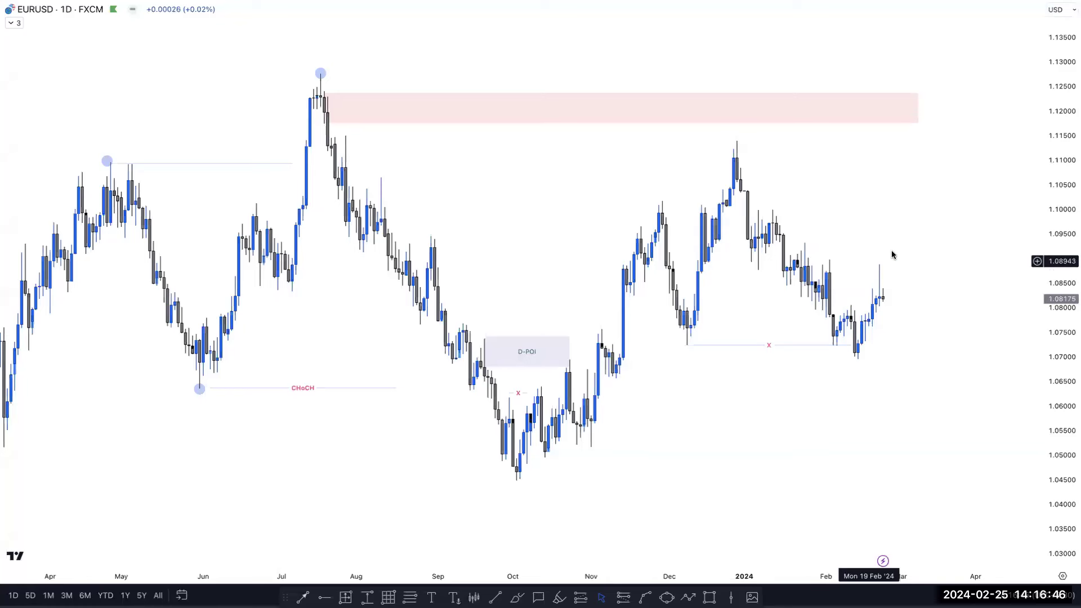
- Shorten the red supply zone so that it ends around the start of March 2024
{"action": "left_click_drag", "start_coordinate": [917, 107], "coordinate": [899, 107]}
{"action": "left_click", "coordinate": [856, 132]}
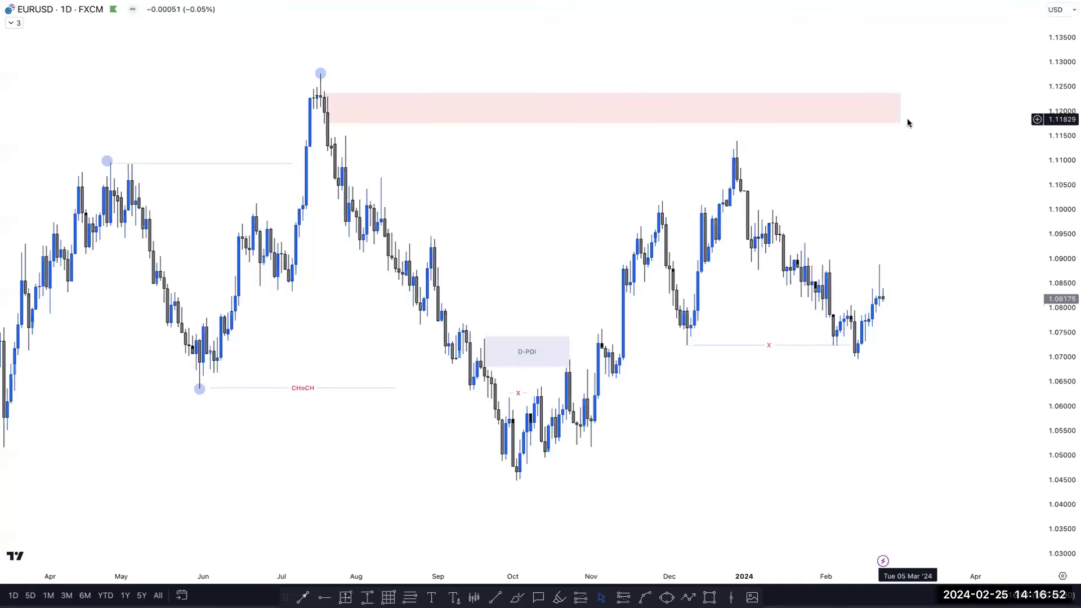
{"action": "left_click", "coordinate": [904, 108]}
{"action": "left_click", "coordinate": [908, 185]}
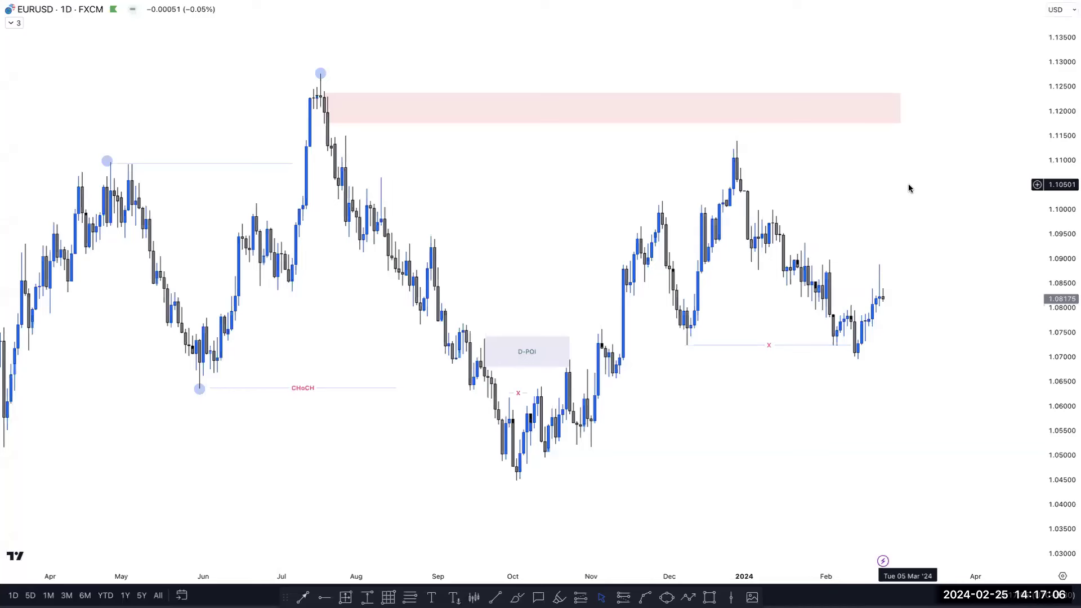
- Switch the chart to the 4-hour timeframe and reset the view to frame price action from January to February 2024
{"action": "type", "text": "4h"}
{"action": "key", "text": "Return"}
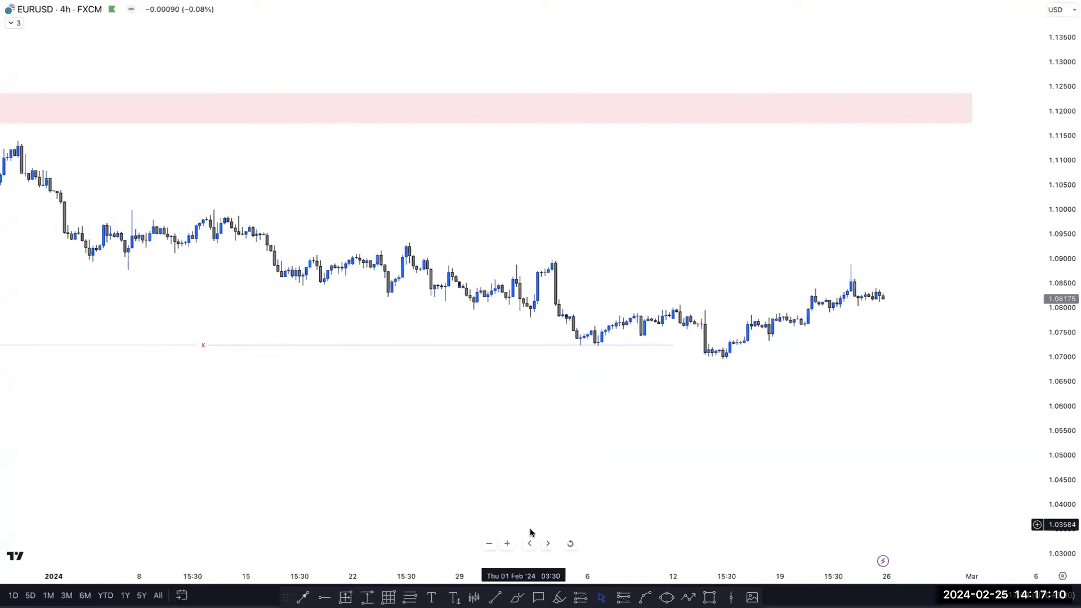
{"action": "left_click", "coordinate": [570, 544]}
{"action": "scroll", "coordinate": [774, 362], "scroll_direction": "down", "scroll_amount": 2}
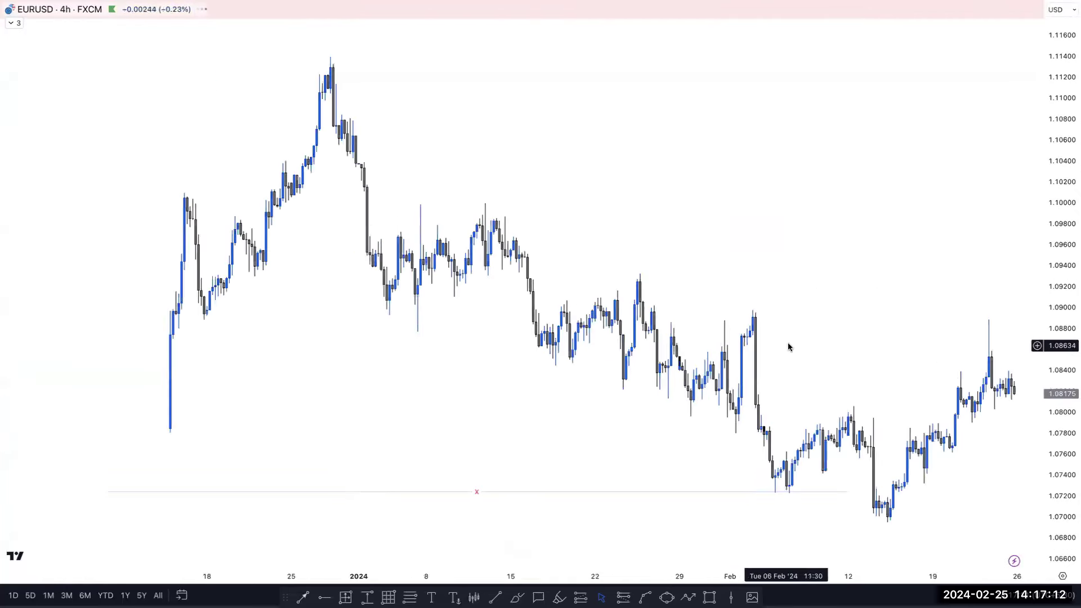
{"action": "left_click_drag", "start_coordinate": [786, 345], "coordinate": [685, 330]}
{"action": "scroll", "coordinate": [686, 330], "scroll_direction": "up", "scroll_amount": 2}
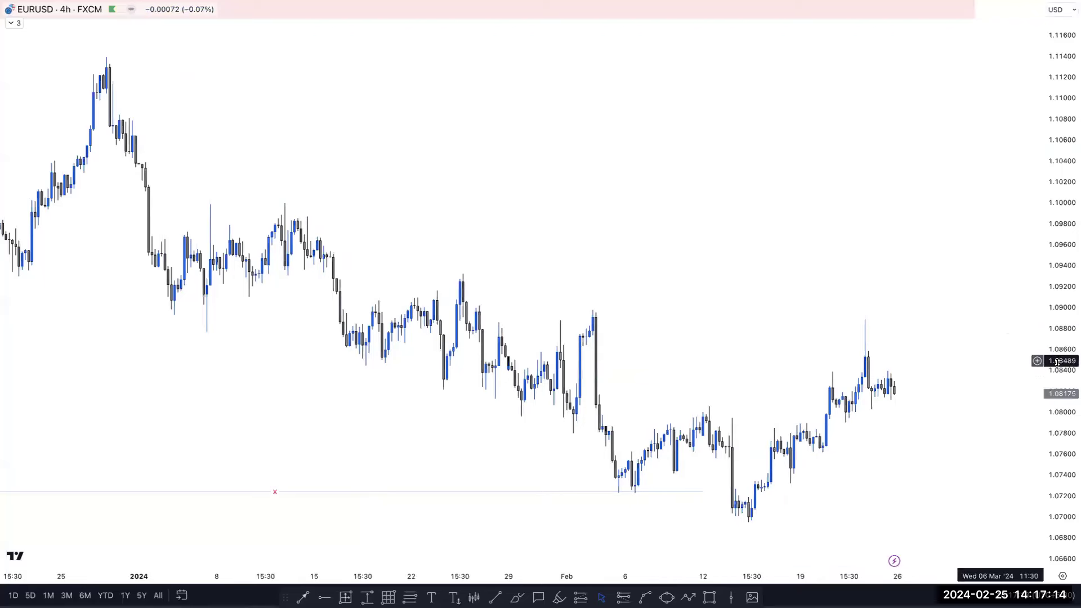
{"action": "scroll", "coordinate": [887, 306], "scroll_direction": "right", "scroll_amount": 2}
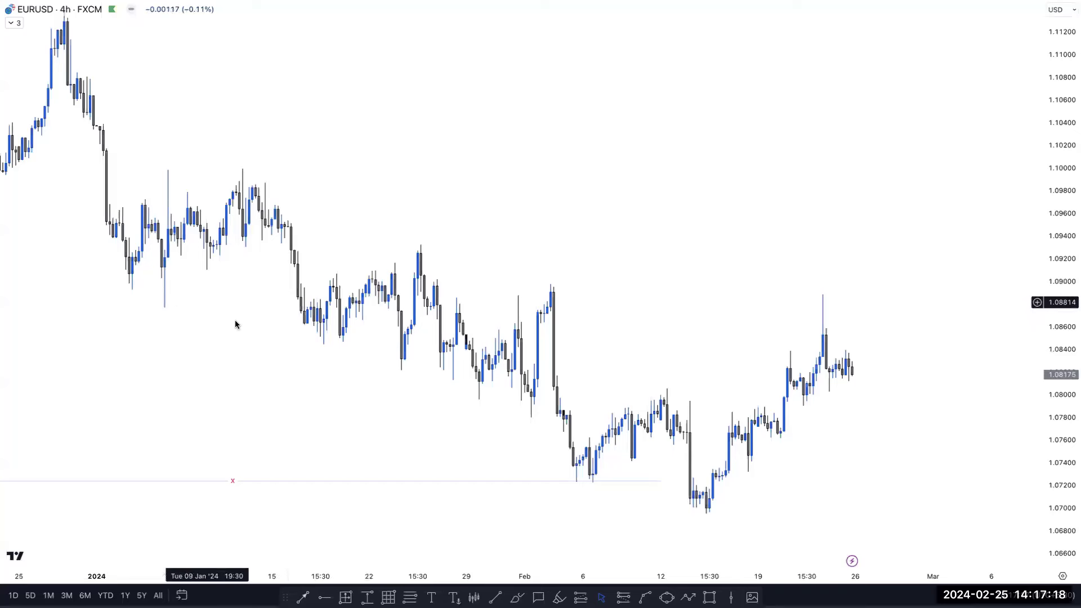
{"action": "scroll", "coordinate": [619, 339], "scroll_direction": "right", "scroll_amount": 1}
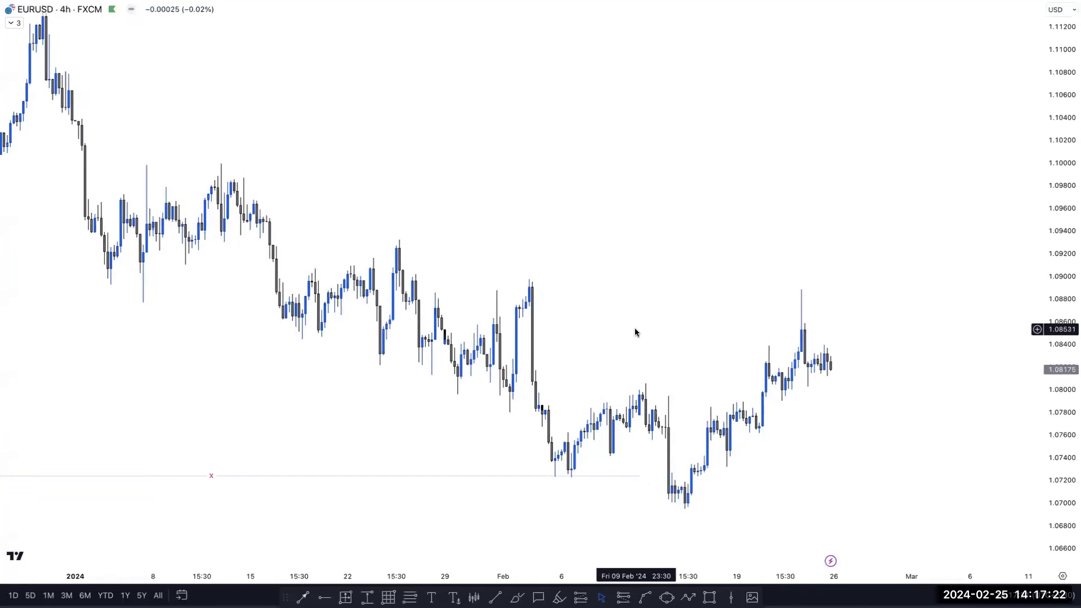
{"action": "scroll", "coordinate": [634, 332], "scroll_direction": "right", "scroll_amount": 2}
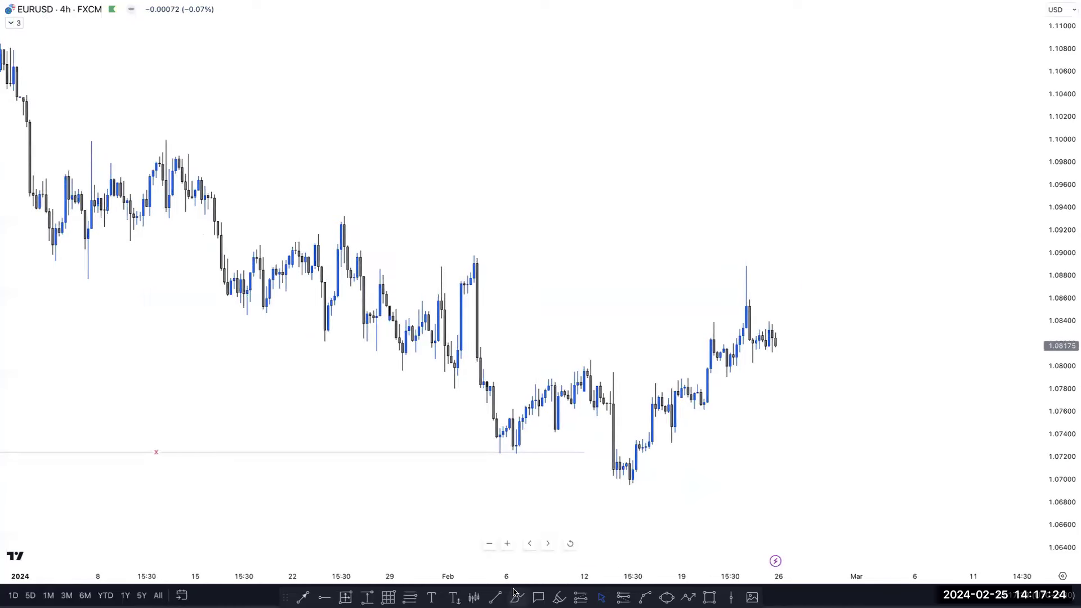
- Draw a horizontal trend line just below 1.08000 from the 13 February 2024 high to 19 February
{"action": "left_click_drag", "start_coordinate": [605, 372], "coordinate": [667, 369]}
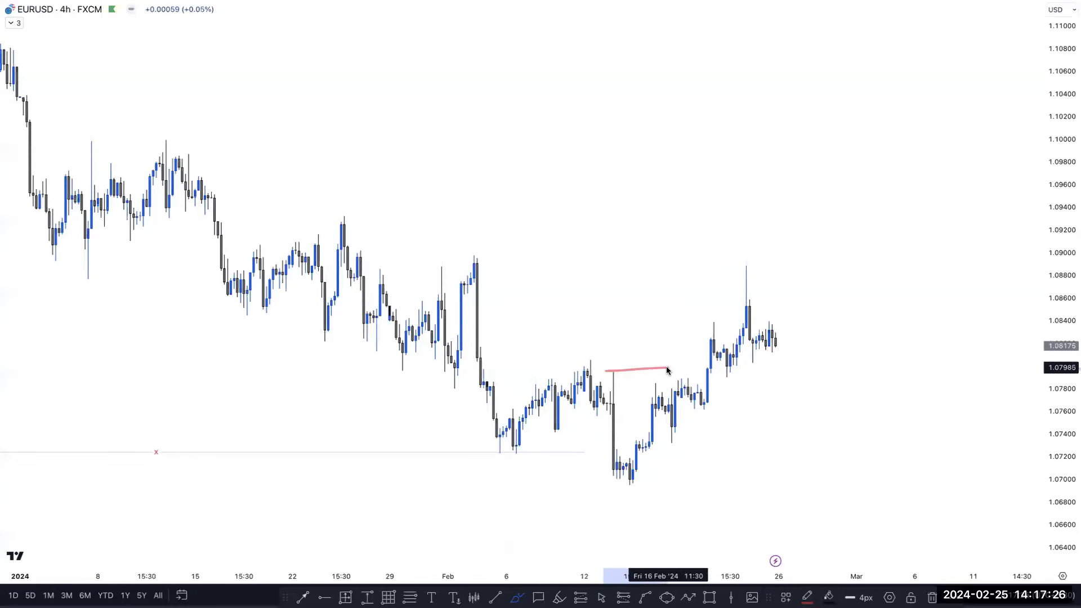
{"action": "key", "text": "Escape"}
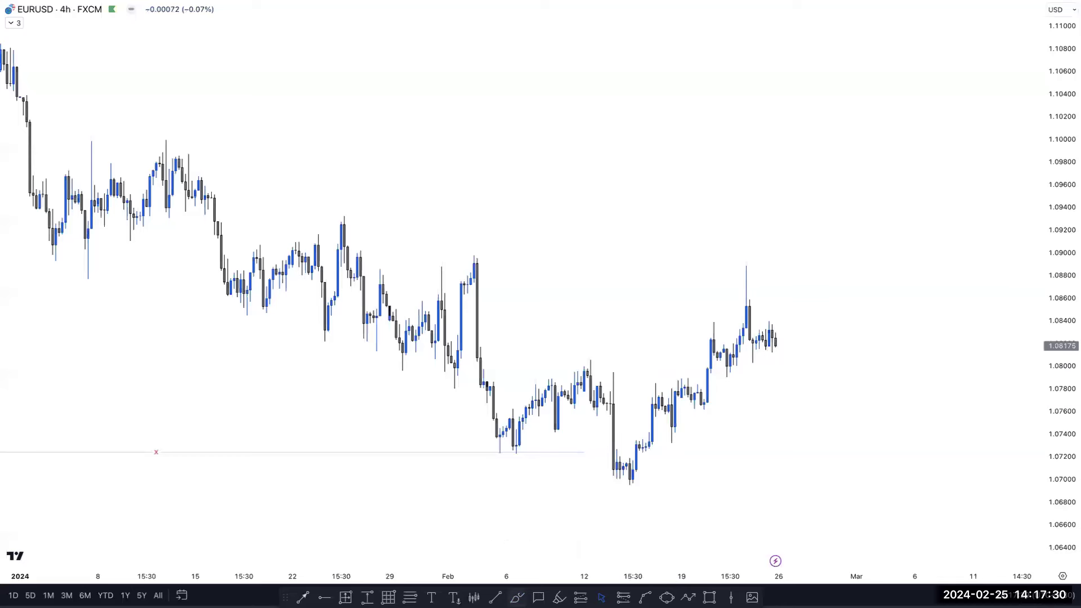
{"action": "left_click", "coordinate": [613, 374]}
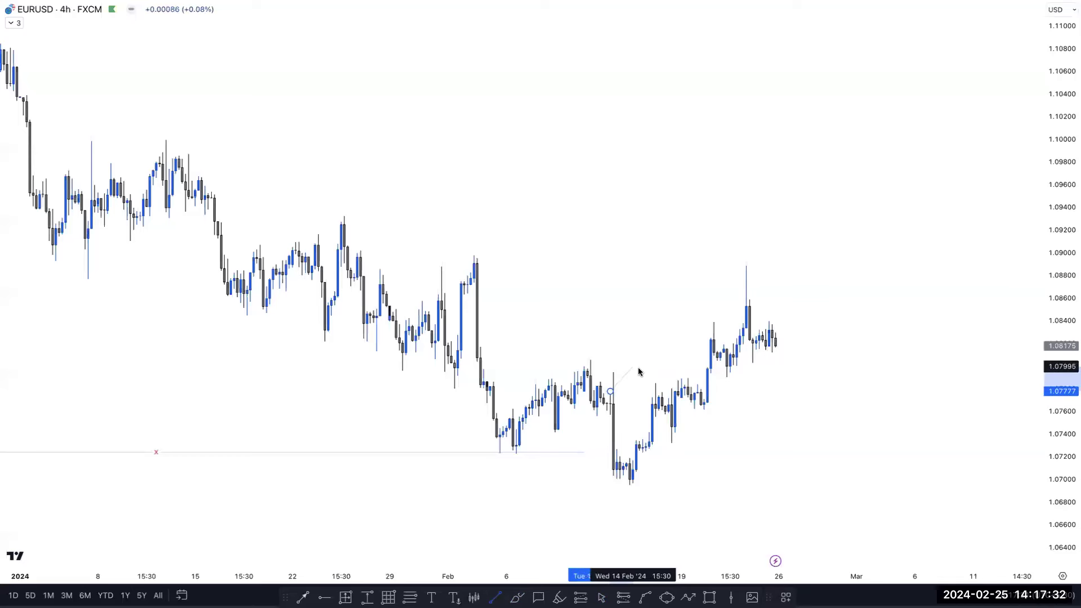
{"action": "left_click", "coordinate": [679, 386]}
{"action": "left_click_drag", "start_coordinate": [610, 391], "coordinate": [612, 369]}
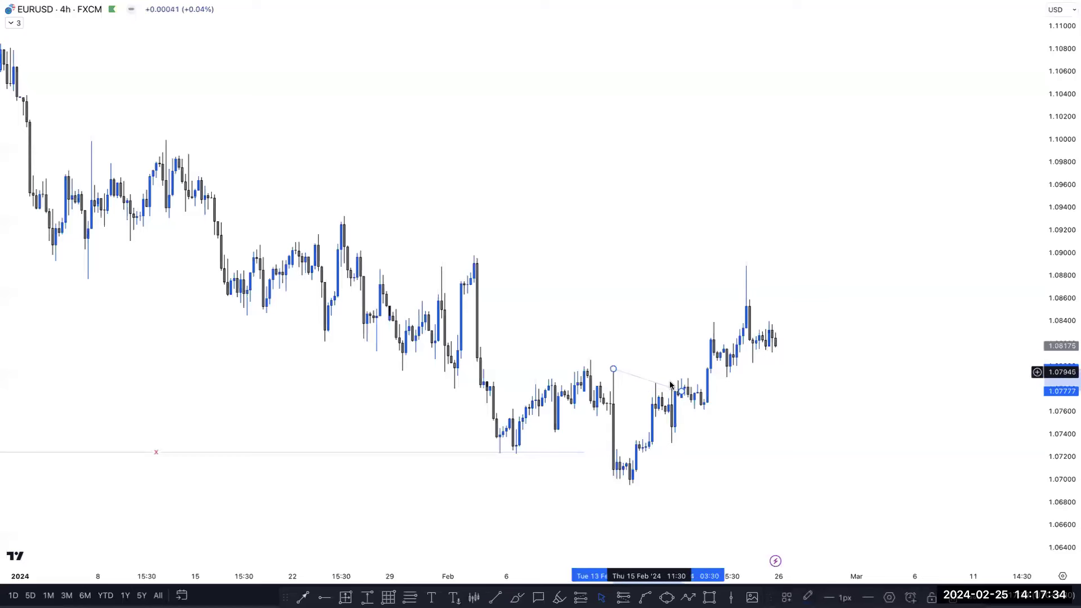
{"action": "left_click_drag", "start_coordinate": [681, 391], "coordinate": [697, 369]}
{"action": "left_click", "coordinate": [871, 367]}
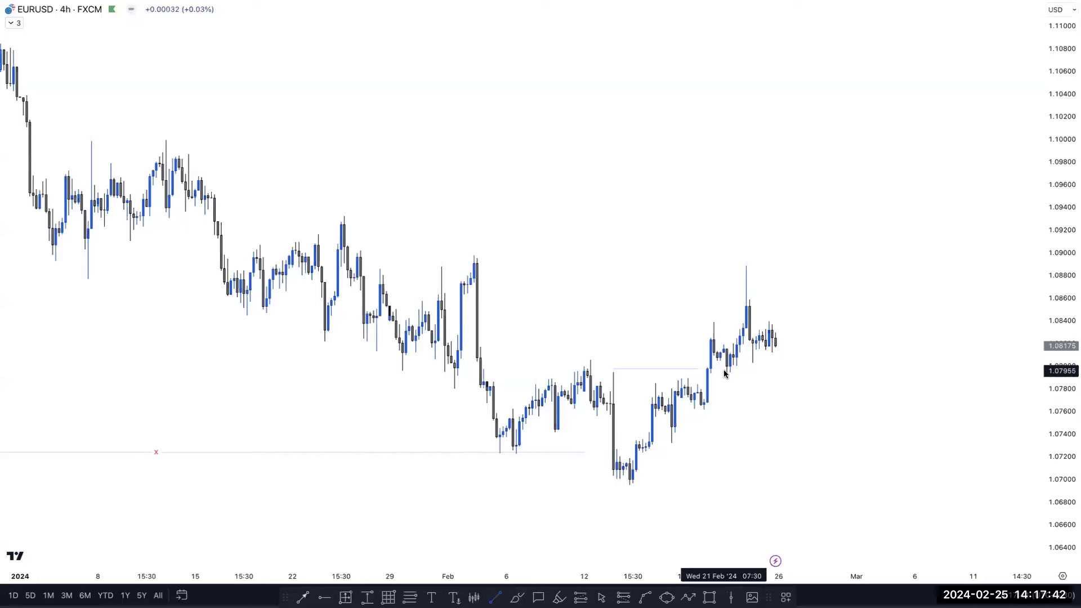
- Draw a short horizontal trend line at about 1.07880 from 21 to 23 February 2024 and label it X
{"action": "left_click", "coordinate": [760, 380]}
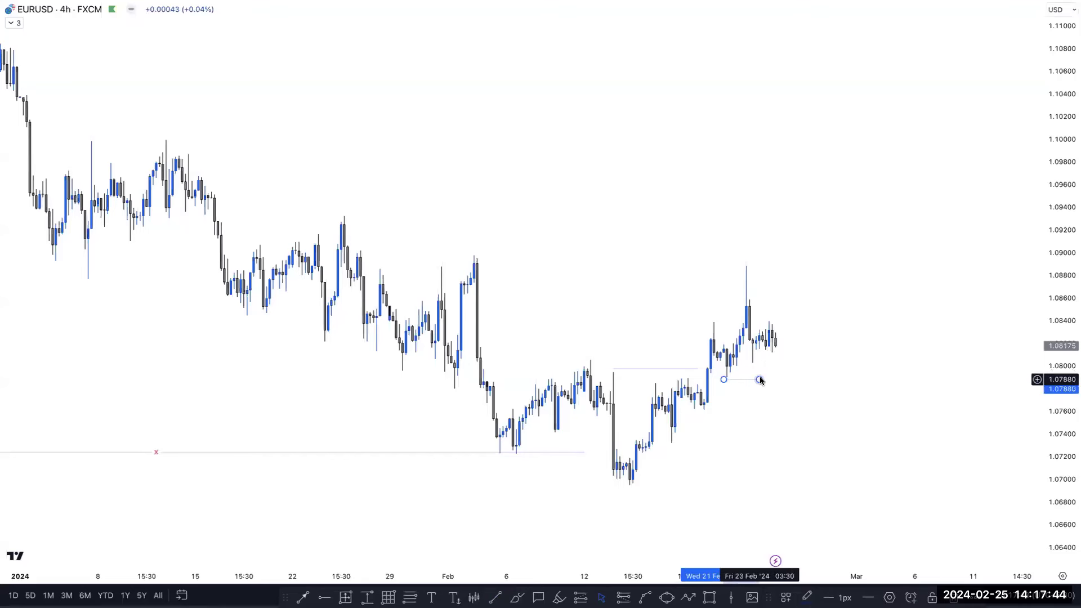
{"action": "double_click", "coordinate": [759, 380]}
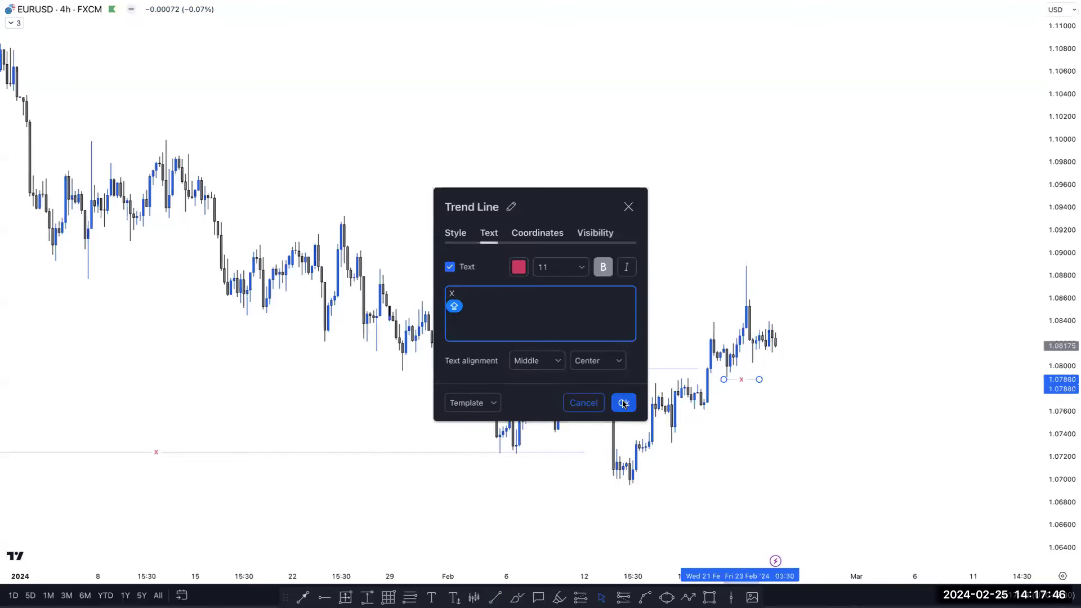
{"action": "left_click", "coordinate": [623, 403]}
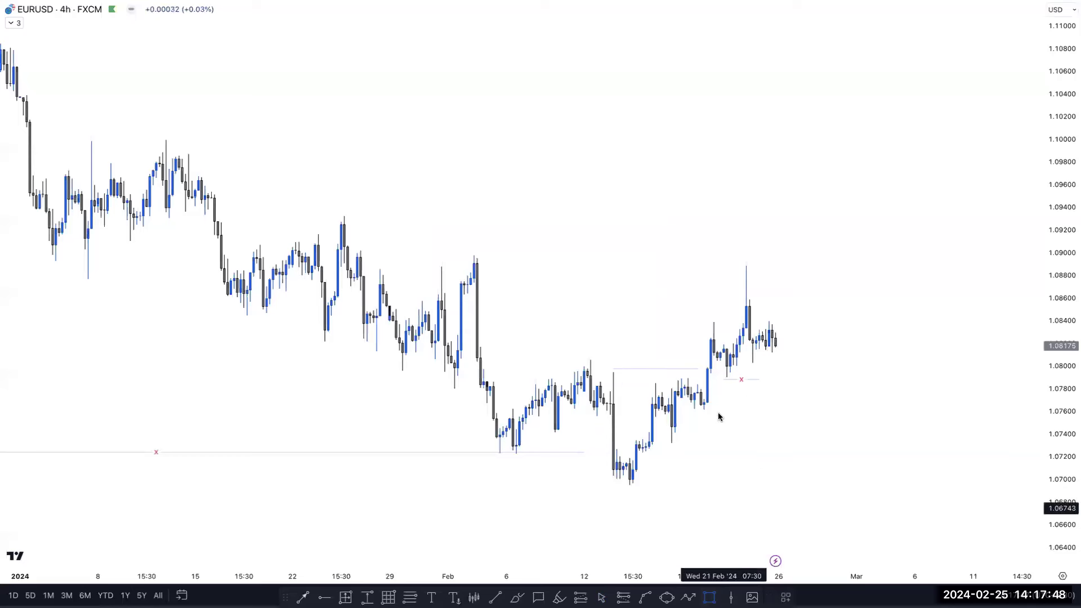
- Draw a demand-zone rectangle between about 1.07632 and 1.07837, from 19 to 29 February 2024, and fill it blue
{"action": "left_click", "coordinate": [701, 391]}
{"action": "left_click", "coordinate": [817, 407]}
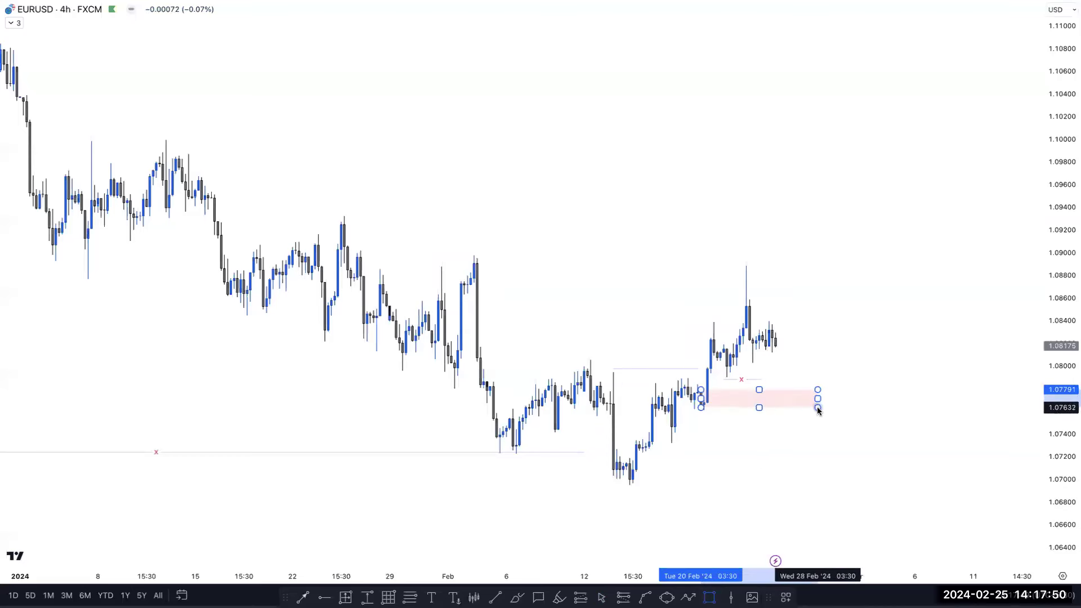
{"action": "left_click_drag", "start_coordinate": [696, 391], "coordinate": [698, 382]}
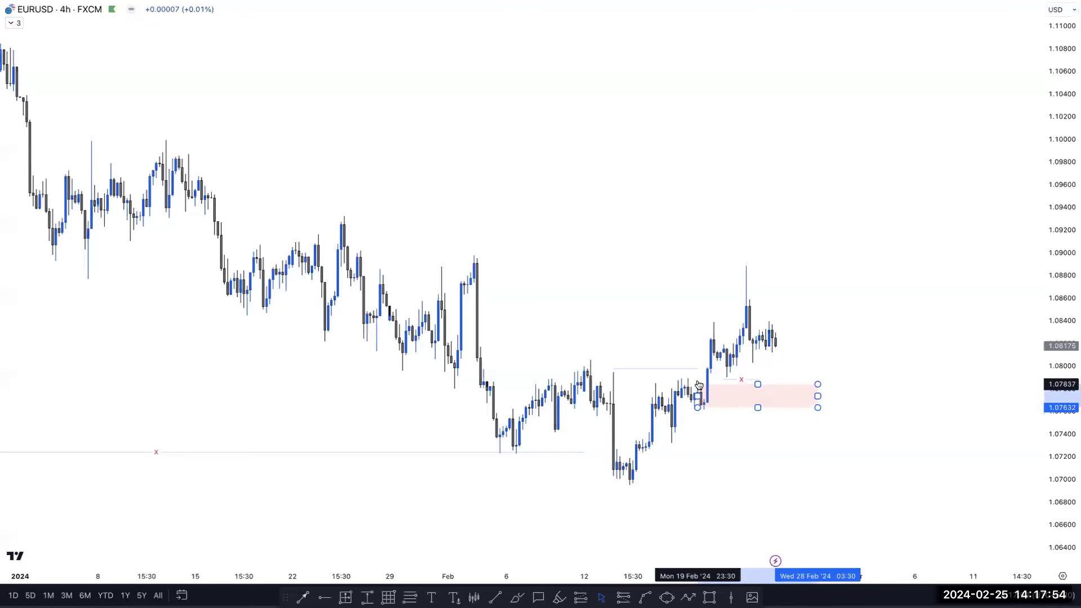
{"action": "left_click", "coordinate": [944, 344]}
{"action": "left_click", "coordinate": [788, 396]}
{"action": "left_click_drag", "start_coordinate": [817, 395], "coordinate": [850, 396]}
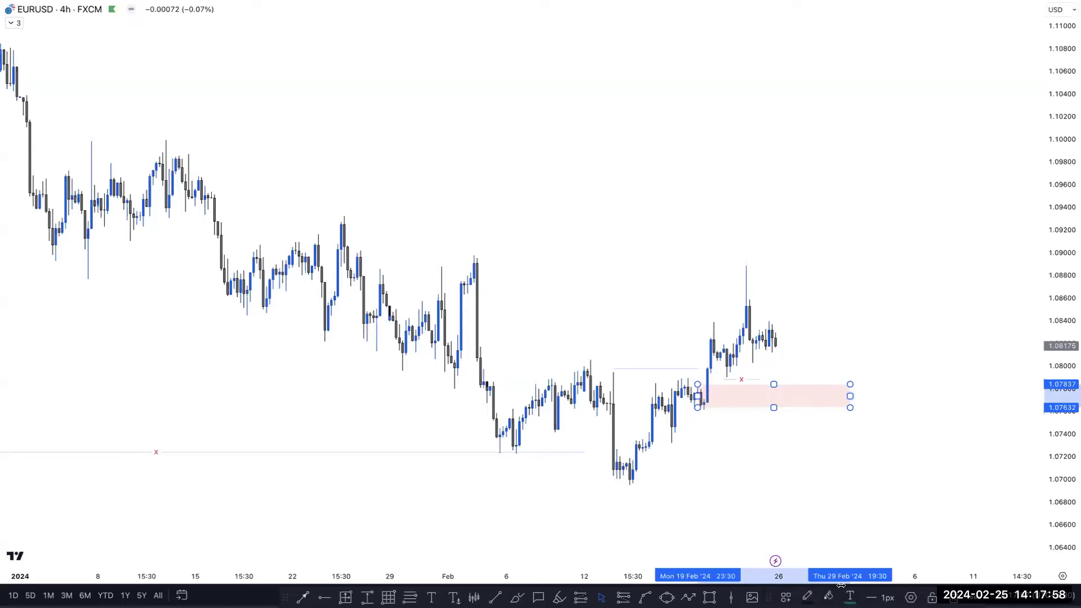
{"action": "left_click", "coordinate": [828, 595]}
{"action": "left_click", "coordinate": [907, 446]}
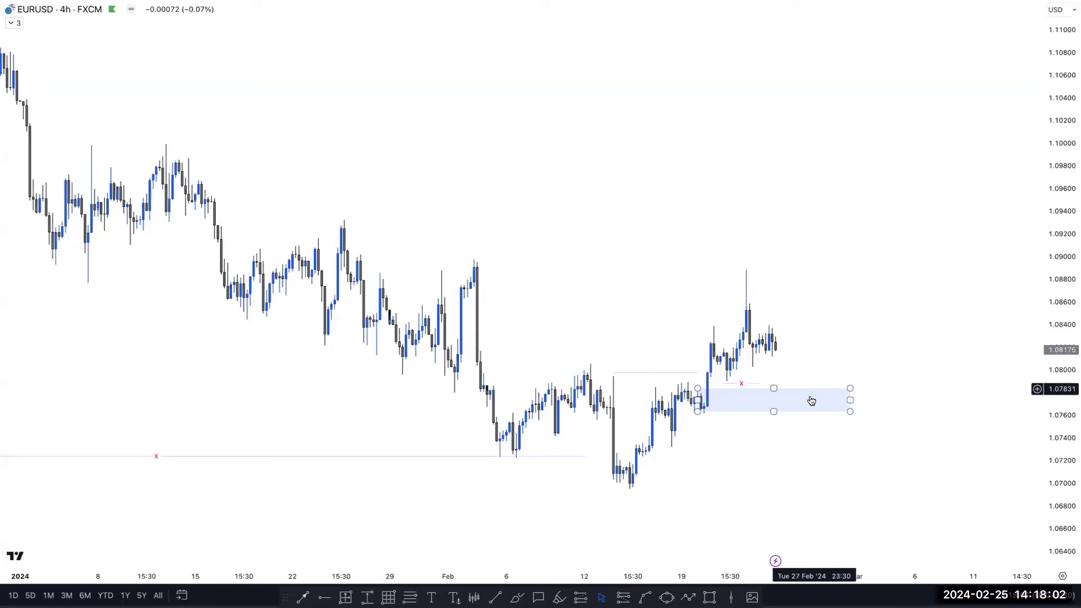
- Pull in the end of the blue demand zone slightly so it covers a shorter time span
{"action": "left_click_drag", "start_coordinate": [850, 399], "coordinate": [840, 375]}
{"action": "left_click", "coordinate": [840, 376]}
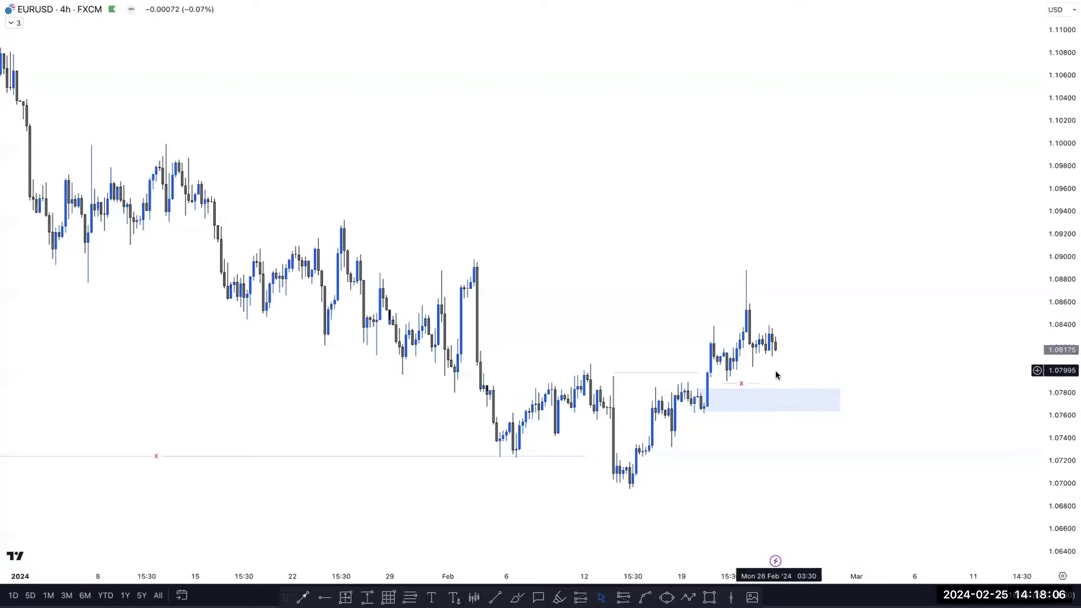
- Place a horizontal ray at the late December 2023 swing high, at 1.11396
{"action": "scroll", "coordinate": [638, 460], "scroll_direction": "down", "scroll_amount": 1}
{"action": "scroll", "coordinate": [642, 465], "scroll_direction": "down", "scroll_amount": 8}
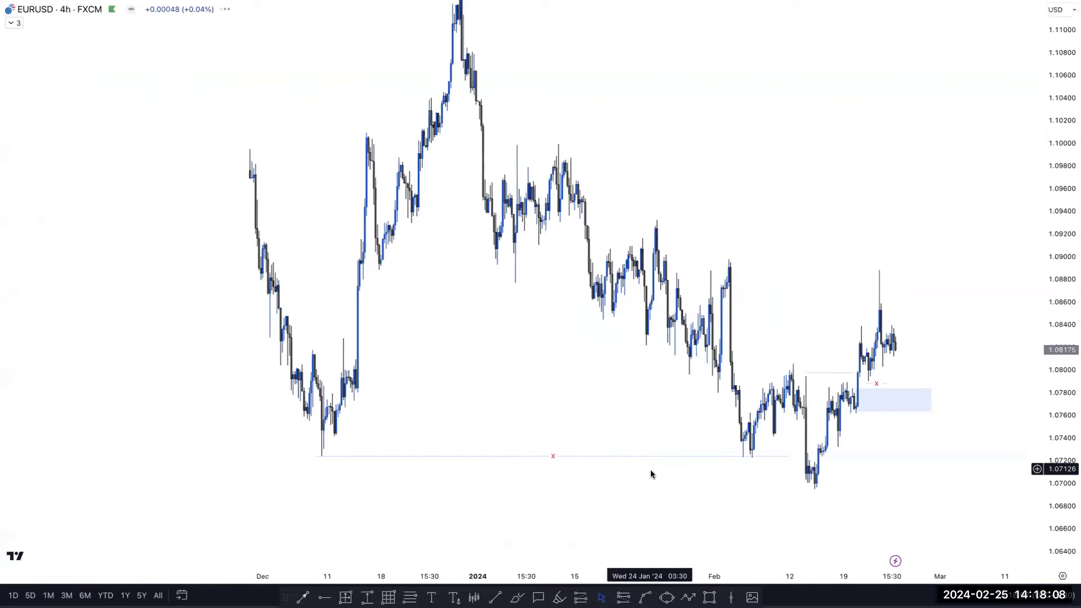
{"action": "left_click_drag", "start_coordinate": [1072, 250], "coordinate": [1021, 411]}
{"action": "left_click_drag", "start_coordinate": [885, 261], "coordinate": [840, 298]}
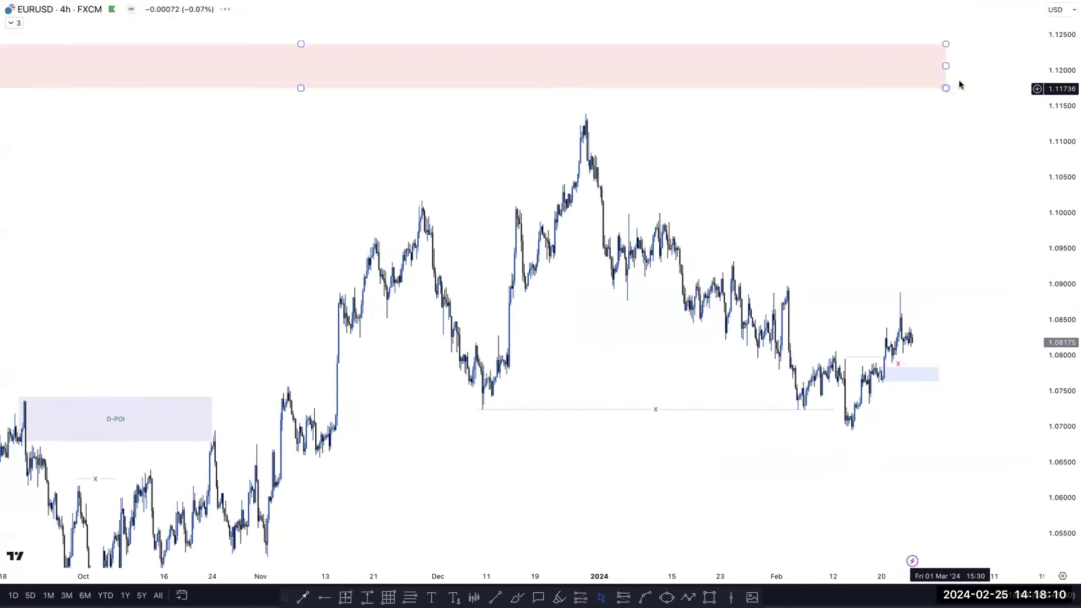
{"action": "left_click", "coordinate": [324, 597]}
{"action": "left_click", "coordinate": [586, 114]}
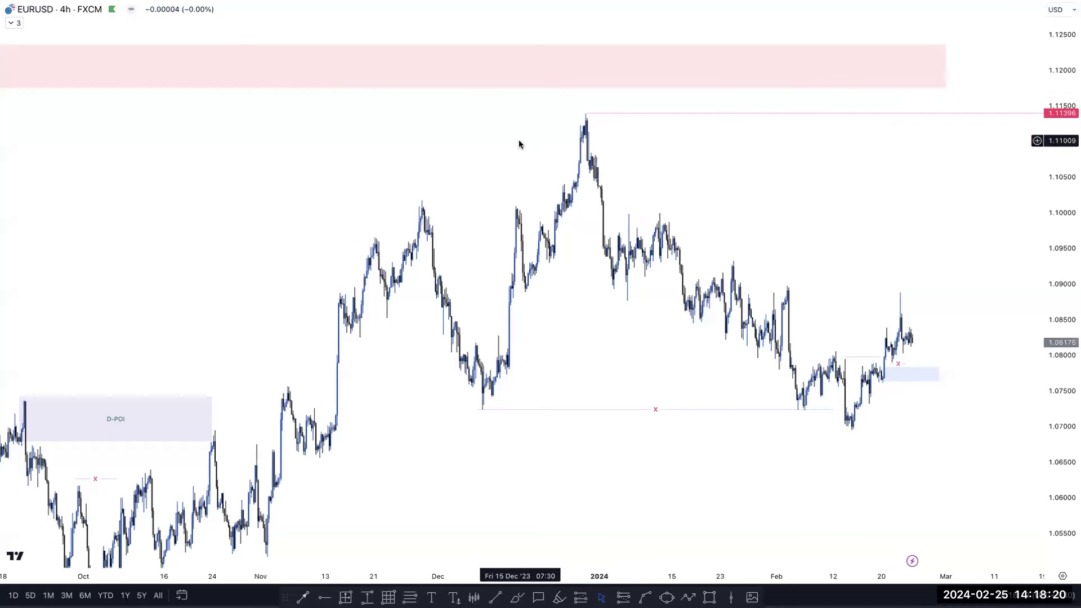
- Extend the end of the blue demand zone below the X line slightly further in time
{"action": "scroll", "coordinate": [544, 159], "scroll_direction": "up", "scroll_amount": 3}
{"action": "scroll", "coordinate": [591, 197], "scroll_direction": "up", "scroll_amount": 4}
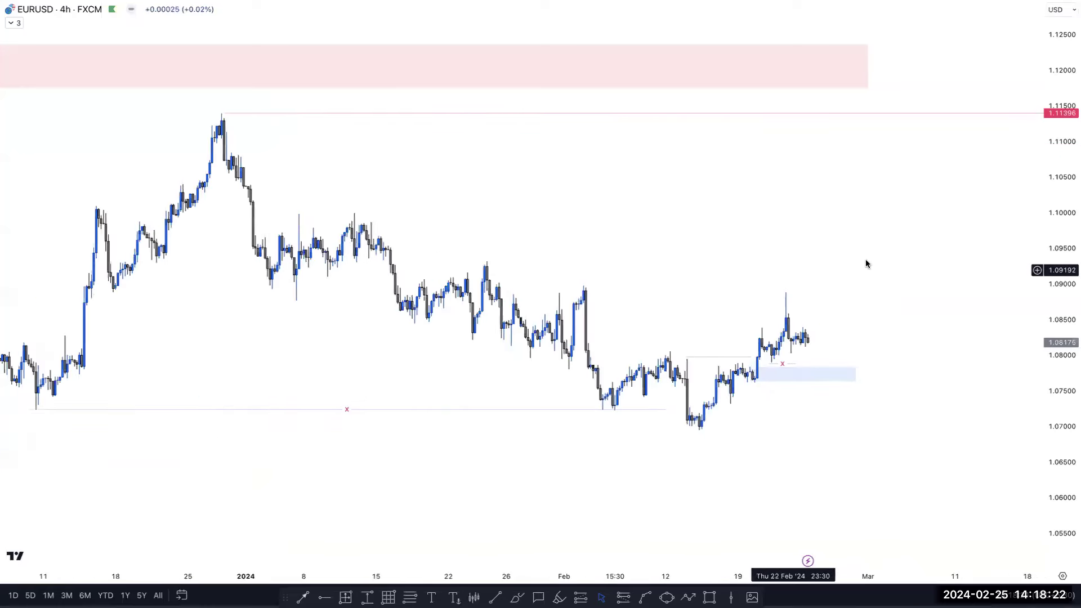
{"action": "left_click_drag", "start_coordinate": [1060, 363], "coordinate": [846, 251]}
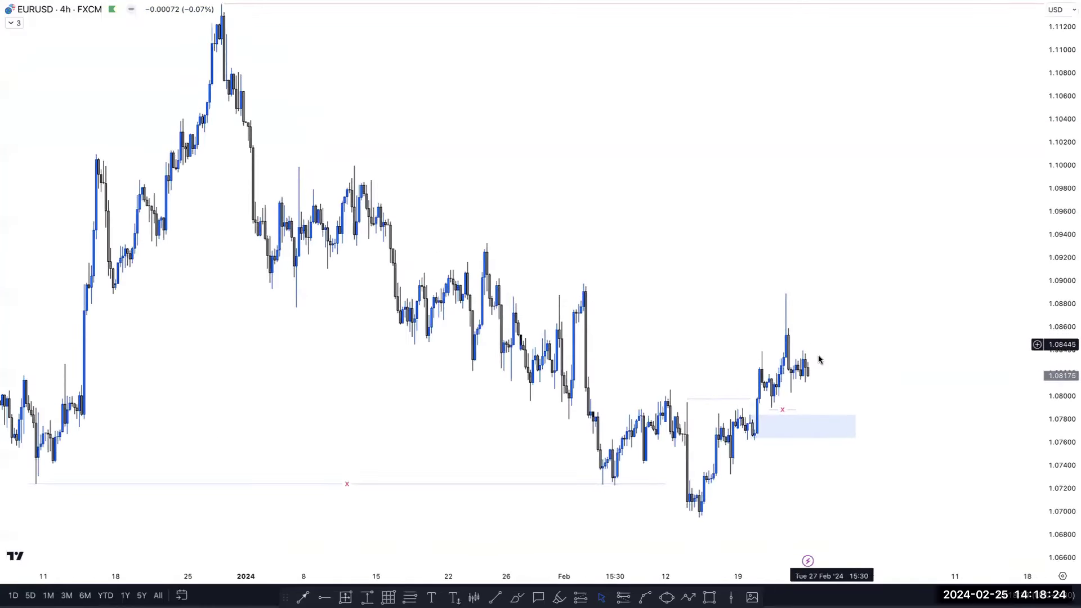
{"action": "left_click_drag", "start_coordinate": [855, 426], "coordinate": [858, 427]}
{"action": "left_click", "coordinate": [865, 395]}
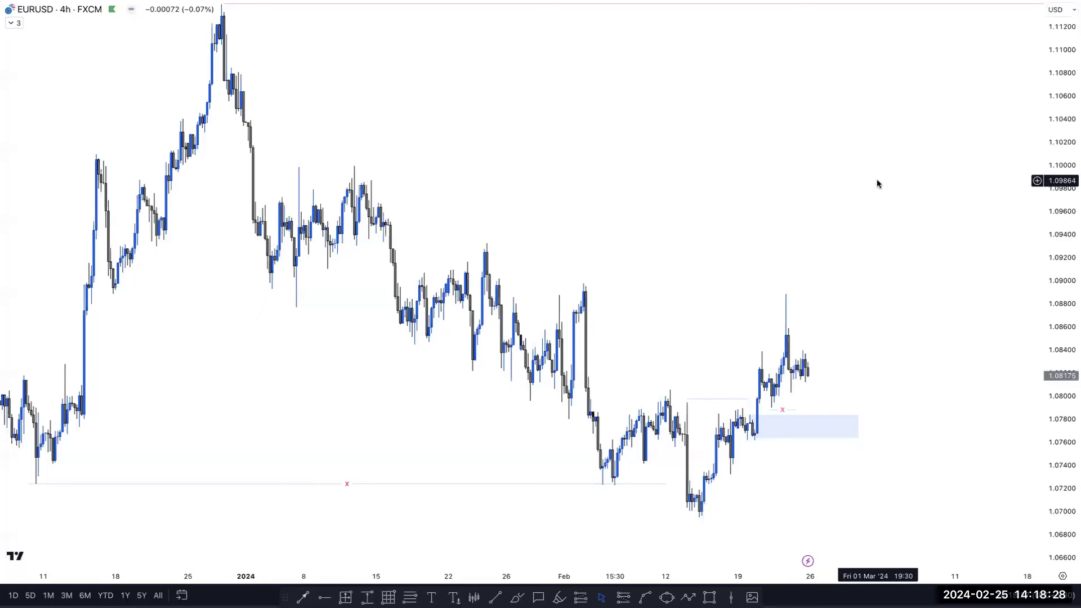
- Switch the chart to the 15-minute timeframe and reset the chart view
{"action": "type", "text": "1"}
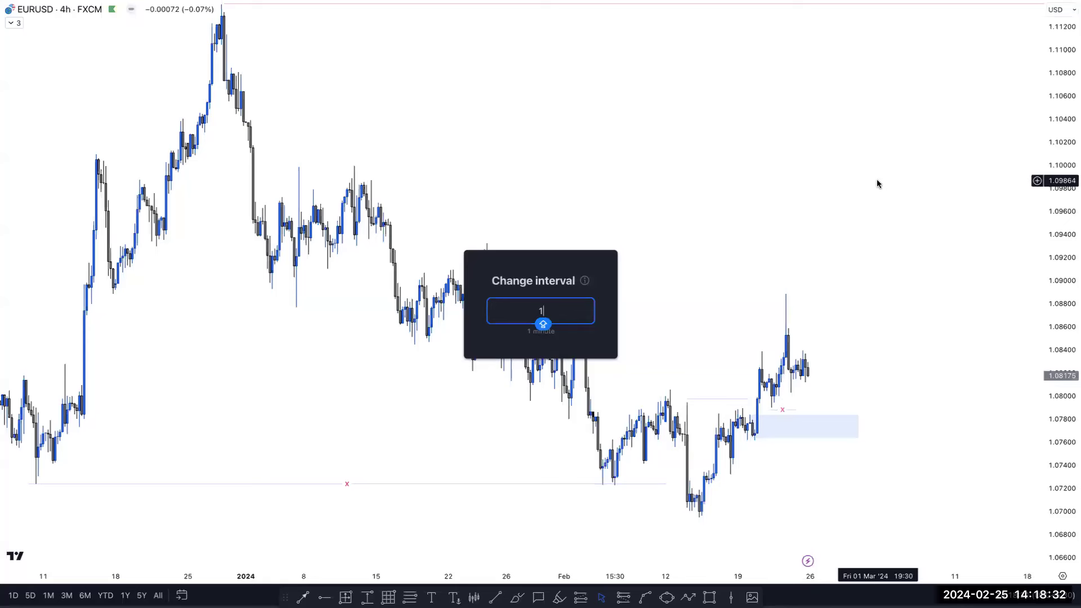
{"action": "key", "text": "Escape"}
{"action": "type", "text": "15"}
{"action": "key", "text": "Return"}
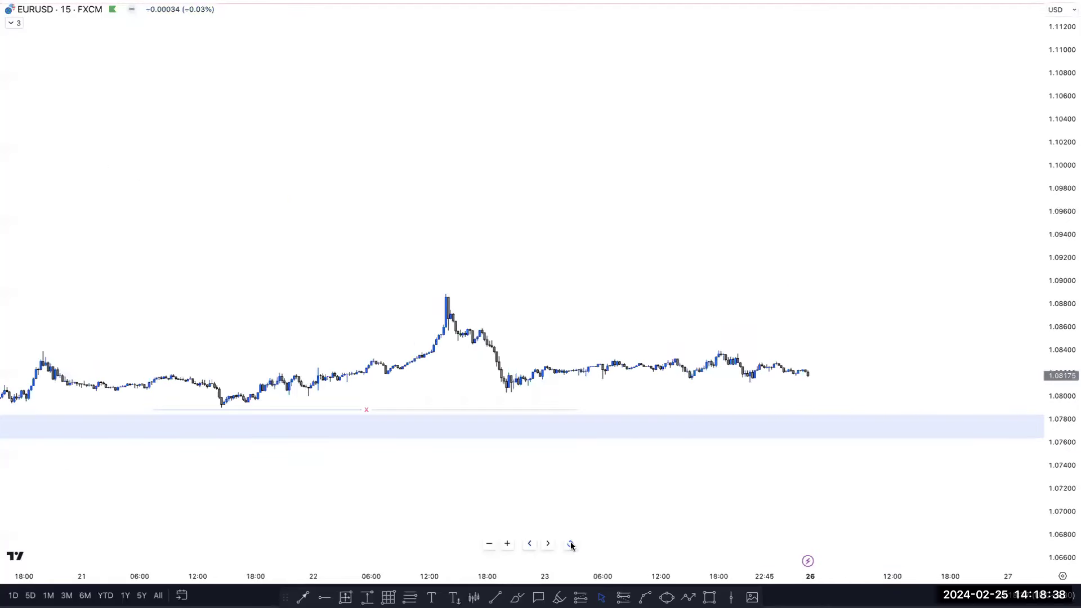
{"action": "left_click", "coordinate": [572, 544]}
- Move the X line up to start at the 21 February 2024 low near 1.07900 and shorten its far end to early 23 February
{"action": "scroll", "coordinate": [723, 370], "scroll_direction": "down", "scroll_amount": 4}
{"action": "left_click_drag", "start_coordinate": [819, 381], "coordinate": [661, 394]}
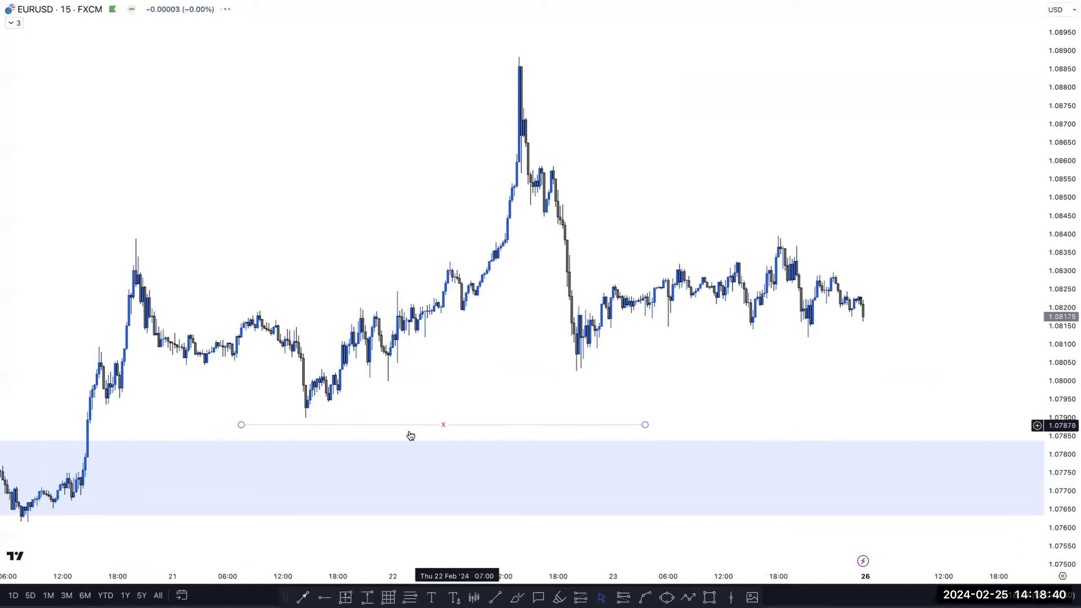
{"action": "left_click_drag", "start_coordinate": [446, 426], "coordinate": [513, 419]}
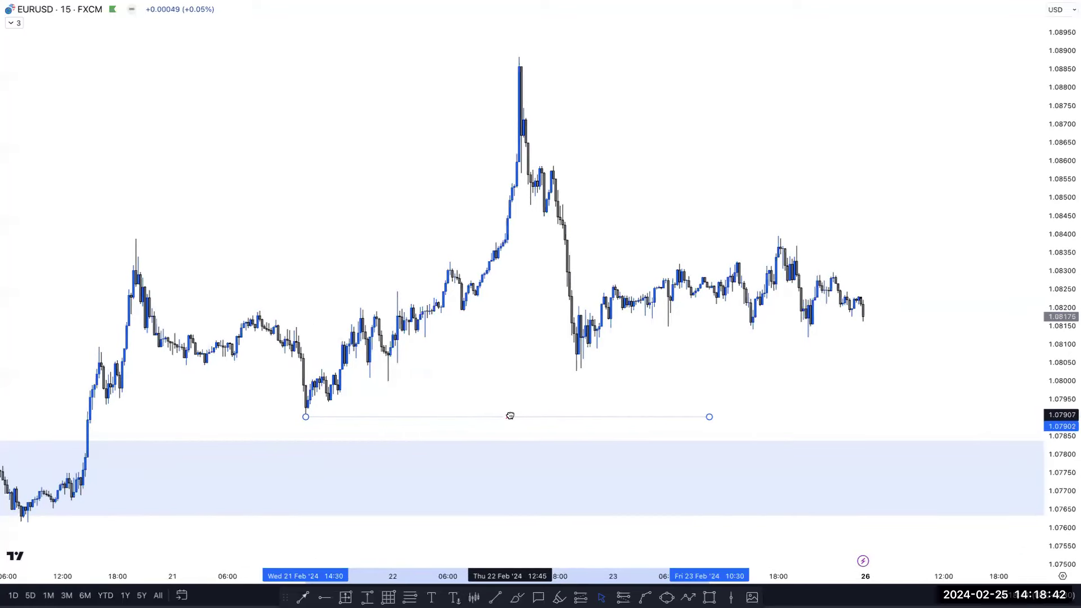
{"action": "left_click_drag", "start_coordinate": [709, 418], "coordinate": [671, 418]}
{"action": "left_click", "coordinate": [750, 406]}
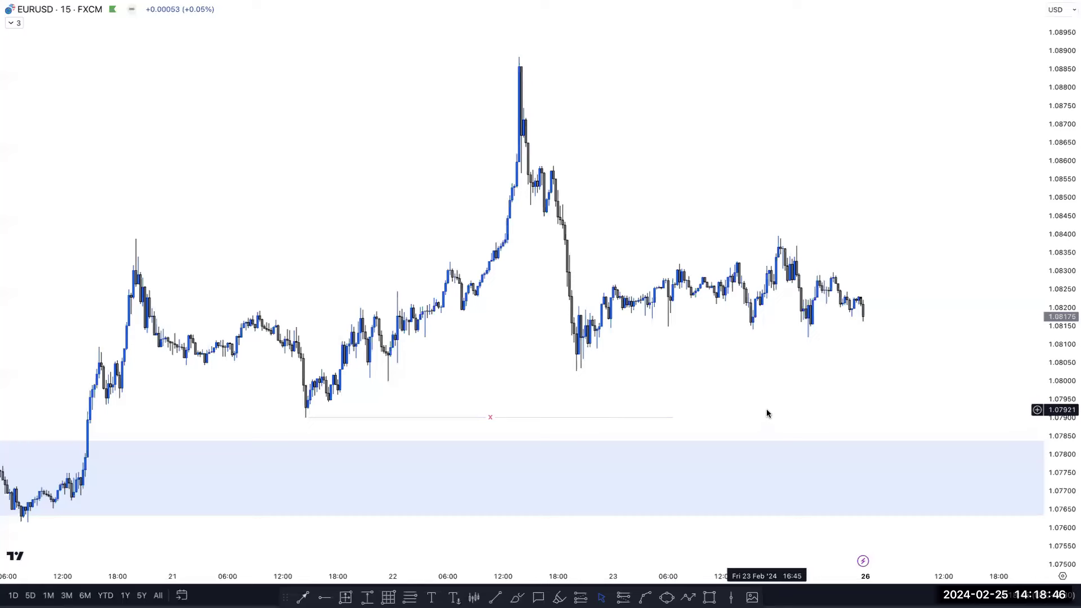
- Sketch a brush stroke along the price action following the 22 February low and delete the stroke
{"action": "scroll", "coordinate": [767, 413], "scroll_direction": "down", "scroll_amount": 4}
{"action": "left_click_drag", "start_coordinate": [1062, 353], "coordinate": [1021, 194]}
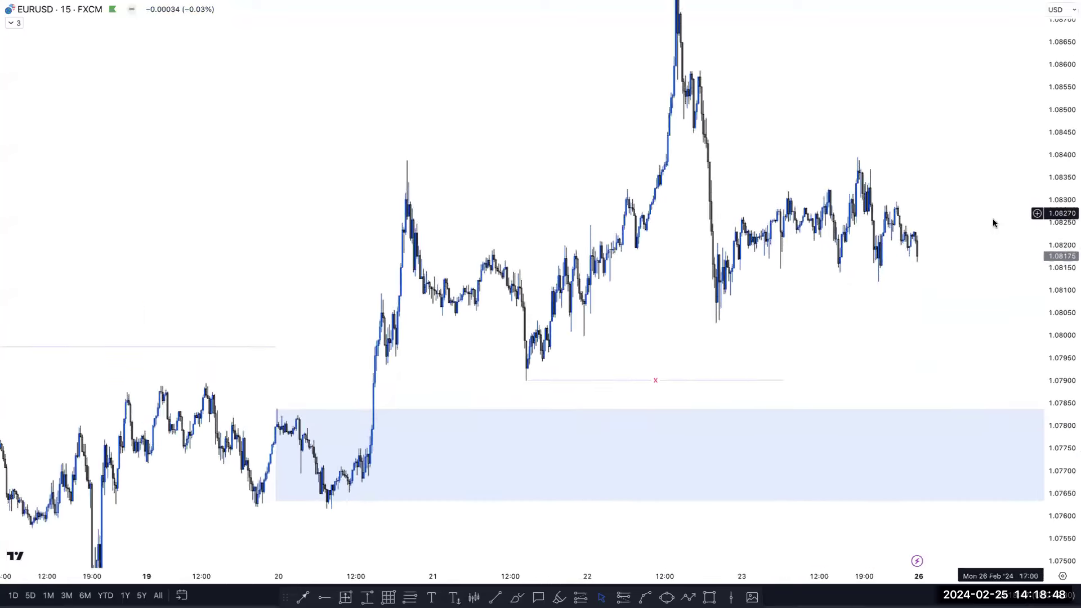
{"action": "left_click_drag", "start_coordinate": [930, 257], "coordinate": [826, 303]}
{"action": "scroll", "coordinate": [826, 304], "scroll_direction": "up", "scroll_amount": 3}
{"action": "left_click_drag", "start_coordinate": [602, 361], "coordinate": [603, 371]}
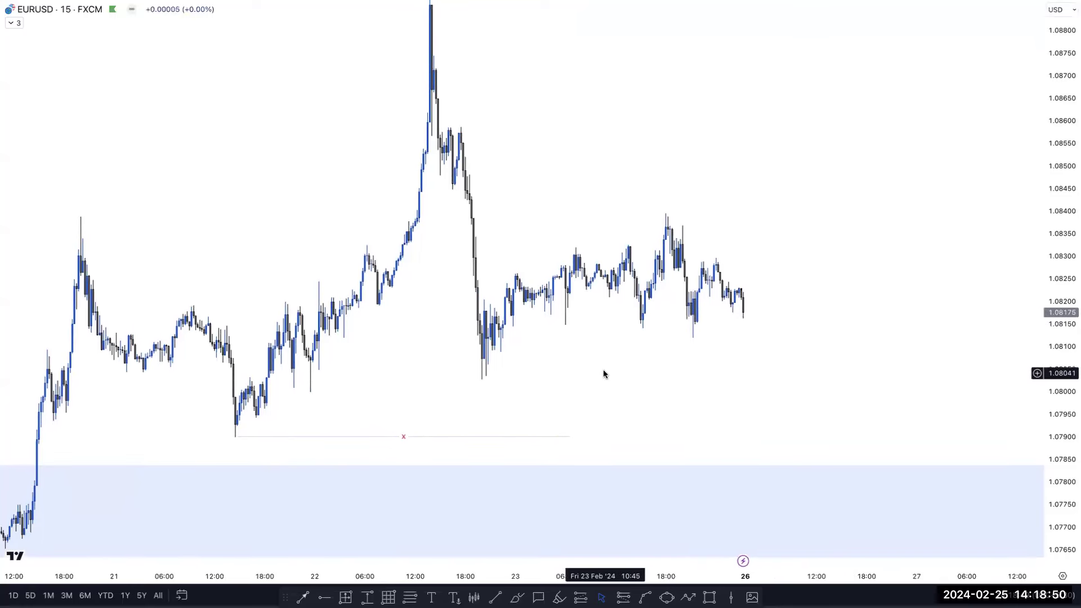
{"action": "left_click", "coordinate": [517, 597]}
{"action": "mouse_move", "coordinate": [502, 362]}
{"action": "left_mouse_down"}
{"action": "mouse_move", "coordinate": [557, 286]}
{"action": "mouse_move", "coordinate": [623, 295]}
{"action": "mouse_move", "coordinate": [643, 322]}
{"action": "left_mouse_up"}
{"action": "key", "text": "Delete"}
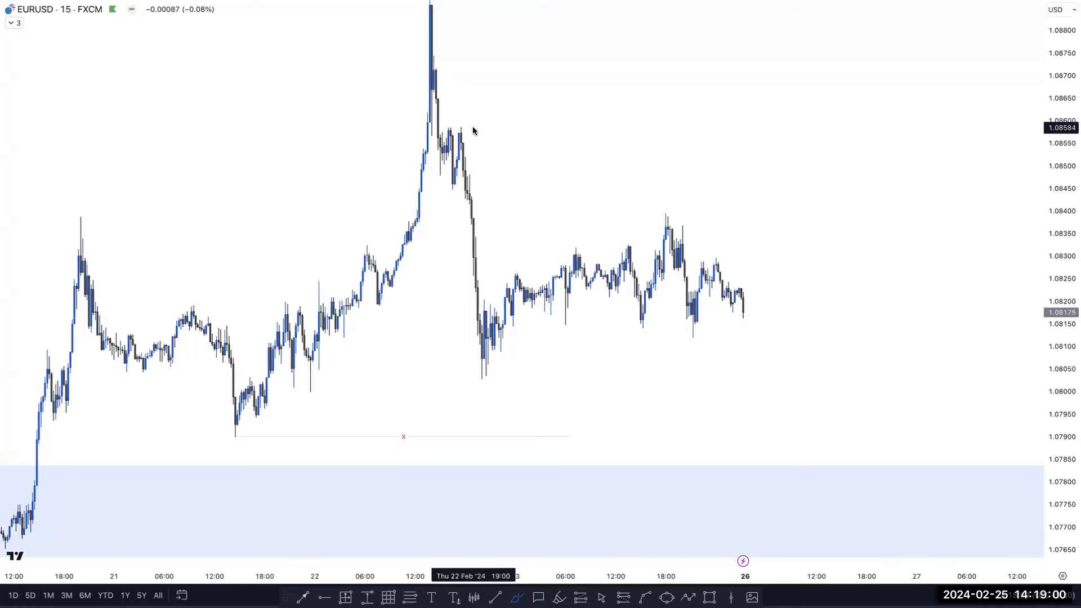
- Draw a short horizontal trend line joining the two equal highs of 22 February 2024, just below 1.08600
{"action": "scroll", "coordinate": [566, 157], "scroll_direction": "up", "scroll_amount": 3}
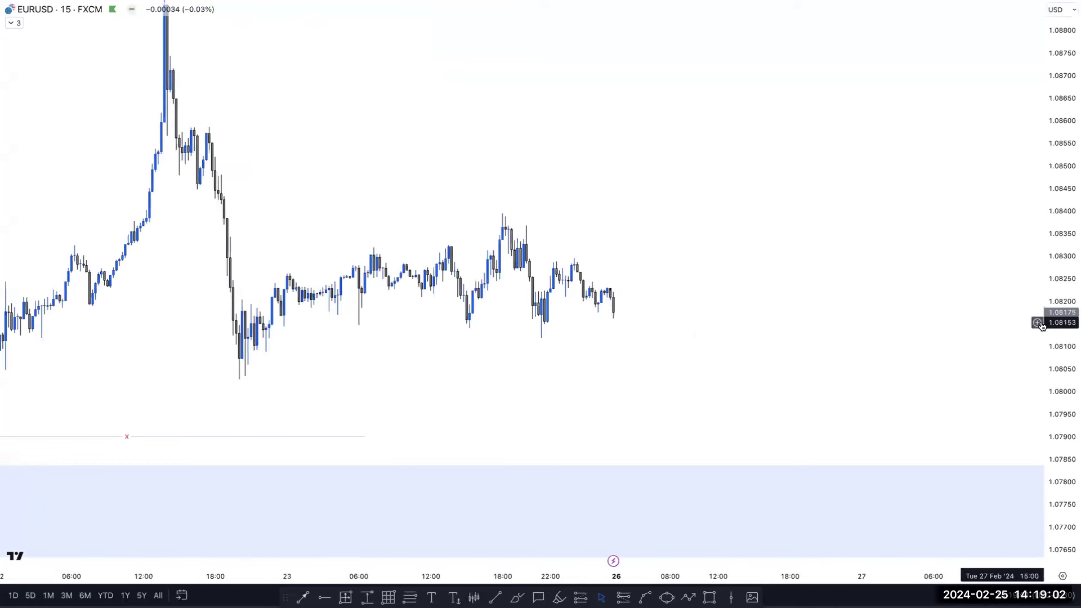
{"action": "left_click_drag", "start_coordinate": [1059, 329], "coordinate": [1057, 61]}
{"action": "left_click_drag", "start_coordinate": [467, 158], "coordinate": [738, 360]}
{"action": "scroll", "coordinate": [647, 312], "scroll_direction": "up", "scroll_amount": 3}
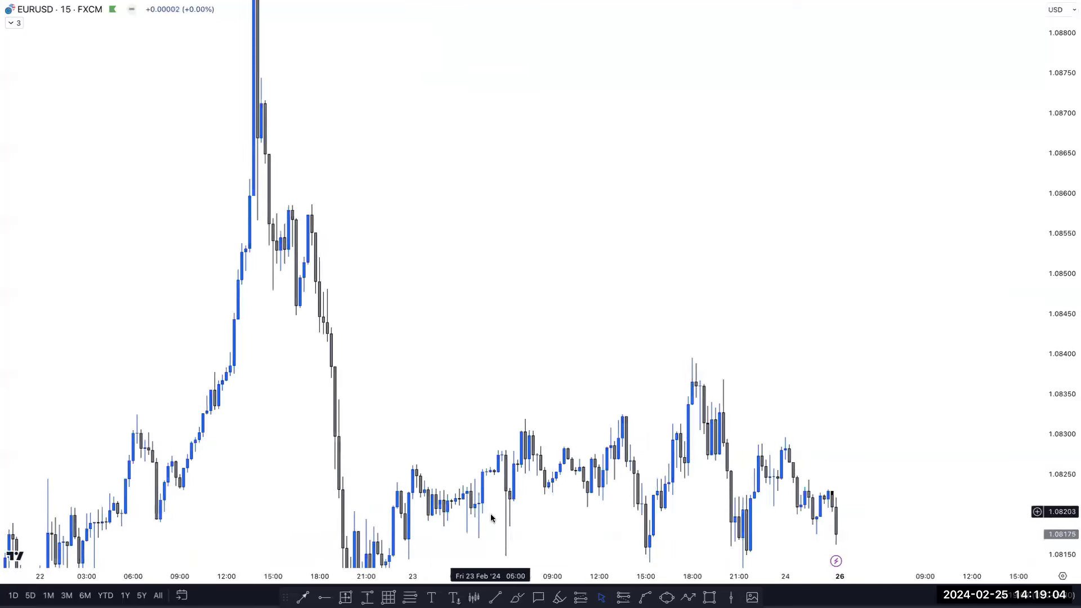
{"action": "key", "text": "alt+t"}
{"action": "left_click", "coordinate": [290, 203]}
{"action": "left_click", "coordinate": [313, 204]}
{"action": "left_click", "coordinate": [391, 178]}
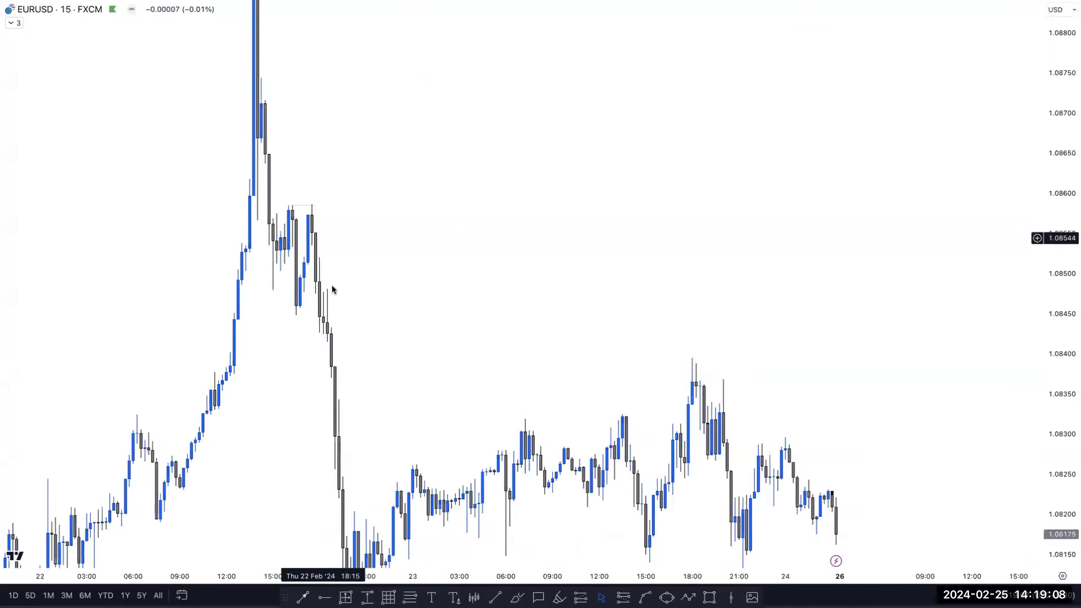
- Draw a supply-zone rectangle from the 22 February equal highs between about 1.08445 and 1.08588, extending almost to the latest candles
{"action": "key", "text": "alt+shift+r"}
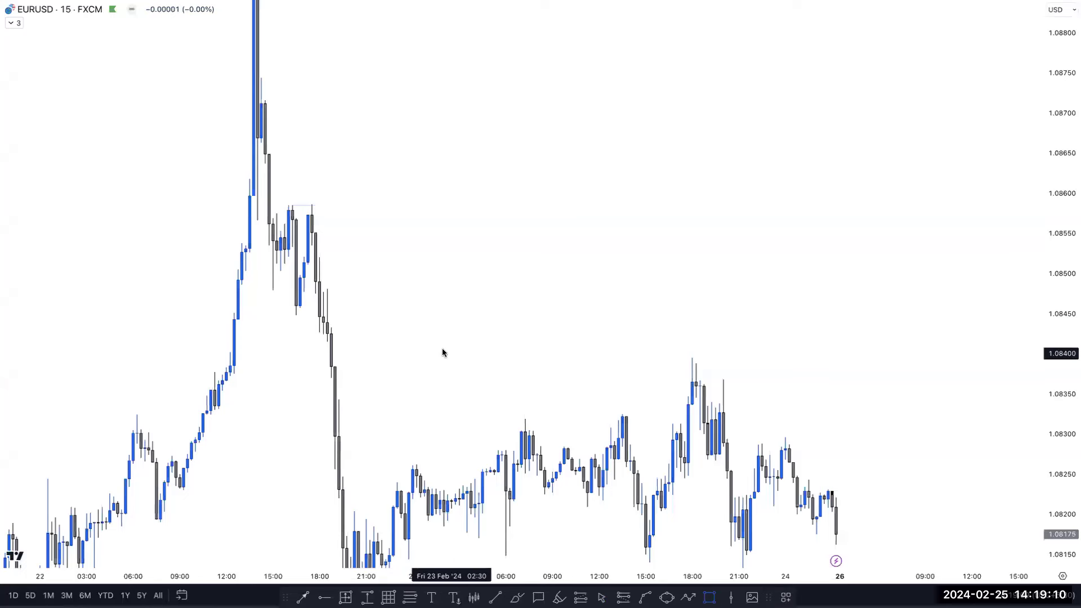
{"action": "left_click", "coordinate": [291, 317]}
{"action": "left_click", "coordinate": [313, 207]}
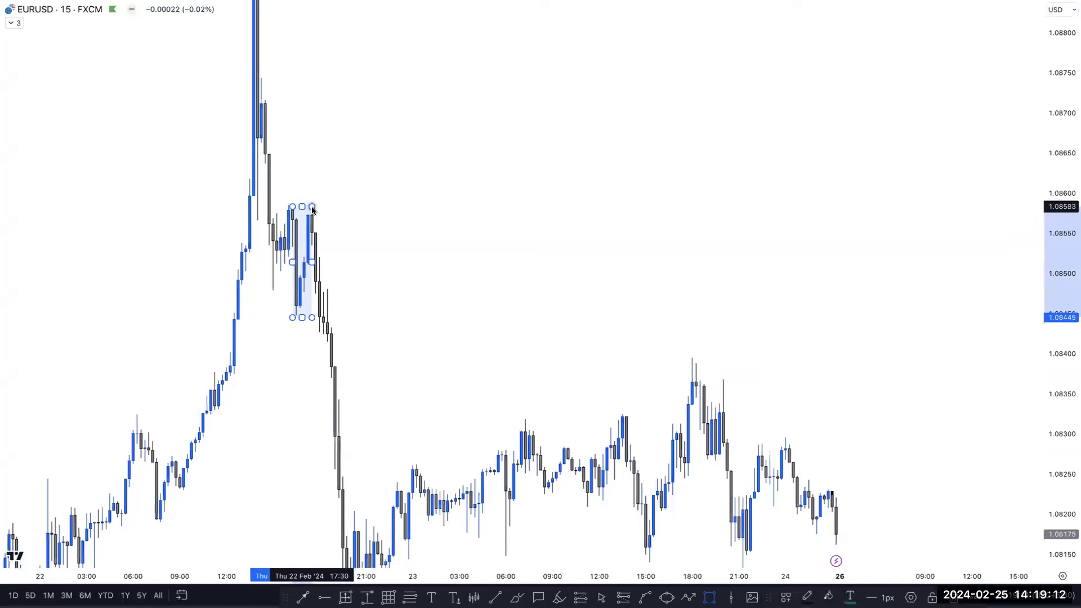
{"action": "left_click_drag", "start_coordinate": [312, 263], "coordinate": [816, 263]}
{"action": "key", "text": "Escape"}
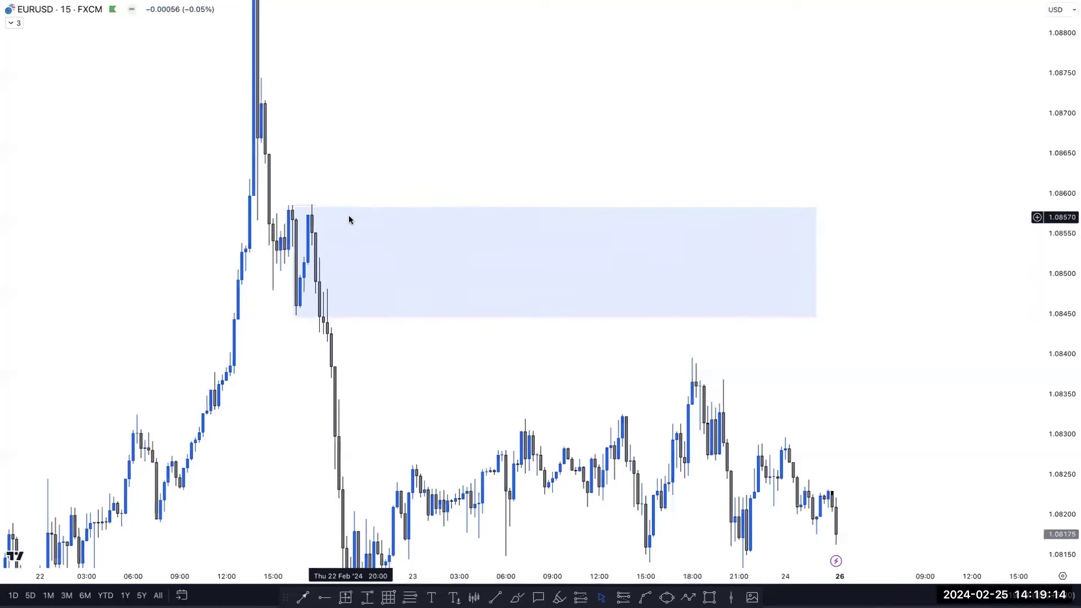
{"action": "left_click", "coordinate": [552, 202]}
{"action": "left_click_drag", "start_coordinate": [552, 203], "coordinate": [552, 200]}
{"action": "left_click", "coordinate": [555, 187]}
- Extend the X line at 1.07900 to below the late 23 February 2024 swing low
{"action": "scroll", "coordinate": [671, 212], "scroll_direction": "down", "scroll_amount": 5}
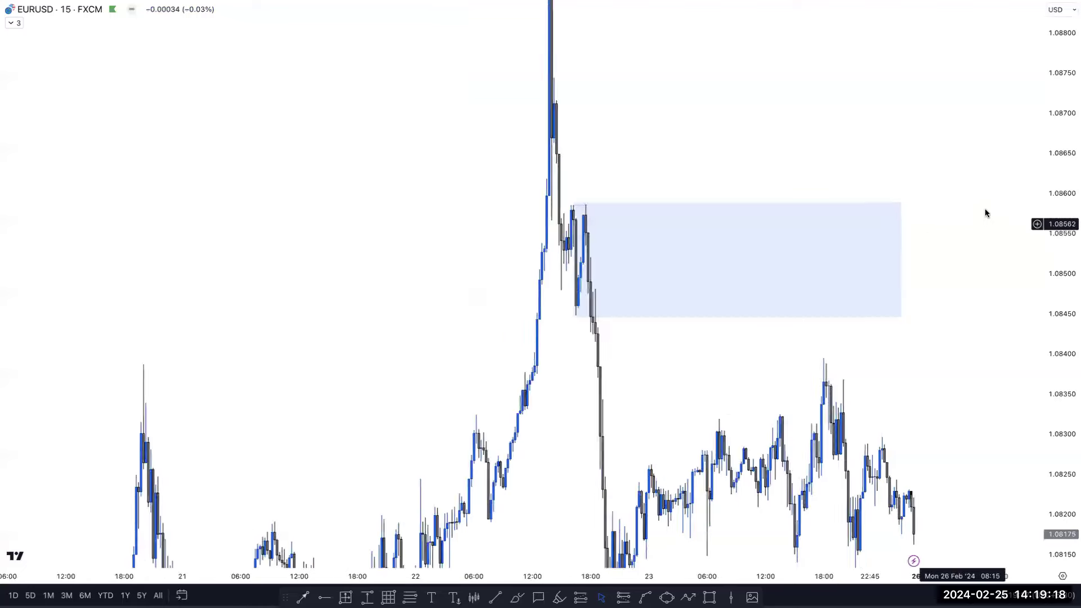
{"action": "left_click_drag", "start_coordinate": [906, 323], "coordinate": [608, 303]}
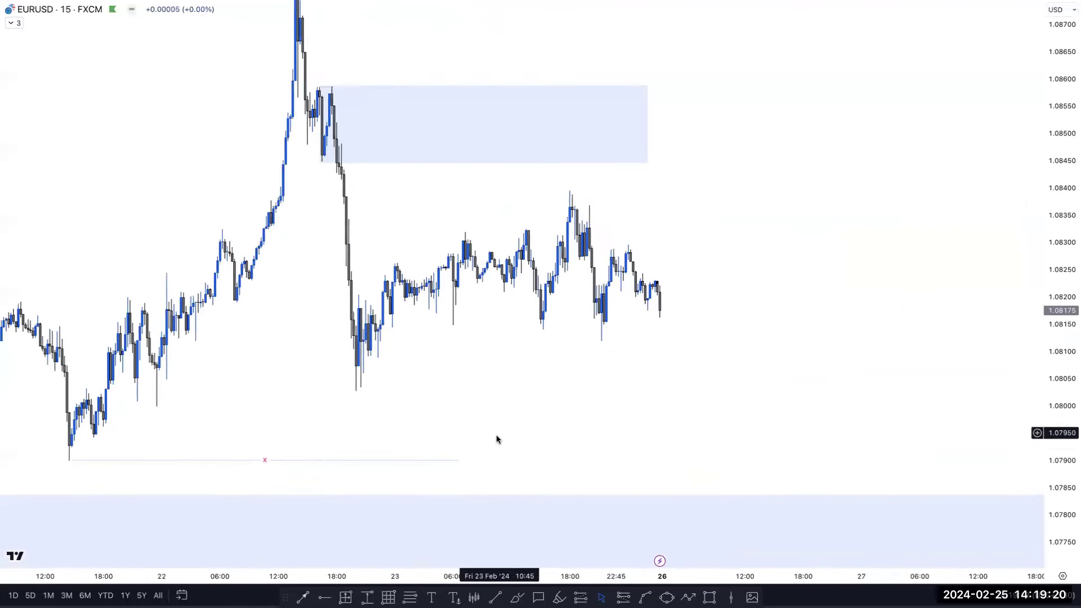
{"action": "left_click_drag", "start_coordinate": [458, 460], "coordinate": [601, 460]}
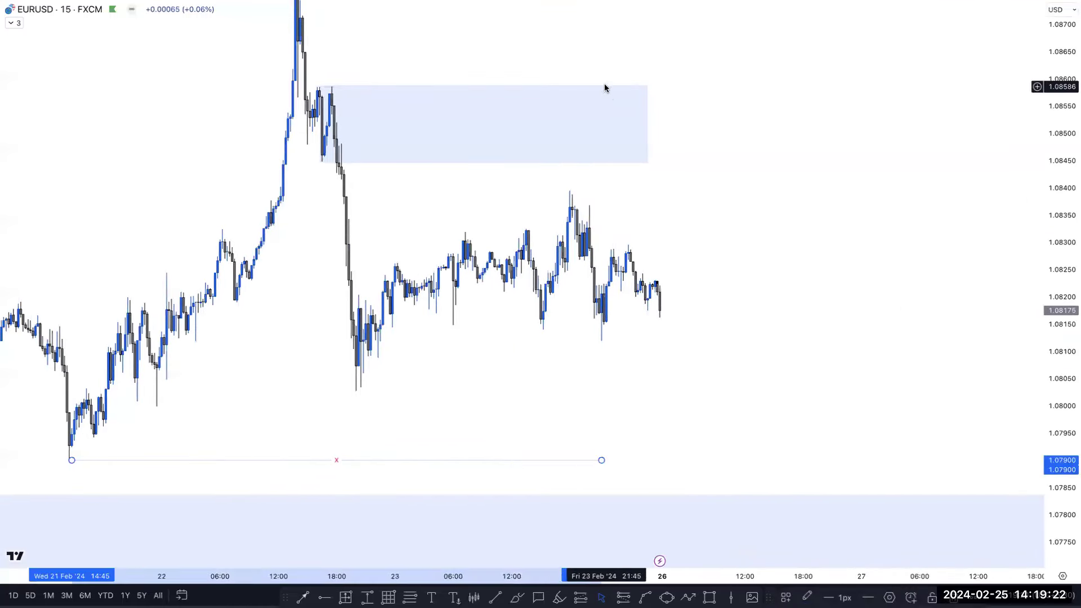
{"action": "left_click", "coordinate": [683, 161]}
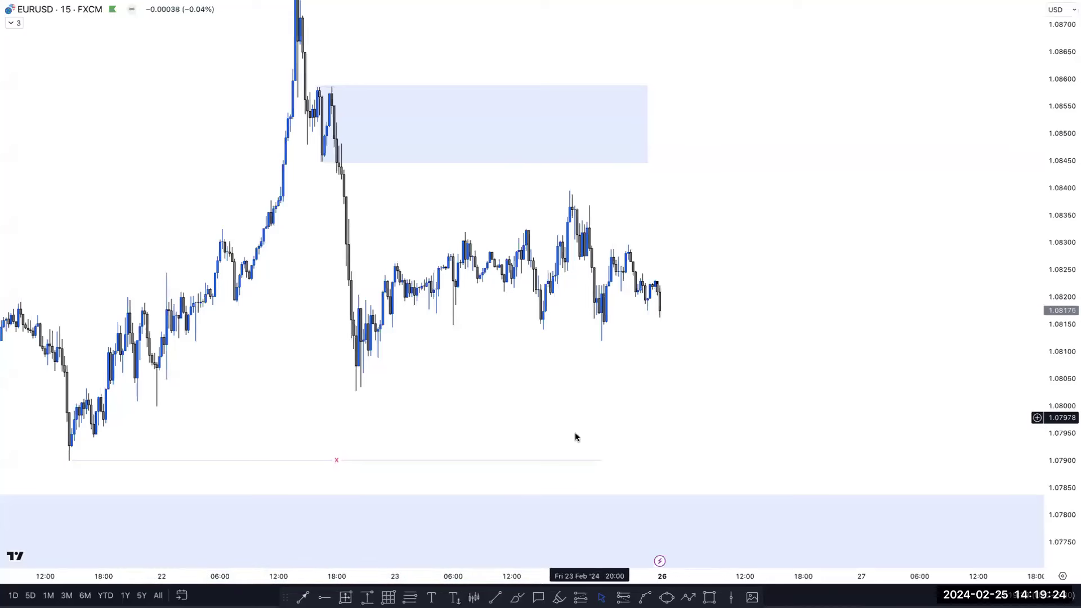
- Sketch a brush path rising into the supply zone and falling through the 1.07900 level, and undo the strokes
{"action": "left_click", "coordinate": [517, 596]}
{"action": "mouse_move", "coordinate": [671, 244]}
{"action": "left_mouse_down"}
{"action": "mouse_move", "coordinate": [754, 133]}
{"action": "mouse_move", "coordinate": [766, 305]}
{"action": "mouse_move", "coordinate": [813, 168]}
{"action": "mouse_move", "coordinate": [832, 486]}
{"action": "left_mouse_up"}
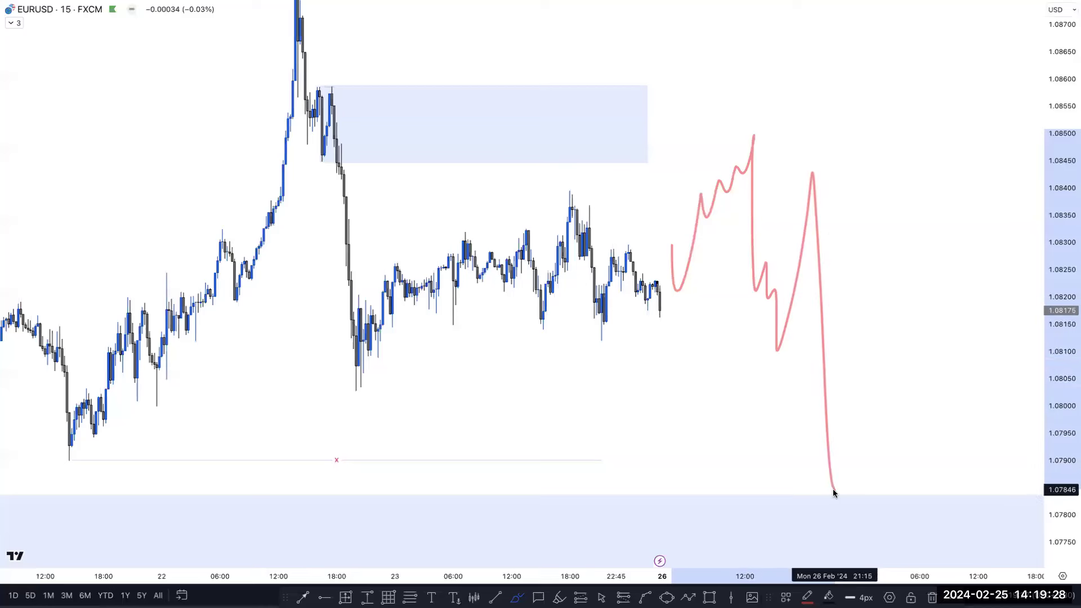
{"action": "left_click_drag", "start_coordinate": [576, 459], "coordinate": [957, 447]}
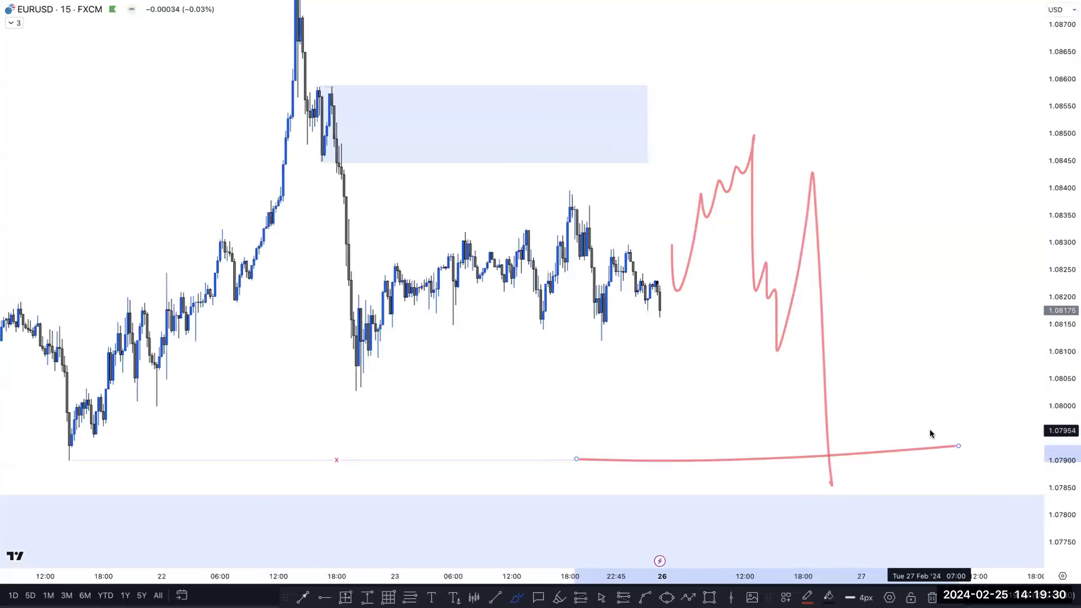
{"action": "key", "text": "super+z"}
{"action": "key", "text": "super+z"}
{"action": "mouse_move", "coordinate": [490, 241]}
{"action": "left_mouse_down"}
{"action": "mouse_move", "coordinate": [630, 292]}
{"action": "mouse_move", "coordinate": [513, 250]}
{"action": "left_mouse_up"}
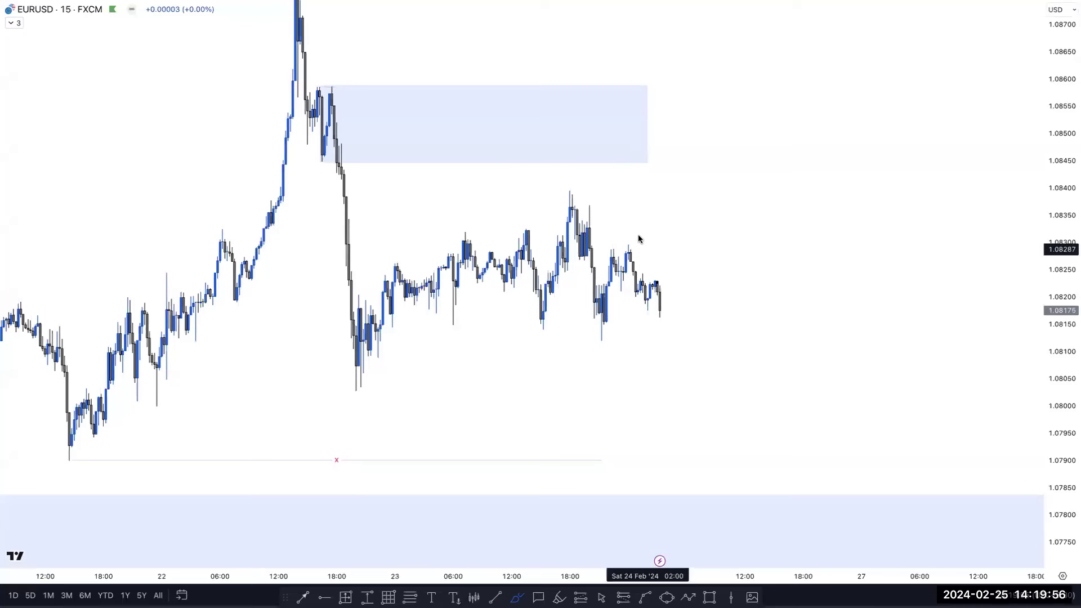
- Sketch a bearish scenario with brush strokes: a break below the 22 February low, a pullback to marked levels, and a drop towards the demand zone
{"action": "left_click_drag", "start_coordinate": [590, 166], "coordinate": [803, 167]}
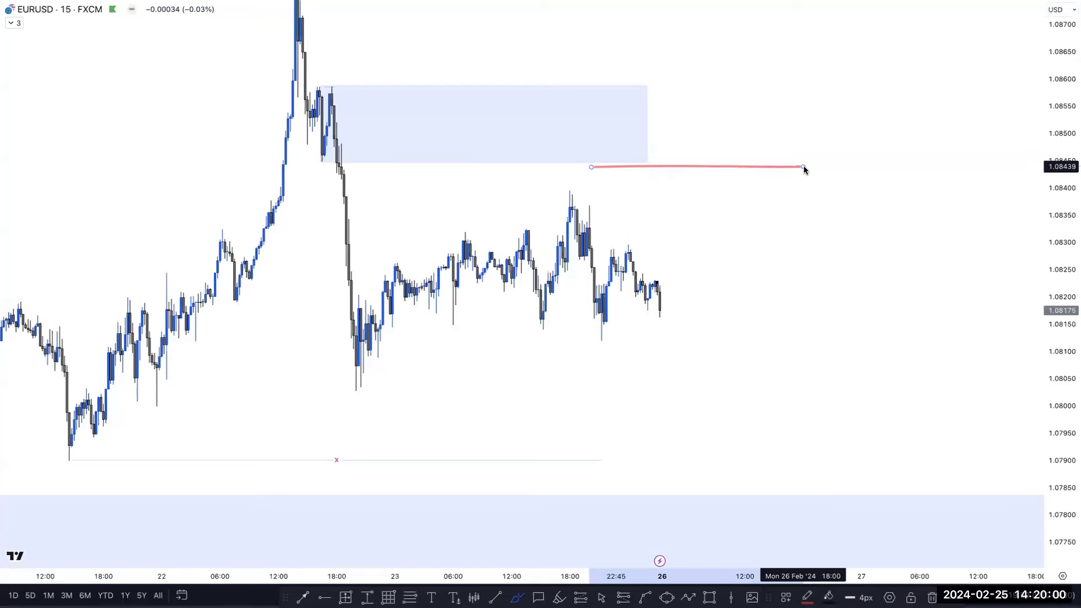
{"action": "mouse_move", "coordinate": [664, 305]}
{"action": "left_mouse_down"}
{"action": "mouse_move", "coordinate": [706, 418]}
{"action": "mouse_move", "coordinate": [732, 356]}
{"action": "mouse_move", "coordinate": [749, 482]}
{"action": "left_mouse_up"}
{"action": "left_click_drag", "start_coordinate": [344, 393], "coordinate": [749, 379]}
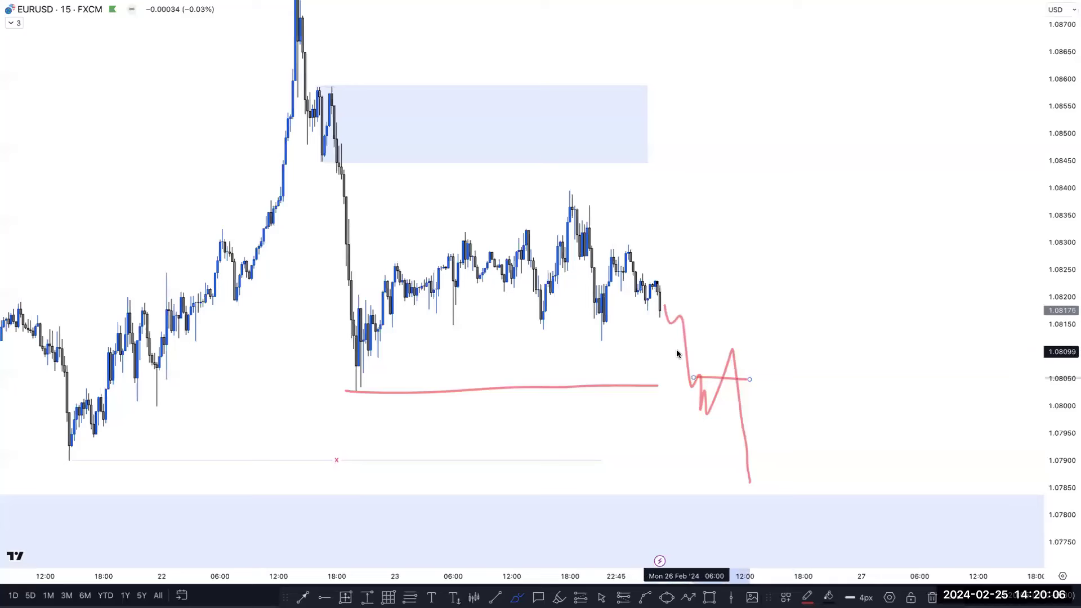
{"action": "mouse_move", "coordinate": [665, 342]}
{"action": "left_mouse_down"}
{"action": "mouse_move", "coordinate": [755, 344]}
{"action": "mouse_move", "coordinate": [745, 353]}
{"action": "left_mouse_up"}
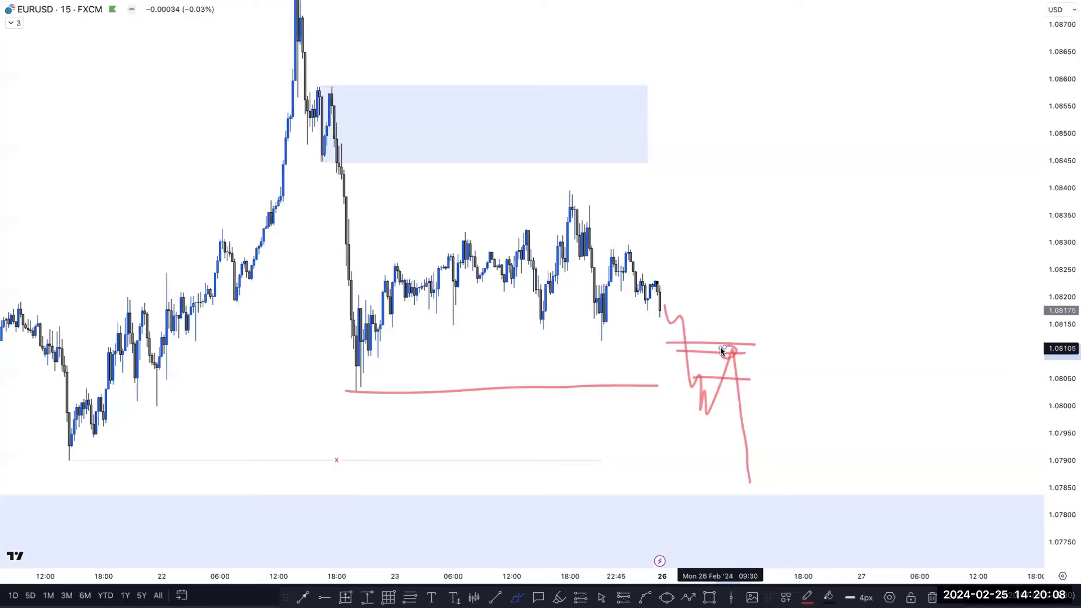
{"action": "key", "text": "Escape"}
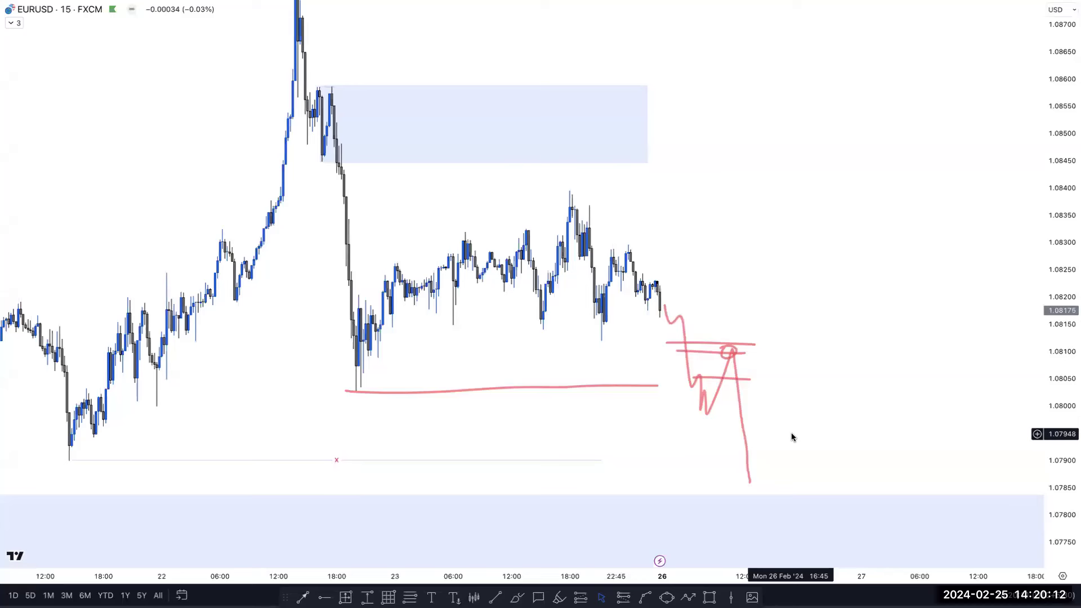
- Undo the brush strokes of the bearish scenario
{"action": "key", "text": "ctrl+z"}
{"action": "key", "text": "ctrl+z"}
{"action": "key", "text": "ctrl+z"}
{"action": "key", "text": "ctrl+z"}
{"action": "key", "text": "ctrl+z"}
{"action": "key", "text": "ctrl+z"}
- Switch the chart symbol to GBPUSD from the FXCM feed
{"action": "left_click_drag", "start_coordinate": [533, 422], "coordinate": [642, 400]}
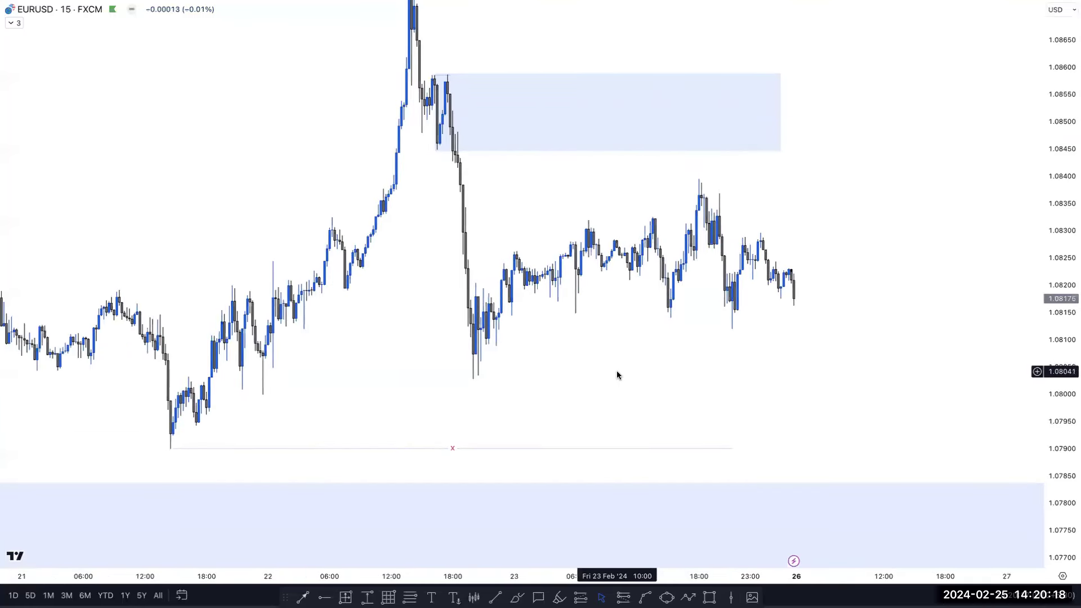
{"action": "scroll", "coordinate": [617, 373], "scroll_direction": "up", "scroll_amount": 1}
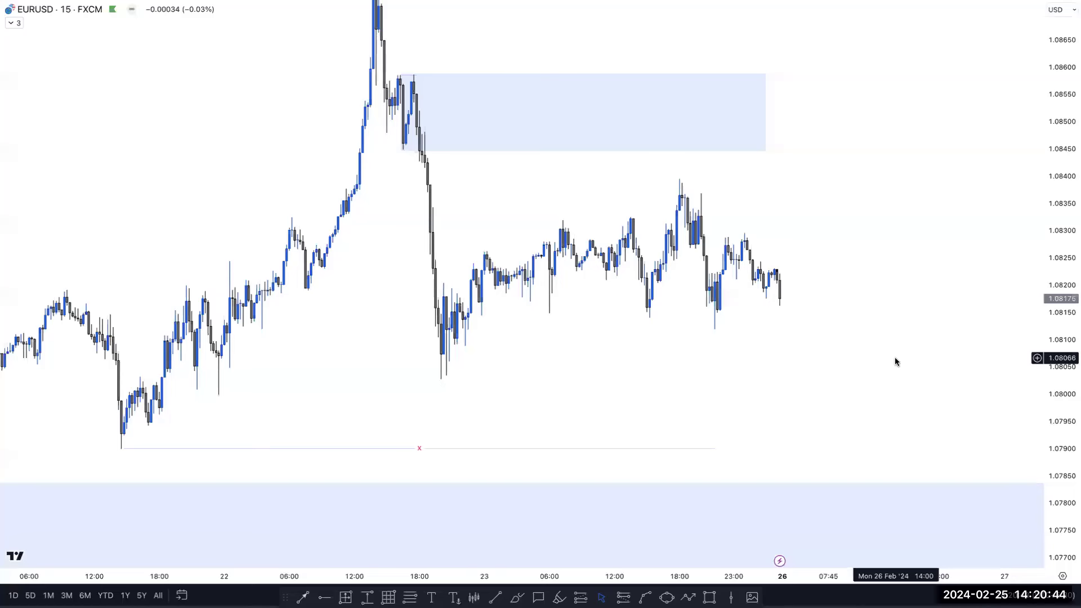
{"action": "type", "text": "GBPUSD"}
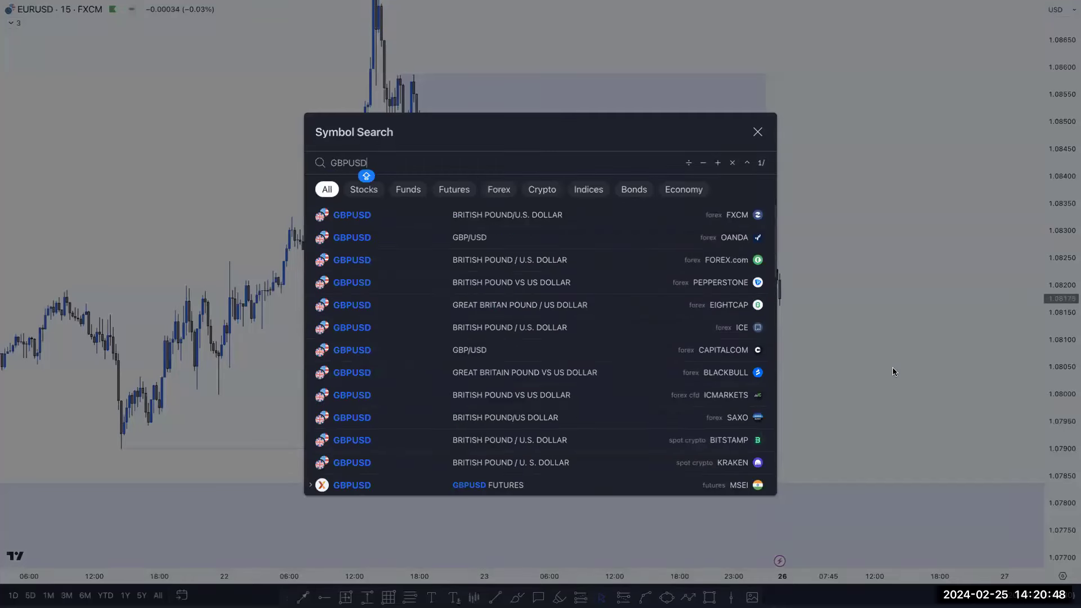
{"action": "left_click", "coordinate": [713, 215]}
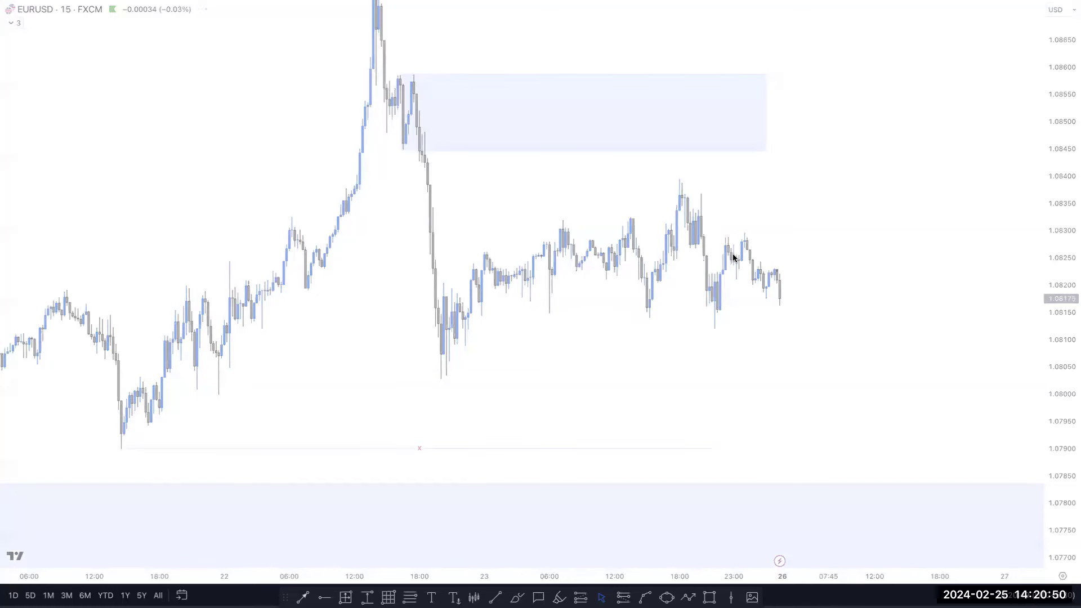
- Change the GBPUSD chart interval to 1 day
{"action": "scroll", "coordinate": [733, 256], "scroll_direction": "down", "scroll_amount": 3}
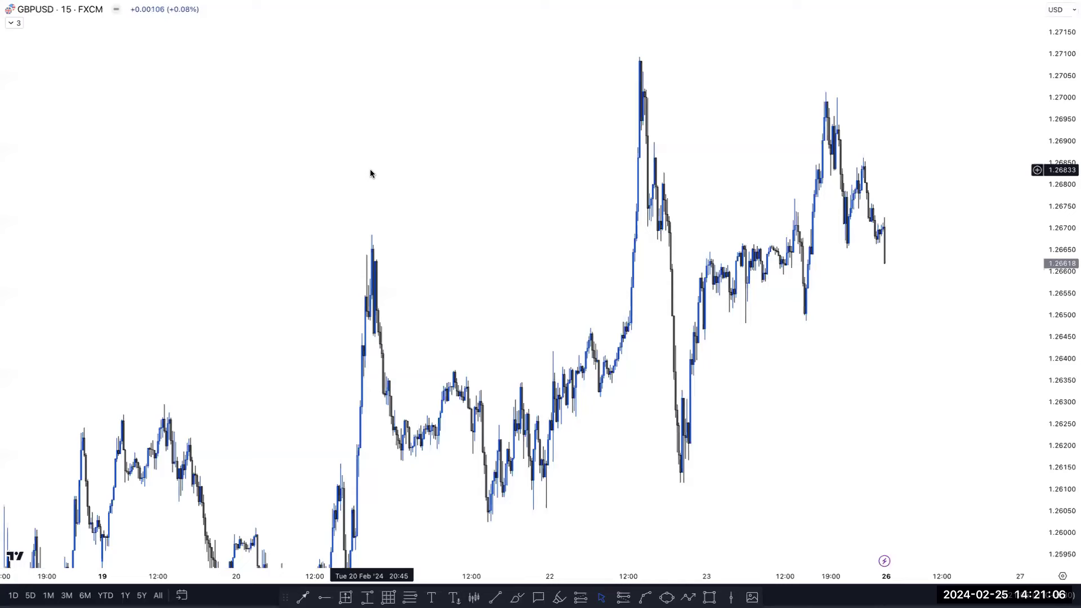
{"action": "type", "text": "1"}
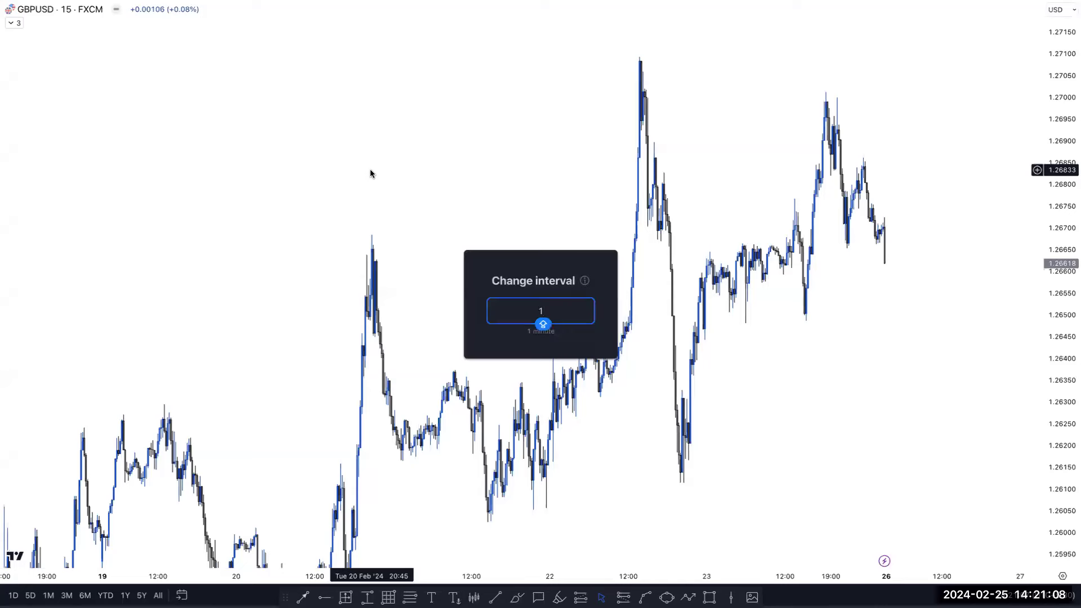
{"action": "type", "text": "0"}
{"action": "key", "text": "Return"}
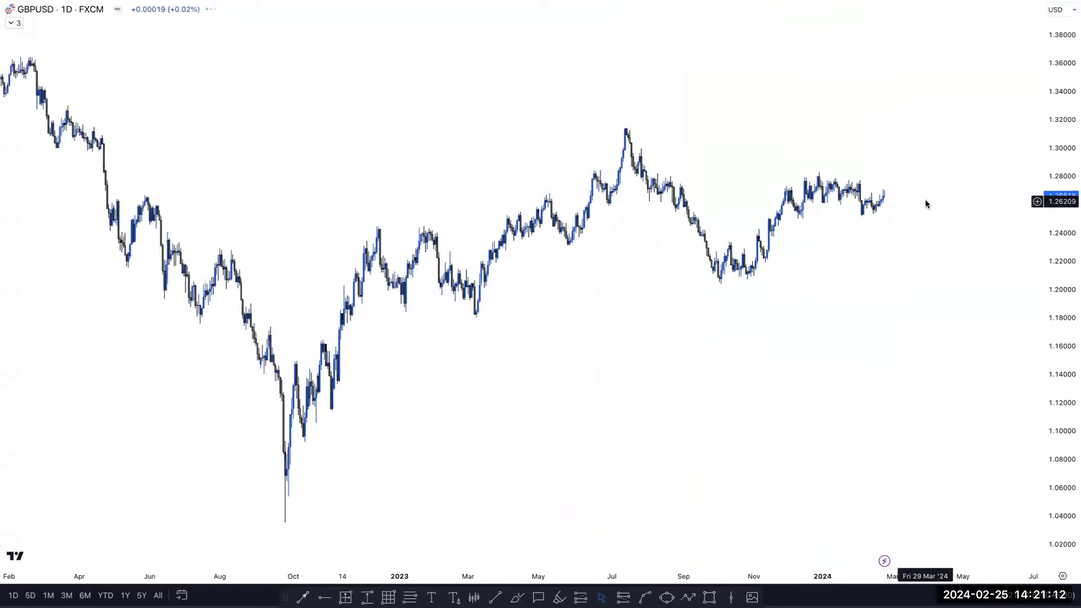
- Mark the May 2023 swing high, the following swing low and the July 2023 peak with highlighter dots
{"action": "scroll", "coordinate": [927, 204], "scroll_direction": "up", "scroll_amount": 2}
{"action": "left_click_drag", "start_coordinate": [1063, 269], "coordinate": [1058, 190]}
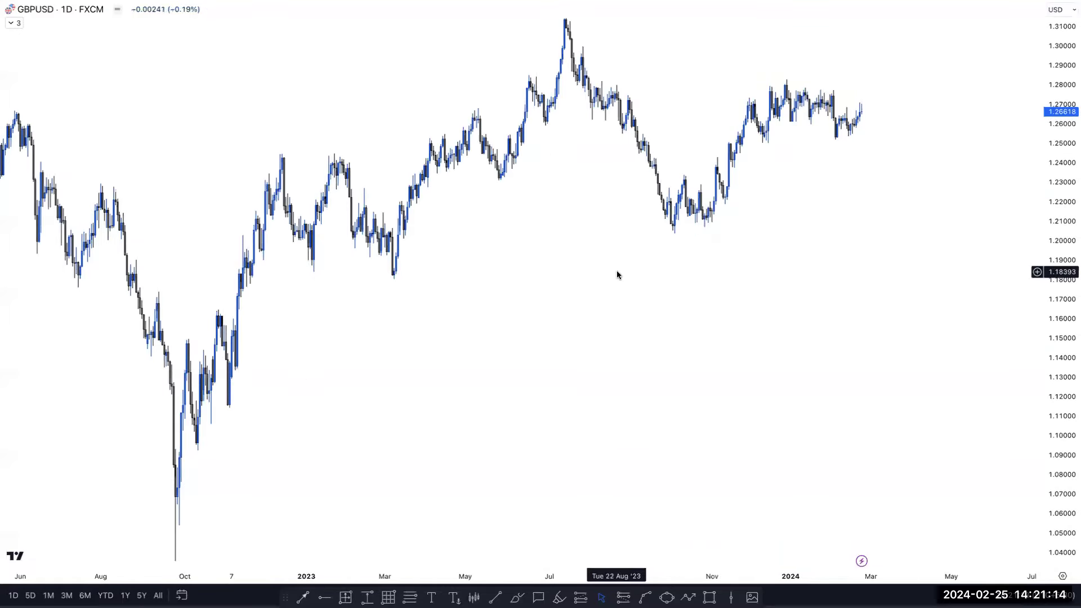
{"action": "scroll", "coordinate": [591, 310], "scroll_direction": "up", "scroll_amount": 3}
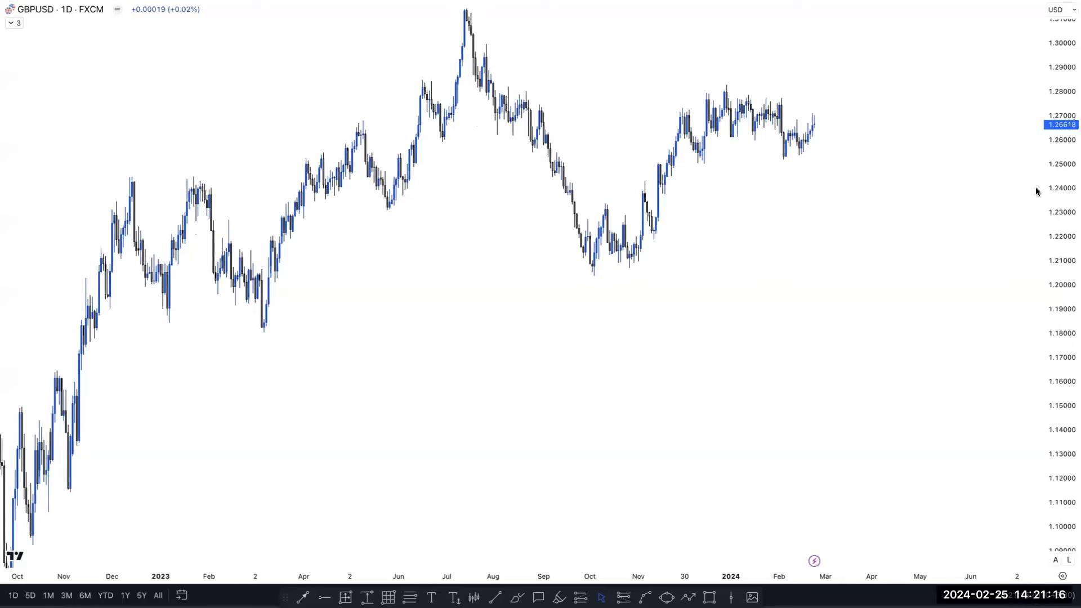
{"action": "left_click_drag", "start_coordinate": [777, 285], "coordinate": [786, 375]}
{"action": "scroll", "coordinate": [786, 375], "scroll_direction": "up", "scroll_amount": 2}
{"action": "left_click_drag", "start_coordinate": [381, 389], "coordinate": [435, 413]}
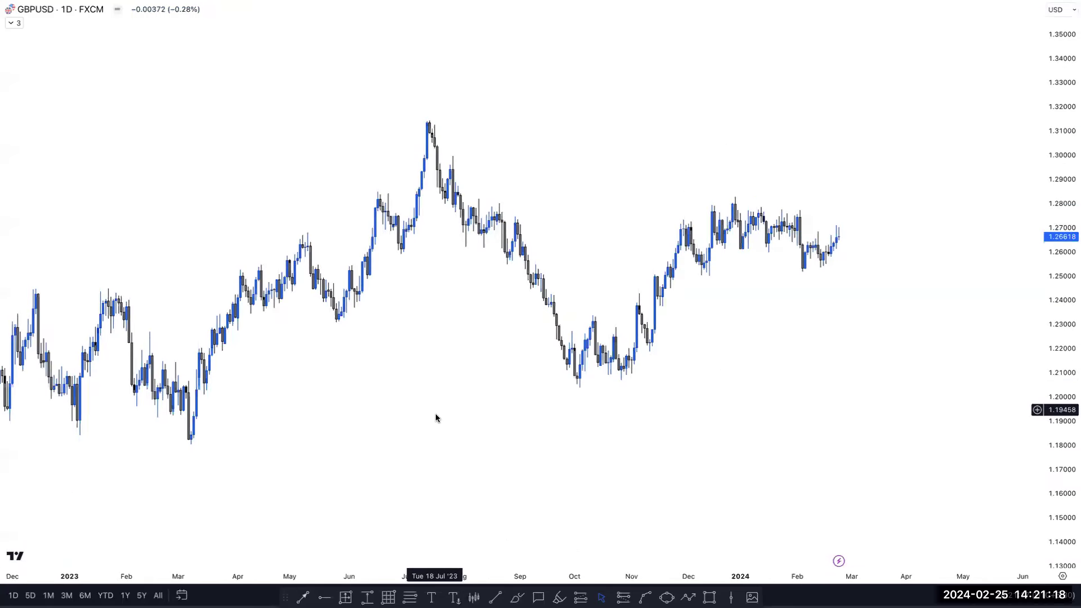
{"action": "left_click", "coordinate": [559, 597]}
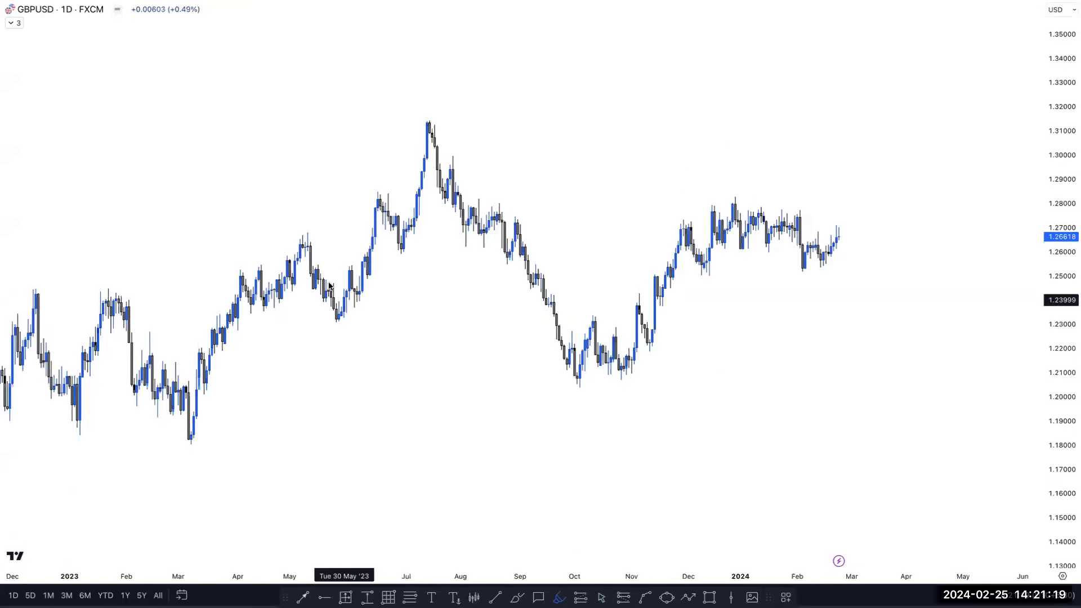
{"action": "left_click", "coordinate": [308, 231]}
{"action": "left_click", "coordinate": [336, 320]}
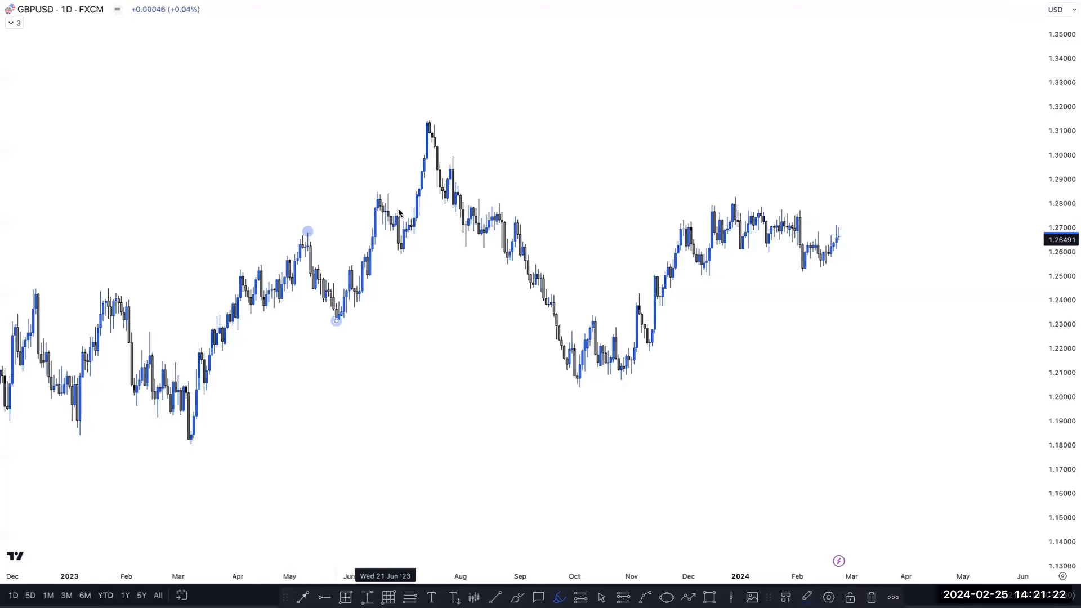
{"action": "left_click", "coordinate": [429, 122]}
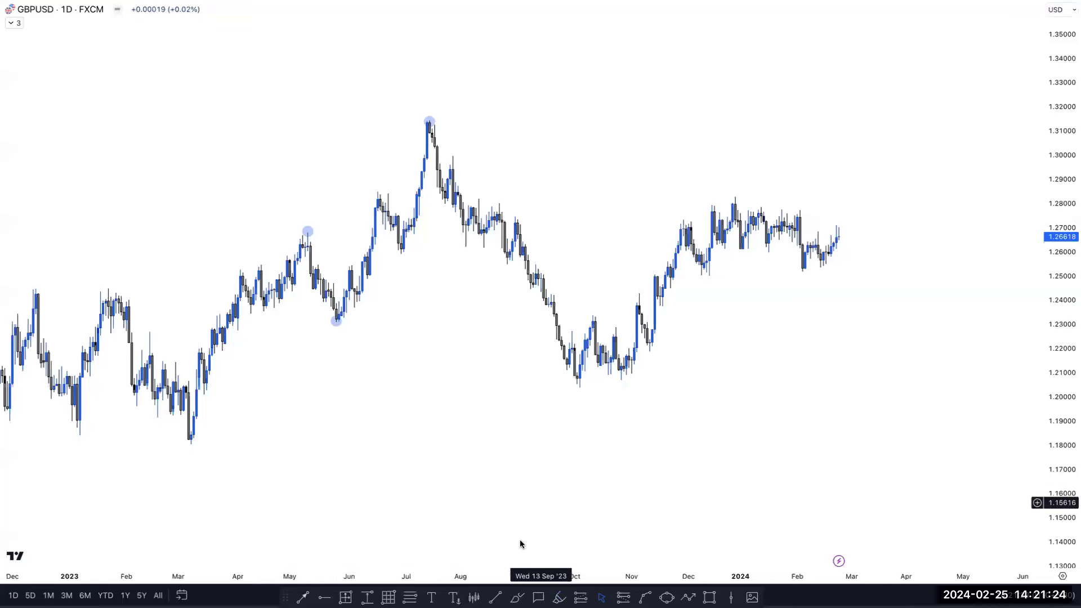
- Draw a horizontal trend line at 1.23045 from 1 June to 1 September 2023, labelled CHoCH
{"action": "left_click", "coordinate": [497, 595]}
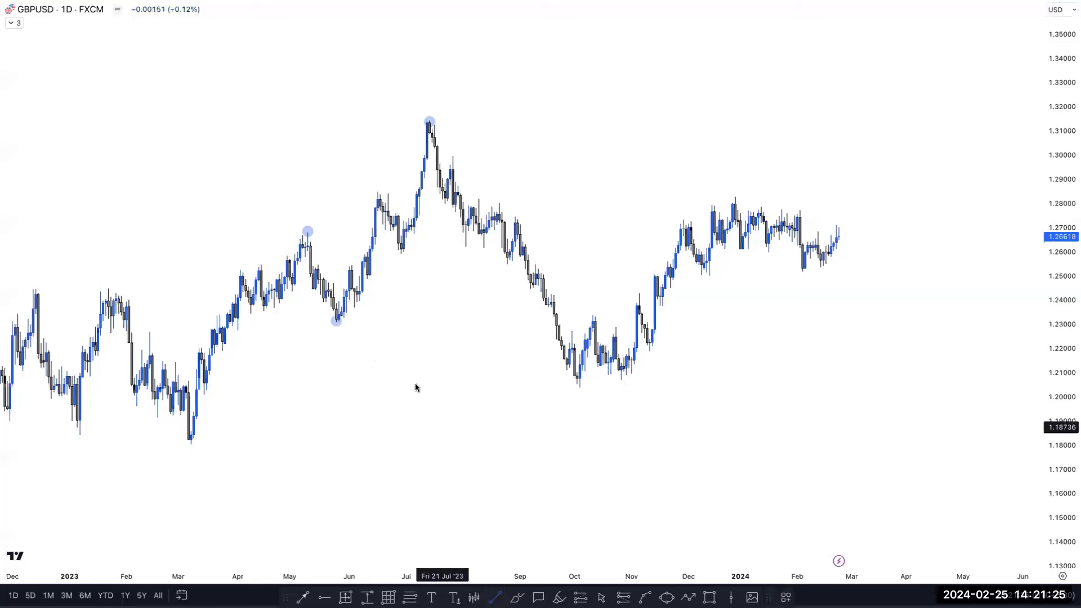
{"action": "left_click", "coordinate": [349, 322]}
{"action": "left_click", "coordinate": [518, 322]}
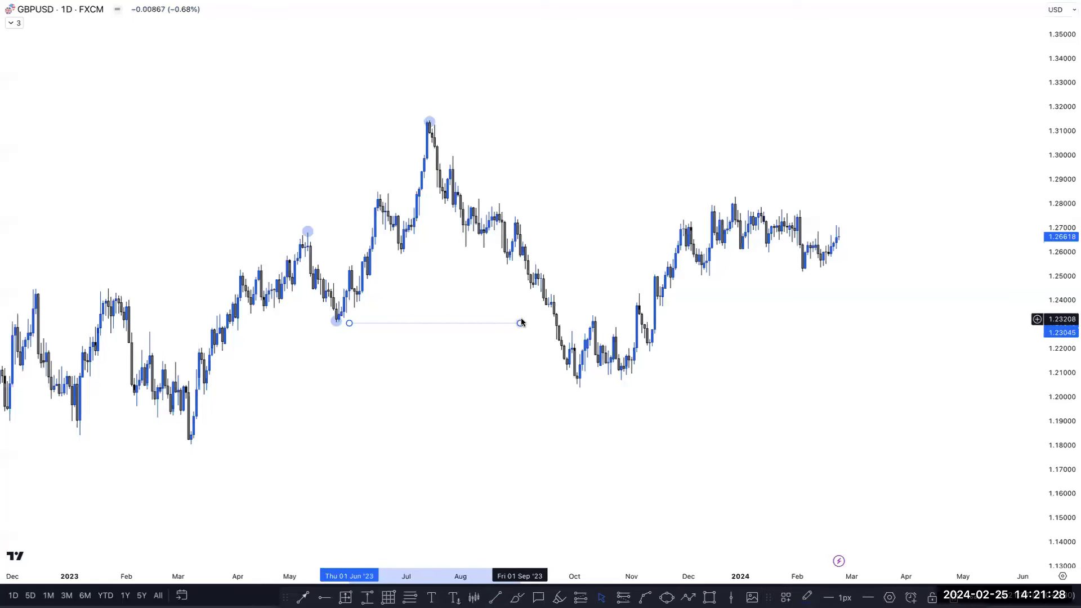
{"action": "double_click", "coordinate": [519, 322]}
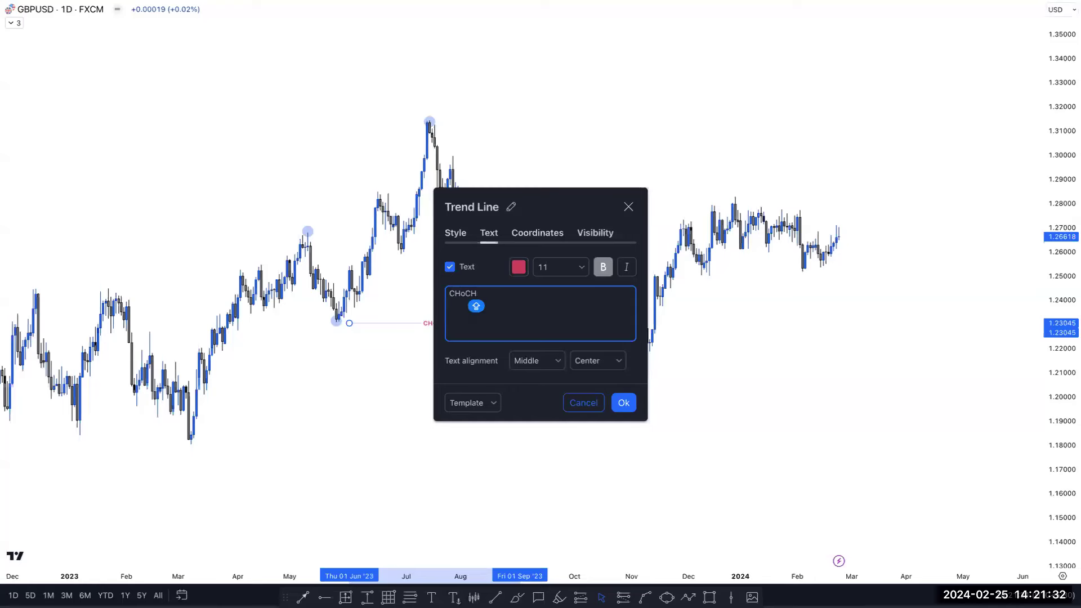
{"action": "left_click", "coordinate": [623, 403]}
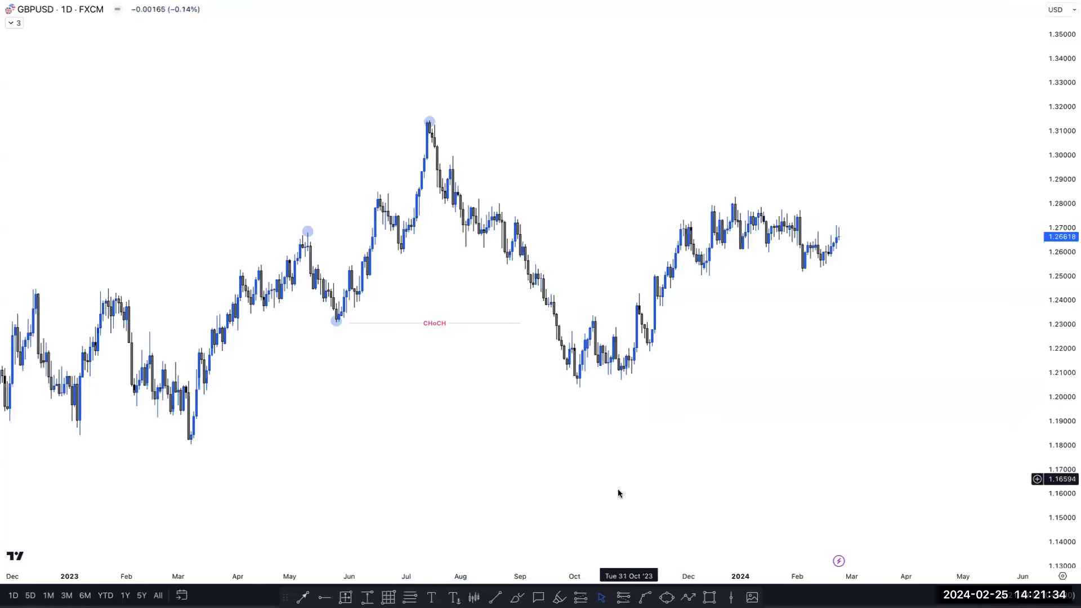
- Brush a short mark near the October 2023 highs and a level from the late July 2023 high, and undo both
{"action": "left_click", "coordinate": [517, 597]}
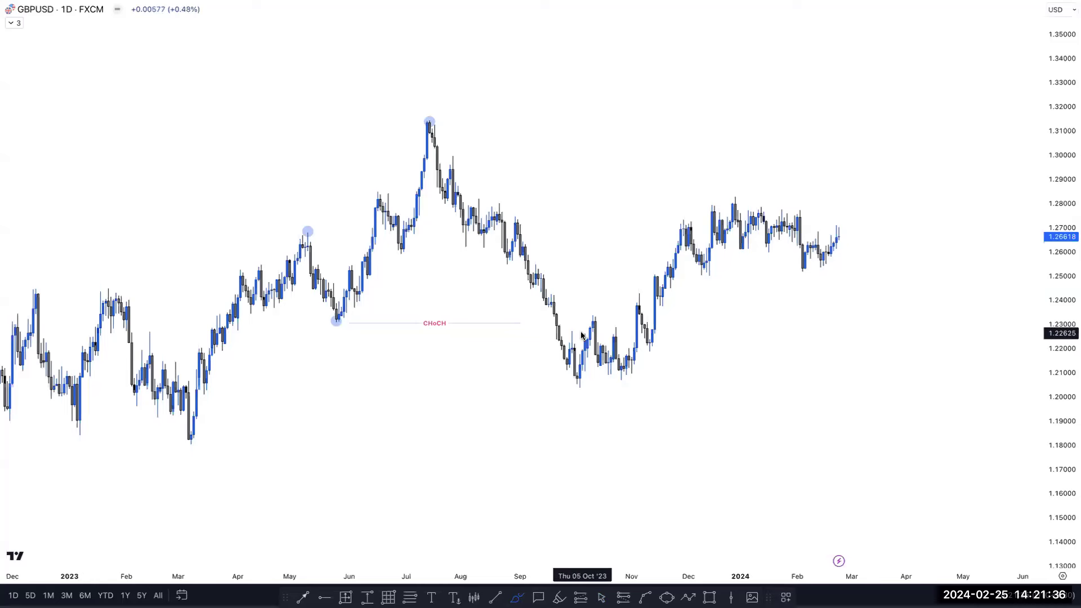
{"action": "left_click_drag", "start_coordinate": [572, 331], "coordinate": [587, 328]}
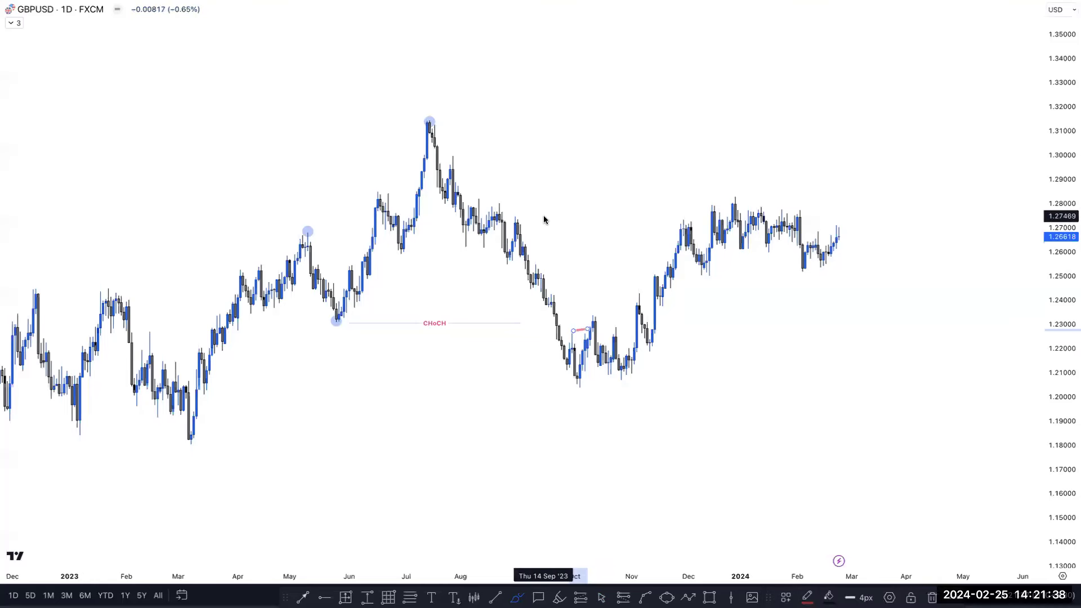
{"action": "left_click_drag", "start_coordinate": [452, 156], "coordinate": [871, 150]}
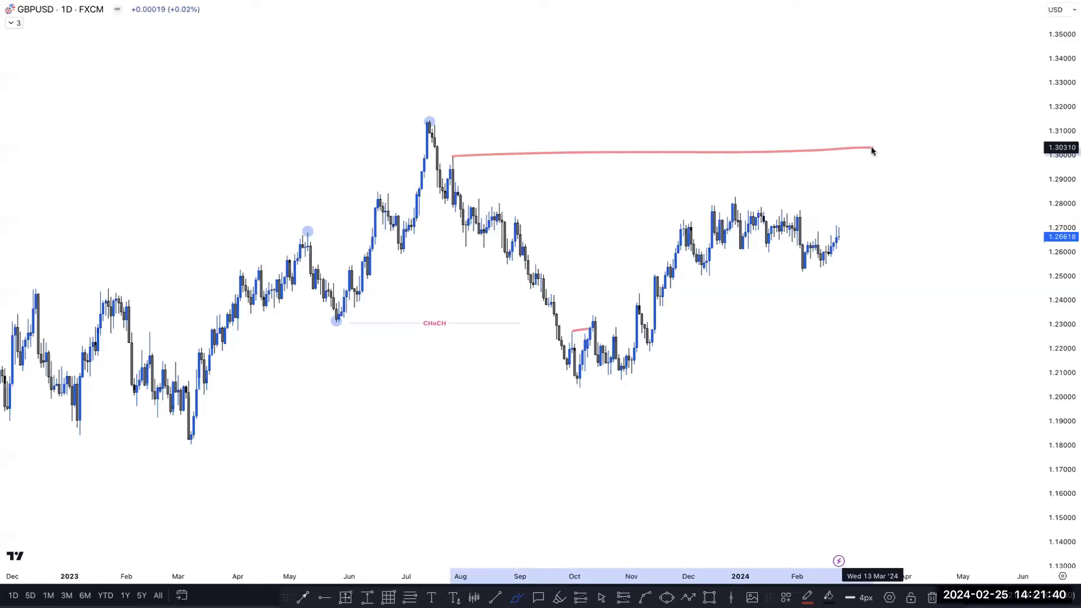
{"action": "key", "text": "ctrl+z"}
{"action": "key", "text": "ctrl+z"}
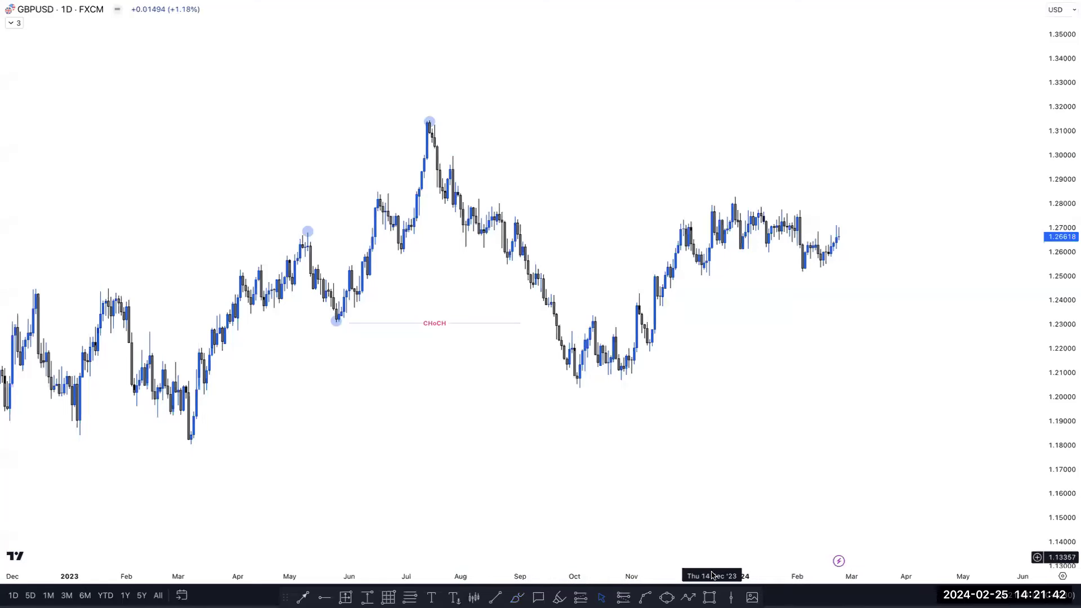
- Draw a rectangle zone from 20 September to 6 November 2023 between 1.23317 and 1.24232
{"action": "left_click", "coordinate": [710, 596]}
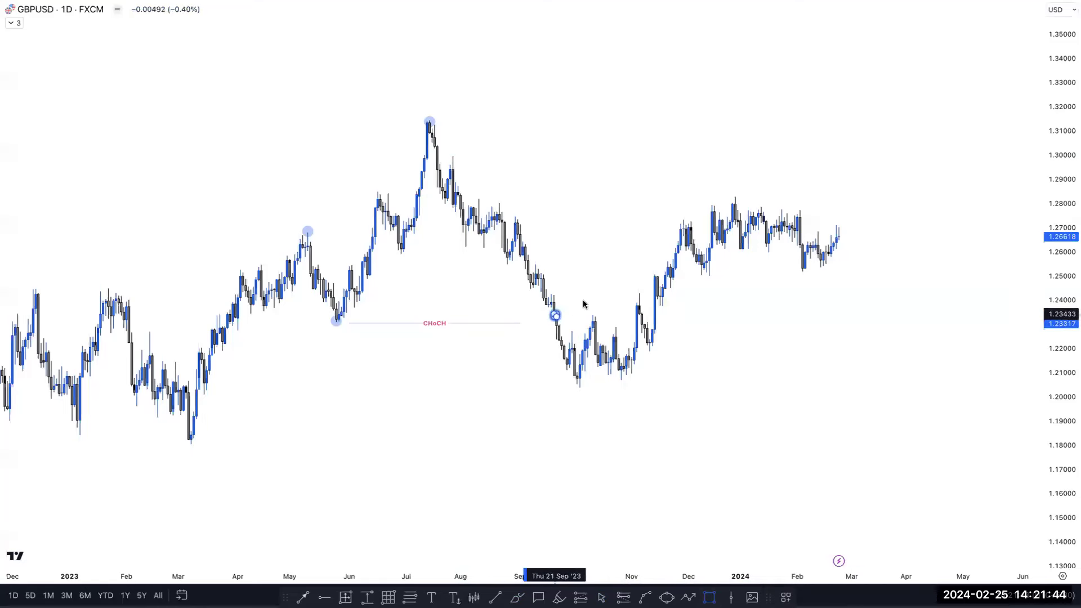
{"action": "left_click", "coordinate": [554, 316]}
{"action": "left_click", "coordinate": [639, 294]}
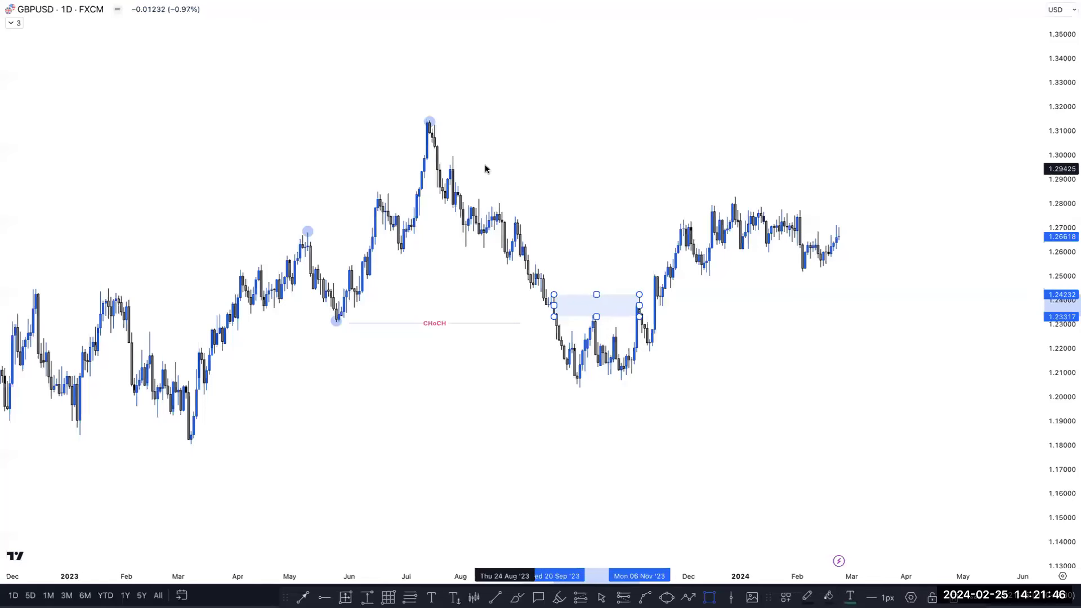
- Draw a supply zone from 18 July 2023 to 29 February 2024 between 1.30280 and 1.31265, and fill it red
{"action": "left_click", "coordinate": [435, 148]}
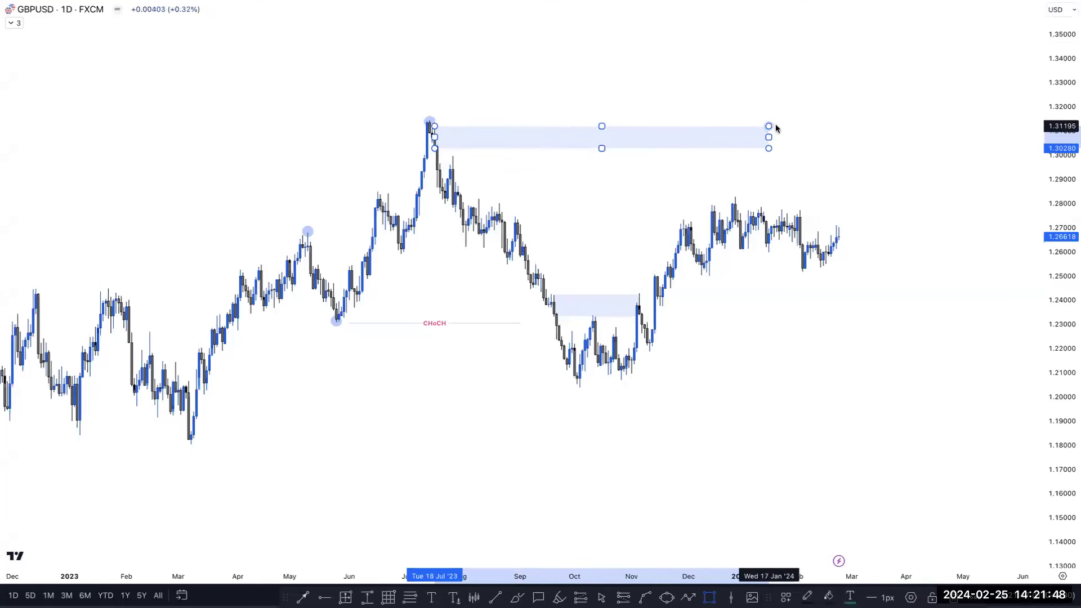
{"action": "left_click", "coordinate": [848, 124]}
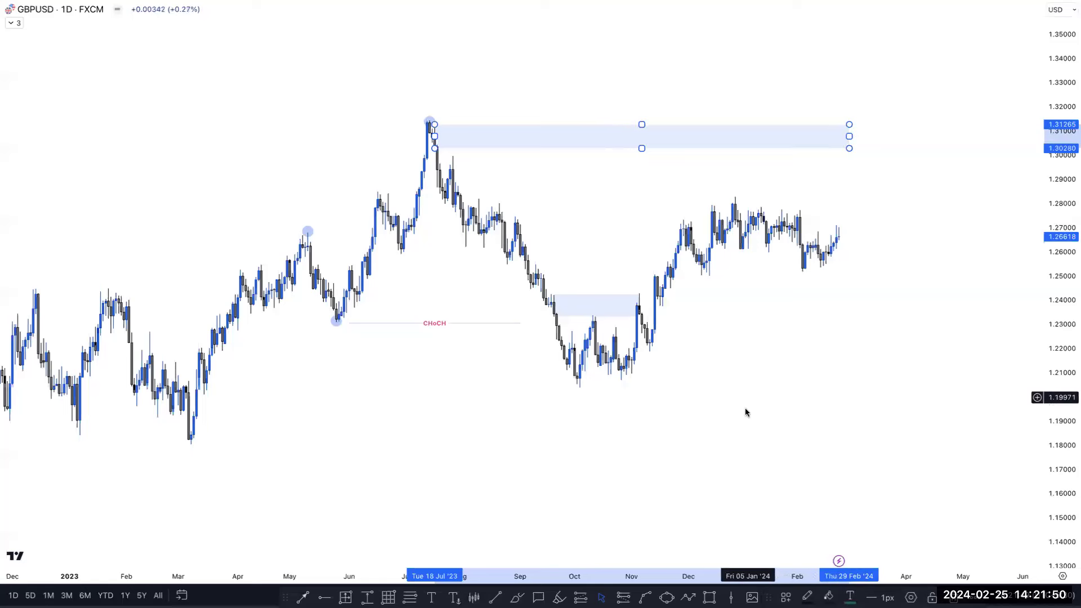
{"action": "left_click", "coordinate": [829, 595]}
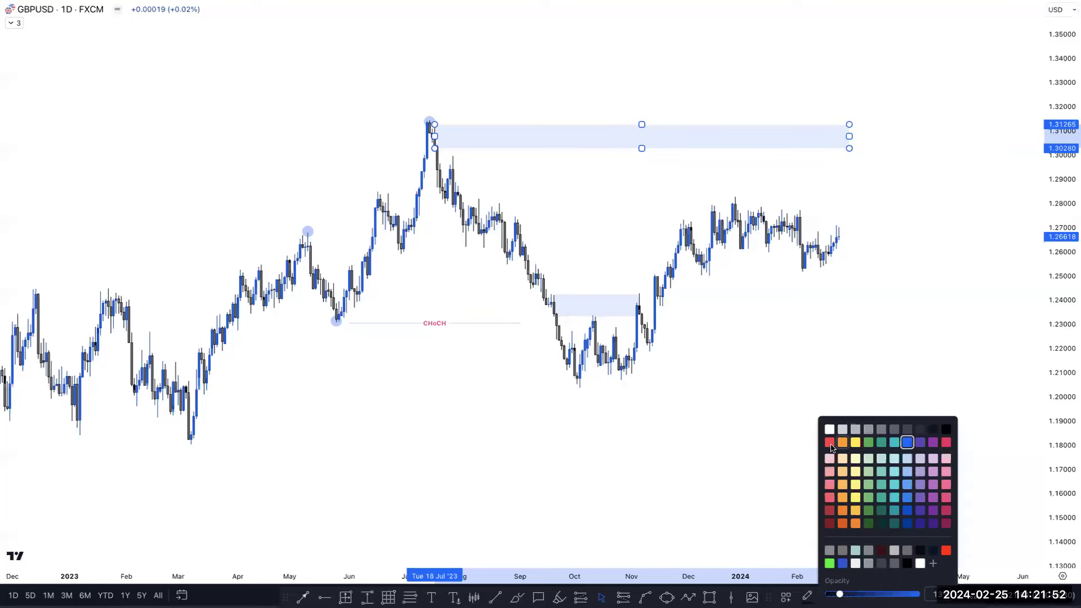
{"action": "left_click", "coordinate": [829, 442]}
{"action": "left_click", "coordinate": [842, 413]}
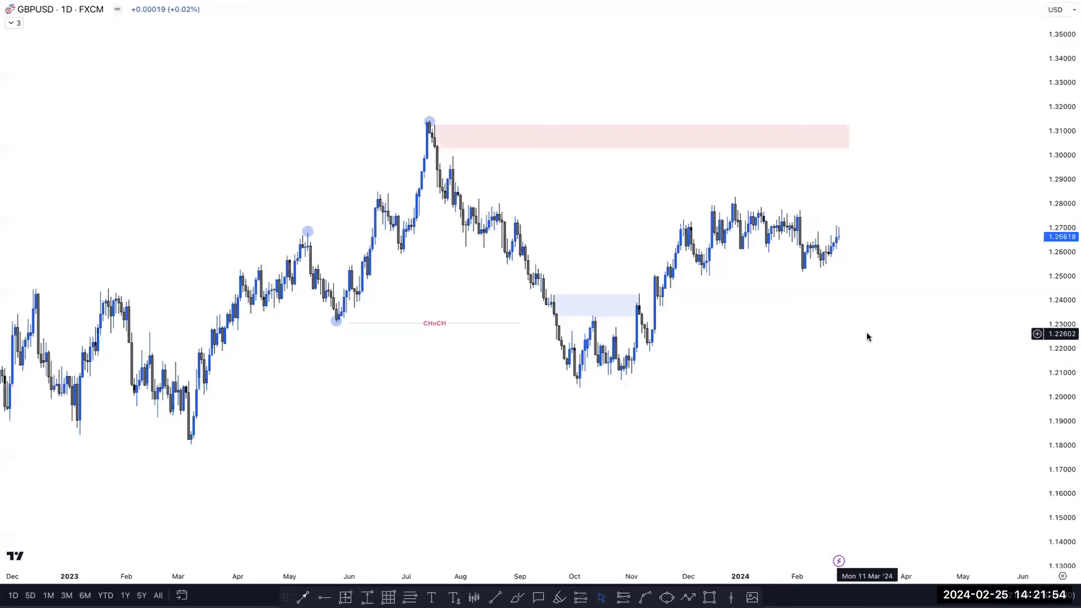
{"action": "scroll", "coordinate": [946, 330], "scroll_direction": "up", "scroll_amount": 2}
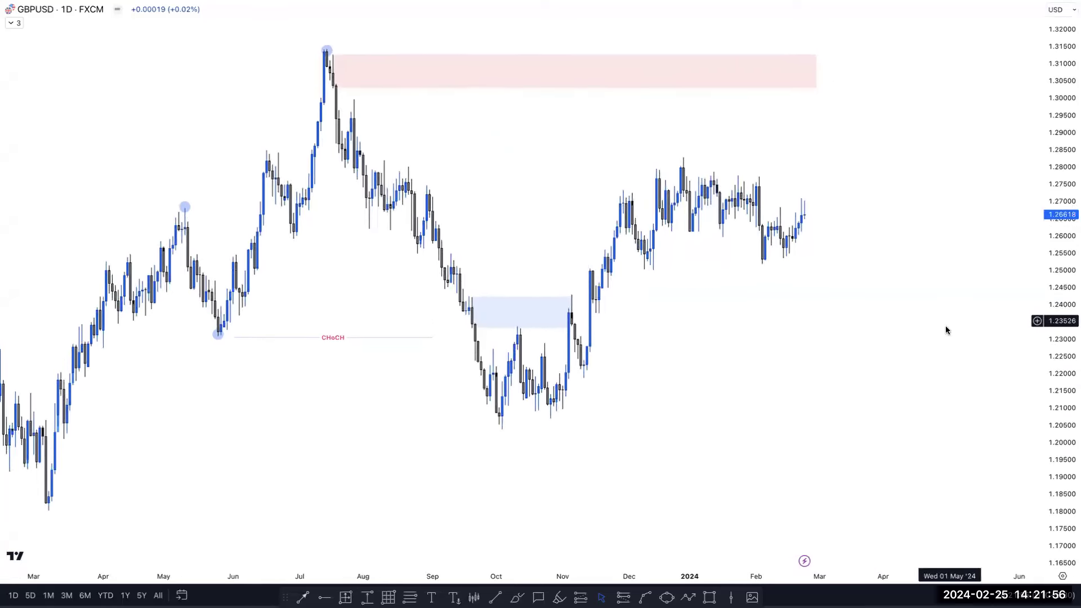
{"action": "left_click_drag", "start_coordinate": [945, 330], "coordinate": [946, 400]}
{"action": "left_click", "coordinate": [815, 131]}
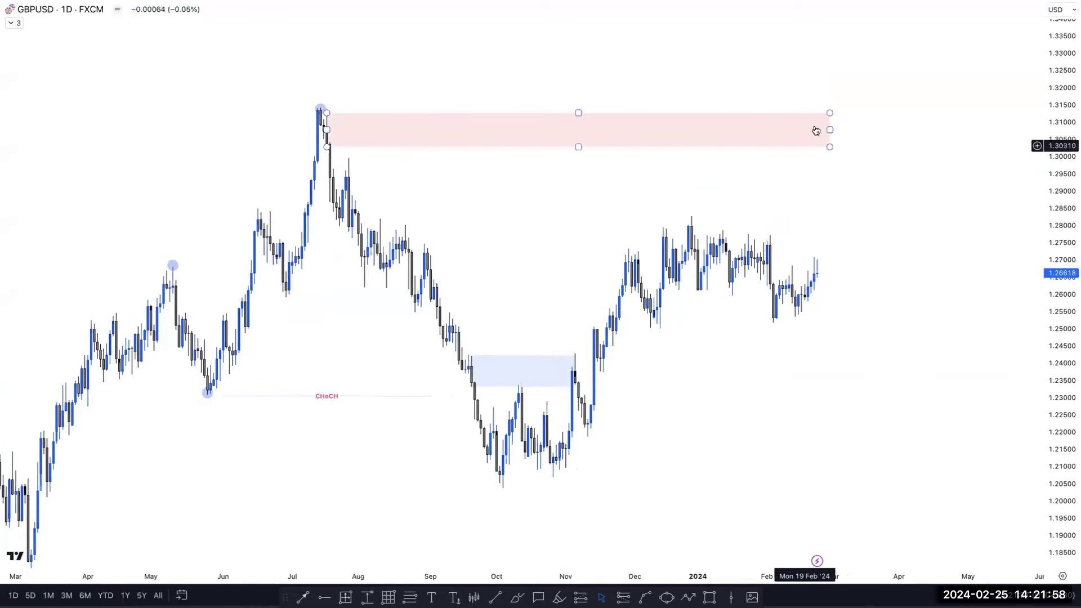
{"action": "left_click", "coordinate": [831, 118]}
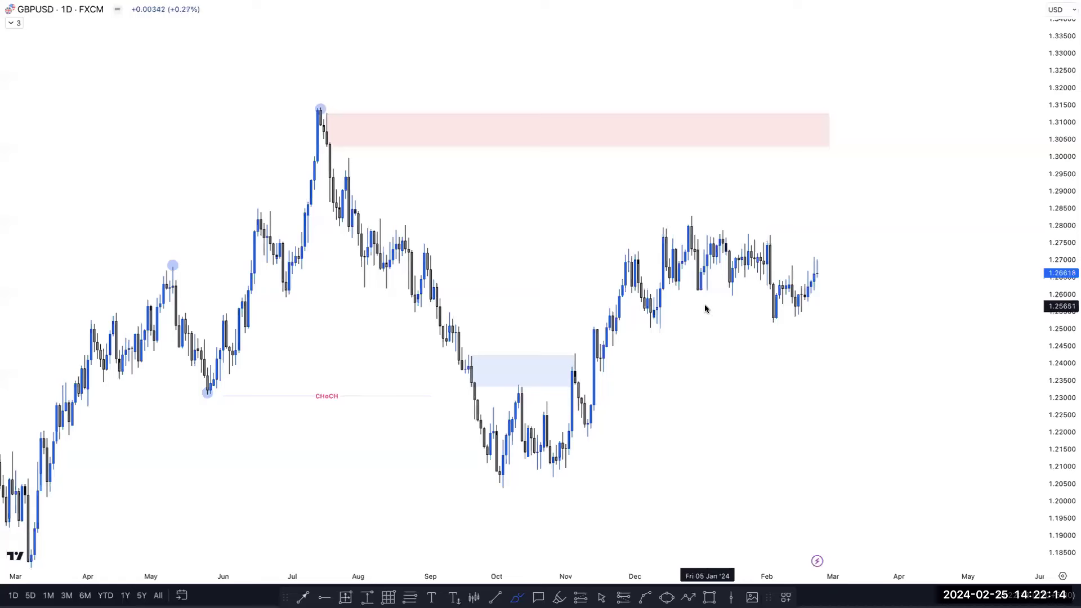
{"action": "key", "text": "Escape"}
- Draw a horizontal trend line at 1.25002 from 13 December 2023 to 13 February 2024, labelled X
{"action": "left_click", "coordinate": [495, 595]}
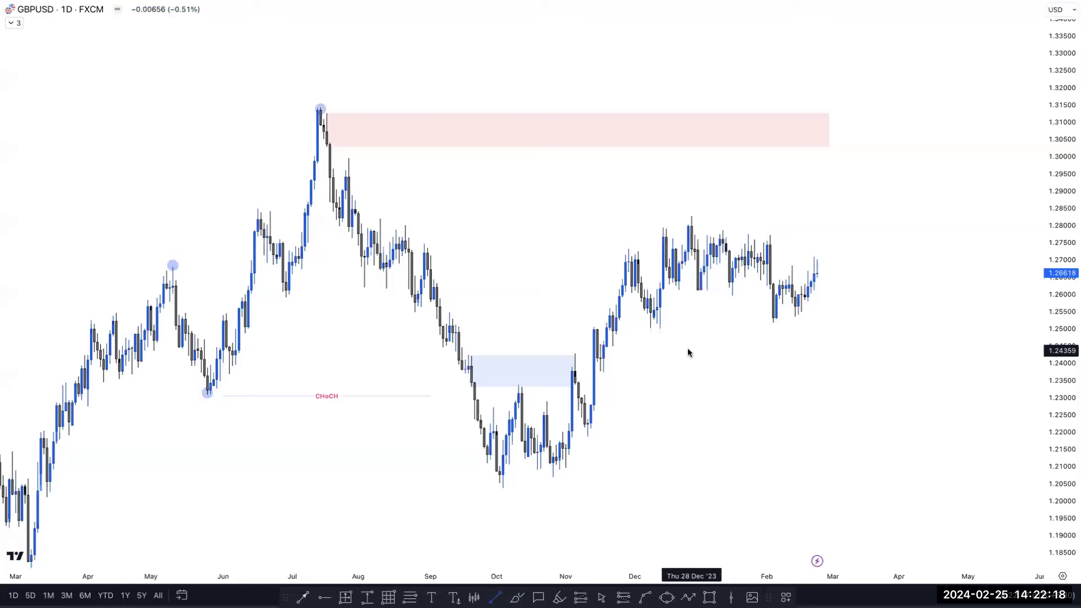
{"action": "left_click", "coordinate": [660, 328]}
{"action": "left_click", "coordinate": [792, 329]}
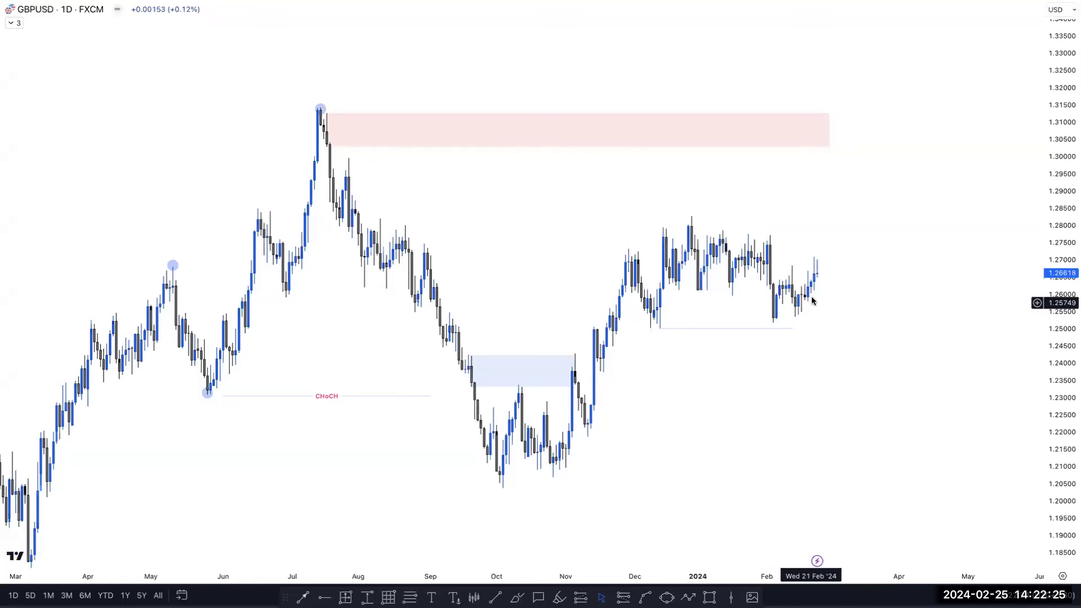
{"action": "double_click", "coordinate": [784, 329]}
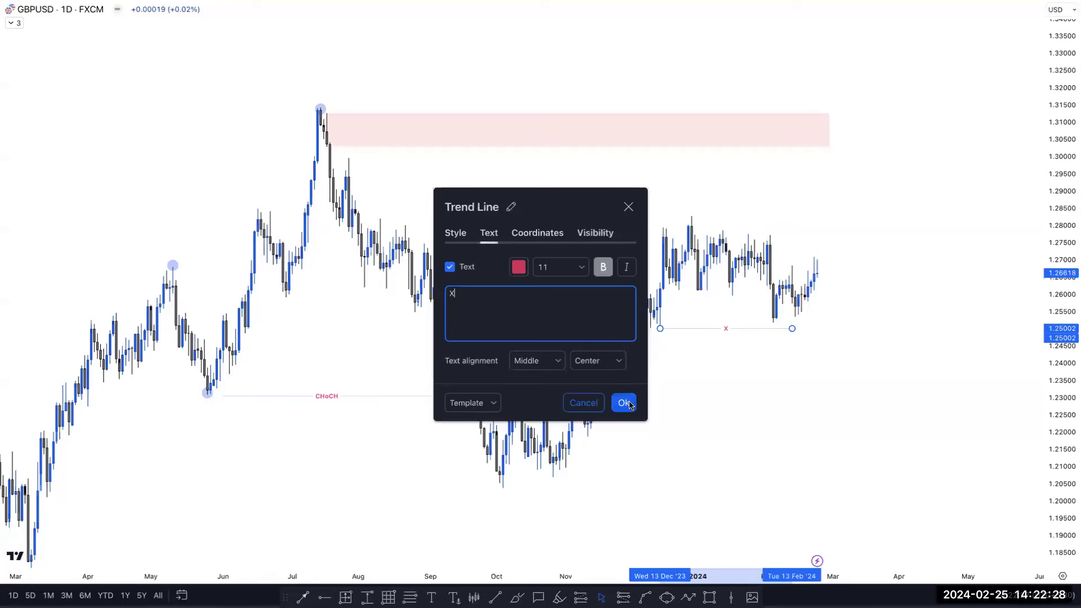
{"action": "left_click", "coordinate": [629, 404]}
- Sketch a brush scenario dipping below the X line, rising into the red supply zone and falling through a level drawn from the October 2023 low
{"action": "scroll", "coordinate": [744, 398], "scroll_direction": "up", "scroll_amount": 2}
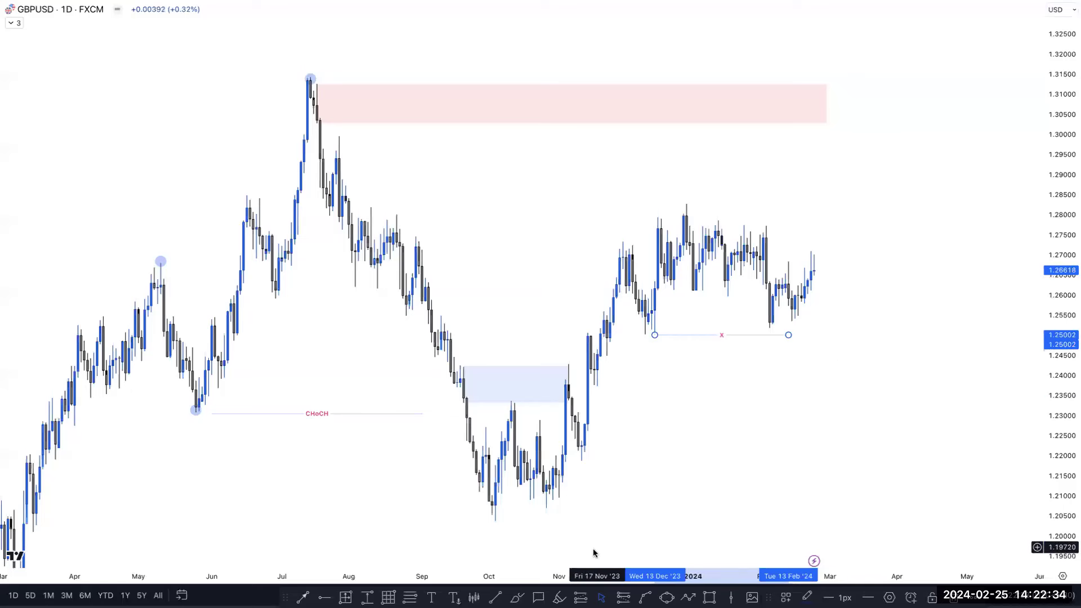
{"action": "left_click", "coordinate": [517, 596]}
{"action": "mouse_move", "coordinate": [816, 257]}
{"action": "left_mouse_down"}
{"action": "mouse_move", "coordinate": [817, 384]}
{"action": "mouse_move", "coordinate": [895, 152]}
{"action": "mouse_move", "coordinate": [844, 120]}
{"action": "mouse_move", "coordinate": [814, 121]}
{"action": "mouse_move", "coordinate": [906, 98]}
{"action": "mouse_move", "coordinate": [900, 130]}
{"action": "mouse_move", "coordinate": [913, 104]}
{"action": "mouse_move", "coordinate": [914, 169]}
{"action": "mouse_move", "coordinate": [929, 174]}
{"action": "mouse_move", "coordinate": [943, 121]}
{"action": "left_mouse_up"}
{"action": "left_click_drag", "start_coordinate": [940, 178], "coordinate": [944, 550]}
{"action": "left_click_drag", "start_coordinate": [501, 520], "coordinate": [994, 508]}
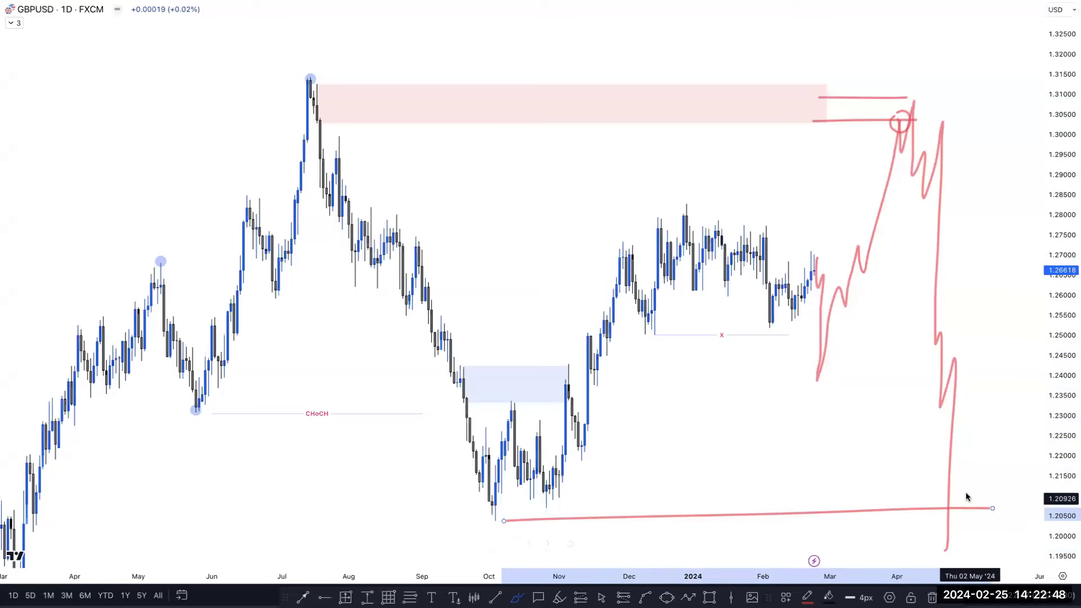
- Undo the level drawn from the October 2023 low and the sketched fall from the red supply zone
{"action": "key", "text": "ctrl+z"}
{"action": "key", "text": "ctrl+z"}
{"action": "mouse_move", "coordinate": [902, 124]}
{"action": "left_mouse_down"}
{"action": "mouse_move", "coordinate": [914, 147]}
{"action": "mouse_move", "coordinate": [916, 83]}
{"action": "left_mouse_up"}
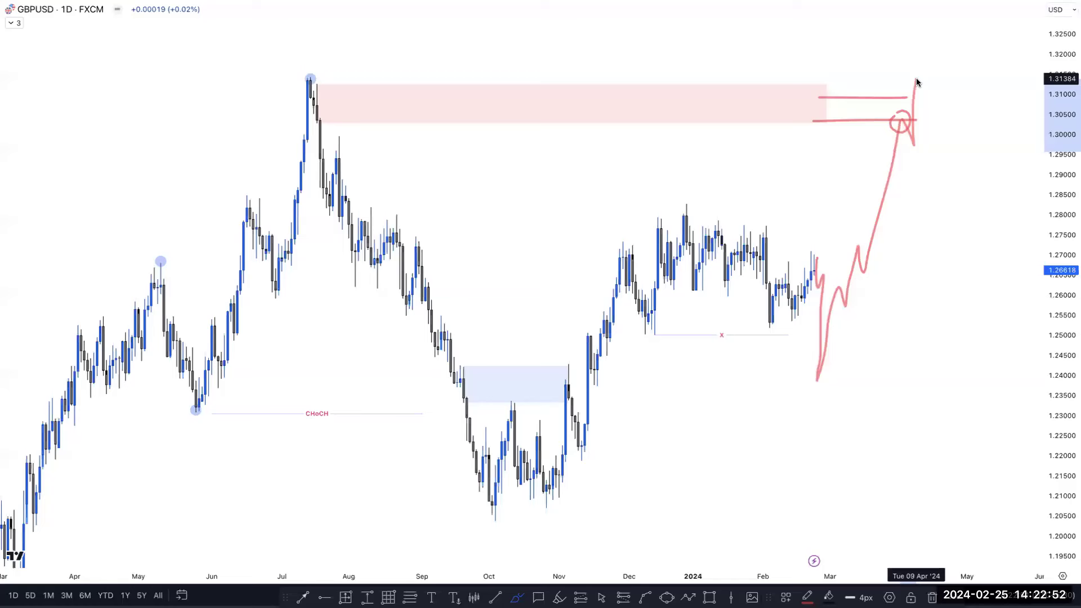
{"action": "key", "text": "ctrl+z"}
{"action": "key", "text": "ctrl+z"}
- Sketch a brush scenario pulling back and breaking above the red supply zone, with two short levels at the pullback around 1.30
{"action": "mouse_move", "coordinate": [902, 120]}
{"action": "left_mouse_down"}
{"action": "mouse_move", "coordinate": [917, 153]}
{"action": "mouse_move", "coordinate": [938, 53]}
{"action": "mouse_move", "coordinate": [956, 72]}
{"action": "left_mouse_up"}
{"action": "left_click_drag", "start_coordinate": [962, 112], "coordinate": [996, 4]}
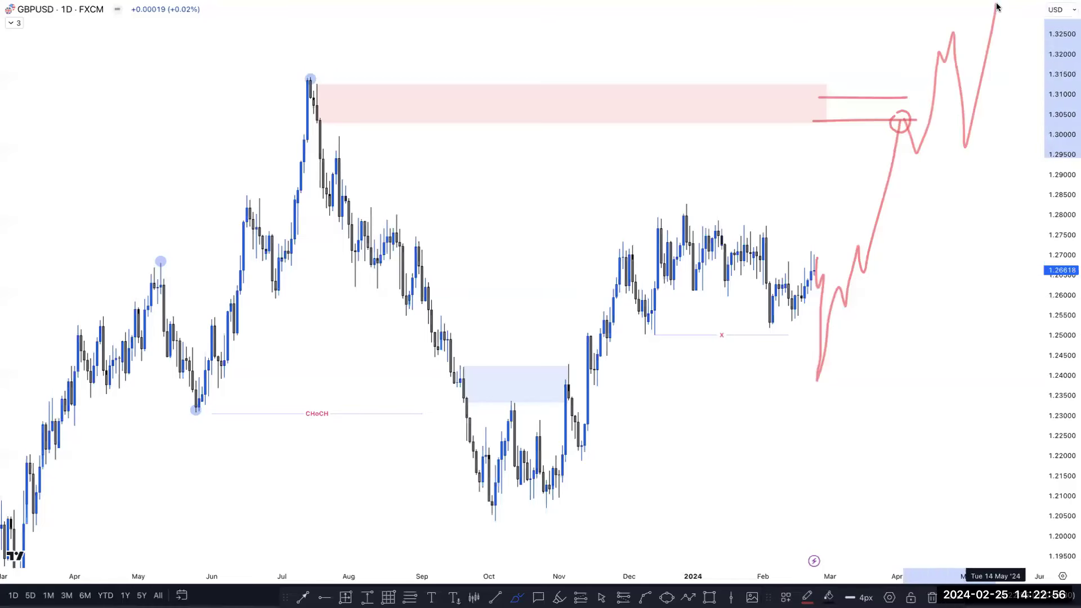
{"action": "left_click_drag", "start_coordinate": [909, 118], "coordinate": [964, 115]}
{"action": "left_click_drag", "start_coordinate": [908, 138], "coordinate": [948, 140]}
{"action": "key", "text": "Escape"}
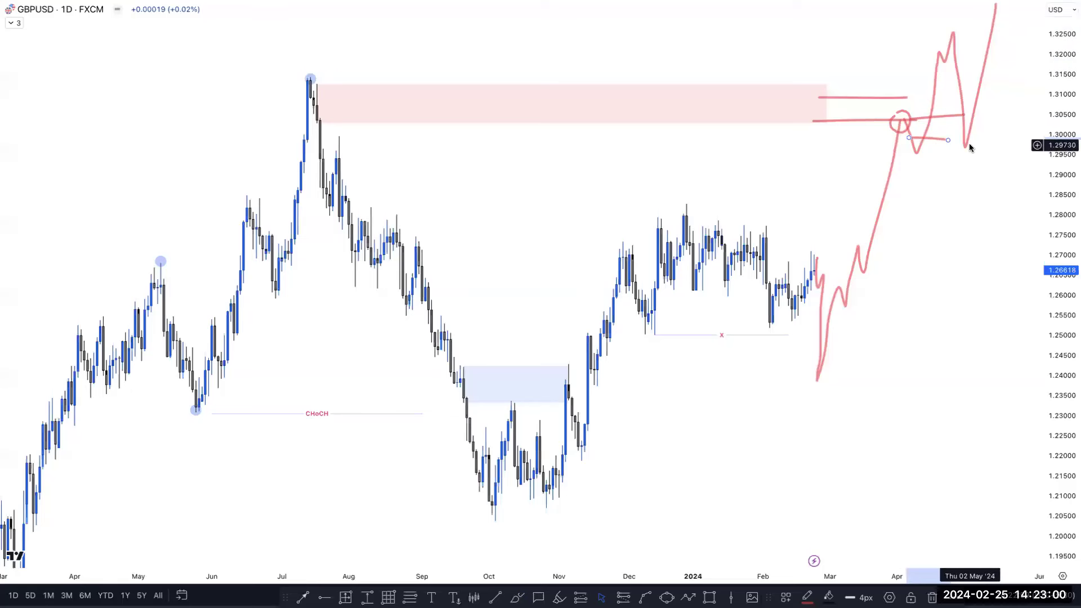
- Undo the brush strokes until the daily chart is cleared of all sketched scenarios and levels beside the supply zone
{"action": "key", "text": "super+z"}
{"action": "key", "text": "super+z"}
{"action": "key", "text": "super+z"}
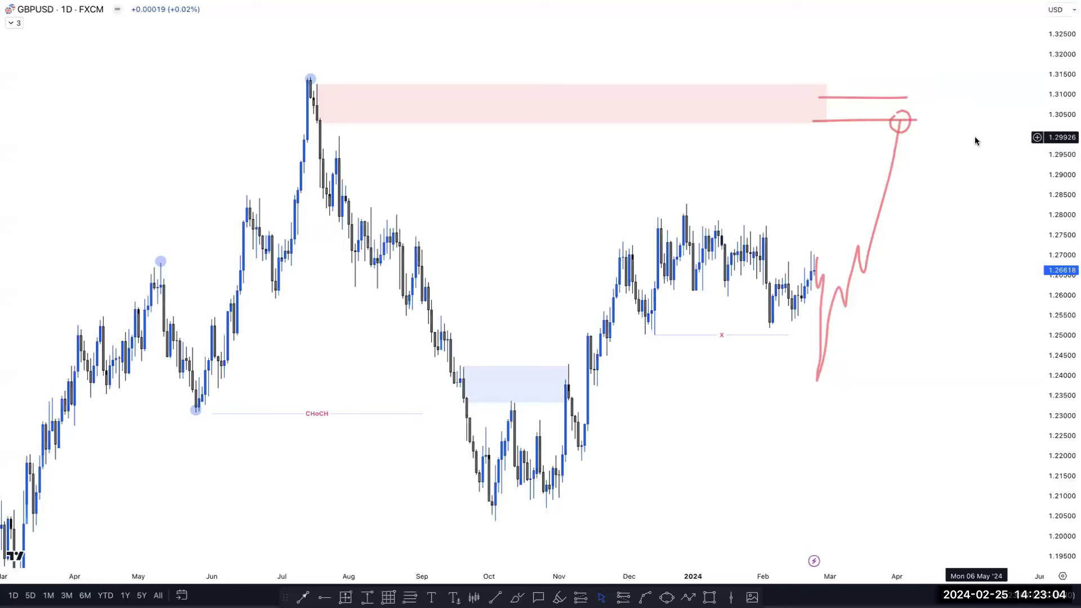
{"action": "key", "text": "ctrl+z"}
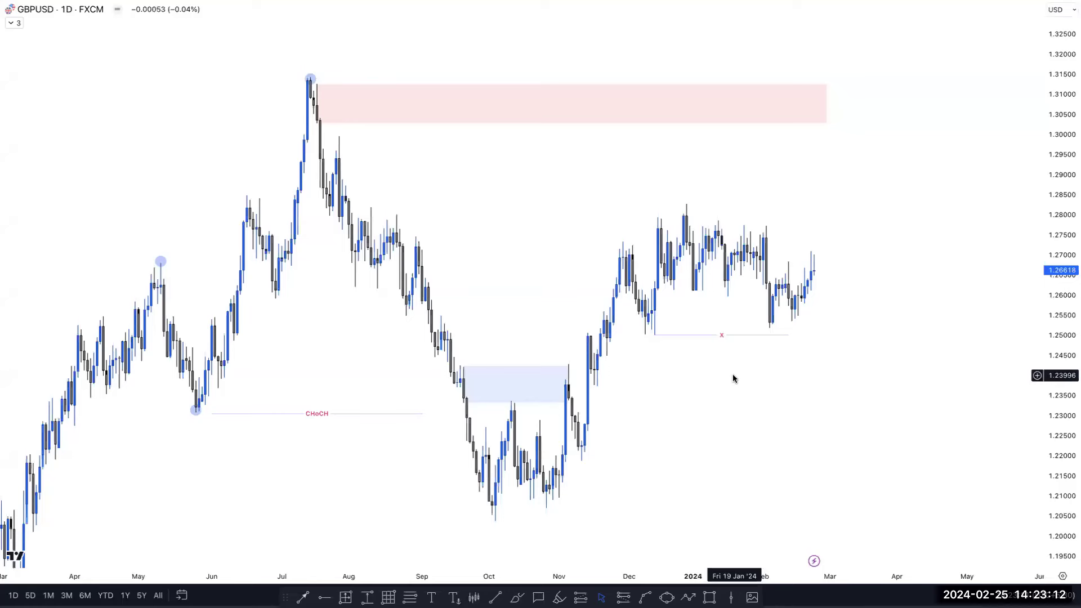
- Switch the GBPUSD chart from the daily to the 4-hour interval
{"action": "type", "text": "4"}
{"action": "key", "text": "Return"}
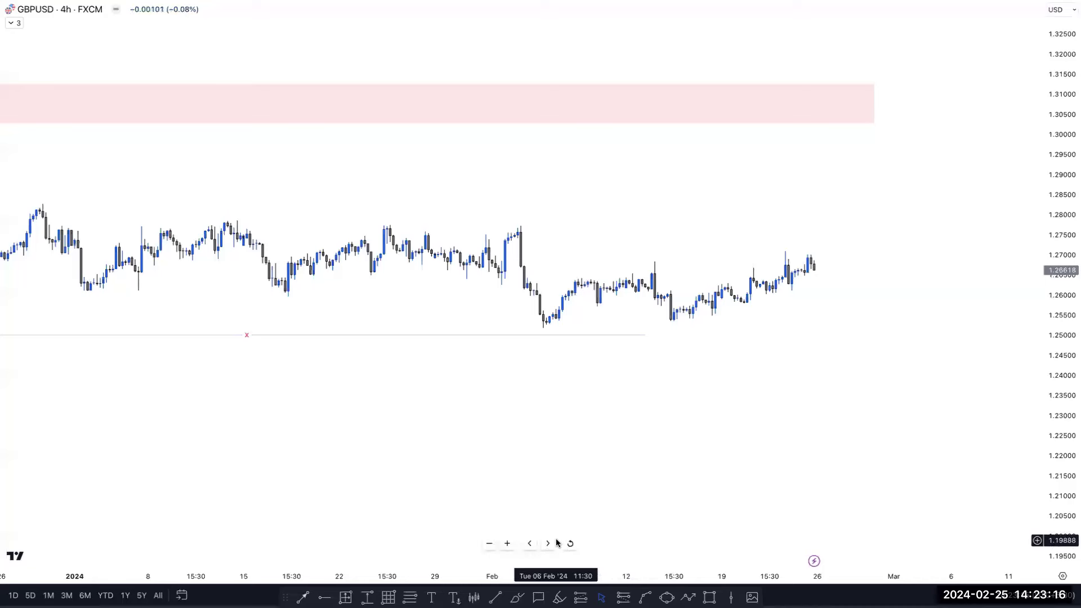
{"action": "left_click", "coordinate": [569, 540]}
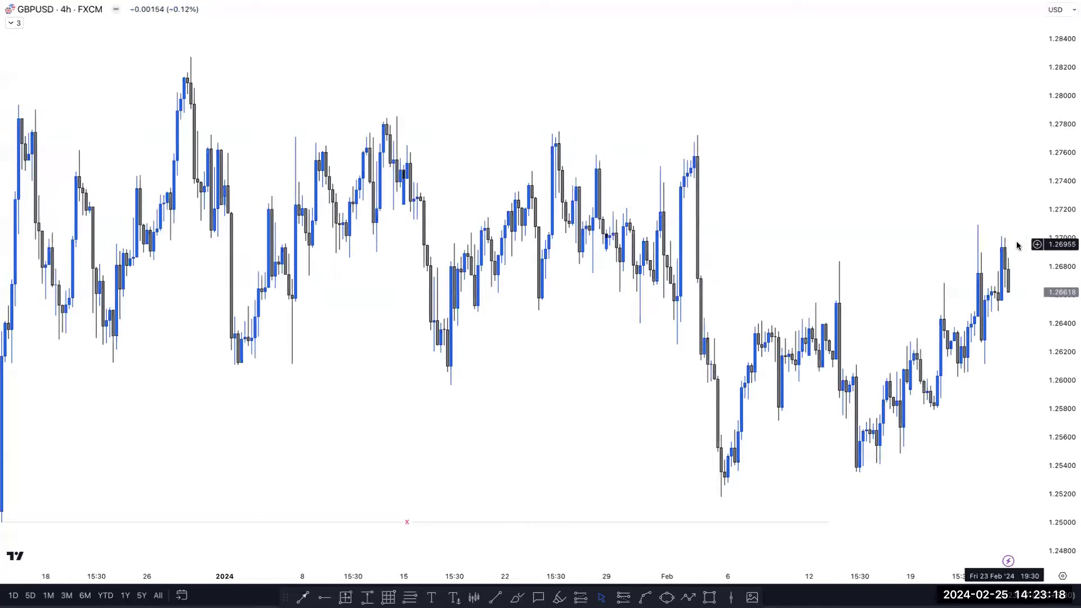
{"action": "left_click_drag", "start_coordinate": [828, 268], "coordinate": [701, 269]}
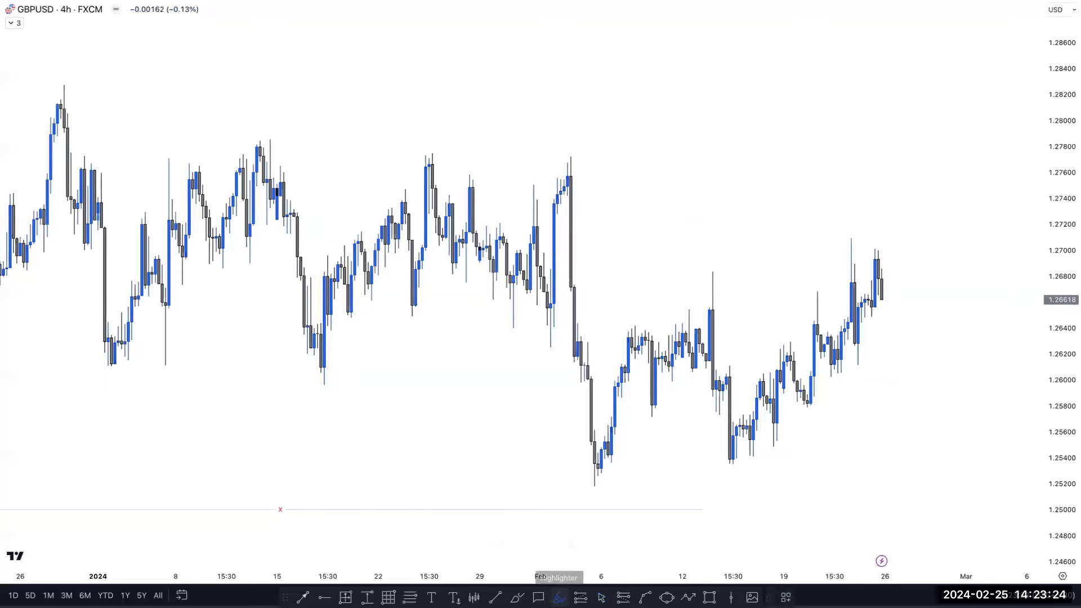
- Mark the 17 January 2024 swing low with a highlighter dot, and add and delete a dot at the 24 January high
{"action": "left_click_drag", "start_coordinate": [325, 385], "coordinate": [427, 377]}
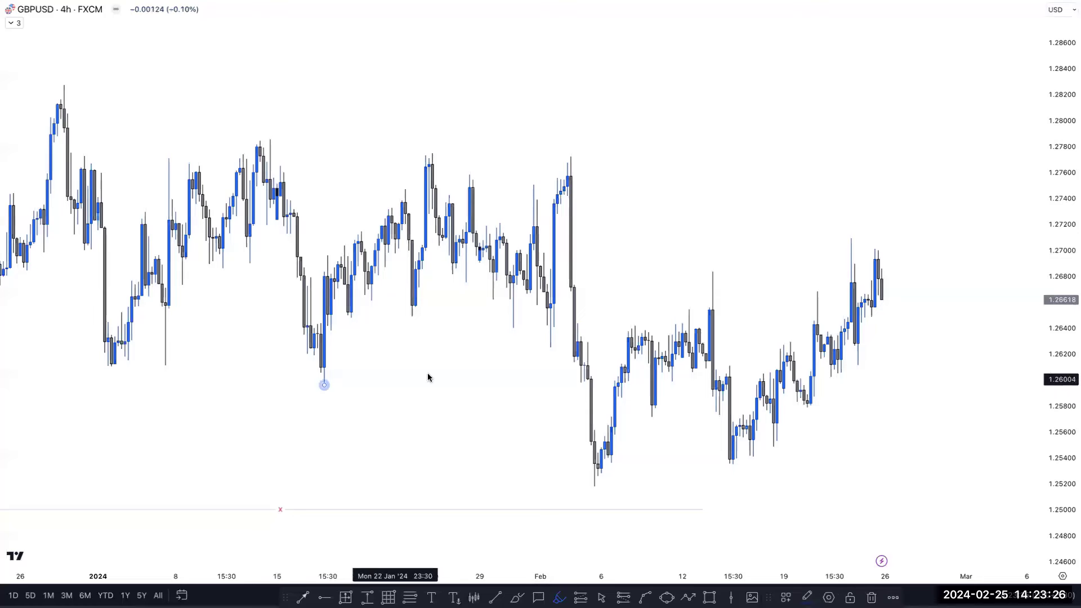
{"action": "left_click", "coordinate": [435, 152]}
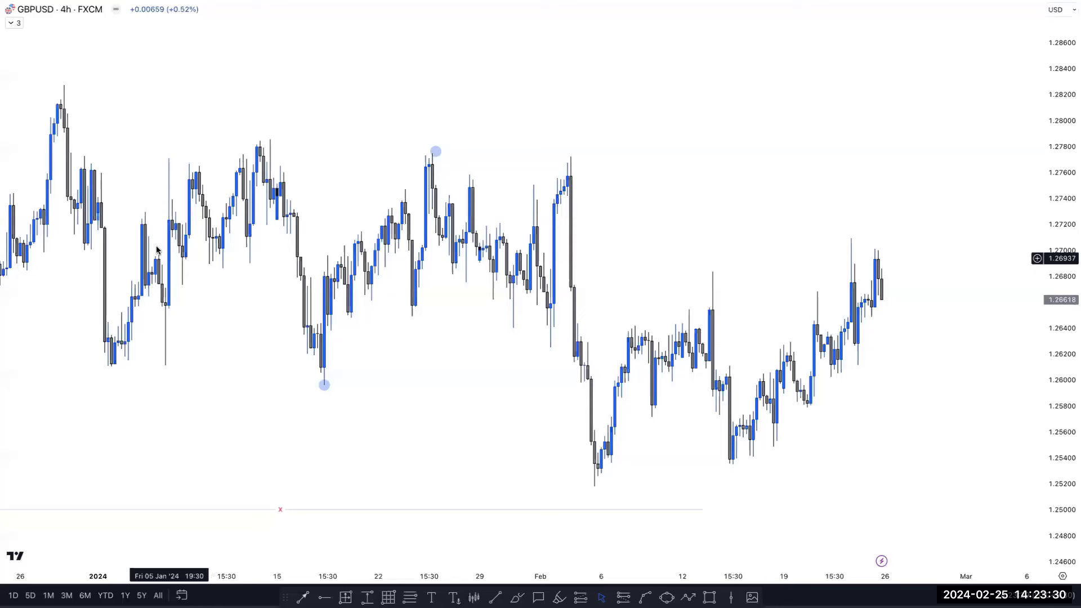
{"action": "left_click", "coordinate": [438, 153]}
{"action": "key", "text": "Delete"}
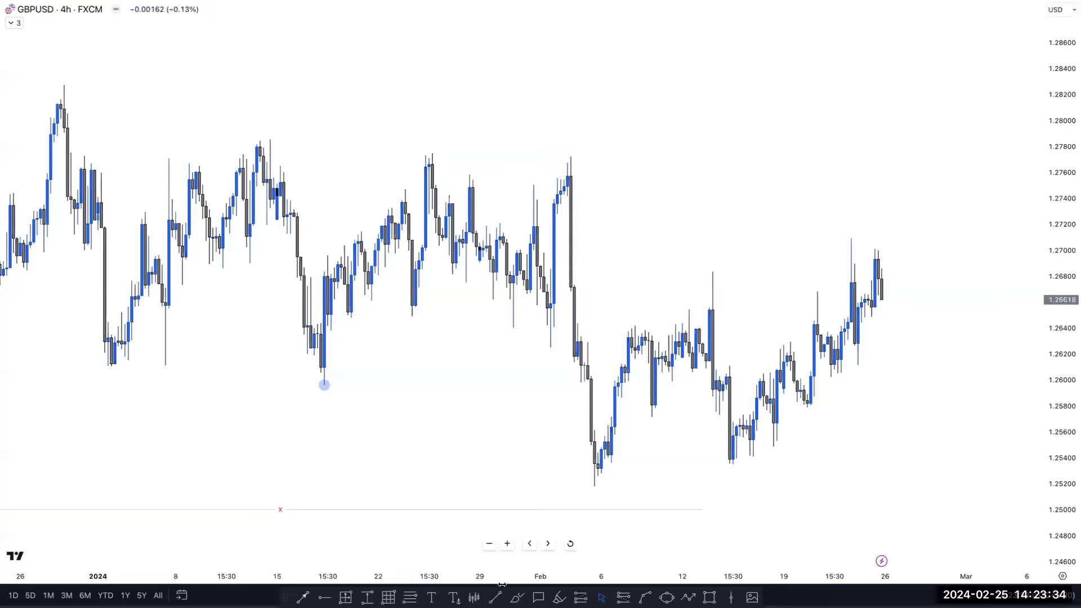
- Draw a horizontal trend line at 1.25961 from 17 January to 2 February 2024, labelled BOS
{"action": "left_click", "coordinate": [321, 384]}
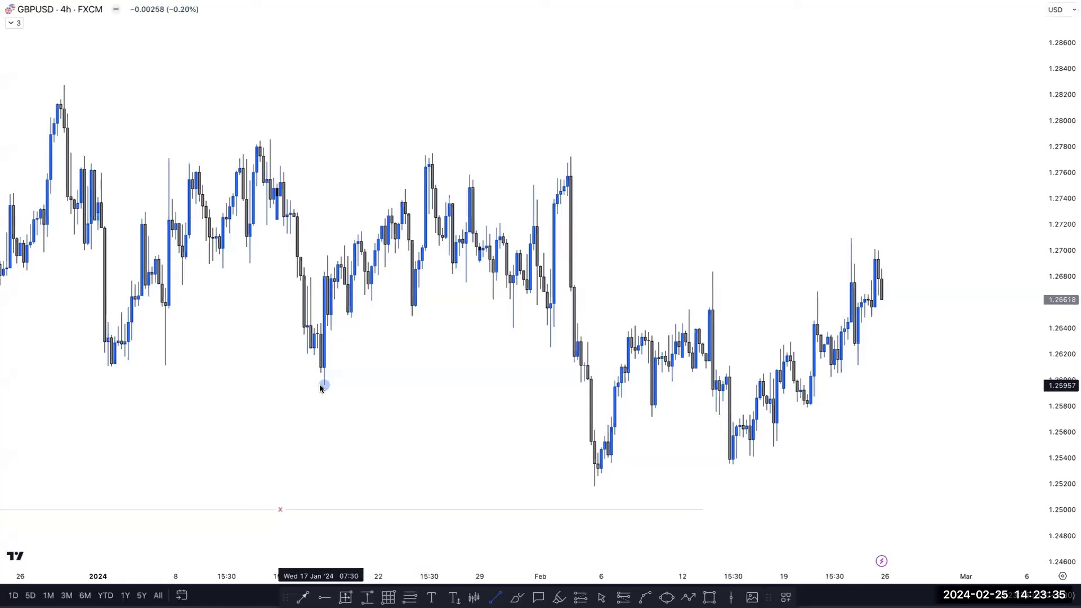
{"action": "left_click", "coordinate": [573, 388]}
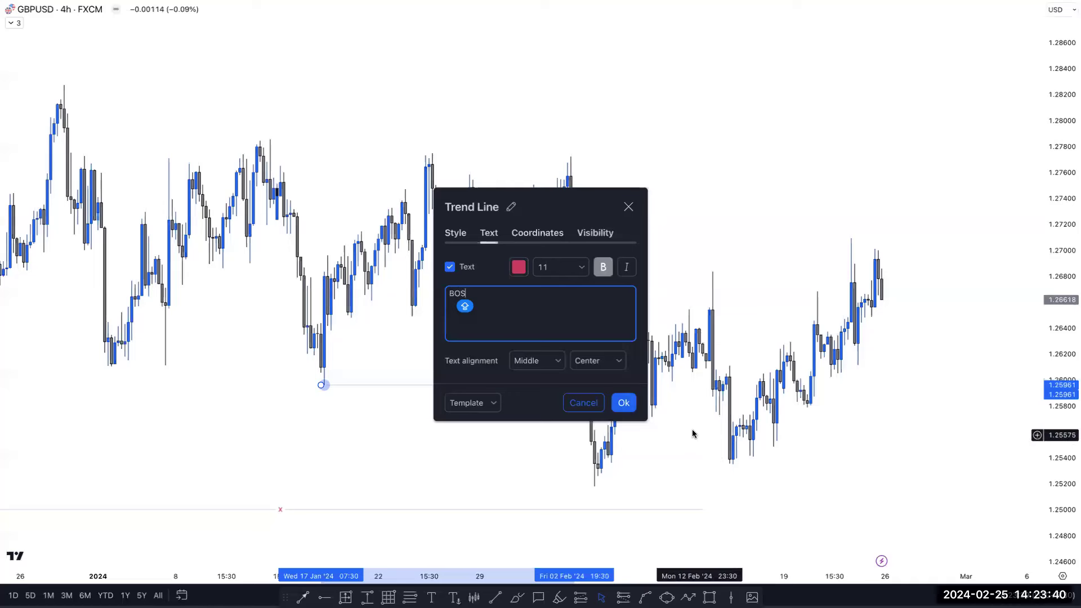
{"action": "left_click", "coordinate": [623, 402]}
{"action": "left_click", "coordinate": [648, 264]}
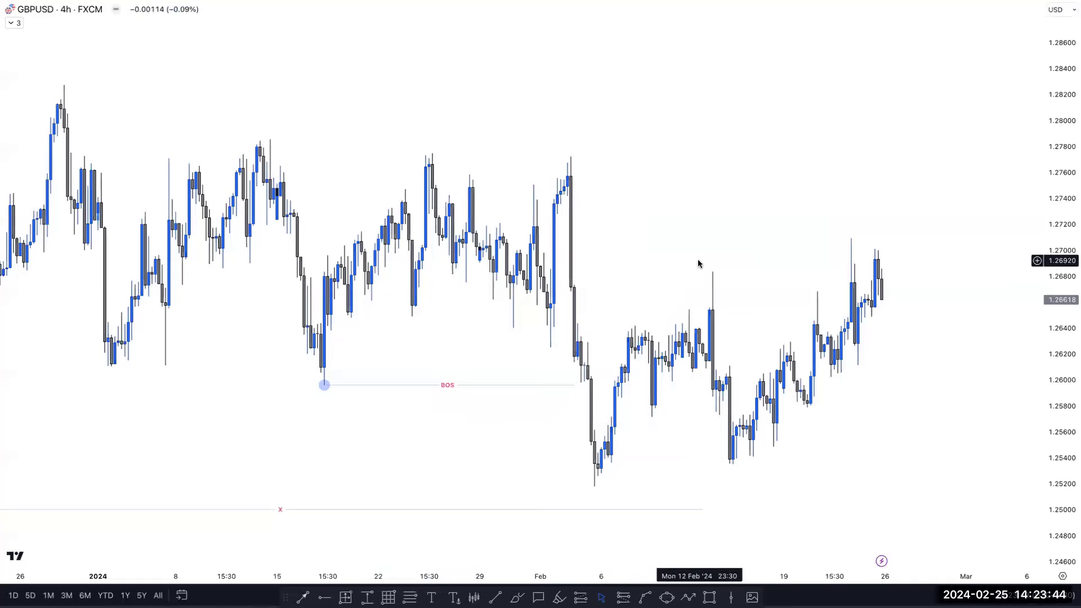
- Draw a short horizontal trend line at 1.27722 from the 2 February 2024 high to 7 February, labelled X
{"action": "left_click", "coordinate": [496, 596]}
{"action": "double_click", "coordinate": [573, 157]}
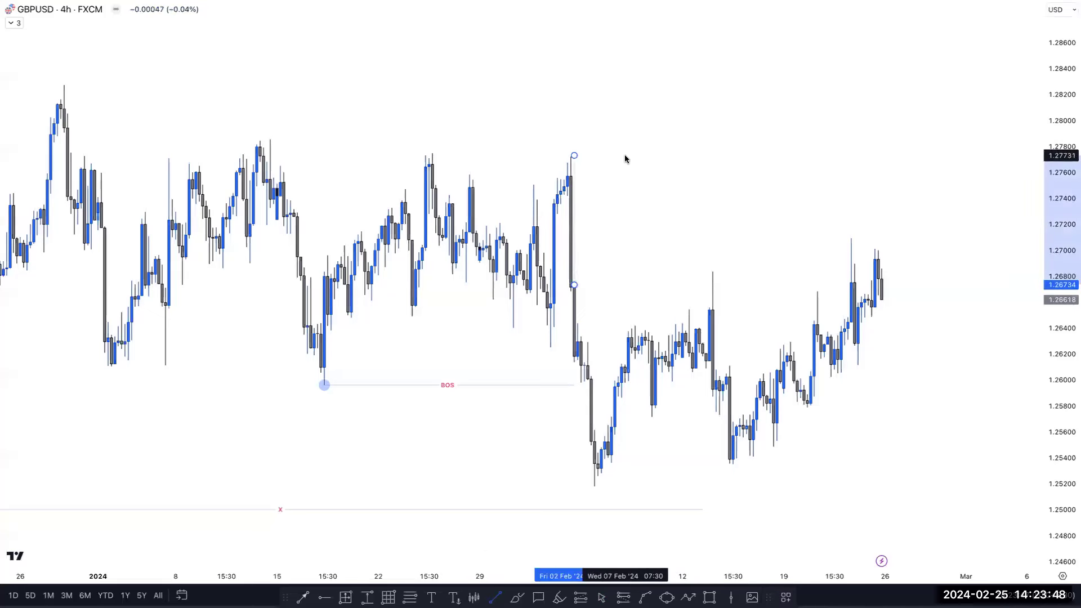
{"action": "left_click_drag", "start_coordinate": [575, 289], "coordinate": [767, 219]}
{"action": "left_click_drag", "start_coordinate": [662, 115], "coordinate": [659, 117]}
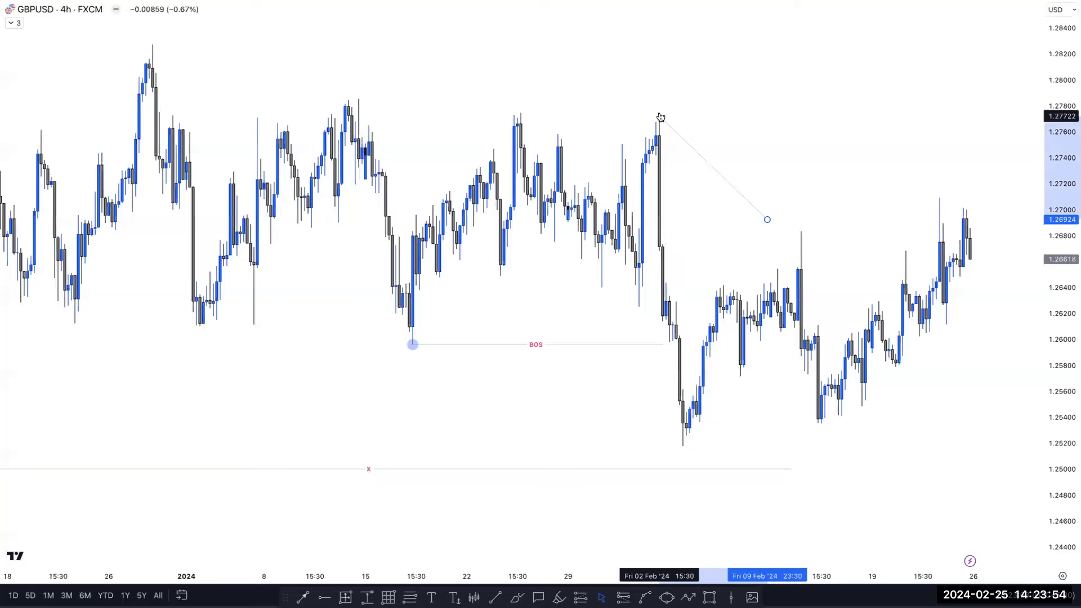
{"action": "left_click_drag", "start_coordinate": [767, 220], "coordinate": [712, 130]}
{"action": "double_click", "coordinate": [713, 120]}
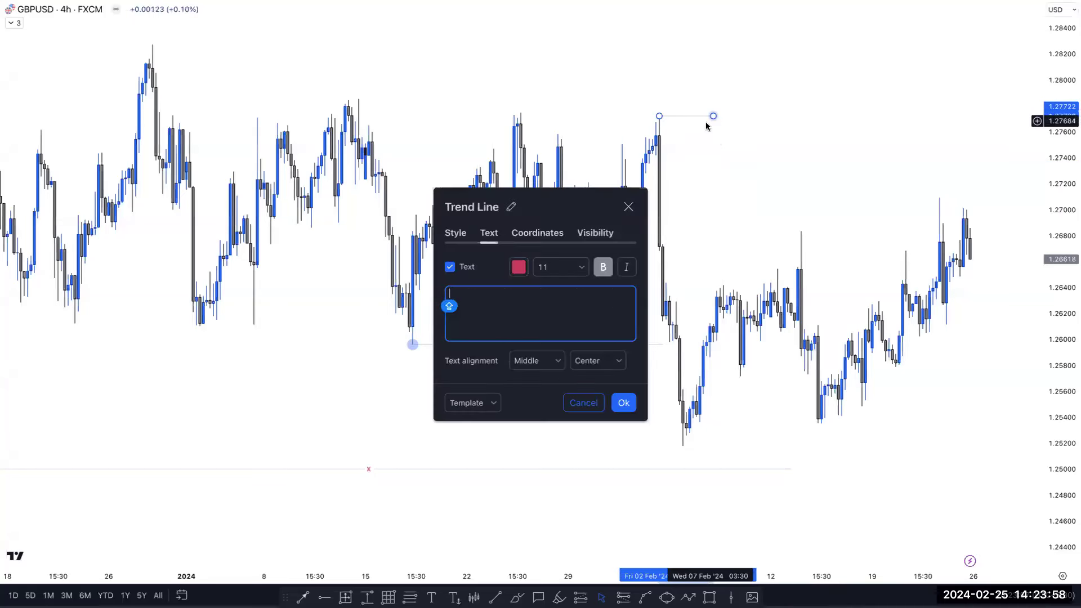
{"action": "left_click", "coordinate": [622, 402]}
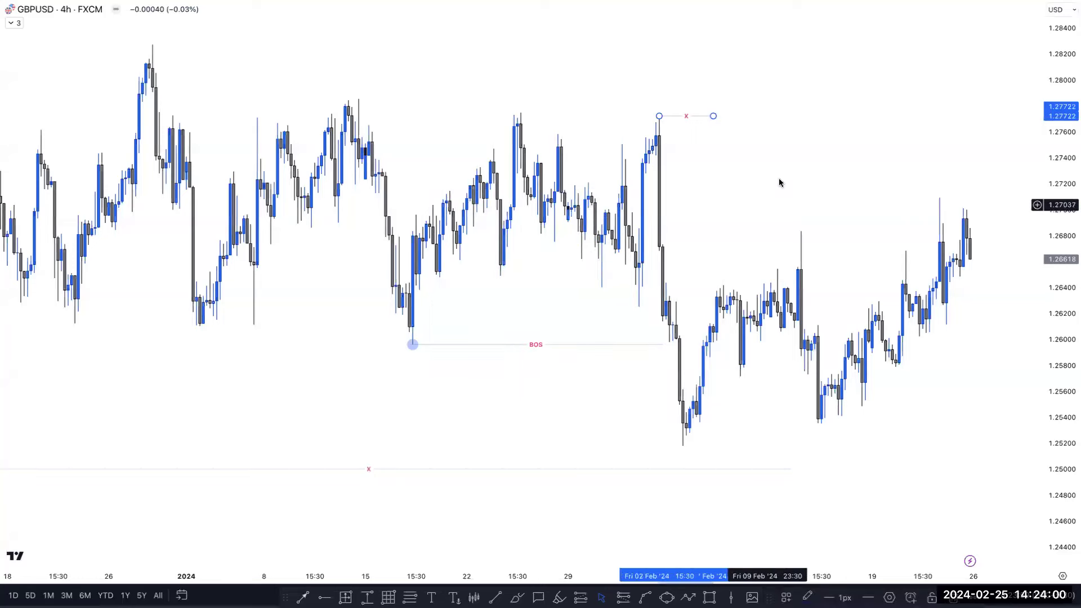
- Extend the X line at about 1.250 horizontally past the latest candle to late February 2024
{"action": "left_click_drag", "start_coordinate": [778, 178], "coordinate": [598, 199]}
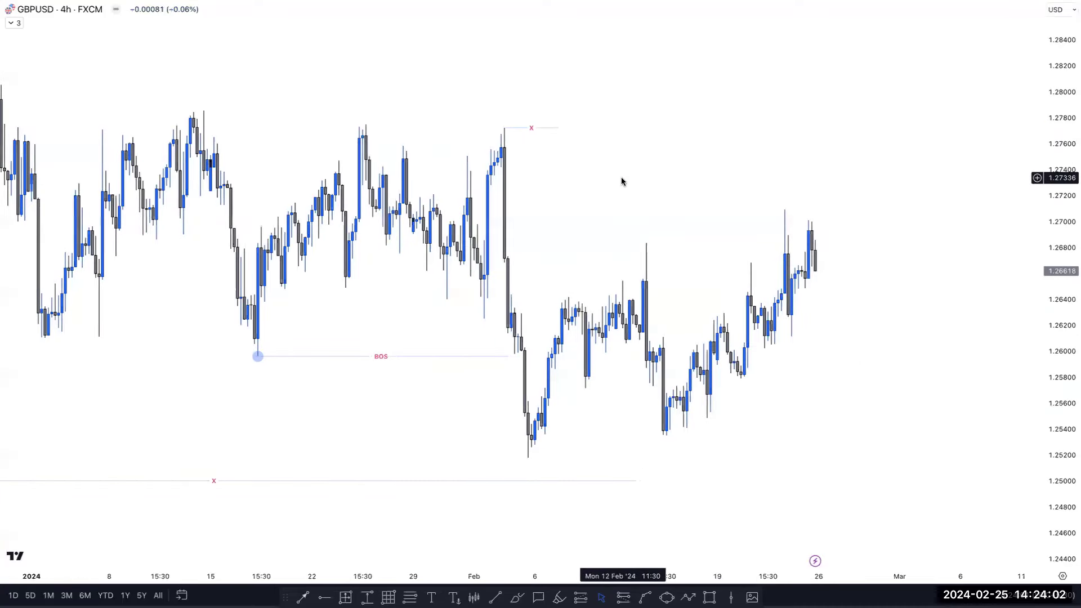
{"action": "scroll", "coordinate": [647, 143], "scroll_direction": "down", "scroll_amount": 2}
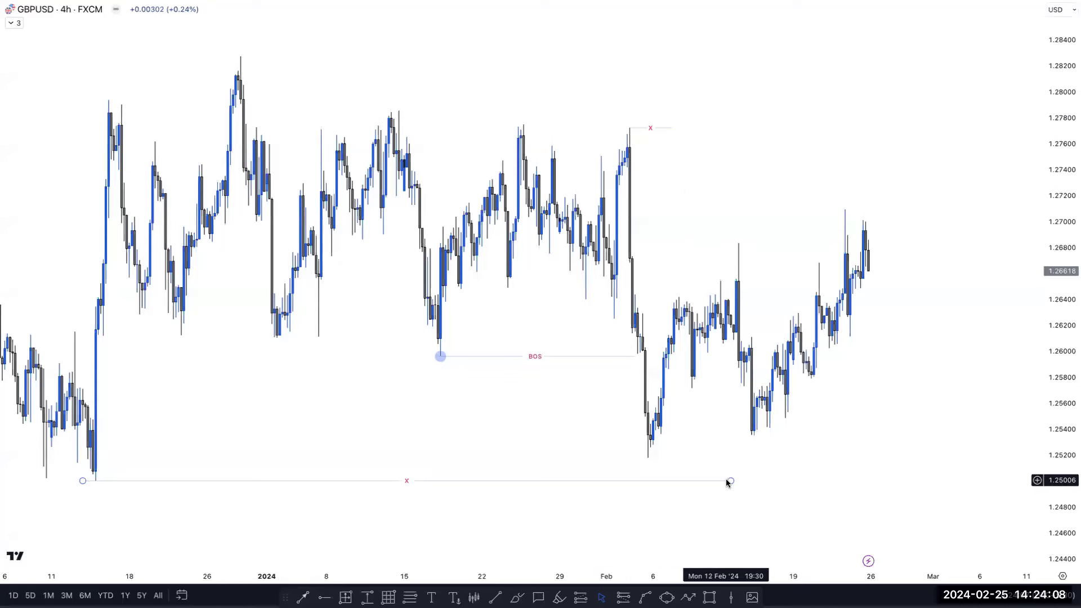
{"action": "left_click_drag", "start_coordinate": [731, 480], "coordinate": [899, 481]}
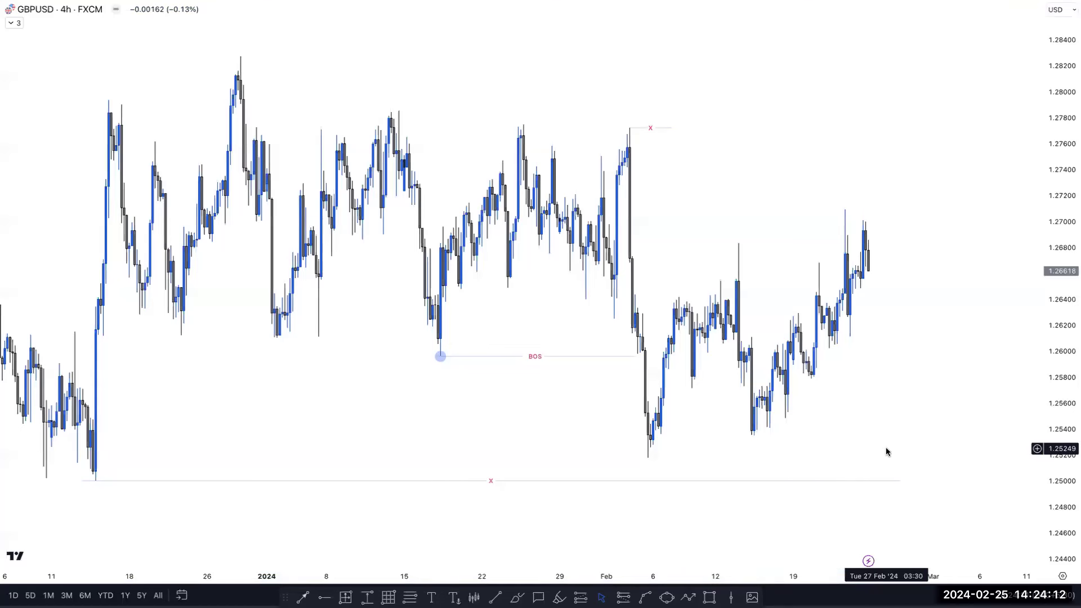
{"action": "scroll", "coordinate": [827, 405], "scroll_direction": "right", "scroll_amount": 2}
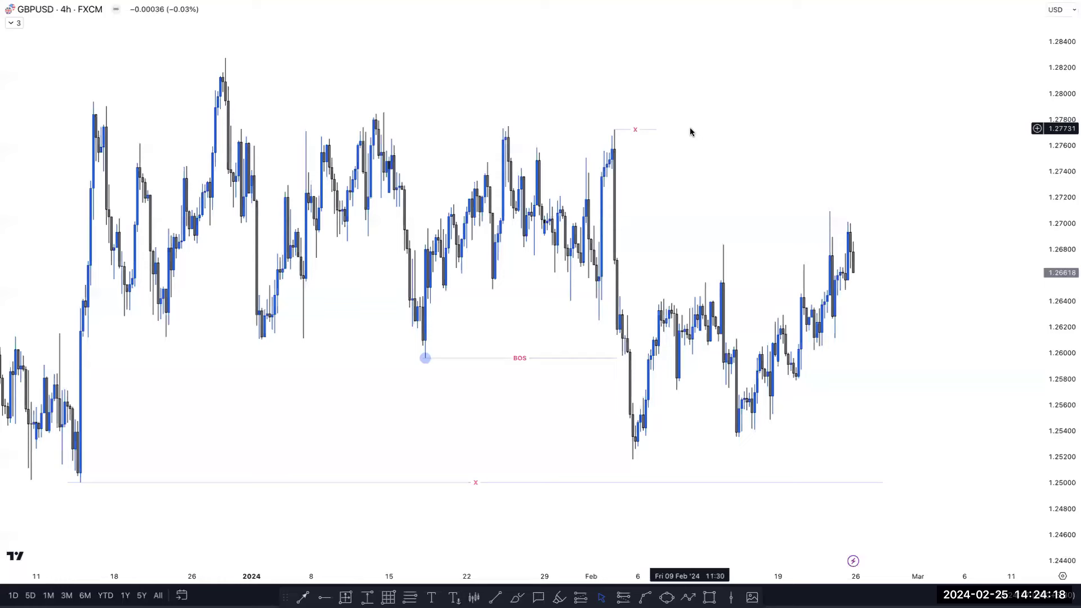
- Switch the GBPUSD chart to the 15-minute interval, showing price action from 19 to 26 February
{"action": "type", "text": "15"}
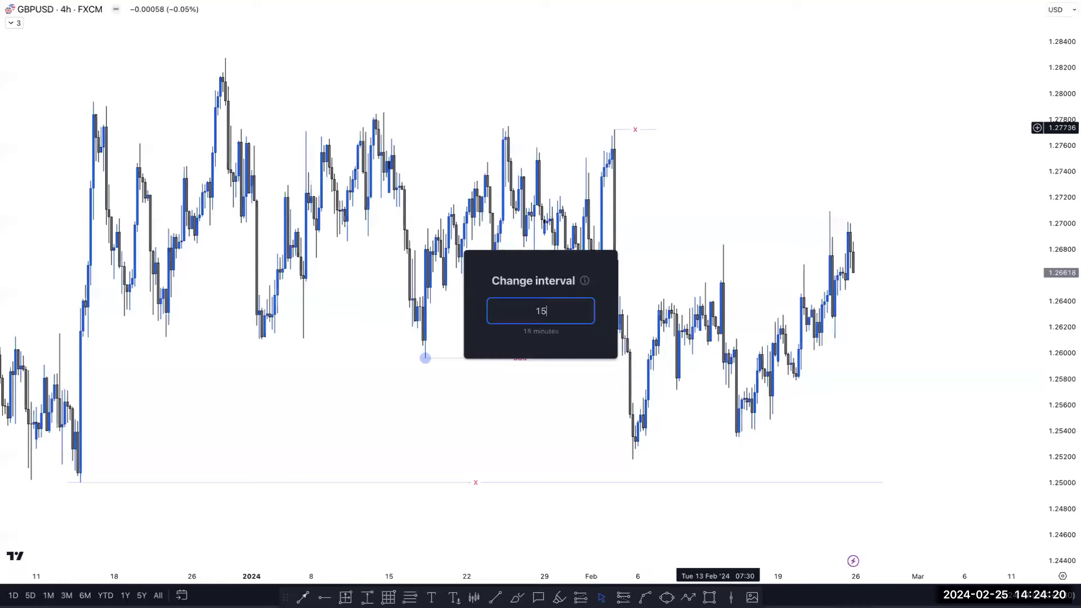
{"action": "key", "text": "Return"}
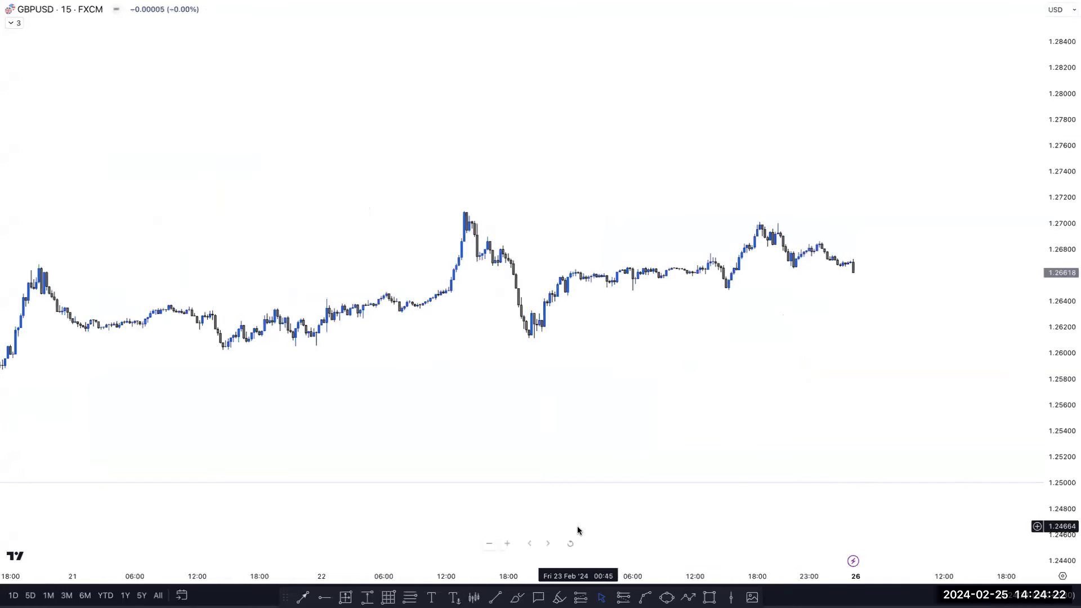
{"action": "left_click", "coordinate": [570, 543]}
{"action": "scroll", "coordinate": [714, 452], "scroll_direction": "down", "scroll_amount": 5}
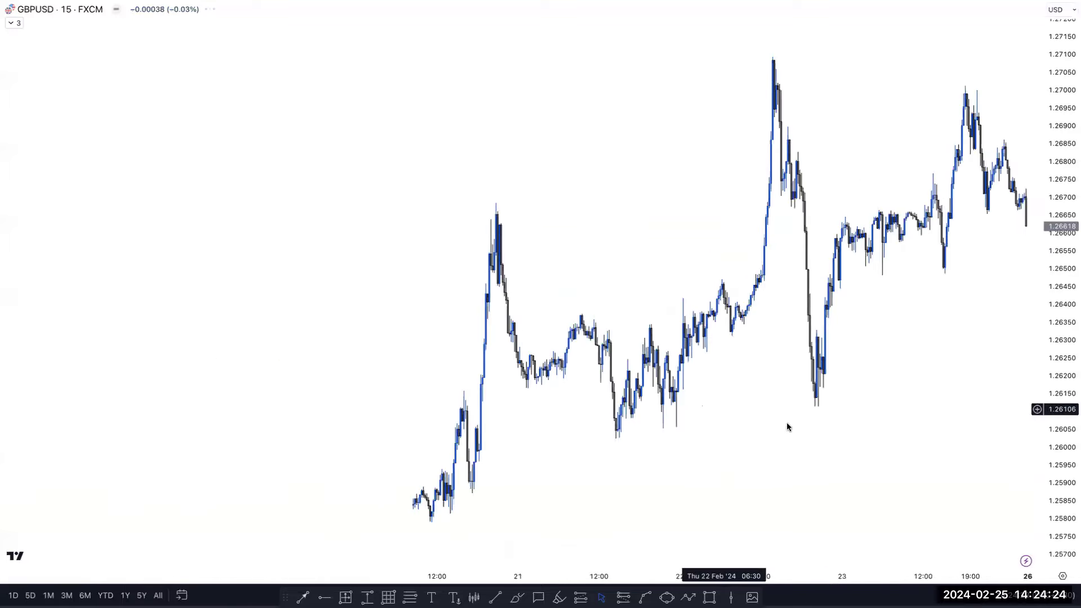
{"action": "left_click_drag", "start_coordinate": [1054, 262], "coordinate": [1053, 300]}
{"action": "left_click_drag", "start_coordinate": [724, 378], "coordinate": [639, 398]}
{"action": "left_click_drag", "start_coordinate": [543, 360], "coordinate": [493, 400]}
- Brush circles on the 20 and 22 February highs and the 21 February low, with a level from the 20 February high
{"action": "left_click", "coordinate": [517, 597]}
{"action": "left_click_drag", "start_coordinate": [362, 239], "coordinate": [610, 240]}
{"action": "left_click_drag", "start_coordinate": [636, 139], "coordinate": [632, 141]}
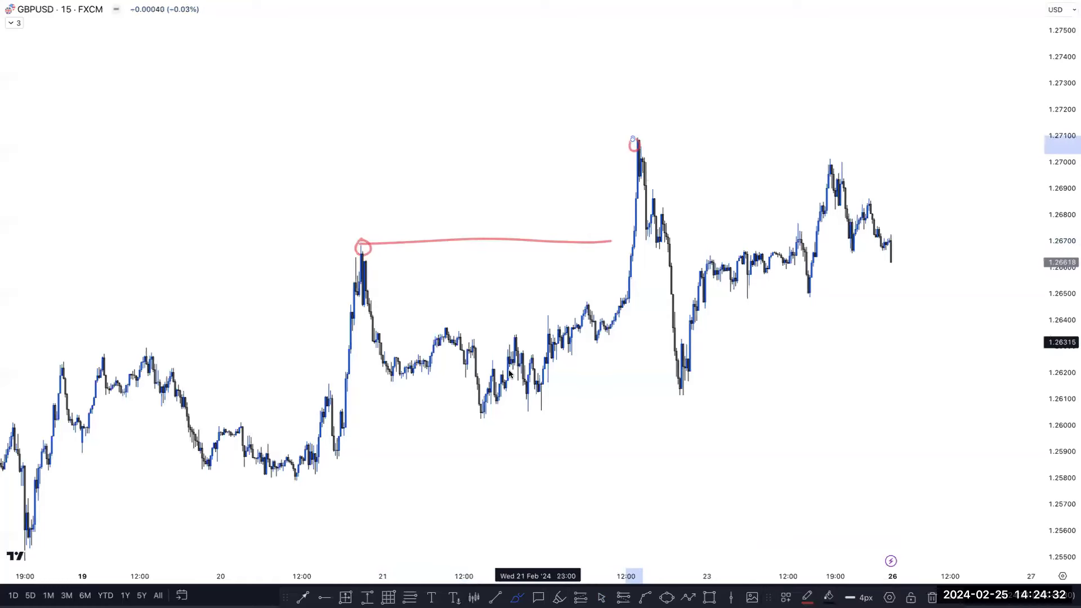
{"action": "left_click_drag", "start_coordinate": [485, 416], "coordinate": [487, 418]}
{"action": "mouse_move", "coordinate": [683, 387]}
{"action": "left_mouse_down"}
{"action": "mouse_move", "coordinate": [696, 394]}
{"action": "mouse_move", "coordinate": [684, 395]}
{"action": "left_mouse_up"}
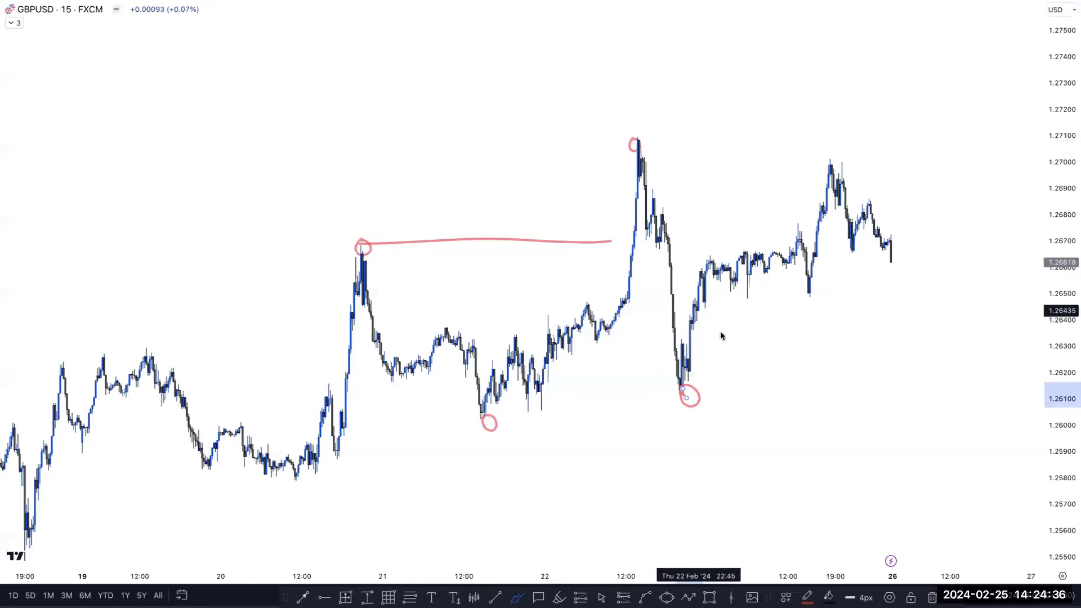
{"action": "key", "text": "Delete"}
- Sketch a price rise breaking above a level drawn from the 22 February high, and undo both strokes
{"action": "left_click_drag", "start_coordinate": [634, 141], "coordinate": [902, 124]}
{"action": "mouse_move", "coordinate": [896, 261]}
{"action": "left_mouse_down"}
{"action": "mouse_move", "coordinate": [901, 203]}
{"action": "mouse_move", "coordinate": [920, 193]}
{"action": "mouse_move", "coordinate": [935, 84]}
{"action": "mouse_move", "coordinate": [950, 90]}
{"action": "mouse_move", "coordinate": [956, 228]}
{"action": "mouse_move", "coordinate": [984, 31]}
{"action": "left_mouse_up"}
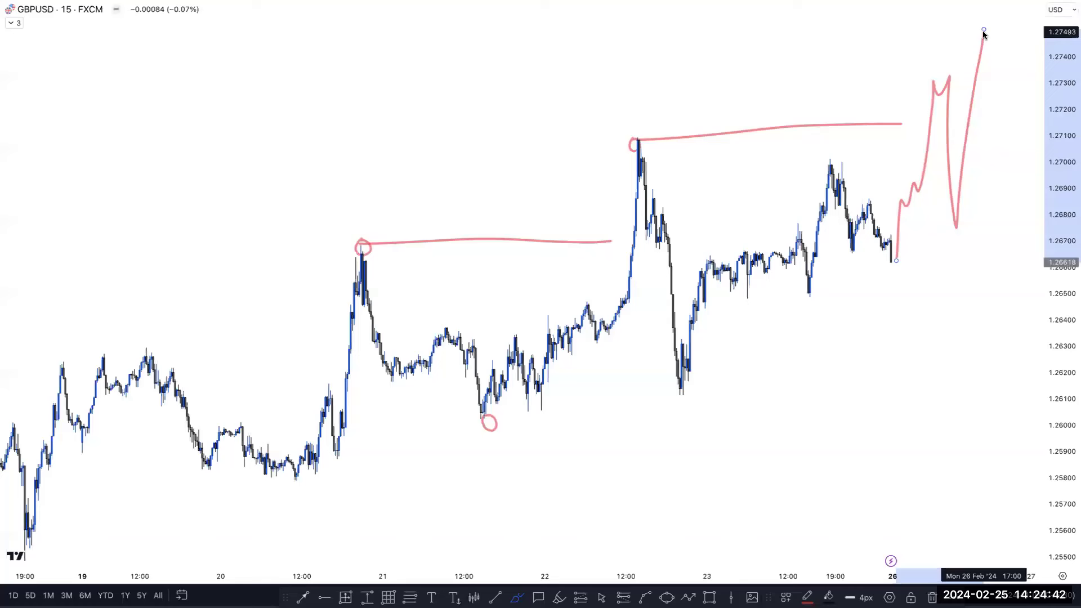
{"action": "key", "text": "ctrl+z"}
{"action": "key", "text": "ctrl+z"}
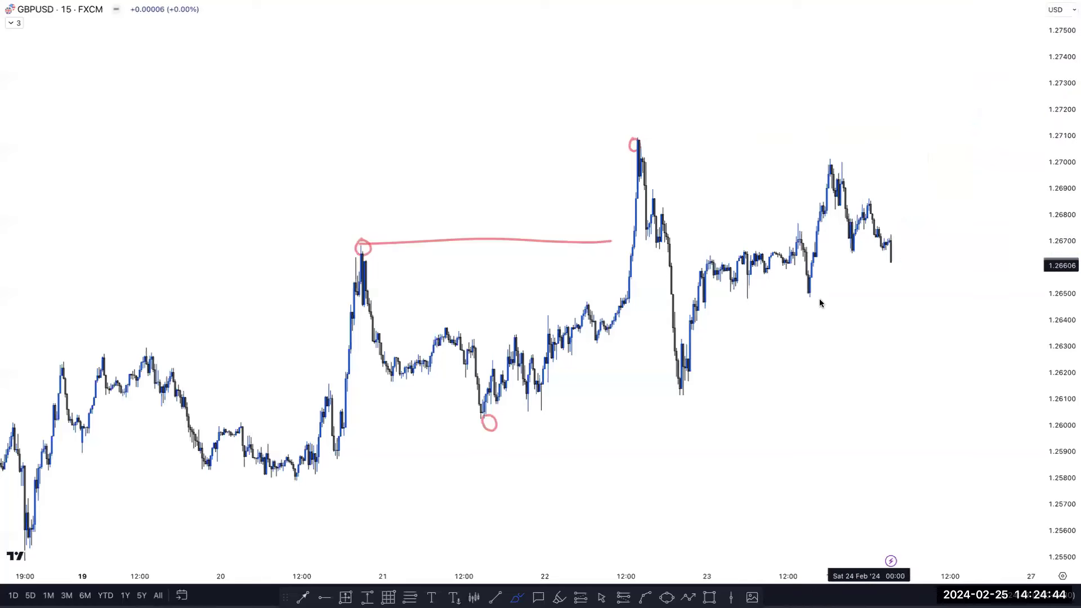
- Sketch price falling below a level from the 21 February low, rallying to two levels near 1.265 and dropping again
{"action": "left_click_drag", "start_coordinate": [483, 418], "coordinate": [1043, 421]}
{"action": "mouse_move", "coordinate": [890, 259]}
{"action": "left_mouse_down"}
{"action": "mouse_move", "coordinate": [900, 468]}
{"action": "mouse_move", "coordinate": [960, 487]}
{"action": "mouse_move", "coordinate": [1008, 404]}
{"action": "mouse_move", "coordinate": [991, 568]}
{"action": "left_mouse_up"}
{"action": "left_click_drag", "start_coordinate": [887, 298], "coordinate": [1043, 295]}
{"action": "left_click_drag", "start_coordinate": [919, 278], "coordinate": [995, 272]}
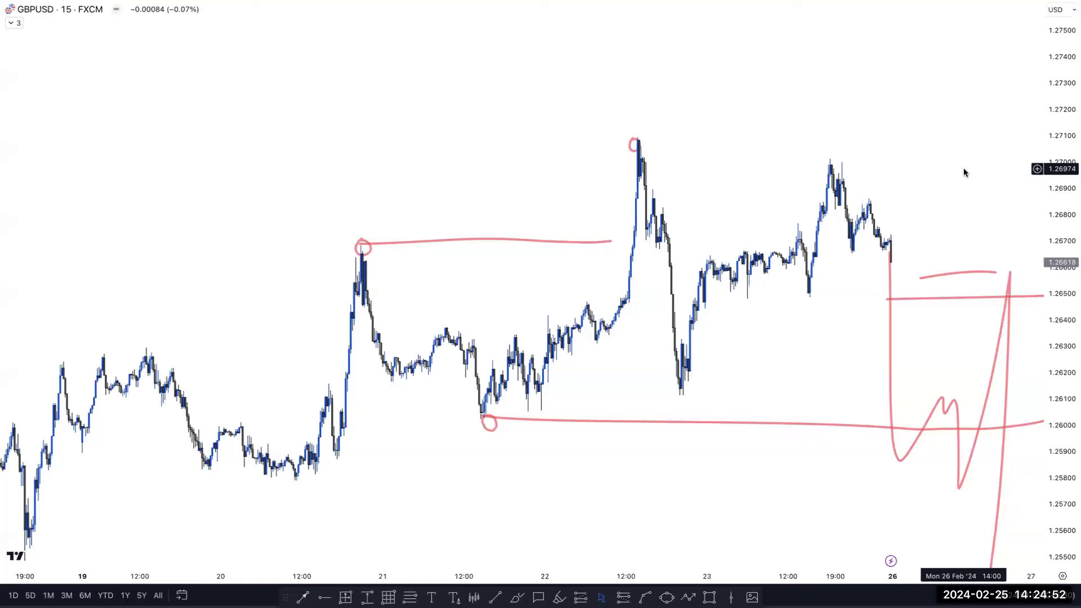
- Undo all remaining brush strokes on the 15-minute GBPUSD chart
{"action": "key", "text": "ctrl+z"}
{"action": "key", "text": "ctrl+z"}
{"action": "key", "text": "ctrl+z"}
{"action": "key", "text": "ctrl+z"}
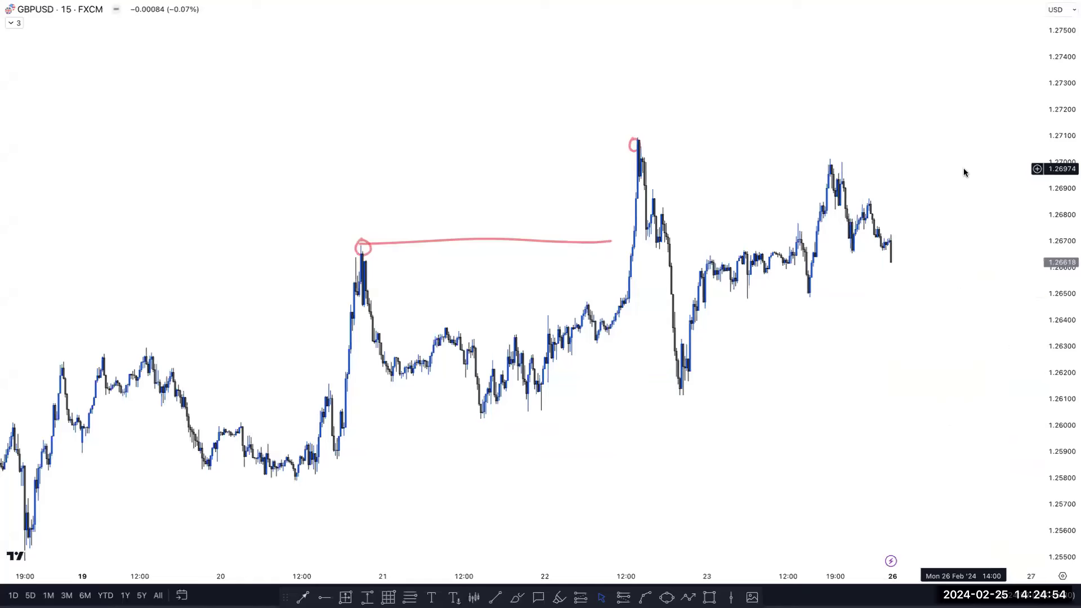
{"action": "scroll", "coordinate": [963, 172], "scroll_direction": "up", "scroll_amount": 3}
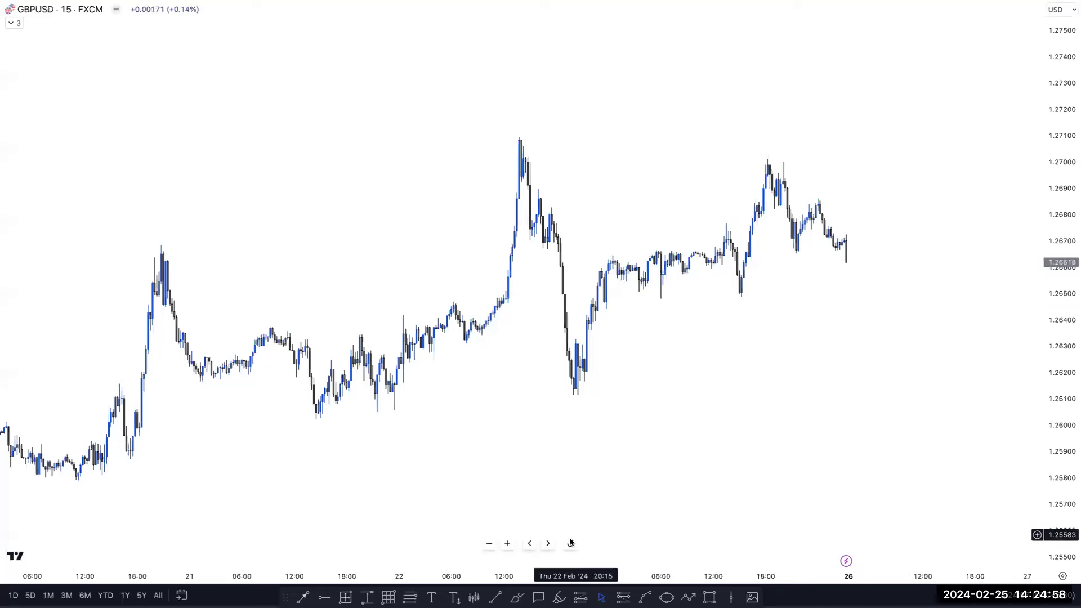
{"action": "left_click", "coordinate": [570, 543]}
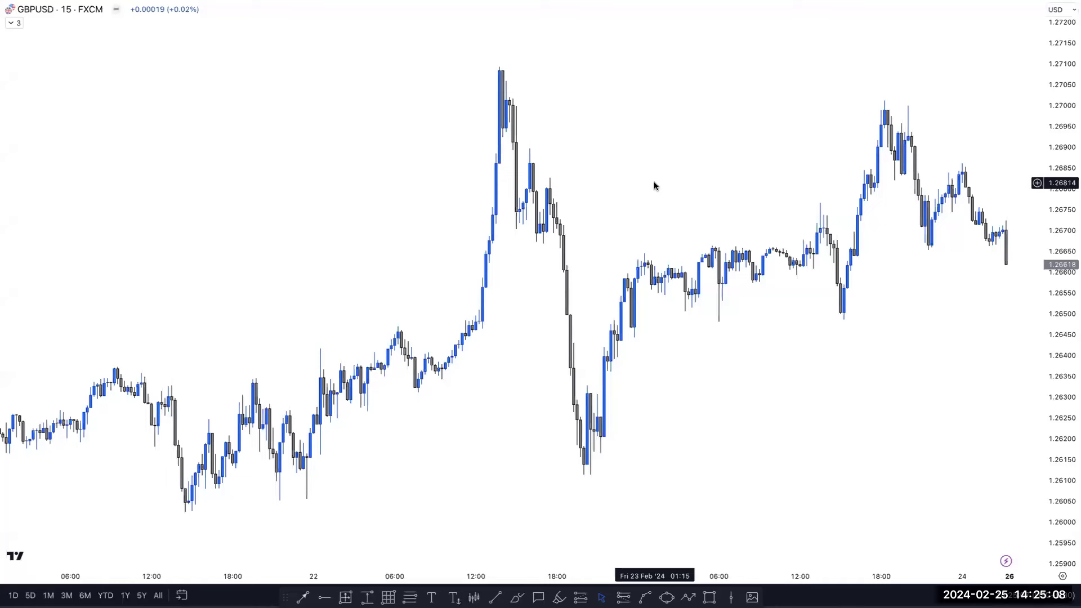
- Load the OANDA XAUUSD gold chart and remove its existing drawings
{"action": "type", "text": "XAUUSD"}
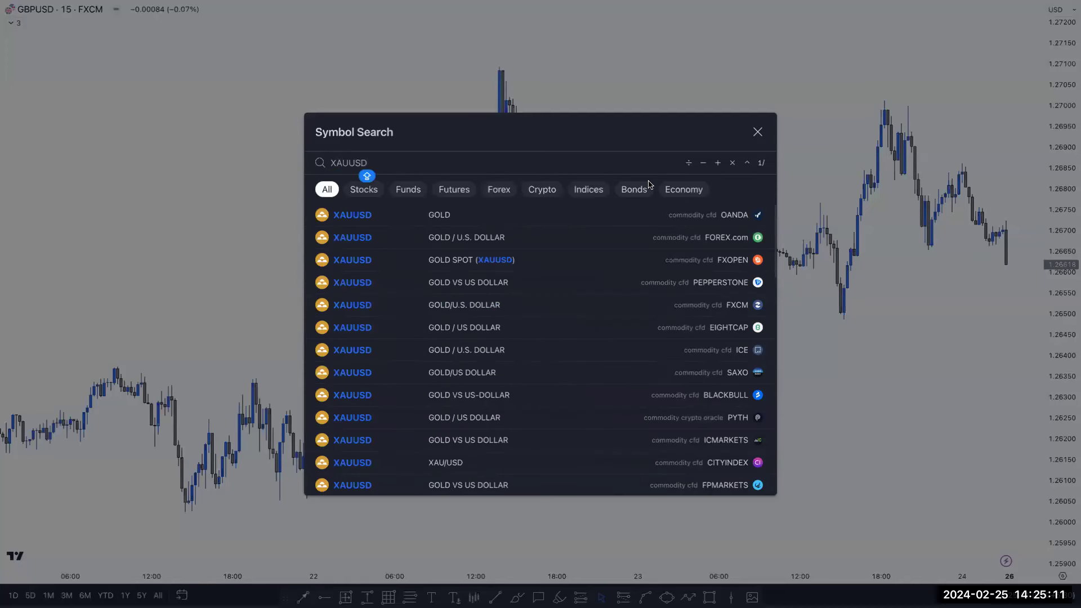
{"action": "left_click", "coordinate": [555, 224]}
{"action": "right_click", "coordinate": [466, 199]}
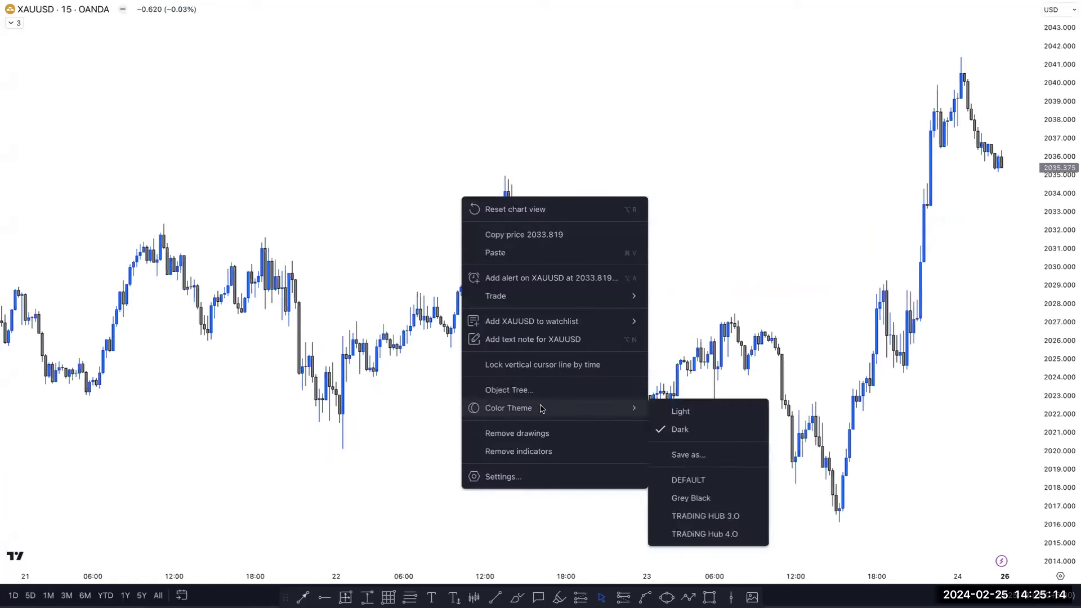
{"action": "left_click", "coordinate": [546, 429]}
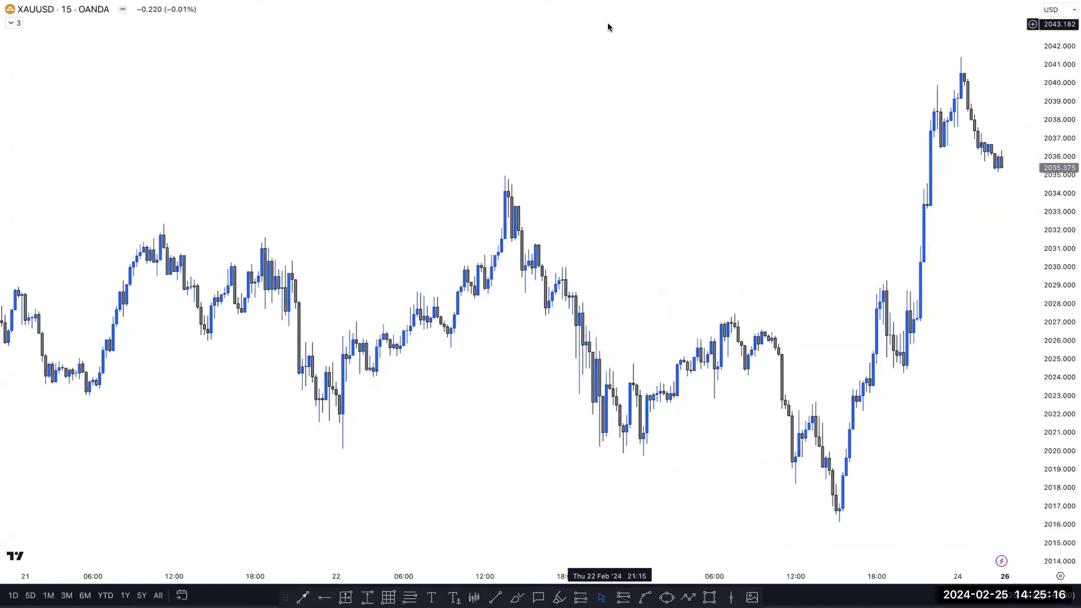
- Switch the XAUUSD chart to the daily interval and fit the price history from mid-2022 onward in view
{"action": "type", "text": "1D"}
{"action": "key", "text": "Return"}
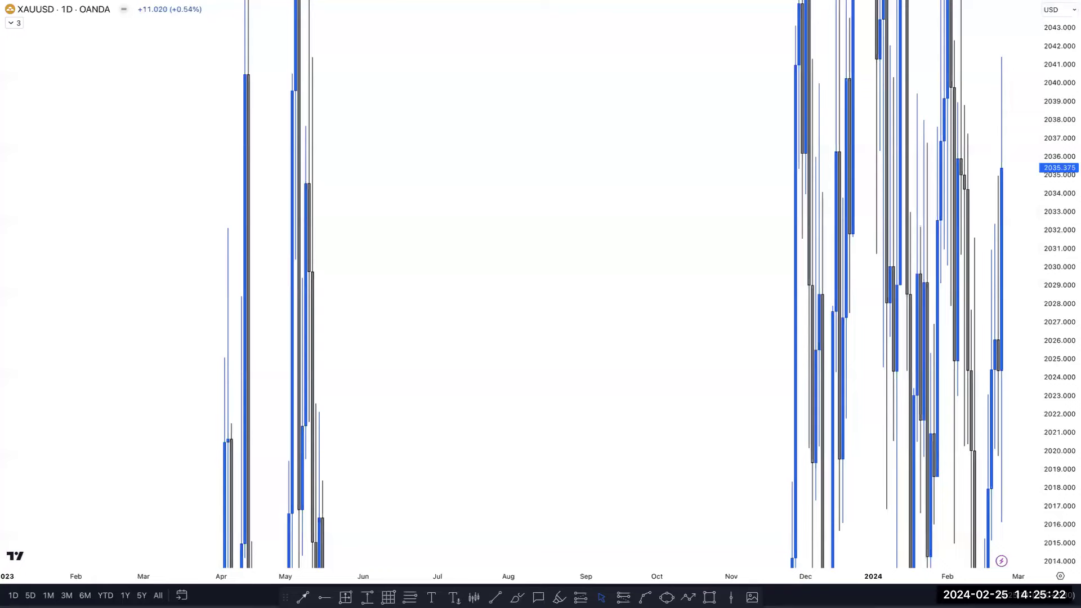
{"action": "left_click", "coordinate": [570, 544]}
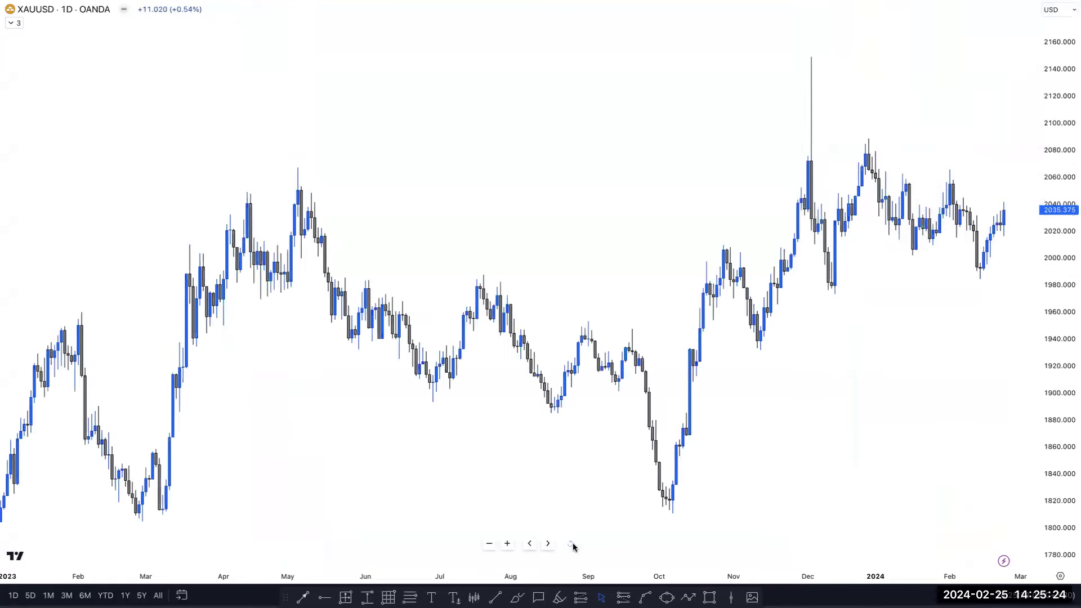
{"action": "scroll", "coordinate": [608, 444], "scroll_direction": "down", "scroll_amount": 5}
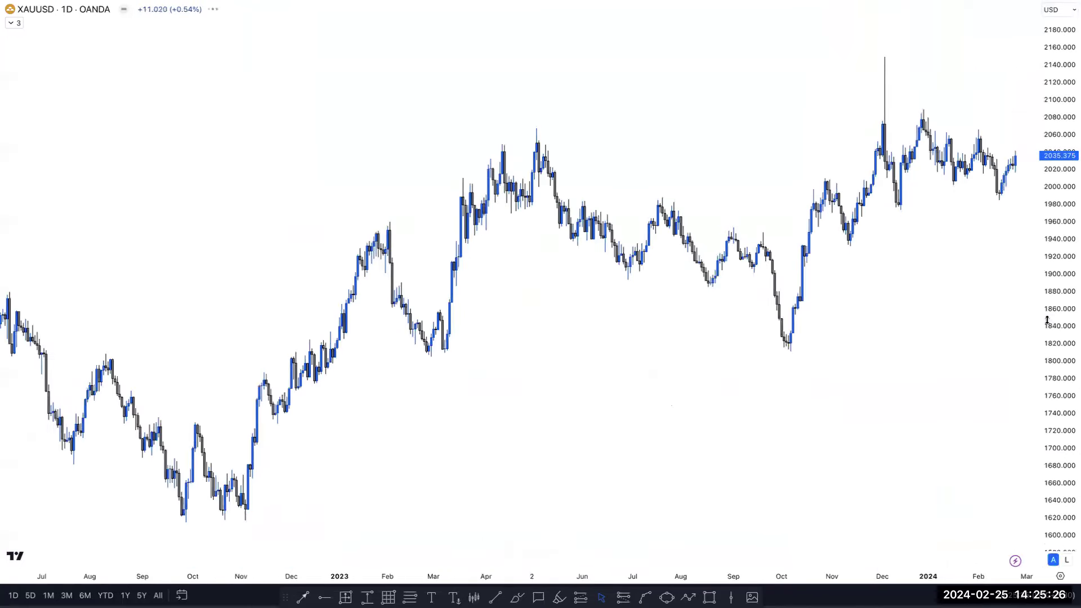
{"action": "left_click_drag", "start_coordinate": [1046, 319], "coordinate": [968, 345]}
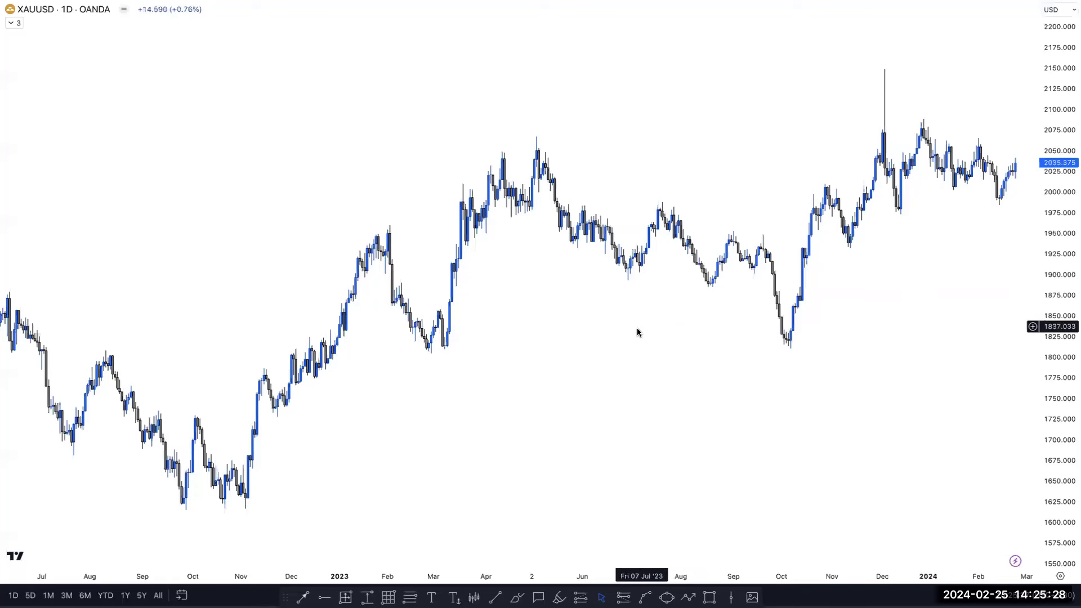
- Change the XAUUSD chart to the 1-week interval and reset the chart view
{"action": "type", "text": "1W"}
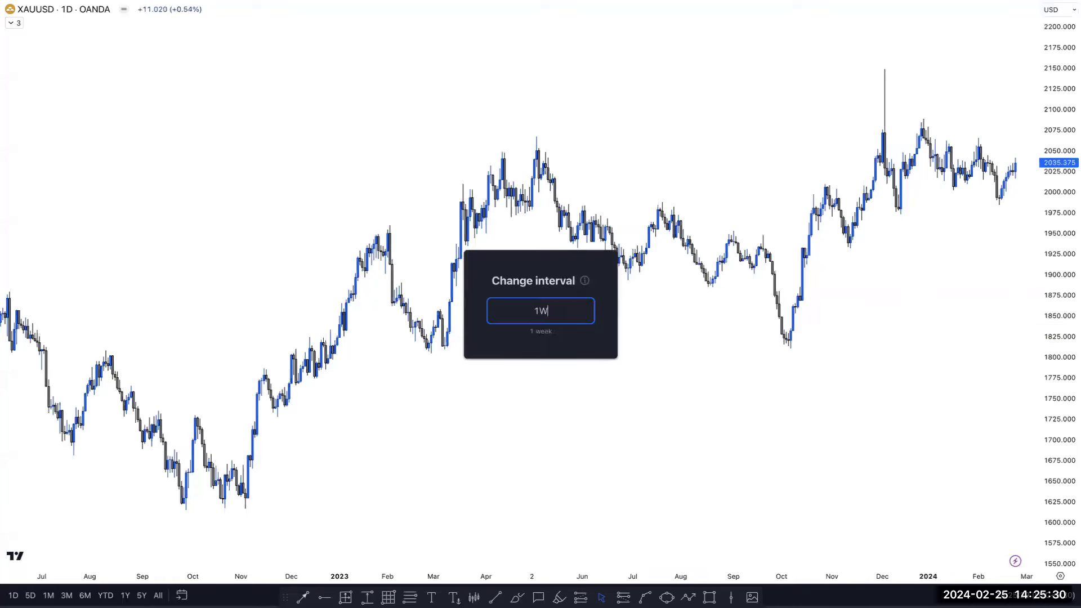
{"action": "key", "text": "Return"}
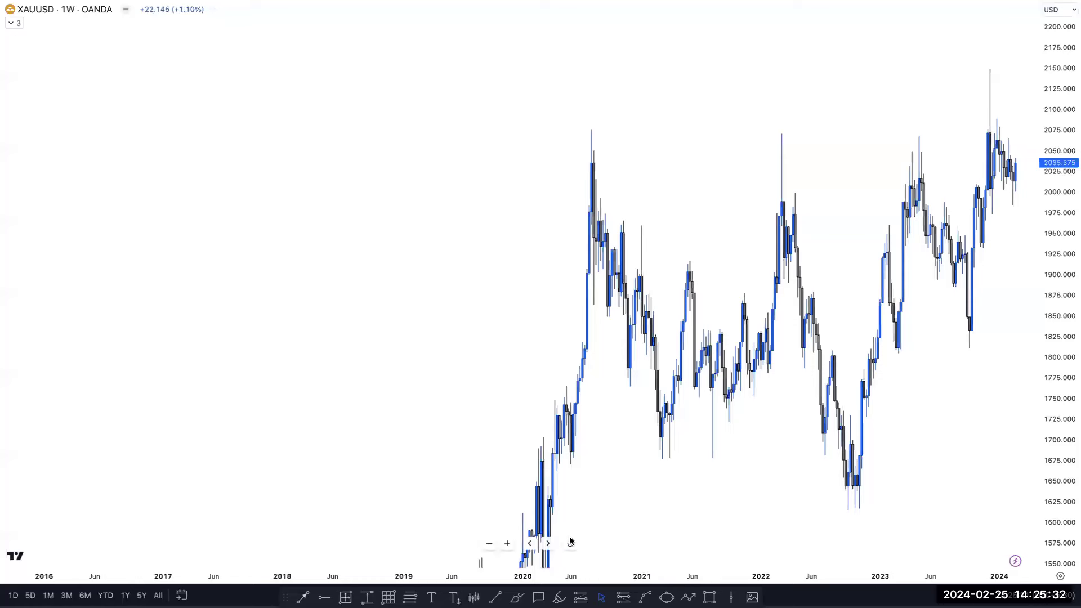
{"action": "left_click", "coordinate": [569, 543]}
{"action": "scroll", "coordinate": [686, 452], "scroll_direction": "down", "scroll_amount": 2}
{"action": "scroll", "coordinate": [563, 504], "scroll_direction": "up", "scroll_amount": 3}
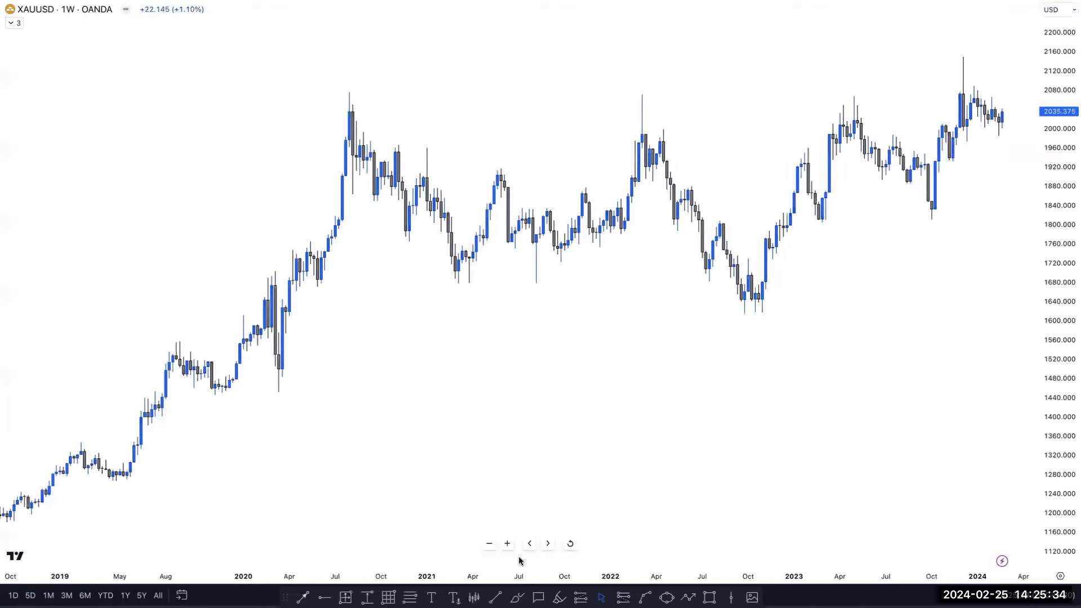
- Draw a horizontal trend line at about 2075 from the August 2020 high to the December 2023 candle, labelled "x"
{"action": "left_click", "coordinate": [349, 91]}
{"action": "left_click", "coordinate": [963, 91]}
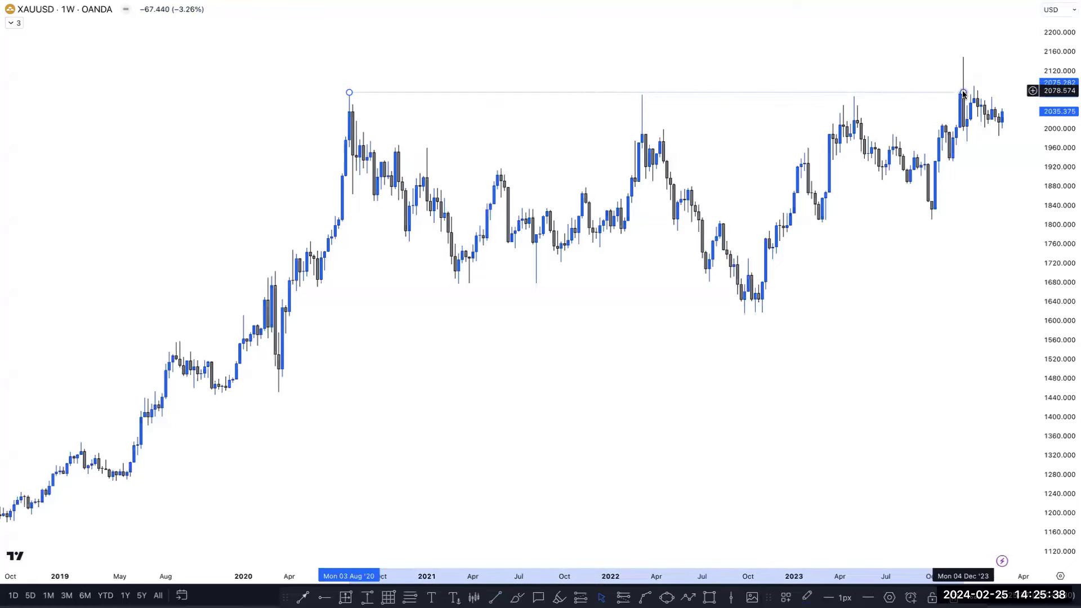
{"action": "double_click", "coordinate": [963, 93]}
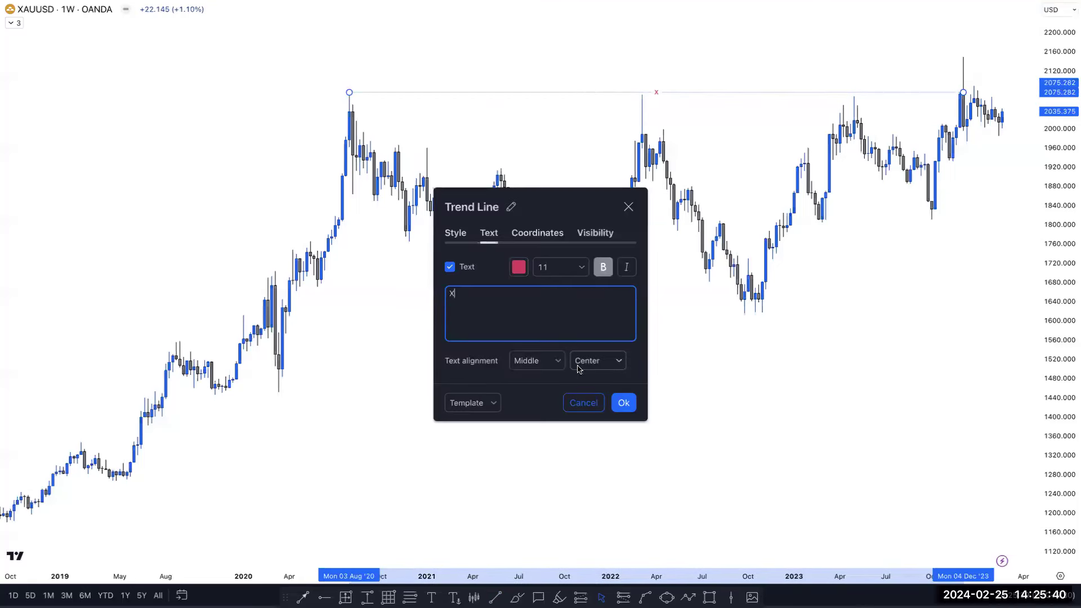
{"action": "left_click", "coordinate": [633, 404]}
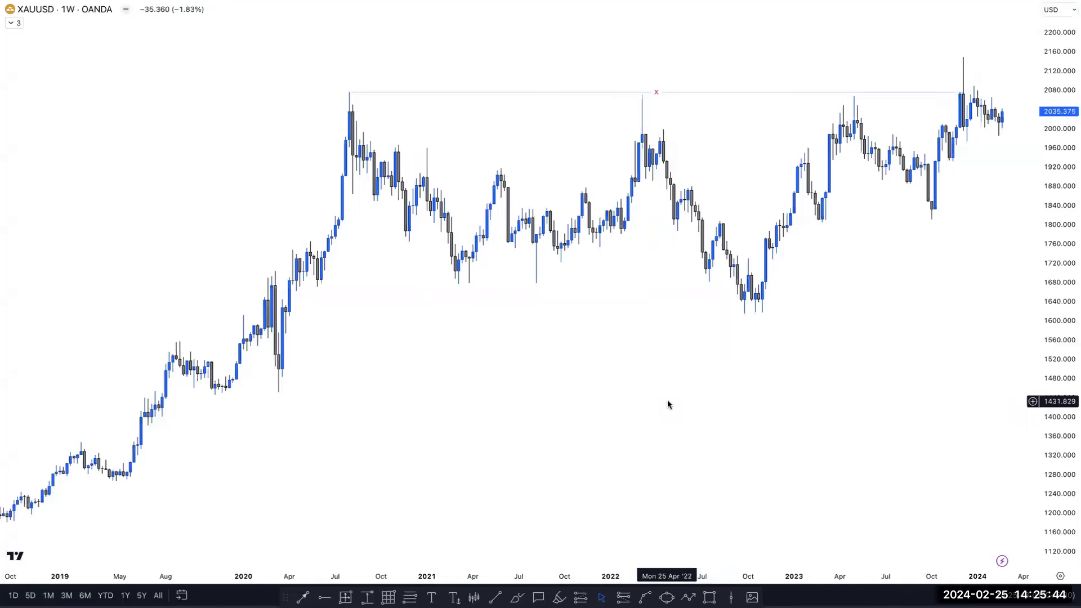
- Draw a thin rectangle zone along the lows from May 2020 to August 2022, between about 1685 and 1674
{"action": "scroll", "coordinate": [668, 404], "scroll_direction": "up", "scroll_amount": 1}
{"action": "left_click_drag", "start_coordinate": [1061, 340], "coordinate": [1061, 262]}
{"action": "left_click_drag", "start_coordinate": [885, 306], "coordinate": [819, 365]}
{"action": "scroll", "coordinate": [811, 341], "scroll_direction": "up", "scroll_amount": 1}
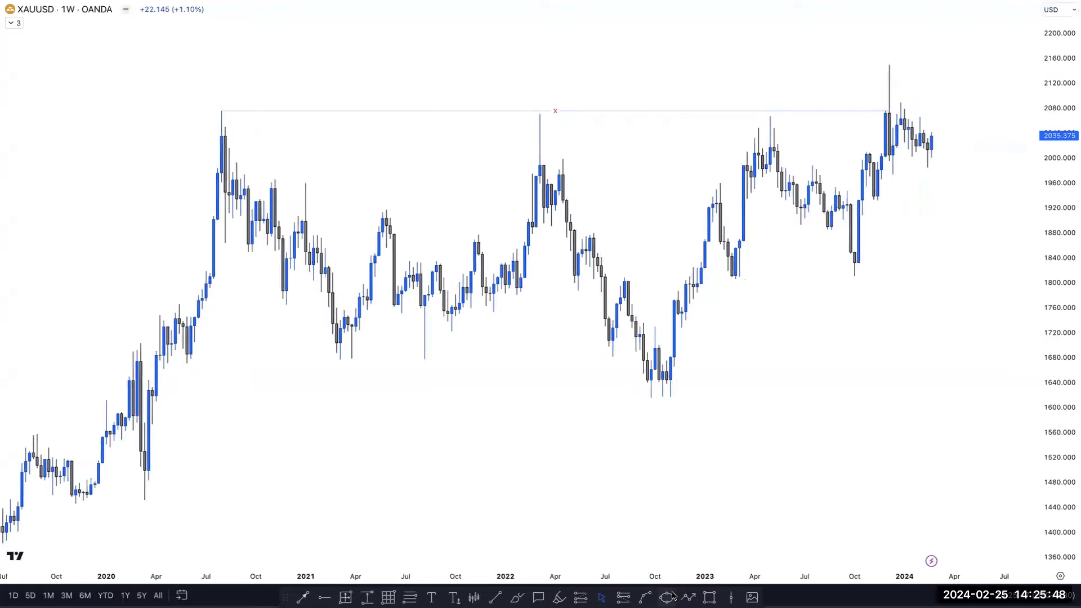
{"action": "left_click", "coordinate": [709, 596]}
{"action": "left_click", "coordinate": [171, 354]}
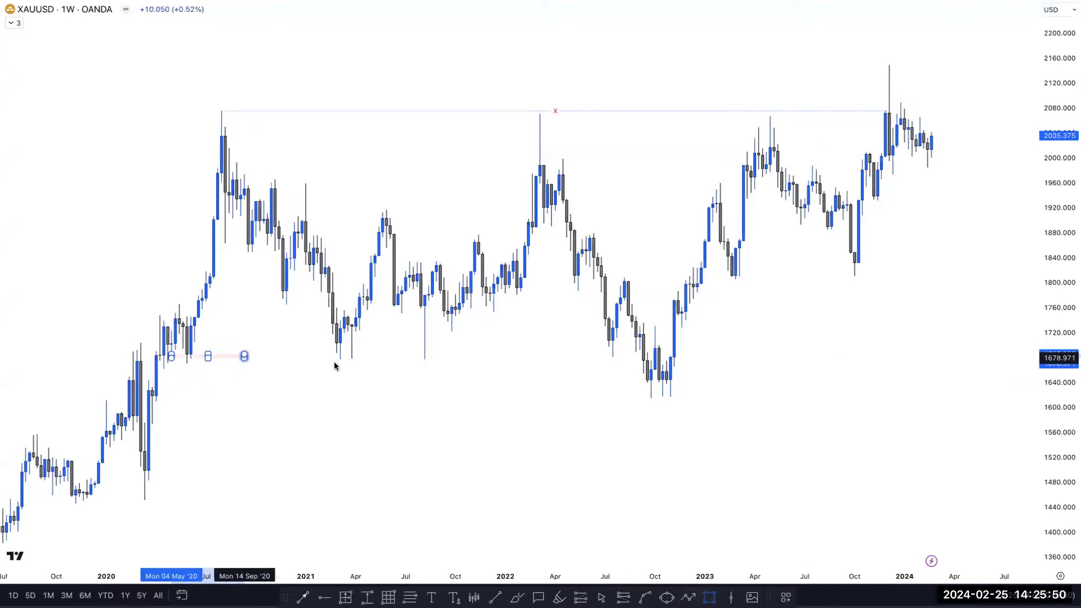
{"action": "left_click", "coordinate": [567, 368]}
{"action": "left_click_drag", "start_coordinate": [566, 368], "coordinate": [628, 361]}
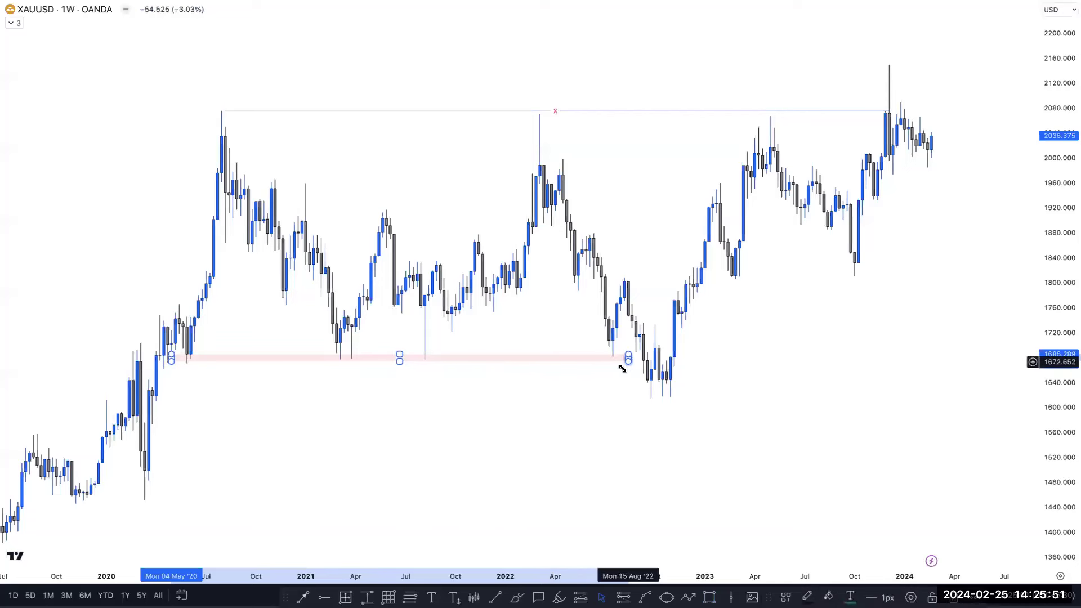
{"action": "left_click", "coordinate": [409, 384]}
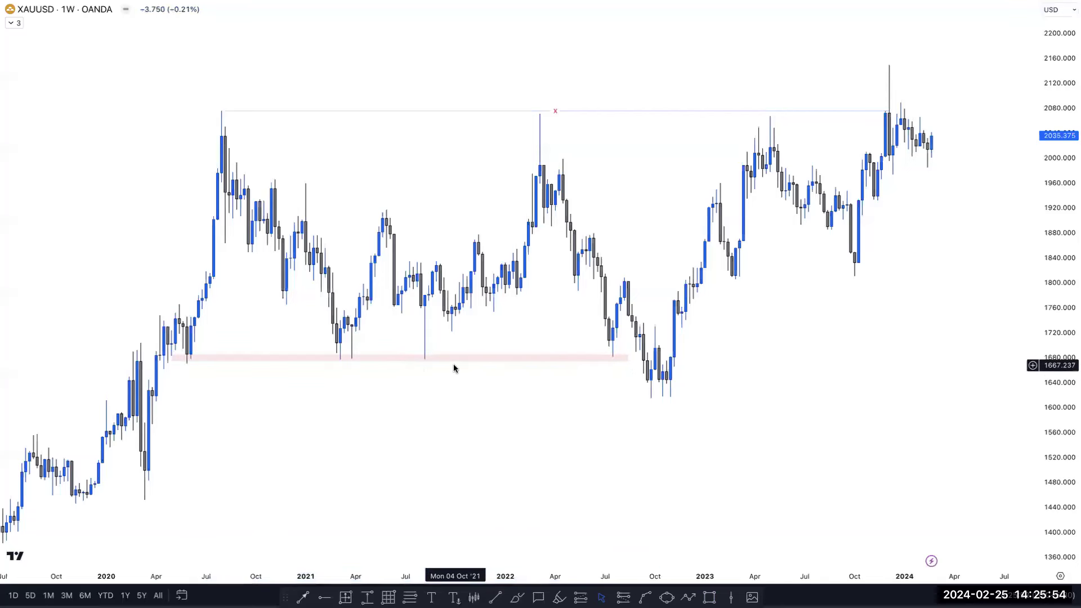
- Recolour the support zone rectangle light blue and extend its lower edge slightly downward
{"action": "left_click", "coordinate": [437, 357]}
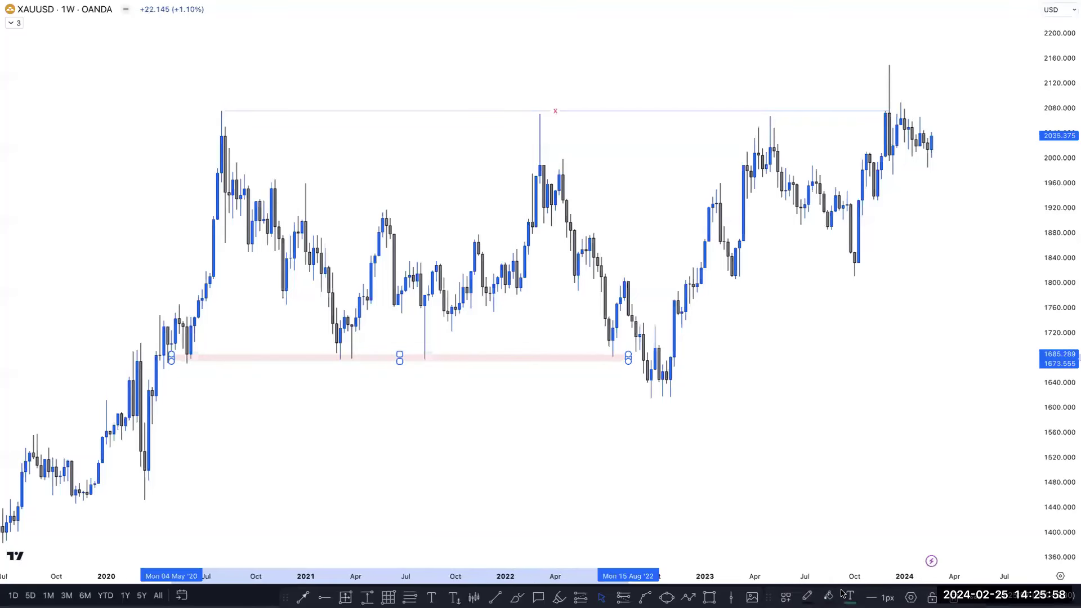
{"action": "left_click", "coordinate": [836, 595]}
{"action": "left_click", "coordinate": [908, 443]}
{"action": "left_click", "coordinate": [475, 370]}
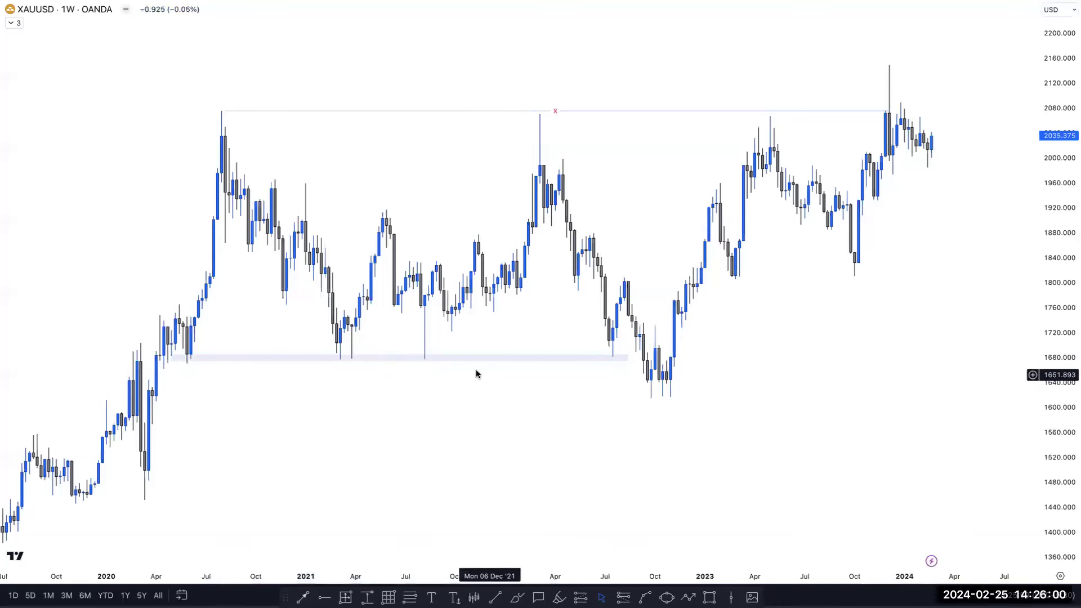
{"action": "left_click_drag", "start_coordinate": [401, 361], "coordinate": [400, 366]}
{"action": "left_click", "coordinate": [388, 377]}
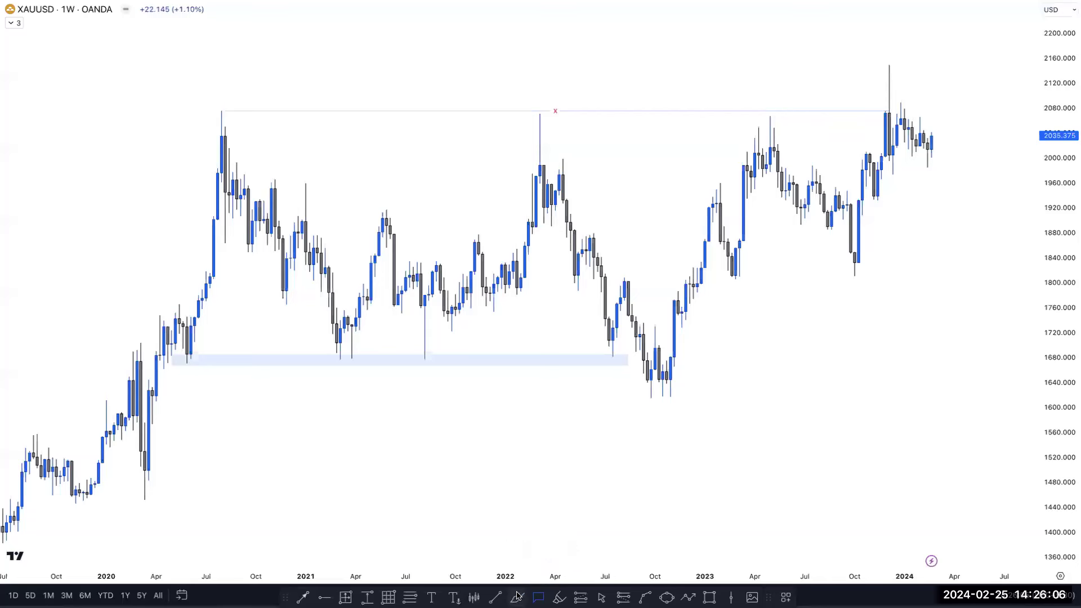
- Brush a circle around the late-2022 lows and a cross beneath the blue zone, and delete these strokes
{"action": "left_click", "coordinate": [517, 595]}
{"action": "left_click_drag", "start_coordinate": [625, 360], "coordinate": [653, 354]}
{"action": "mouse_move", "coordinate": [493, 377]}
{"action": "left_mouse_down"}
{"action": "mouse_move", "coordinate": [535, 394]}
{"action": "mouse_move", "coordinate": [513, 399]}
{"action": "left_mouse_up"}
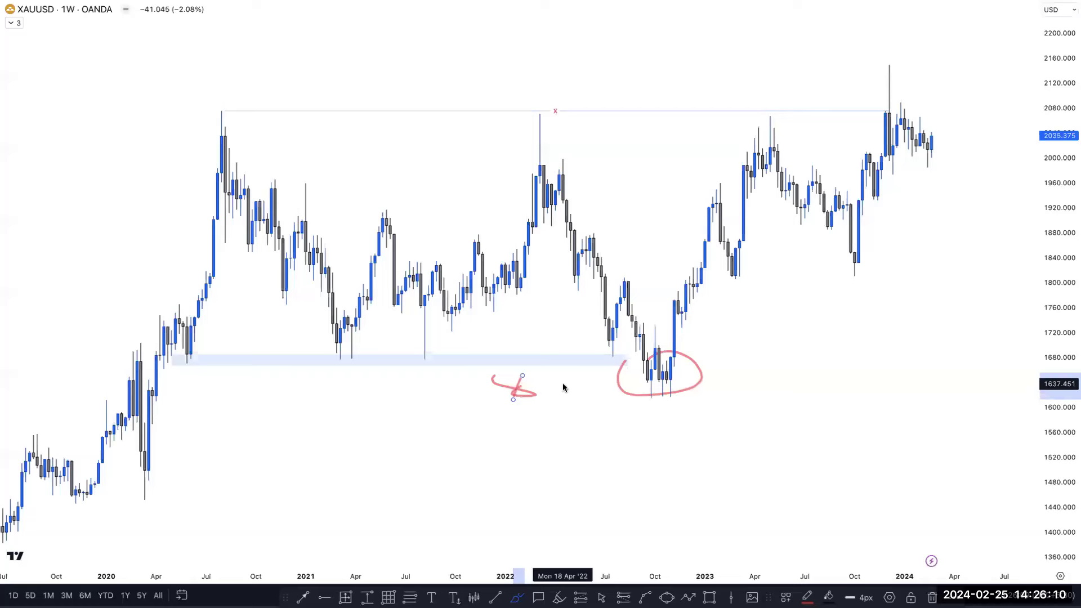
{"action": "key", "text": "Delete"}
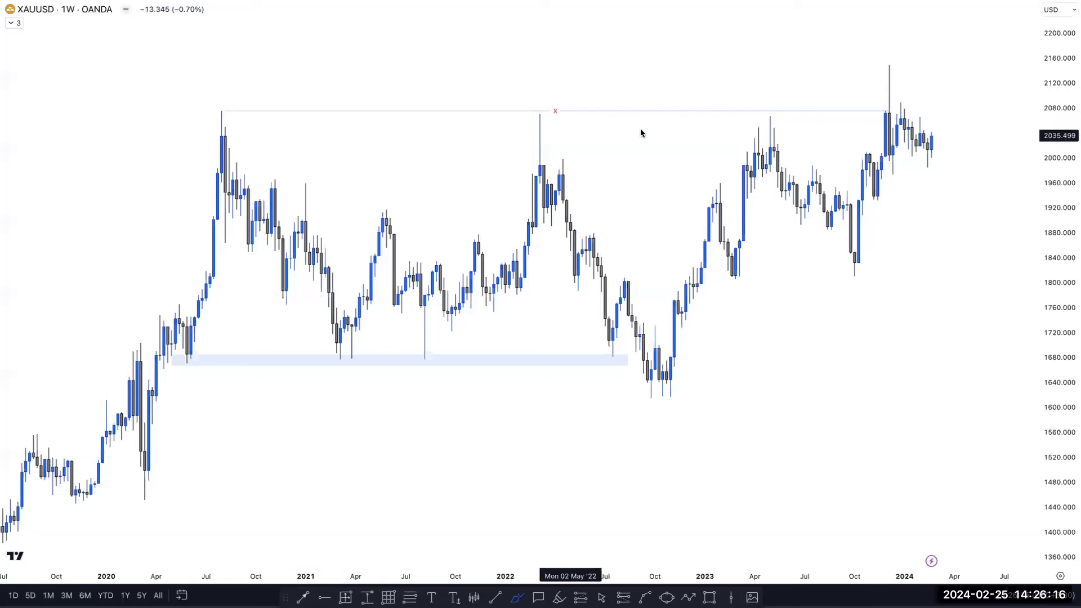
- Brush two lines along the 2020 to 2023 highs near 2080 and circle the December 2023 spike
{"action": "left_click_drag", "start_coordinate": [215, 109], "coordinate": [881, 103]}
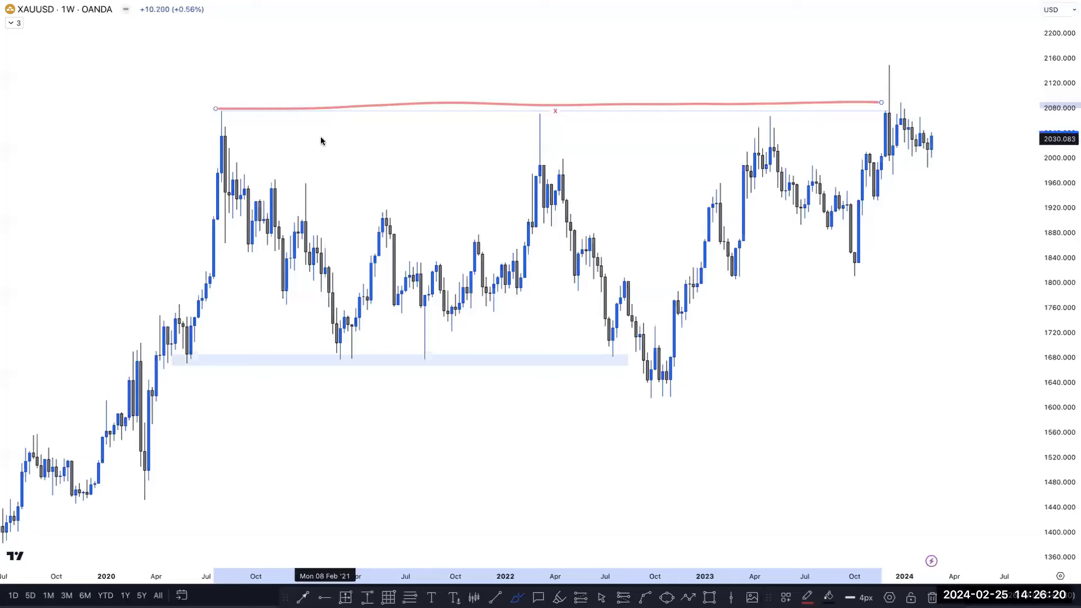
{"action": "left_click_drag", "start_coordinate": [220, 117], "coordinate": [851, 117]}
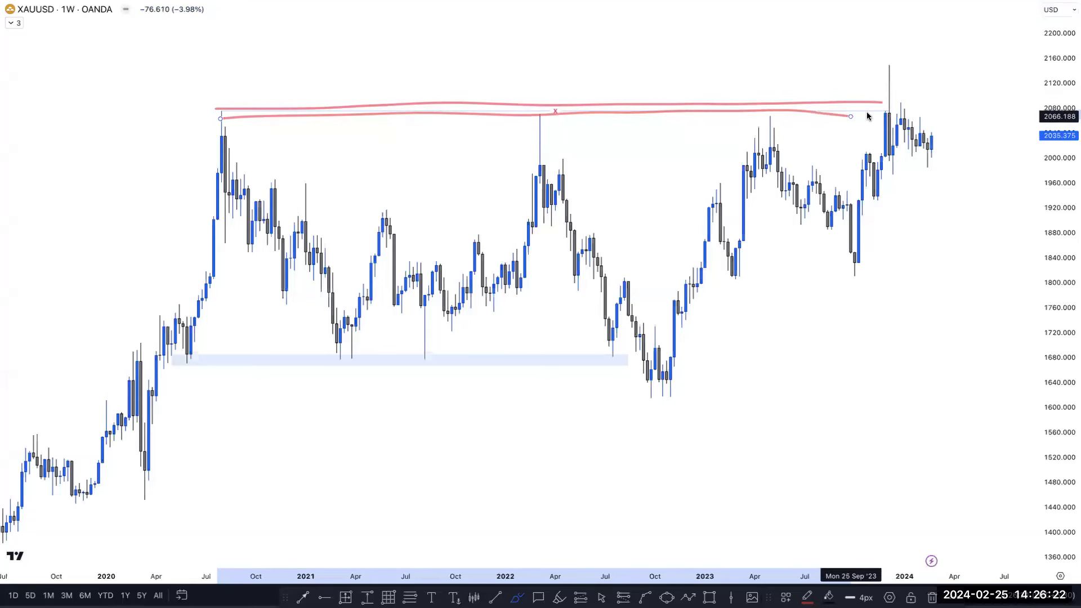
{"action": "mouse_move", "coordinate": [898, 56]}
{"action": "left_mouse_down"}
{"action": "mouse_move", "coordinate": [875, 93]}
{"action": "mouse_move", "coordinate": [879, 55]}
{"action": "left_mouse_up"}
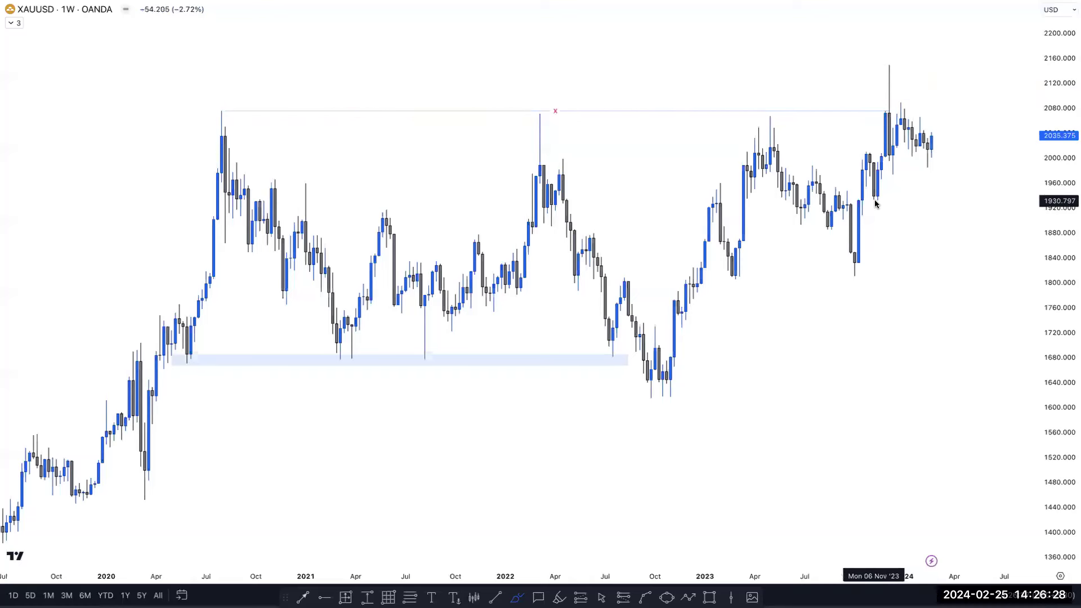
- Brush a level from the November 2023 low, sketch price dipping below it and rallying to about 2155, and delete the path
{"action": "left_click_drag", "start_coordinate": [875, 200], "coordinate": [947, 200]}
{"action": "mouse_move", "coordinate": [934, 135]}
{"action": "left_mouse_down"}
{"action": "mouse_move", "coordinate": [951, 191]}
{"action": "mouse_move", "coordinate": [969, 176]}
{"action": "mouse_move", "coordinate": [981, 65]}
{"action": "left_mouse_up"}
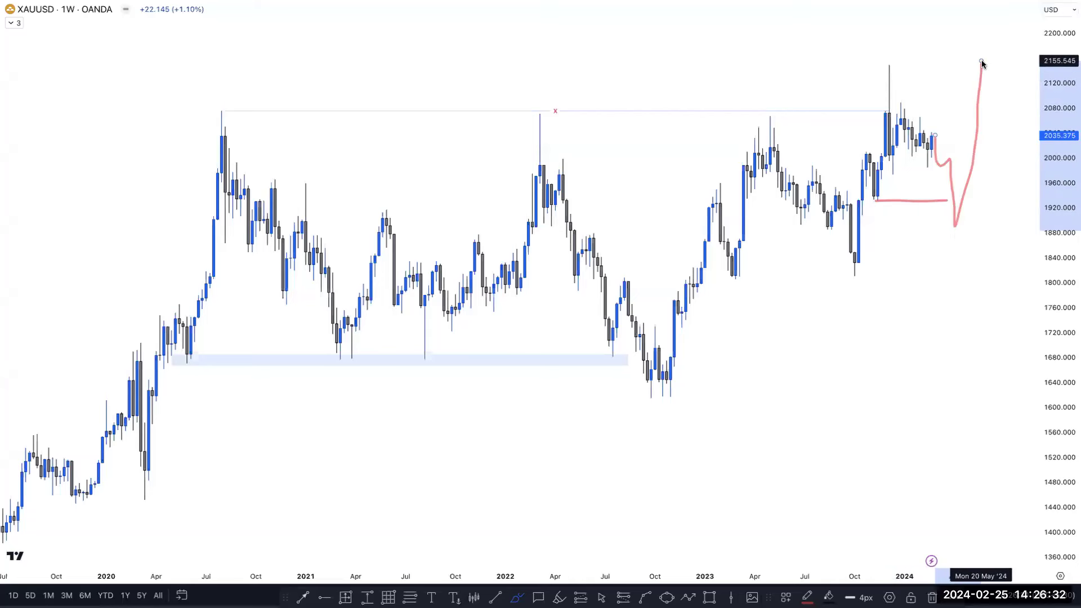
{"action": "key", "text": "Delete"}
- Sketch price dropping to two levels drawn from the October 2023 low and rebounding to about 2000, and delete all strokes
{"action": "mouse_move", "coordinate": [932, 134]}
{"action": "left_mouse_down"}
{"action": "mouse_move", "coordinate": [939, 172]}
{"action": "mouse_move", "coordinate": [954, 181]}
{"action": "mouse_move", "coordinate": [959, 232]}
{"action": "left_mouse_up"}
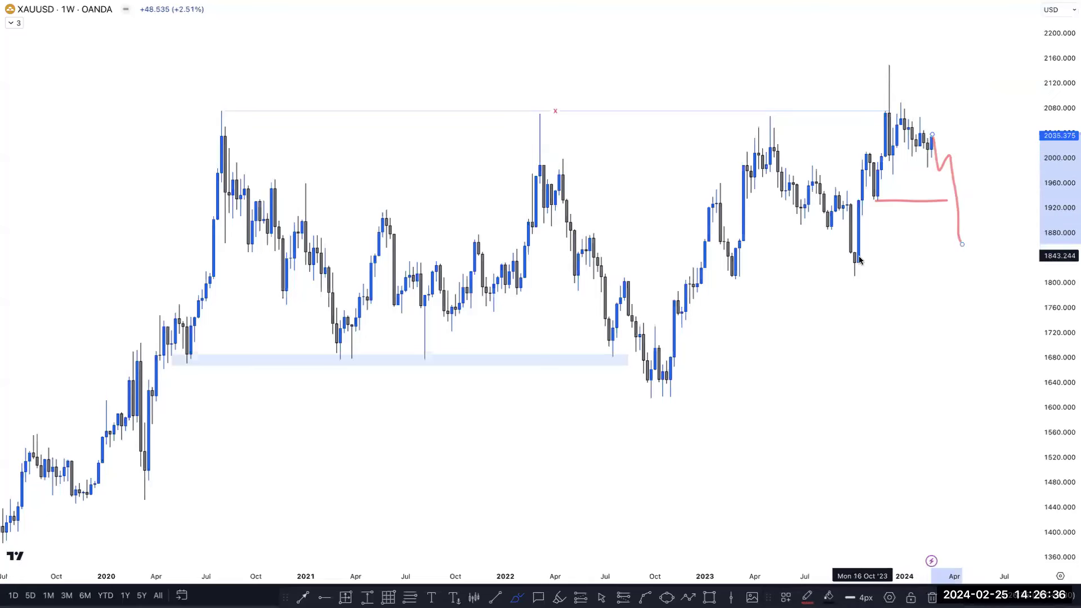
{"action": "mouse_move", "coordinate": [860, 255]}
{"action": "left_mouse_down"}
{"action": "mouse_move", "coordinate": [1001, 258]}
{"action": "mouse_move", "coordinate": [923, 271]}
{"action": "mouse_move", "coordinate": [985, 268]}
{"action": "left_mouse_up"}
{"action": "mouse_move", "coordinate": [962, 260]}
{"action": "left_mouse_down"}
{"action": "mouse_move", "coordinate": [982, 245]}
{"action": "mouse_move", "coordinate": [1005, 158]}
{"action": "left_mouse_up"}
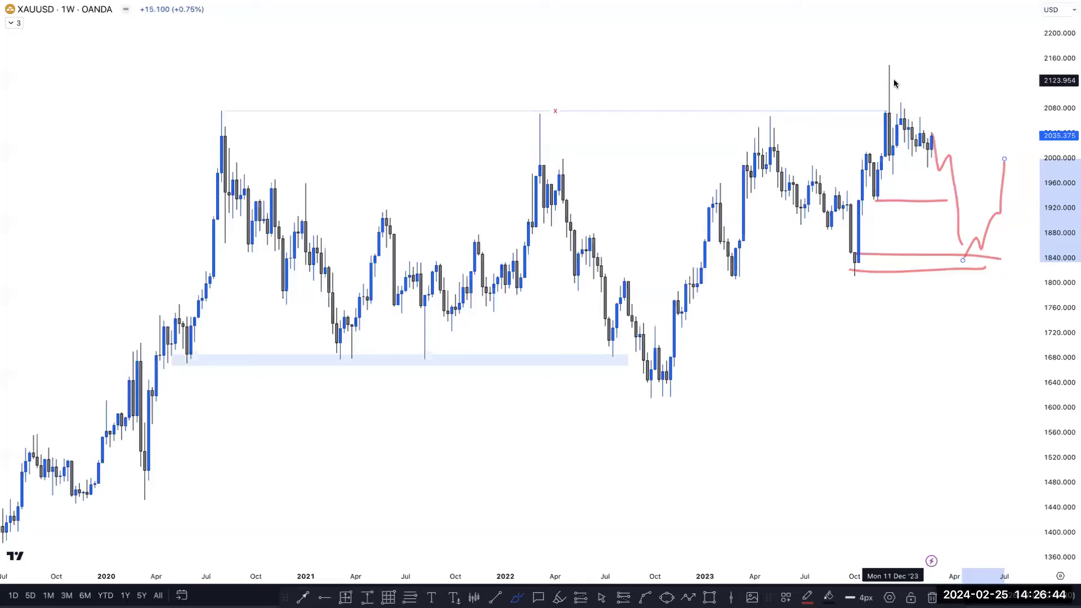
{"action": "key", "text": "Delete"}
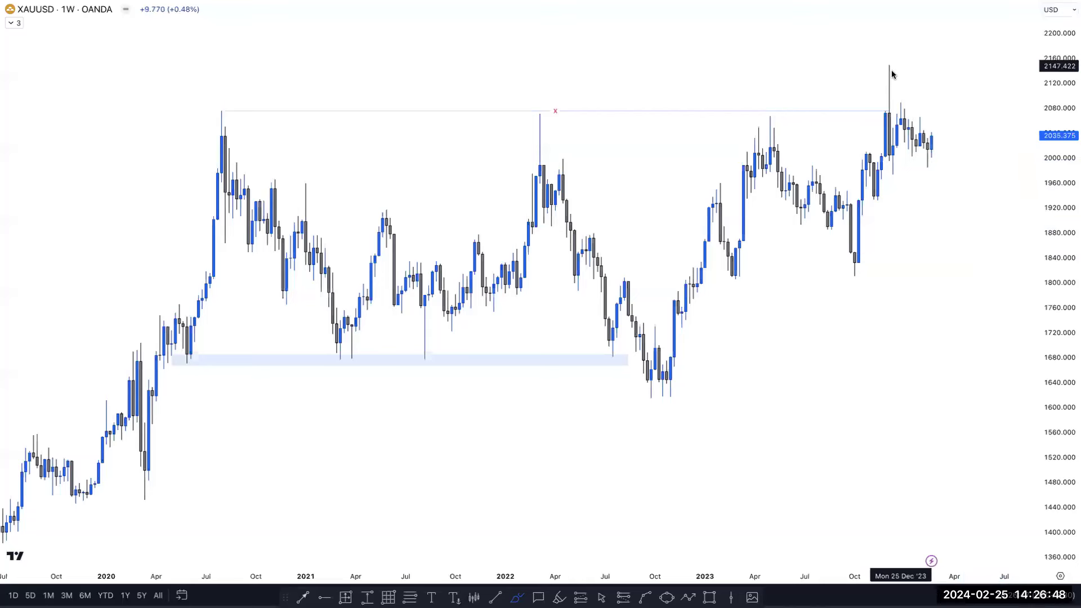
- Circle the December 2023 high with the brush and delete the circle
{"action": "left_click_drag", "start_coordinate": [892, 64], "coordinate": [895, 54]}
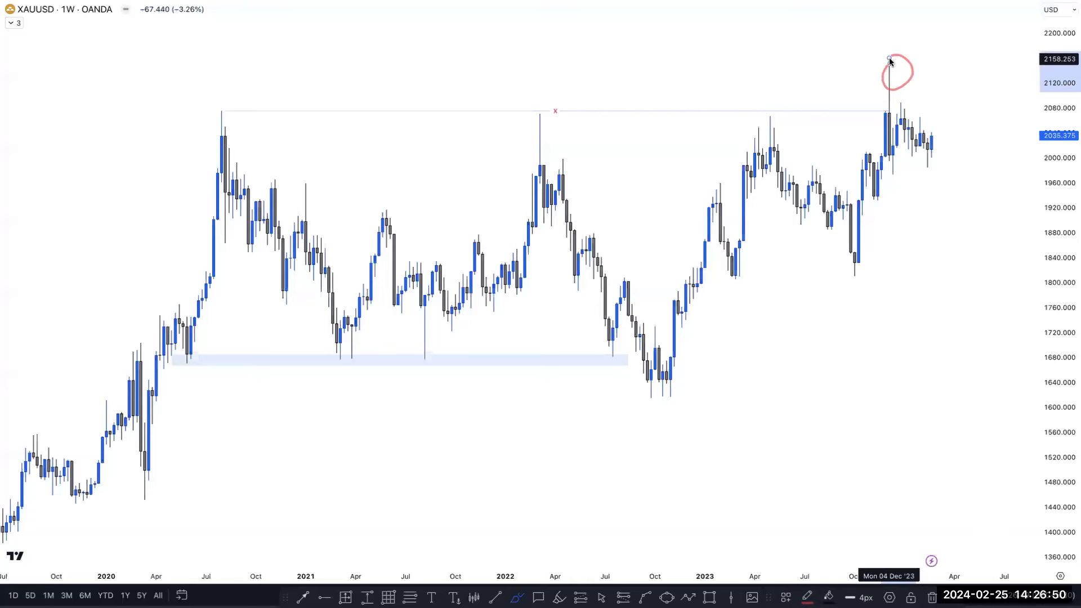
{"action": "key", "text": "Delete"}
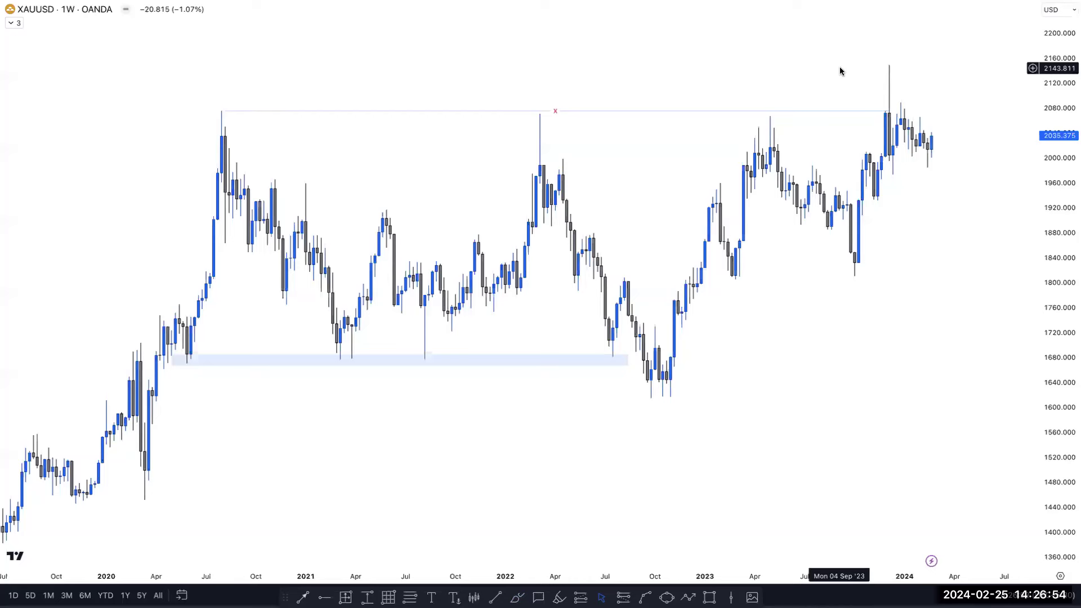
- Switch the XAUUSD chart to the 4-hour interval and frame the price action from August 2023 to February 2024
{"action": "type", "text": "4"}
{"action": "key", "text": "Return"}
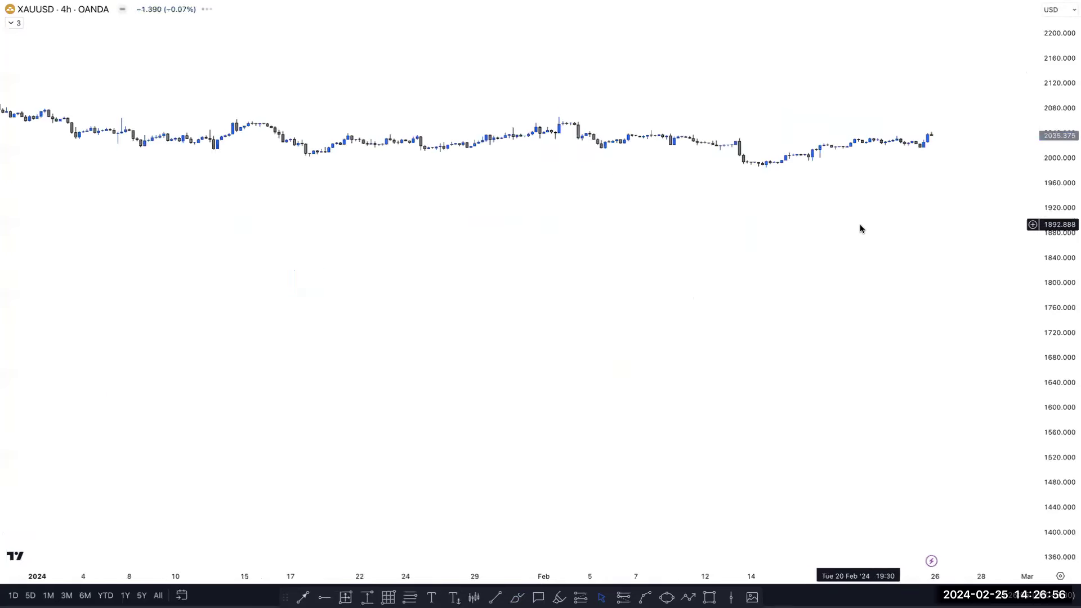
{"action": "scroll", "coordinate": [859, 226], "scroll_direction": "up", "scroll_amount": 5}
{"action": "scroll", "coordinate": [889, 234], "scroll_direction": "down", "scroll_amount": 5}
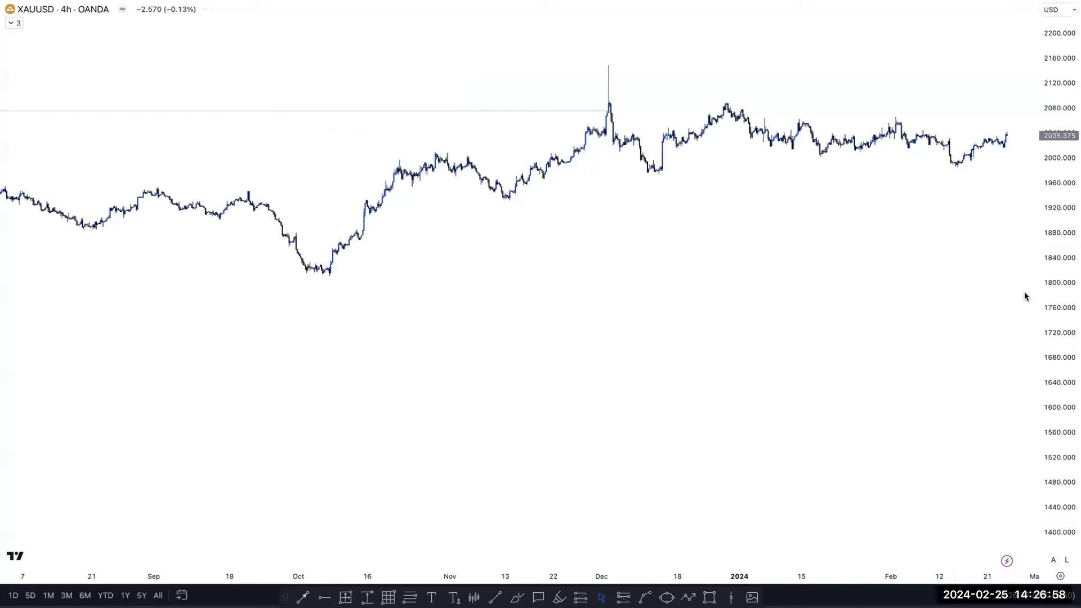
{"action": "left_click_drag", "start_coordinate": [637, 335], "coordinate": [628, 347]}
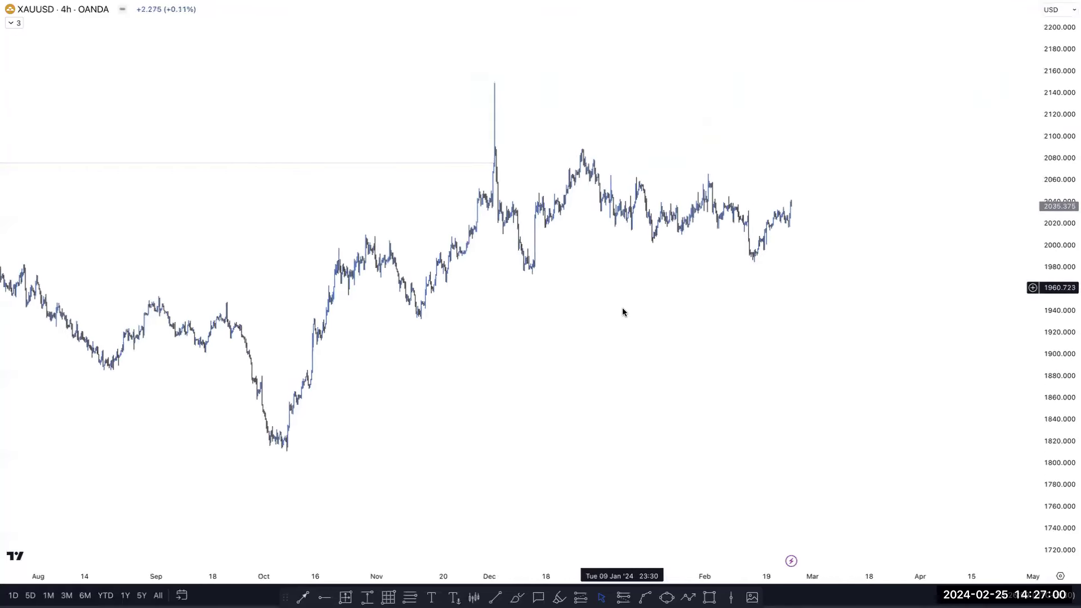
{"action": "scroll", "coordinate": [620, 321], "scroll_direction": "up", "scroll_amount": 1}
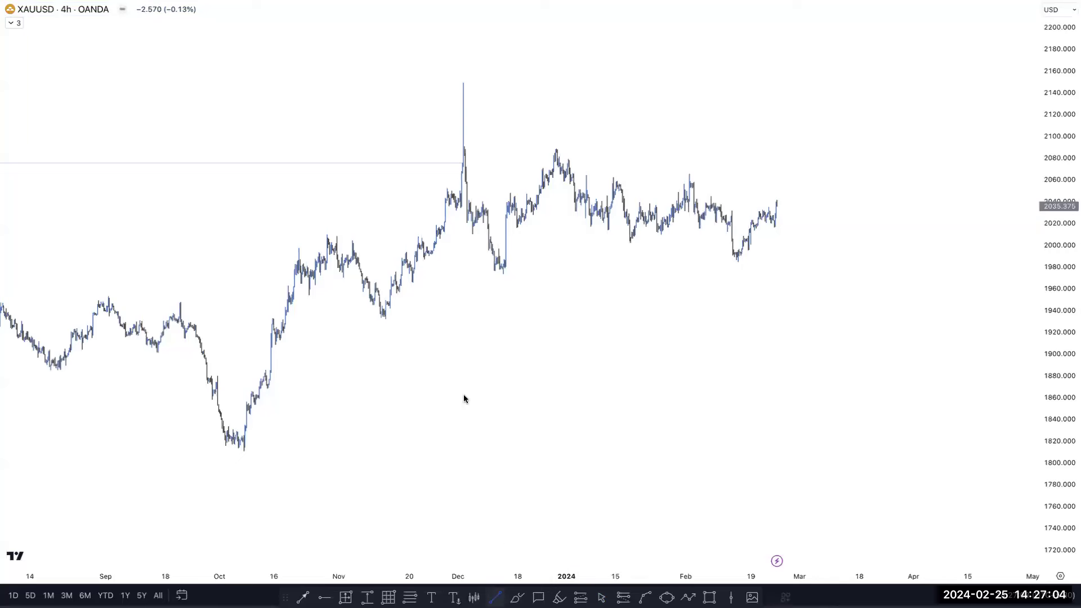
- Draw a horizontal line at about 1932 from the mid-November 2023 low to past the latest February 2024 candles
{"action": "left_click", "coordinate": [386, 322]}
{"action": "left_click", "coordinate": [804, 338]}
- Brush a level at about 2038 across the late-January 2024 highs and circle the mid-January low near 2003
{"action": "scroll", "coordinate": [1011, 336], "scroll_direction": "up", "scroll_amount": 3}
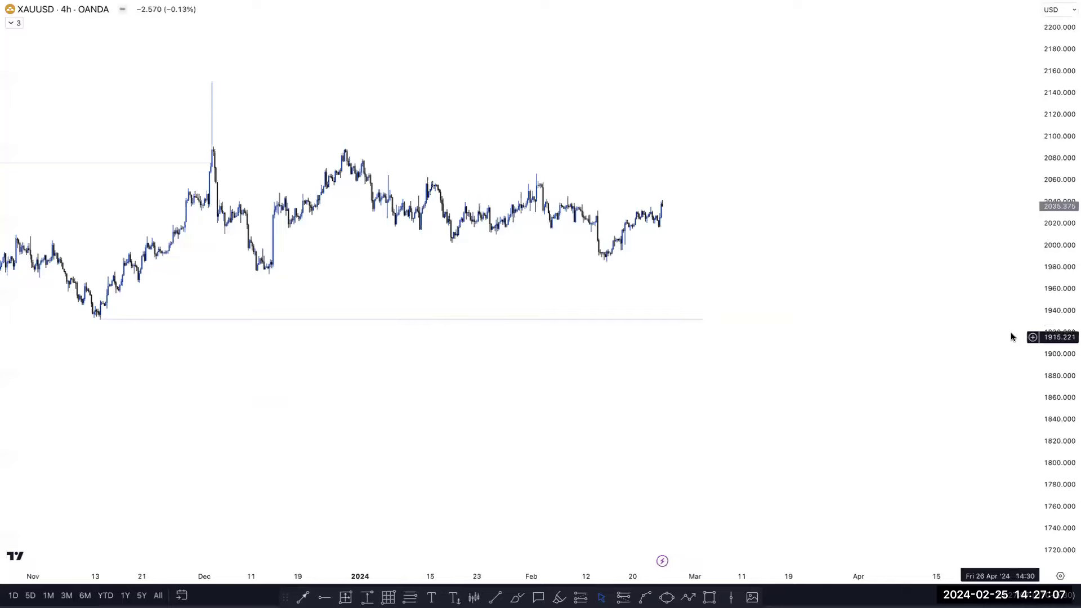
{"action": "double_click", "coordinate": [1052, 319]}
{"action": "left_click_drag", "start_coordinate": [1055, 324], "coordinate": [1003, 232]}
{"action": "left_click_drag", "start_coordinate": [751, 308], "coordinate": [904, 197]}
{"action": "scroll", "coordinate": [903, 195], "scroll_direction": "up", "scroll_amount": 4}
{"action": "scroll", "coordinate": [473, 363], "scroll_direction": "up", "scroll_amount": 3}
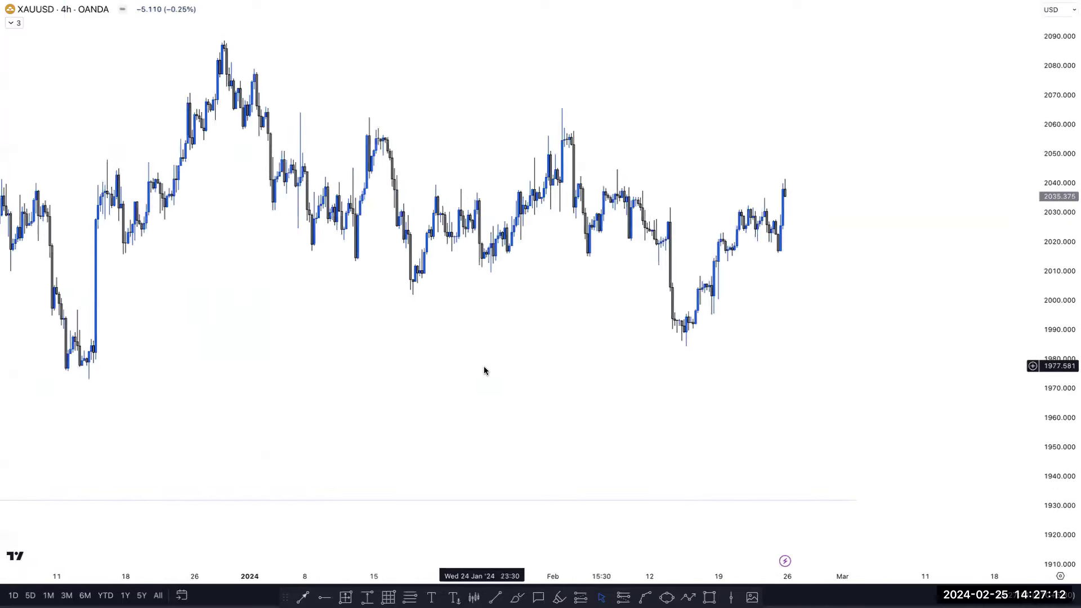
{"action": "left_click_drag", "start_coordinate": [932, 357], "coordinate": [936, 369]}
{"action": "left_click_drag", "start_coordinate": [1060, 362], "coordinate": [1051, 331]}
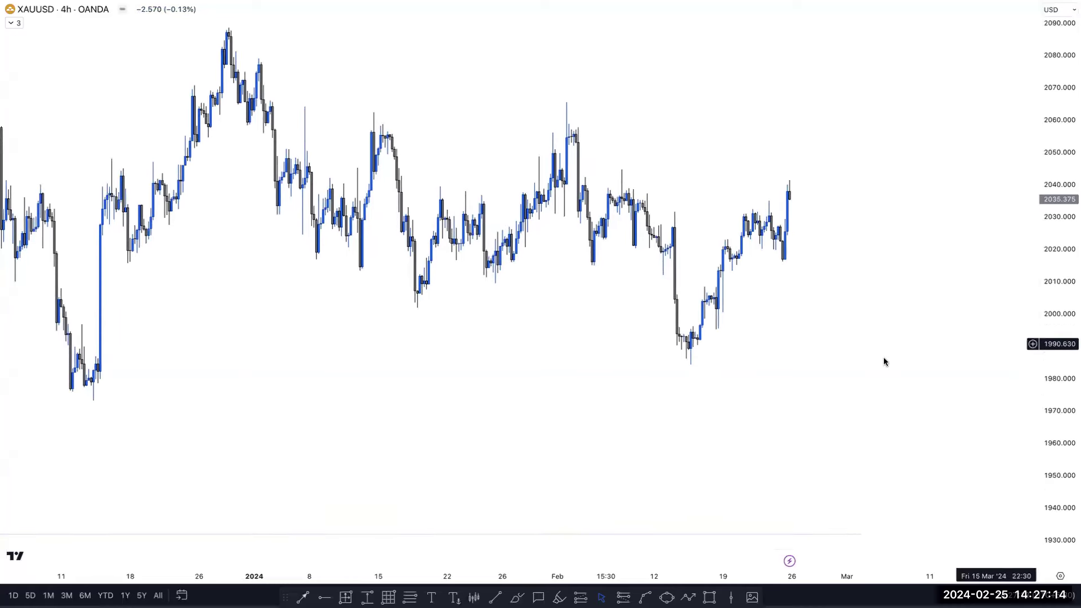
{"action": "left_click_drag", "start_coordinate": [770, 349], "coordinate": [785, 364]}
{"action": "left_click_drag", "start_coordinate": [417, 356], "coordinate": [467, 361]}
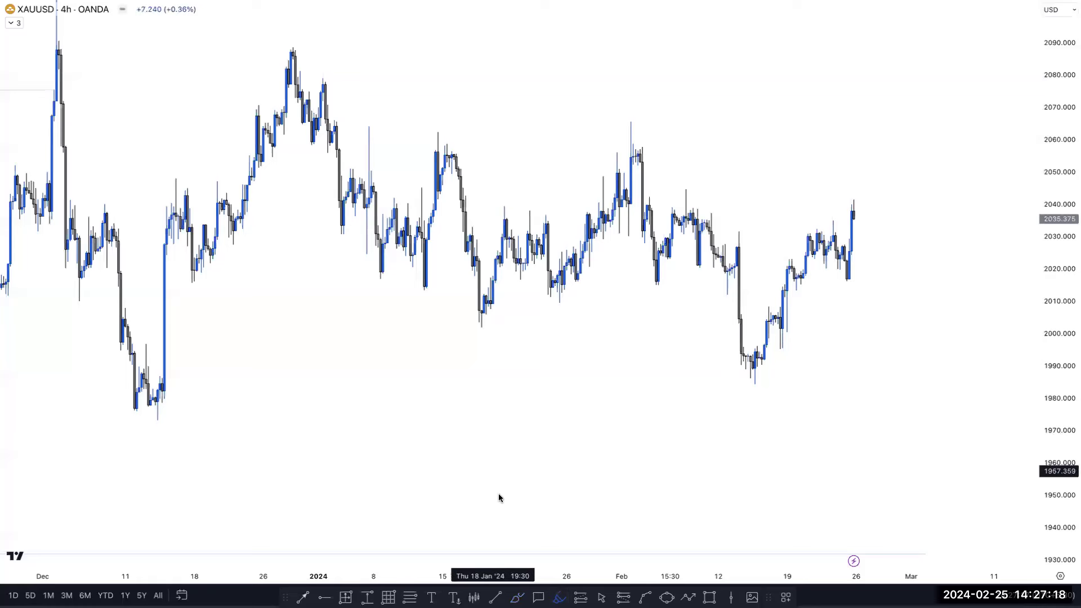
{"action": "left_click_drag", "start_coordinate": [505, 210], "coordinate": [576, 209]}
{"action": "mouse_move", "coordinate": [479, 311]}
{"action": "left_mouse_down"}
{"action": "mouse_move", "coordinate": [479, 324]}
{"action": "mouse_move", "coordinate": [478, 313]}
{"action": "left_mouse_up"}
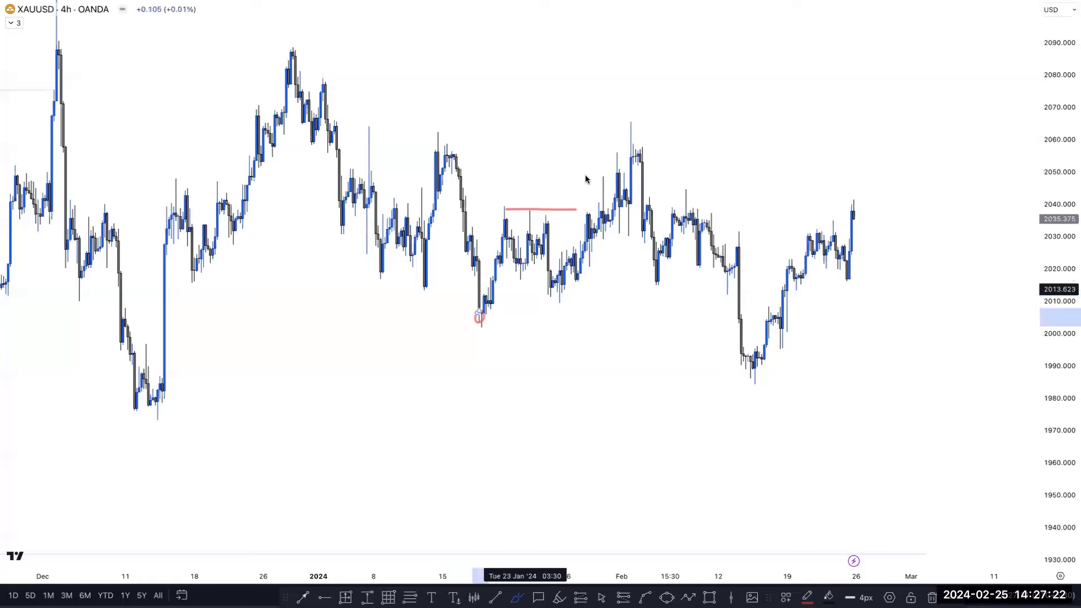
- Circle the early-February high and brush the range's upper limit at about 2060 and lower limit at about 2003
{"action": "left_click_drag", "start_coordinate": [620, 120], "coordinate": [623, 125]}
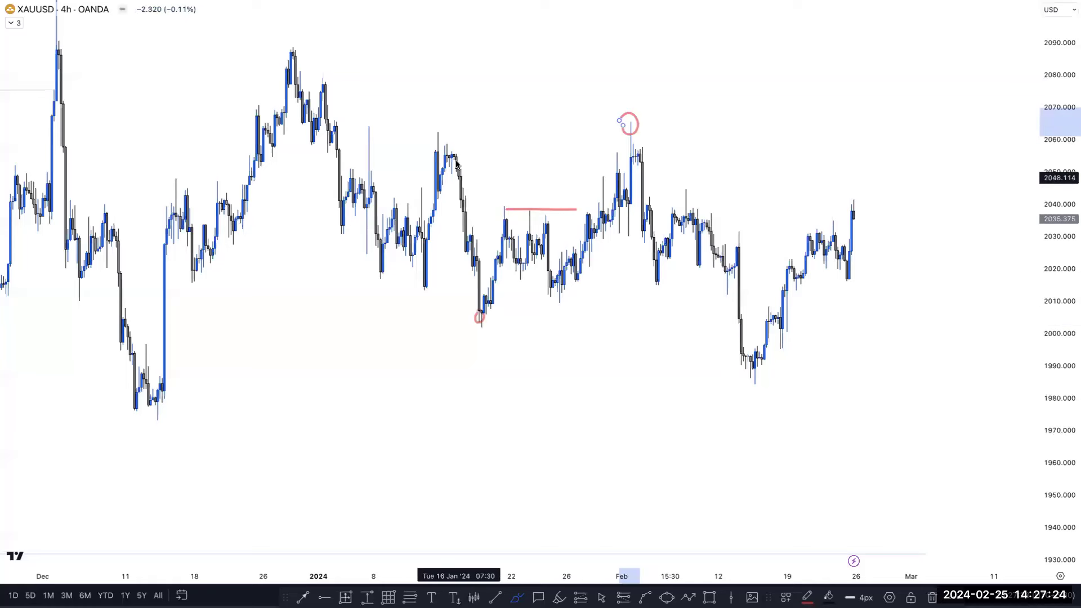
{"action": "left_click_drag", "start_coordinate": [443, 130], "coordinate": [704, 140]}
{"action": "left_click_drag", "start_coordinate": [474, 323], "coordinate": [723, 330]}
- Draw a thin horizontal line at about 2031 from the 13 February high to 22 February in place of a brushed level
{"action": "left_click_drag", "start_coordinate": [739, 230], "coordinate": [824, 231]}
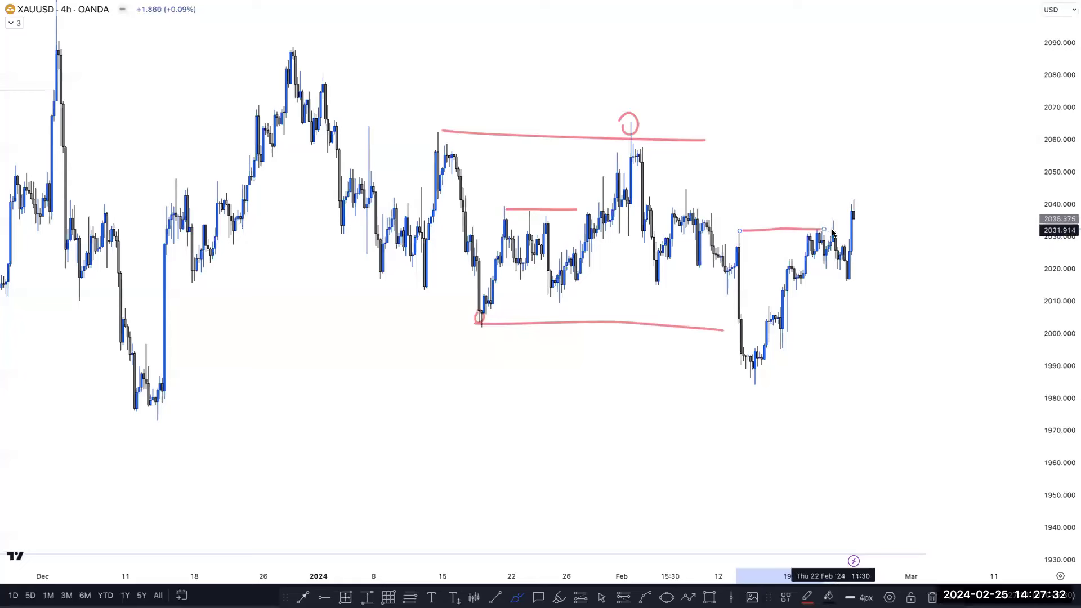
{"action": "key", "text": "Delete"}
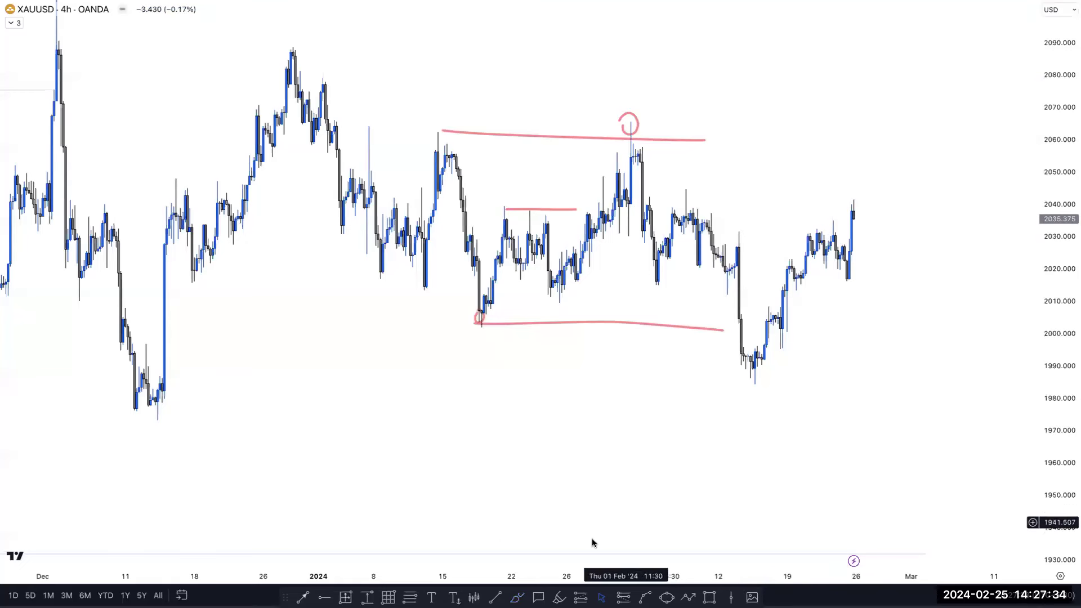
{"action": "left_click", "coordinate": [738, 233]}
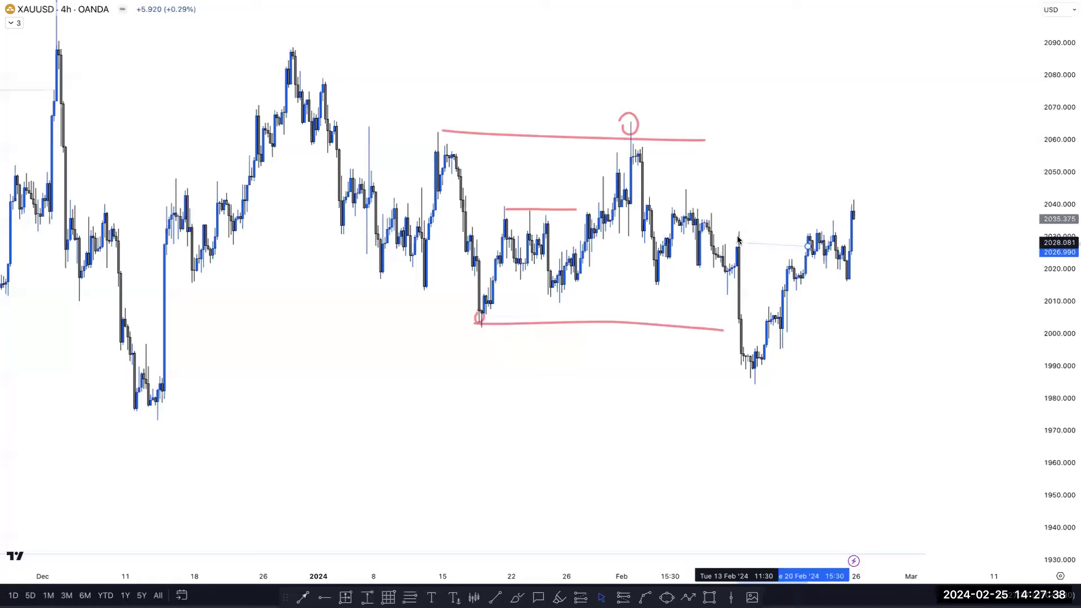
{"action": "left_click_drag", "start_coordinate": [809, 251], "coordinate": [842, 221]}
{"action": "left_click", "coordinate": [842, 226]}
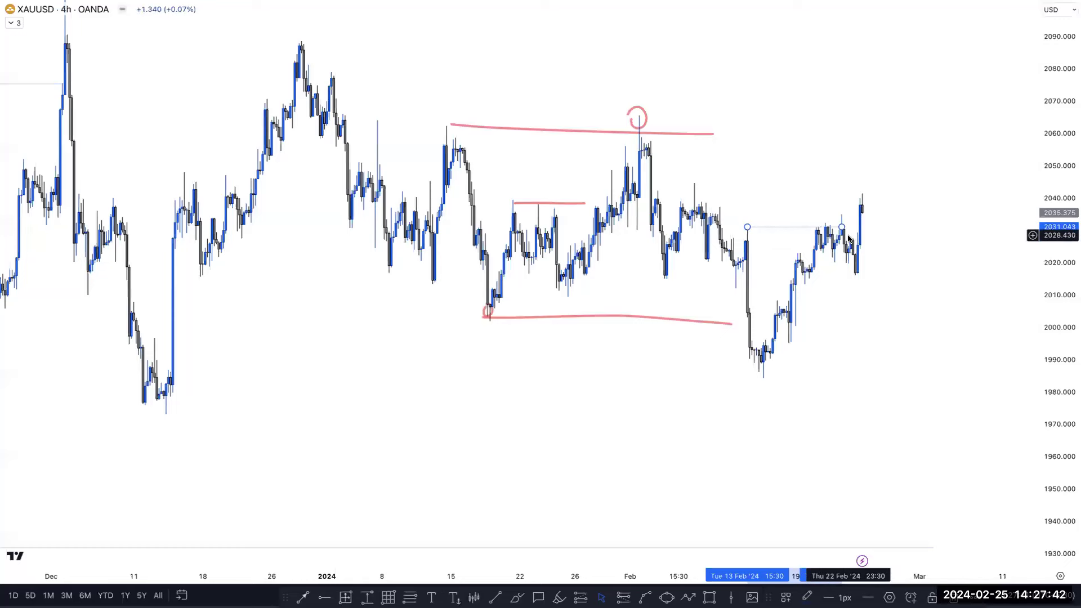
- Mark the 22 February high with an ellipse spanning about 2028.4 to 2034.9
{"action": "scroll", "coordinate": [847, 238], "scroll_direction": "up", "scroll_amount": 5}
{"action": "left_click_drag", "start_coordinate": [1053, 309], "coordinate": [1050, 53]}
{"action": "left_click_drag", "start_coordinate": [870, 174], "coordinate": [876, 197]}
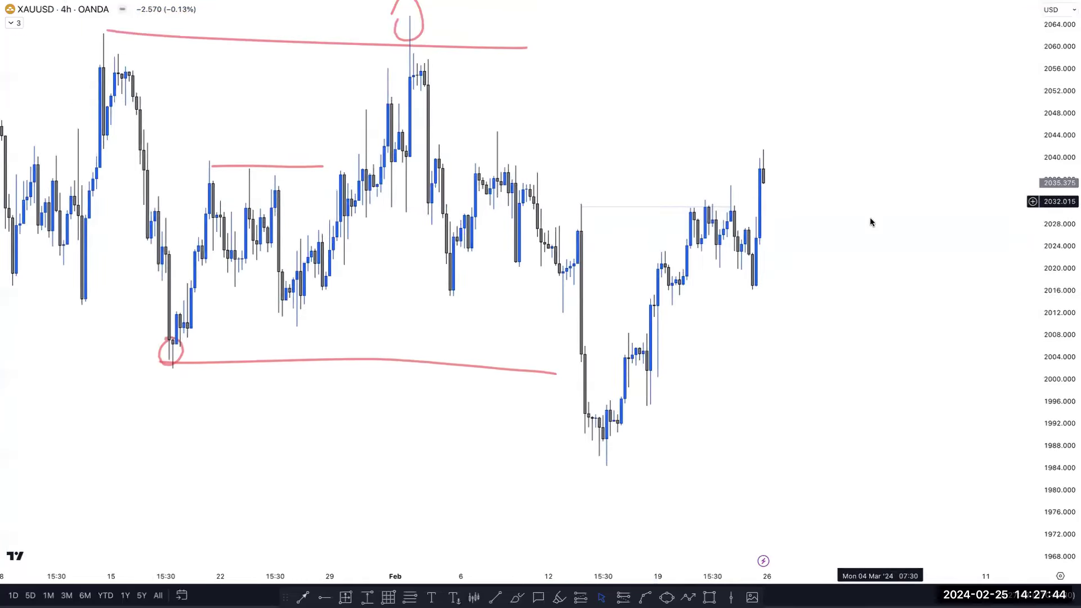
{"action": "scroll", "coordinate": [870, 223], "scroll_direction": "up", "scroll_amount": 1}
{"action": "left_click", "coordinate": [667, 597]}
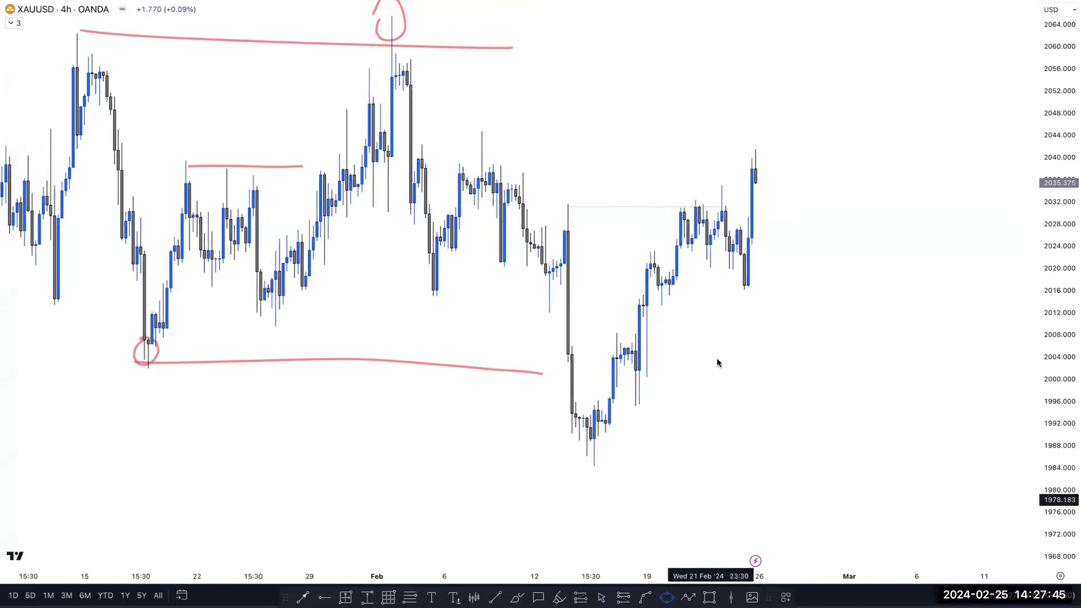
{"action": "left_click", "coordinate": [721, 222]}
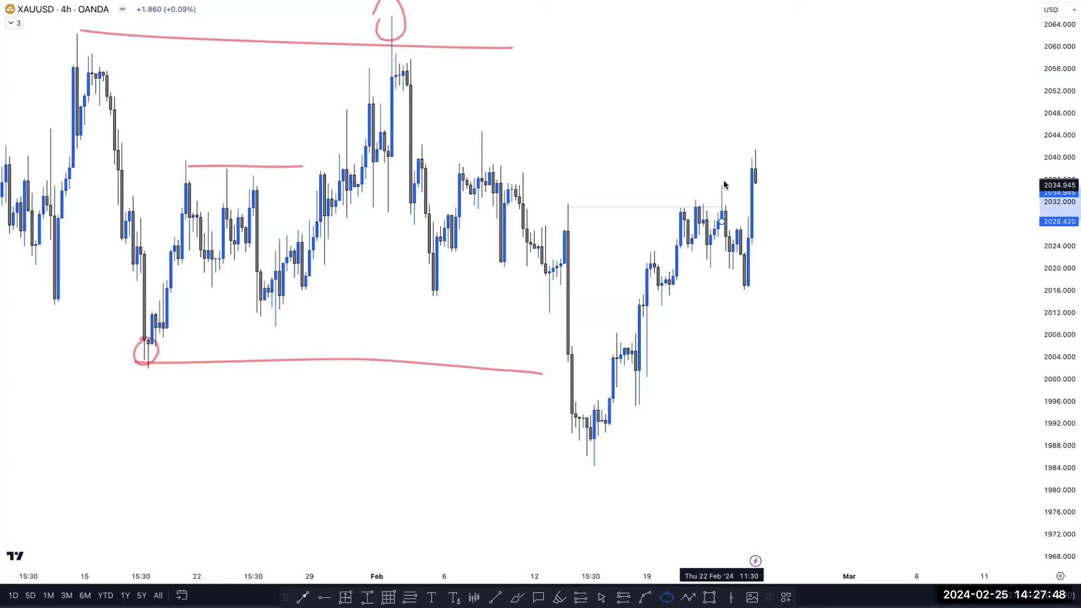
{"action": "left_click", "coordinate": [723, 185]}
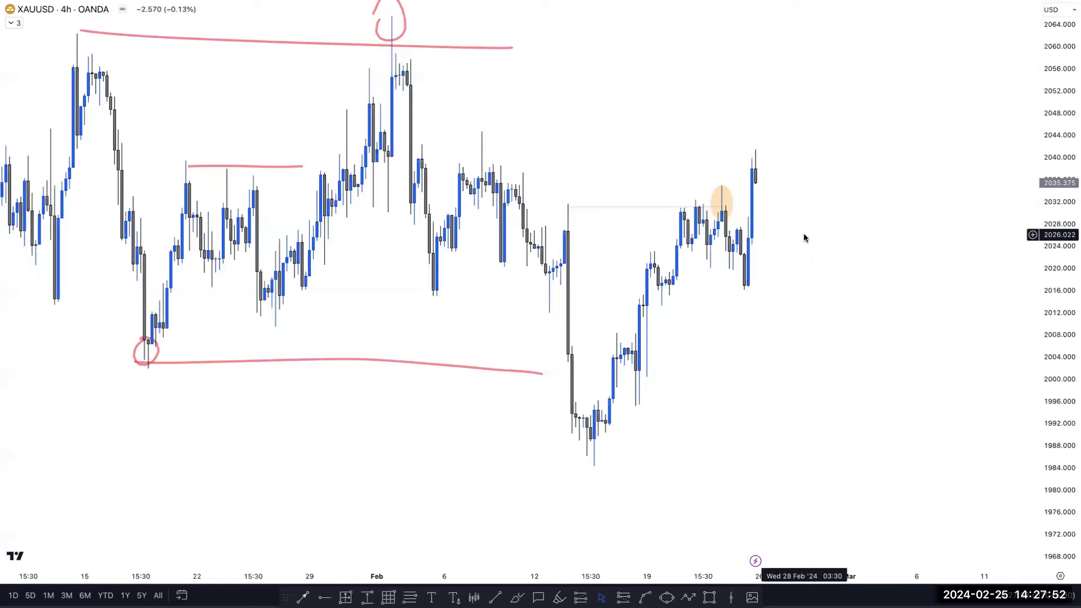
- Remove all drawings from the XAUUSD 4-hour chart
{"action": "scroll", "coordinate": [804, 238], "scroll_direction": "down", "scroll_amount": 3}
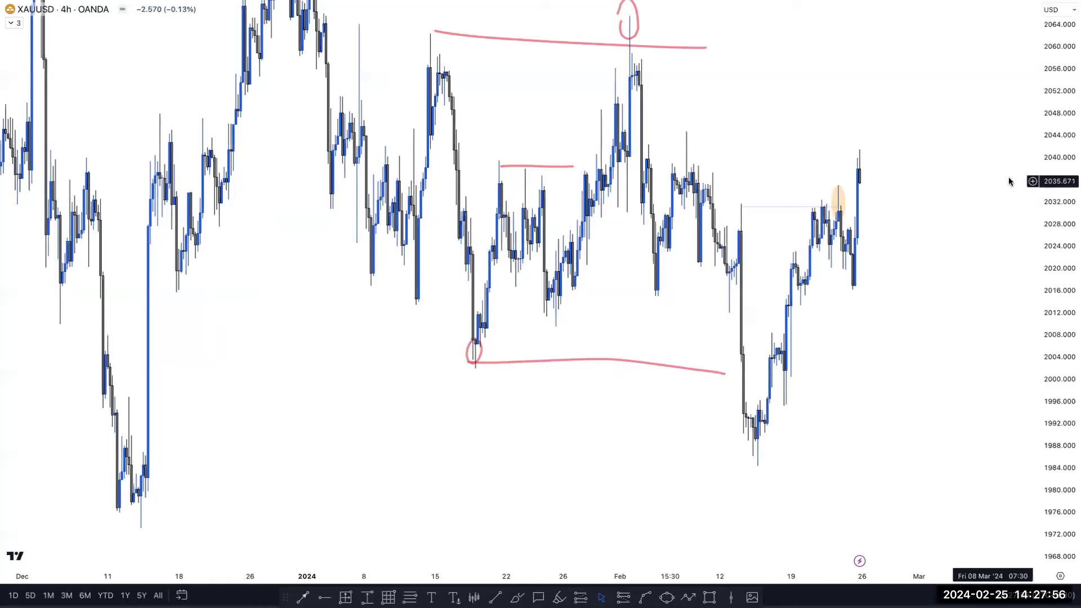
{"action": "left_click_drag", "start_coordinate": [1061, 147], "coordinate": [1053, 320]}
{"action": "left_click_drag", "start_coordinate": [908, 295], "coordinate": [834, 317]}
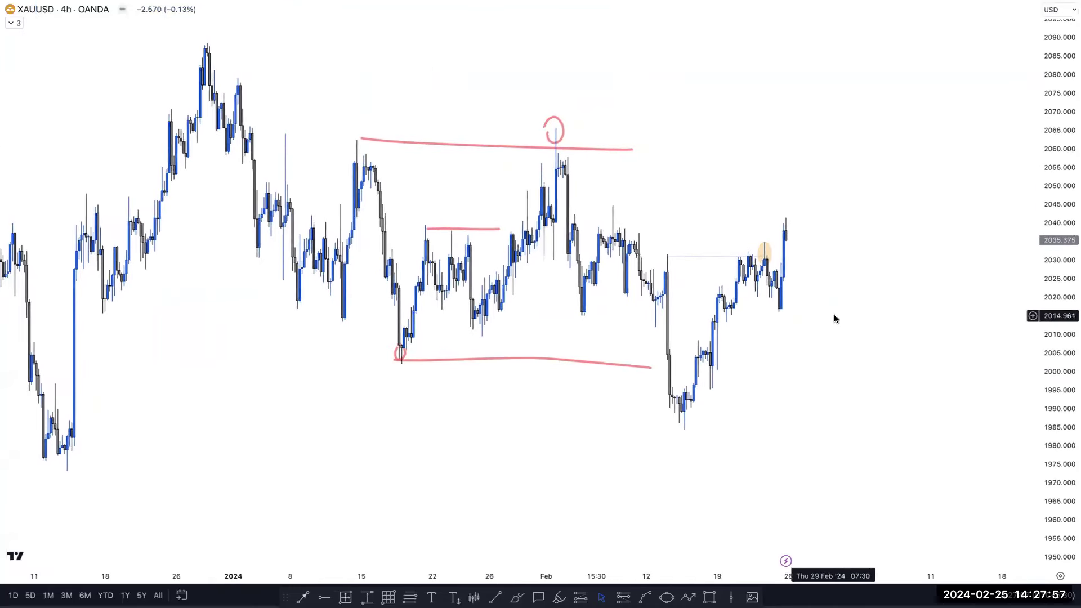
{"action": "right_click", "coordinate": [725, 171]}
{"action": "left_click", "coordinate": [743, 403]}
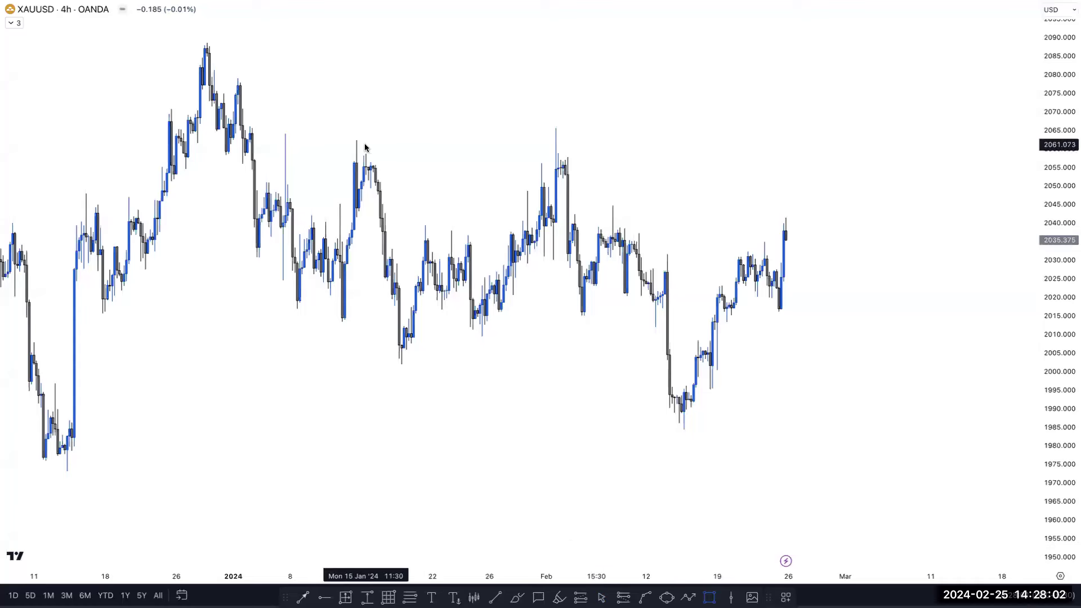
- Draw a rectangle zone from 31 January to 29 February 2024 between about 2056 and 2066, and label it POI
{"action": "left_click_drag", "start_coordinate": [357, 141], "coordinate": [831, 126]}
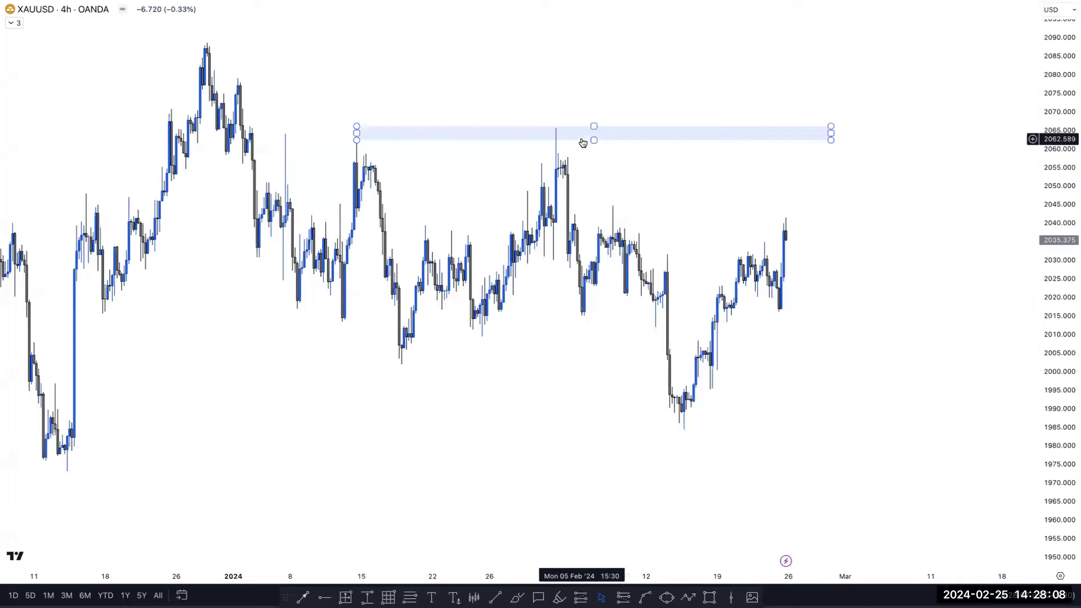
{"action": "left_click_drag", "start_coordinate": [593, 139], "coordinate": [590, 163]}
{"action": "left_click_drag", "start_coordinate": [443, 149], "coordinate": [541, 144]}
{"action": "left_click", "coordinate": [847, 218]}
{"action": "left_click", "coordinate": [663, 229]}
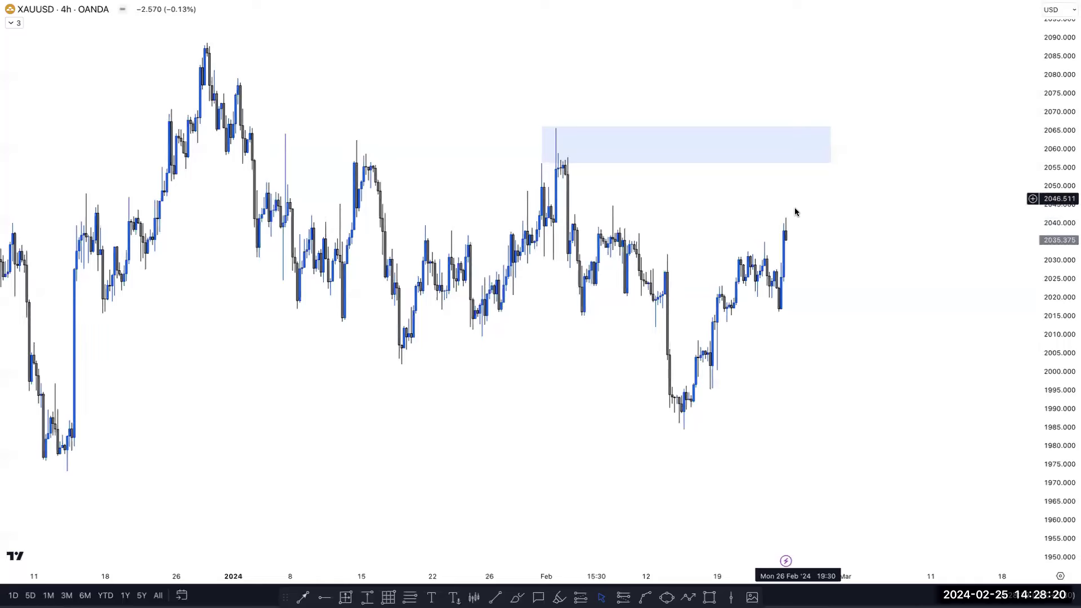
{"action": "double_click", "coordinate": [828, 146]}
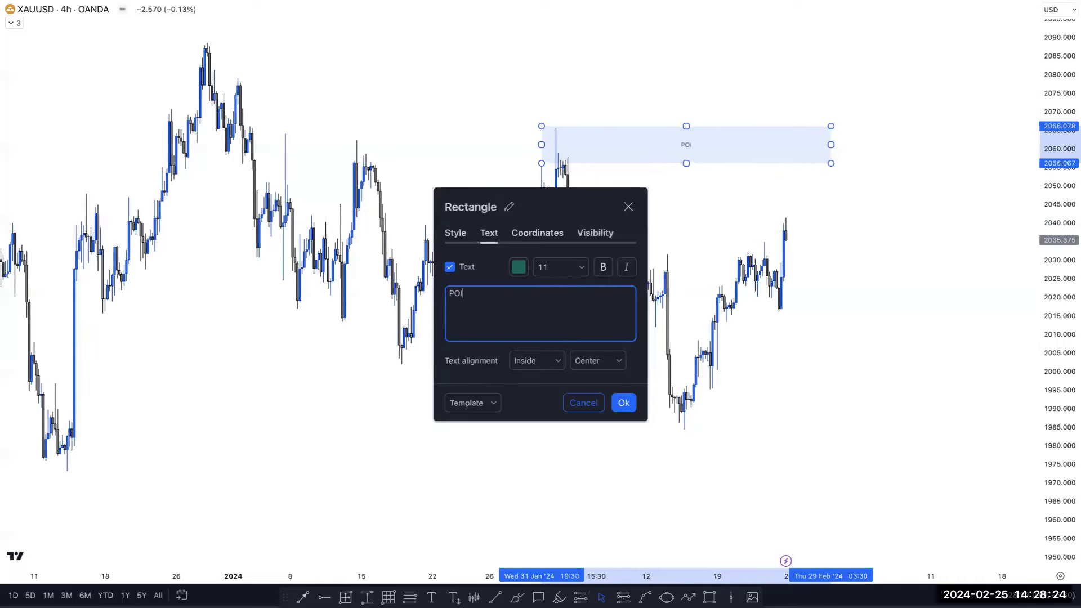
{"action": "left_click", "coordinate": [623, 403]}
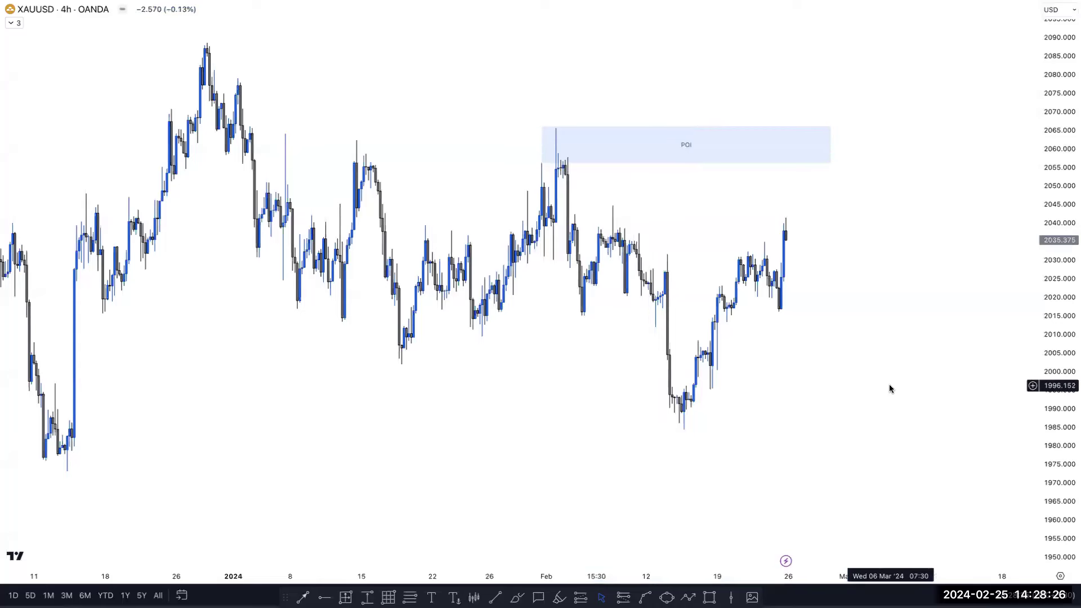
- Switch the XAUUSD chart to the 15-minute interval and frame the price action from 21 to 26 February
{"action": "type", "text": "15"}
{"action": "key", "text": "Return"}
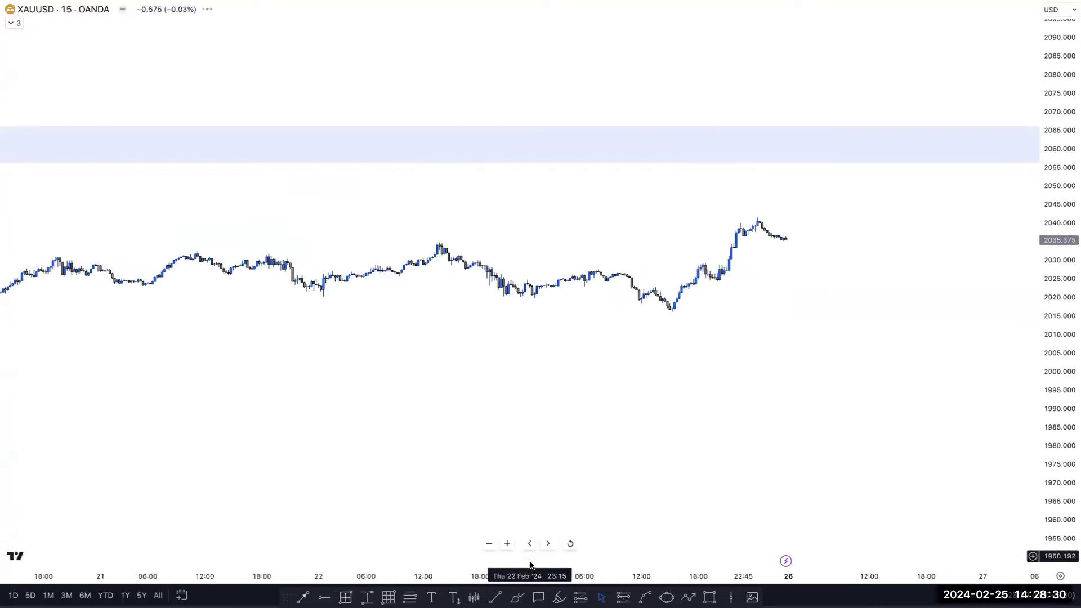
{"action": "left_click", "coordinate": [572, 544]}
{"action": "scroll", "coordinate": [836, 406], "scroll_direction": "down", "scroll_amount": 3}
{"action": "left_click_drag", "start_coordinate": [1057, 240], "coordinate": [1057, 276]}
{"action": "left_click_drag", "start_coordinate": [808, 330], "coordinate": [518, 413]}
{"action": "scroll", "coordinate": [701, 375], "scroll_direction": "left", "scroll_amount": 3}
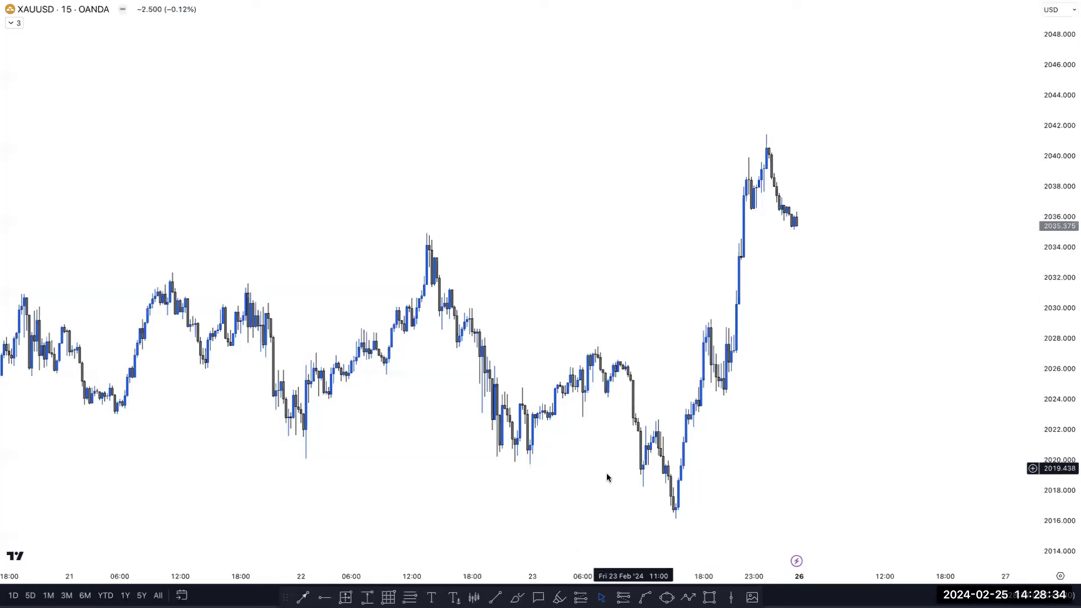
- Circle the 22 February high and 23 February low, and brush levels at about 2032 and from the 22 February high
{"action": "left_click", "coordinate": [517, 598]}
{"action": "scroll", "coordinate": [544, 275], "scroll_direction": "down", "scroll_amount": 4}
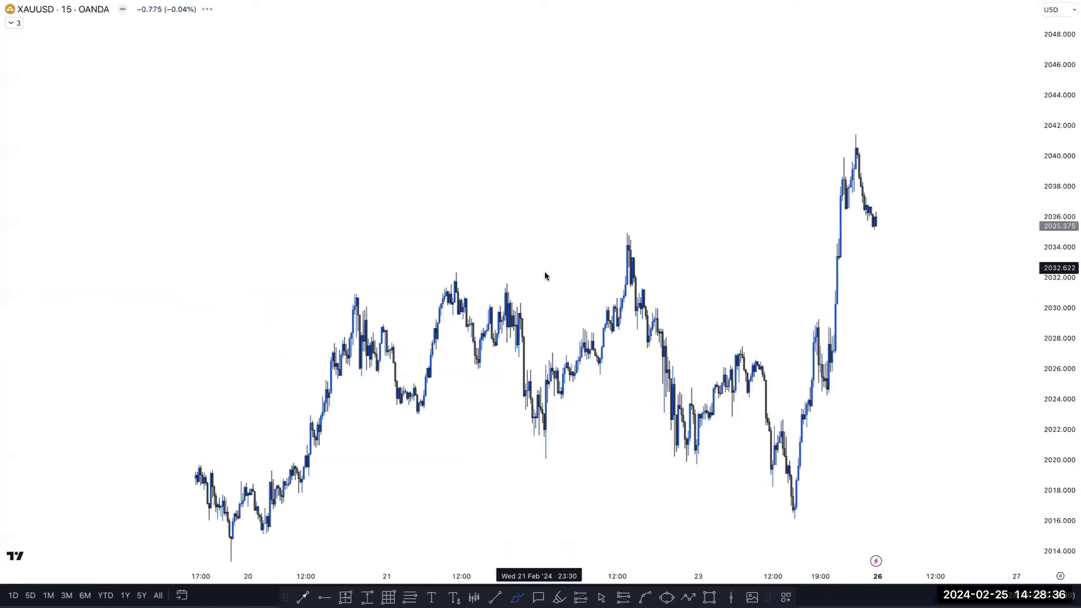
{"action": "left_click_drag", "start_coordinate": [628, 232], "coordinate": [632, 230]}
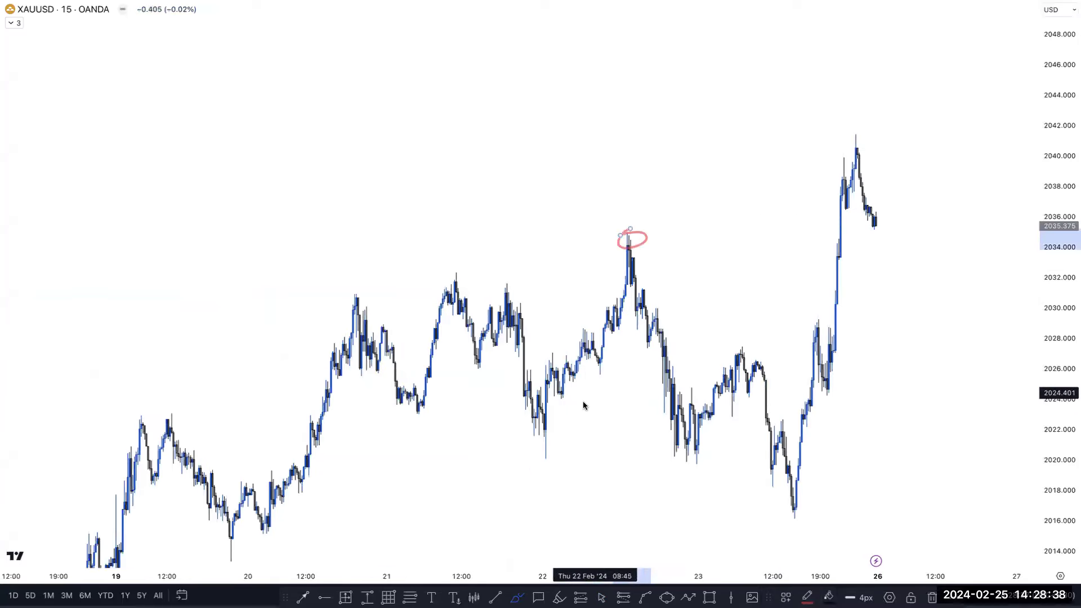
{"action": "left_click_drag", "start_coordinate": [785, 509], "coordinate": [781, 496]}
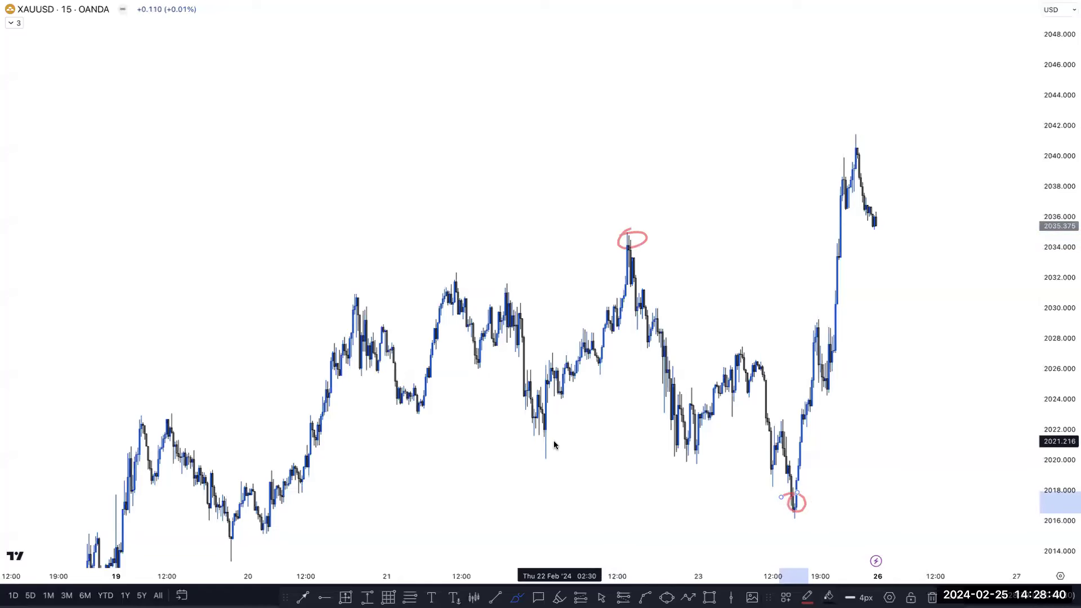
{"action": "left_click_drag", "start_coordinate": [399, 284], "coordinate": [651, 278]}
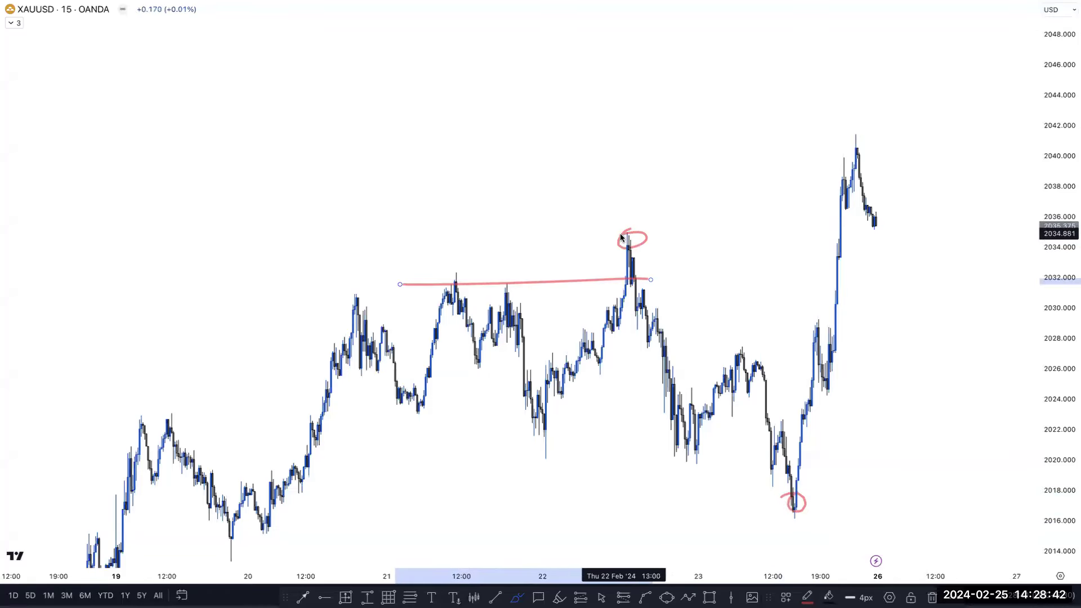
{"action": "left_click_drag", "start_coordinate": [625, 236], "coordinate": [951, 248]}
{"action": "scroll", "coordinate": [877, 237], "scroll_direction": "up", "scroll_amount": 3}
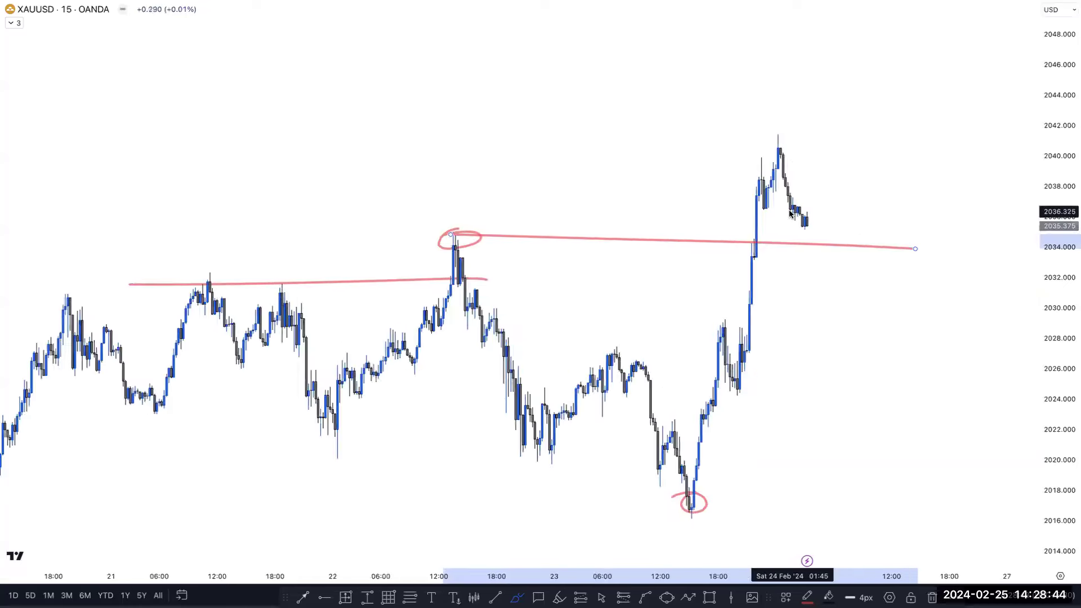
- Sketch price pulling back between levels brushed at about 2029 and 2025, and rallying to a level at about 2041
{"action": "mouse_move", "coordinate": [763, 209]}
{"action": "left_mouse_down"}
{"action": "mouse_move", "coordinate": [781, 208]}
{"action": "mouse_move", "coordinate": [850, 253]}
{"action": "mouse_move", "coordinate": [864, 334]}
{"action": "left_mouse_up"}
{"action": "left_click_drag", "start_coordinate": [718, 318], "coordinate": [946, 333]}
{"action": "left_click_drag", "start_coordinate": [719, 386], "coordinate": [900, 376]}
{"action": "mouse_move", "coordinate": [866, 324]}
{"action": "left_mouse_down"}
{"action": "mouse_move", "coordinate": [865, 333]}
{"action": "mouse_move", "coordinate": [920, 279]}
{"action": "mouse_move", "coordinate": [962, 139]}
{"action": "left_mouse_up"}
{"action": "left_click_drag", "start_coordinate": [767, 136], "coordinate": [961, 135]}
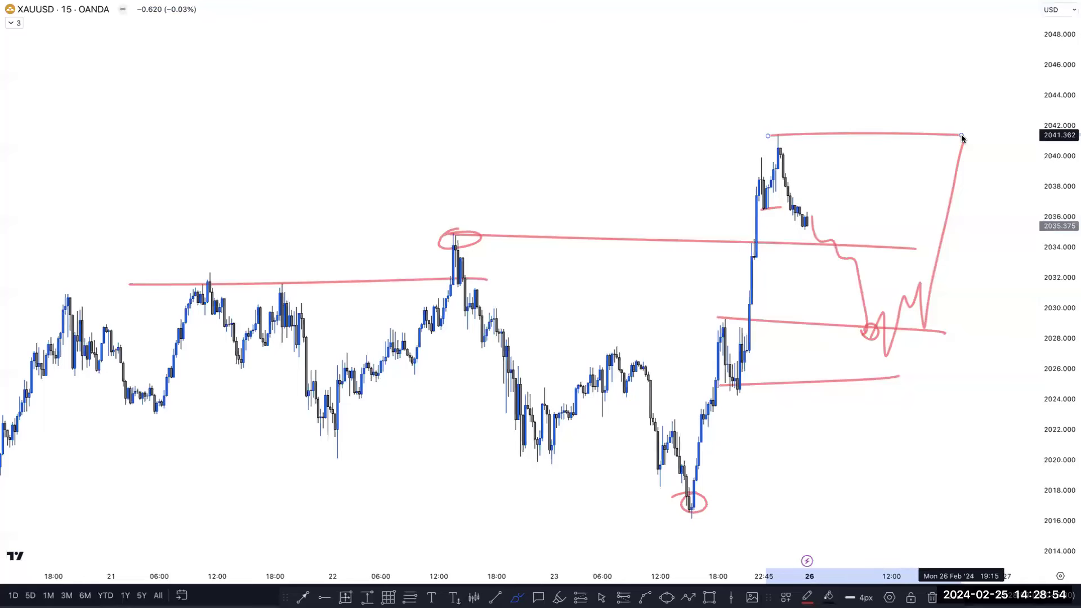
- Undo all brush strokes on the 15-minute chart and return to the selection cursor
{"action": "key", "text": "ctrl+z"}
{"action": "key", "text": "ctrl+z"}
{"action": "key", "text": "ctrl+z"}
{"action": "key", "text": "ctrl+z"}
{"action": "key", "text": "ctrl+z"}
{"action": "key", "text": "ctrl+z"}
{"action": "key", "text": "ctrl+z"}
{"action": "key", "text": "ctrl+z"}
{"action": "key", "text": "ctrl+z"}
{"action": "key", "text": "ctrl+z"}
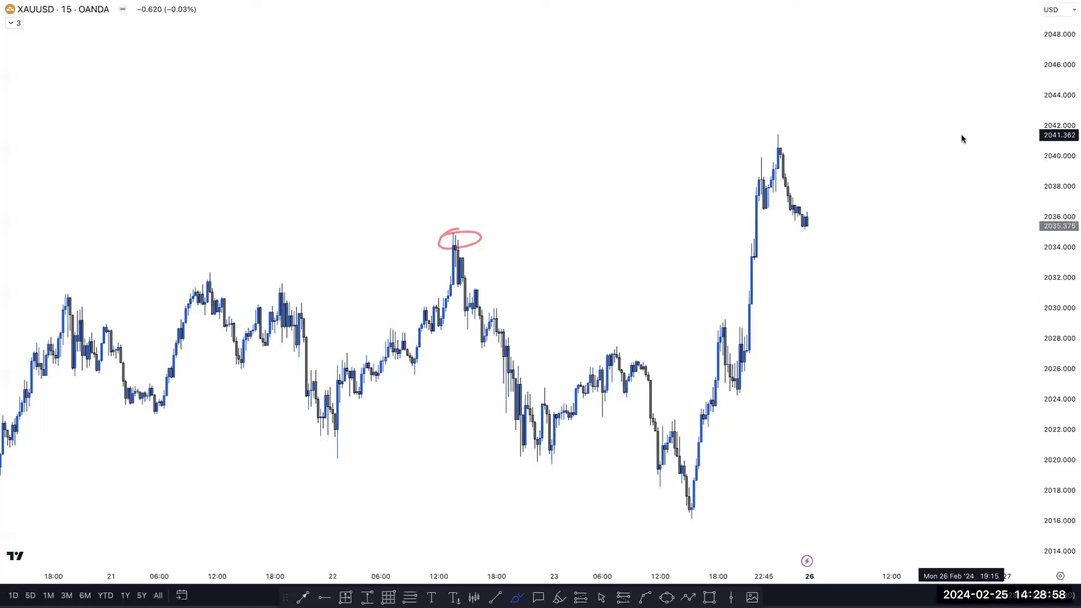
{"action": "key", "text": "ctrl+z"}
{"action": "left_click", "coordinate": [601, 597]}
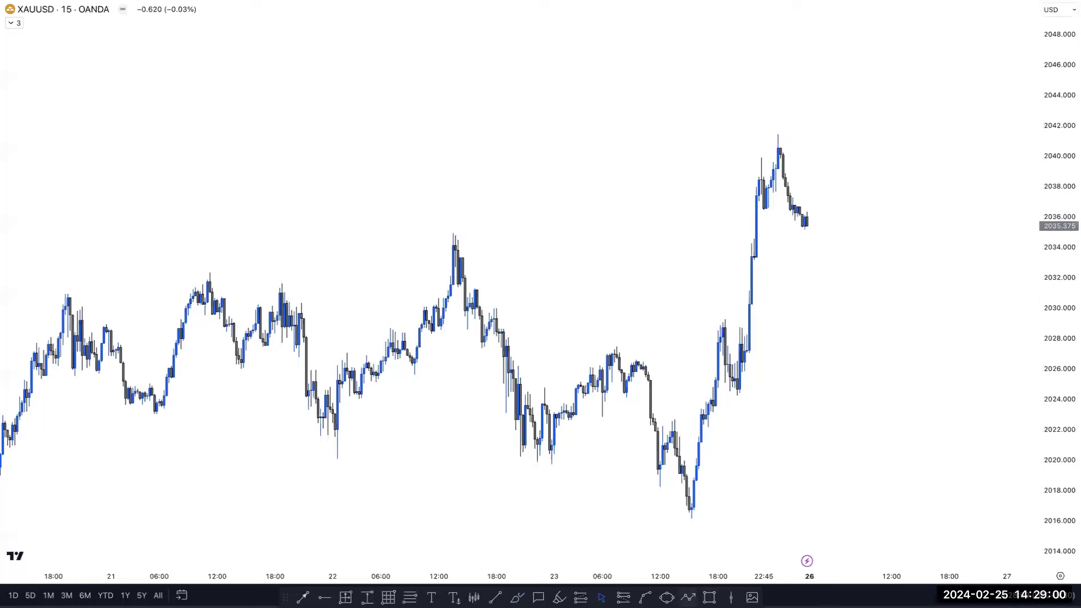
- Draw a rectangle zone around the 23 February consolidation from about 2024 to 2029, extending its start to cover the preceding swing high
{"action": "left_click", "coordinate": [709, 597]}
{"action": "mouse_move", "coordinate": [725, 321]}
{"action": "left_mouse_down"}
{"action": "mouse_move", "coordinate": [737, 388]}
{"action": "mouse_move", "coordinate": [789, 354]}
{"action": "mouse_move", "coordinate": [896, 355]}
{"action": "mouse_move", "coordinate": [766, 347]}
{"action": "left_mouse_up"}
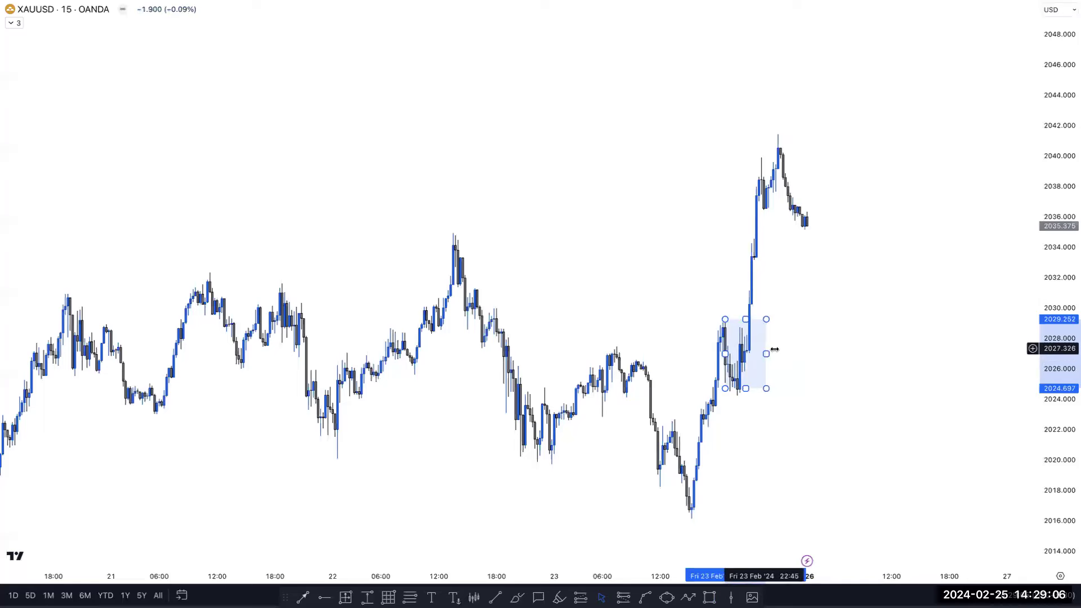
{"action": "left_click", "coordinate": [827, 596]}
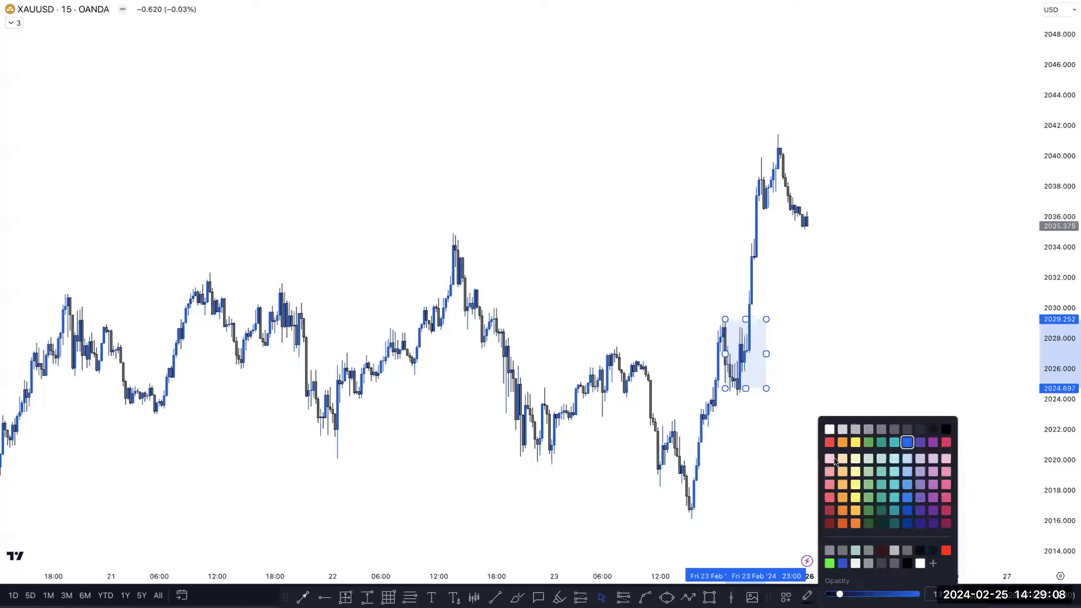
{"action": "left_click", "coordinate": [873, 273]}
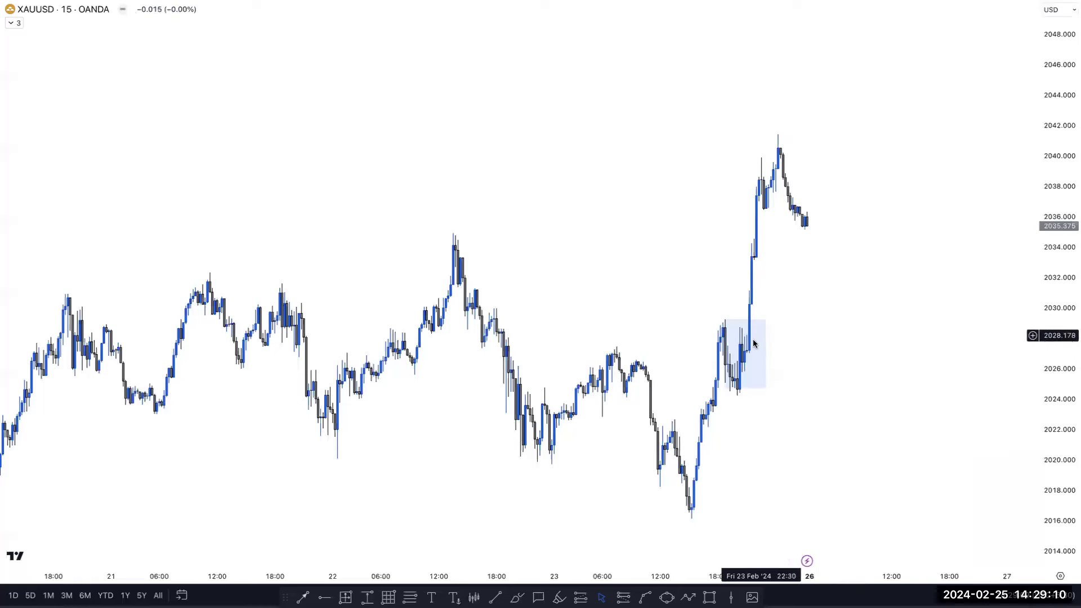
{"action": "left_click_drag", "start_coordinate": [725, 353], "coordinate": [717, 353]}
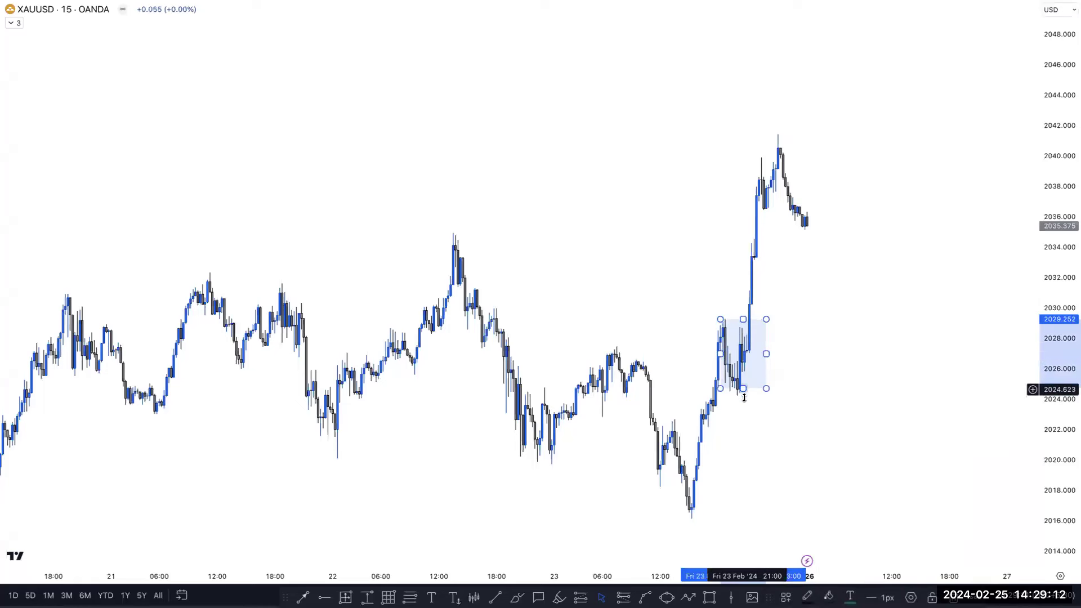
{"action": "left_click", "coordinate": [789, 350]}
{"action": "left_click_drag", "start_coordinate": [869, 330], "coordinate": [787, 336]}
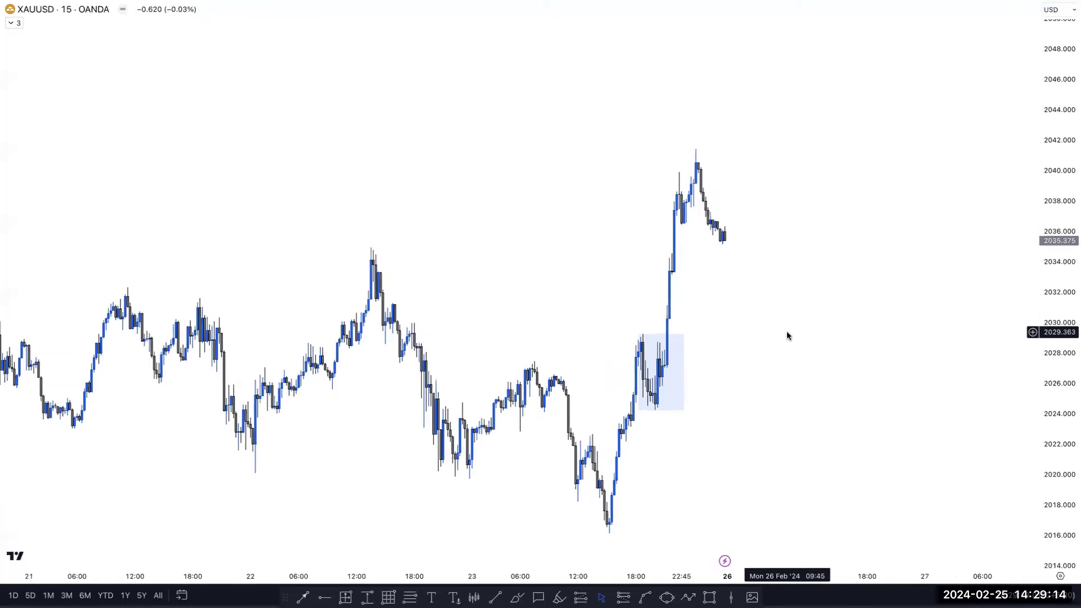
- Switch the XAUUSD chart to the 5-minute interval and examine the marked zone and the rally out of it
{"action": "type", "text": "5"}
{"action": "key", "text": "Return"}
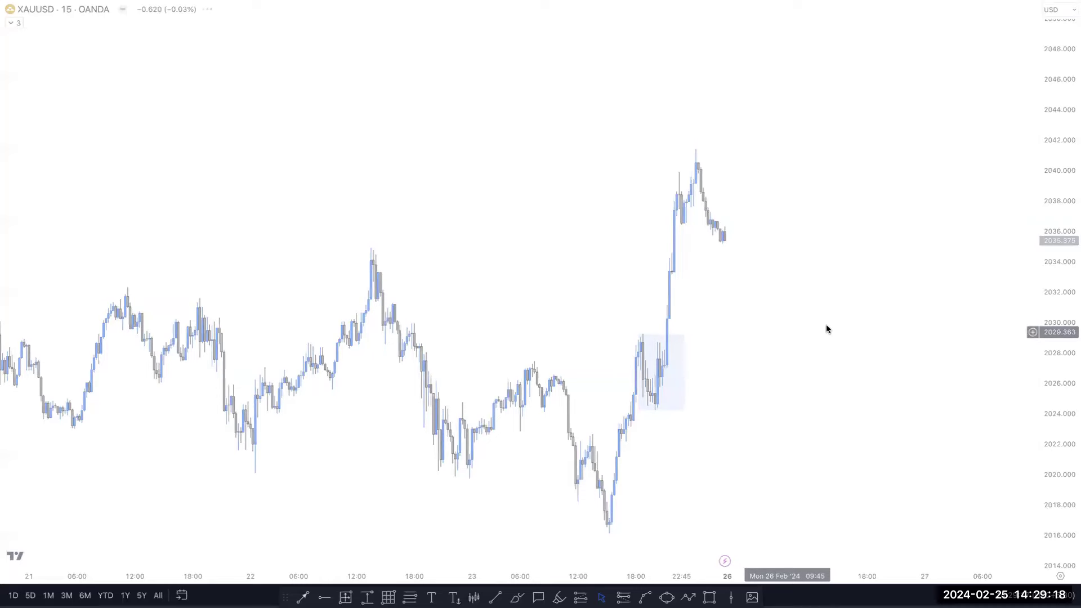
{"action": "left_click_drag", "start_coordinate": [1060, 279], "coordinate": [1058, 163]}
{"action": "left_click_drag", "start_coordinate": [724, 275], "coordinate": [611, 275]}
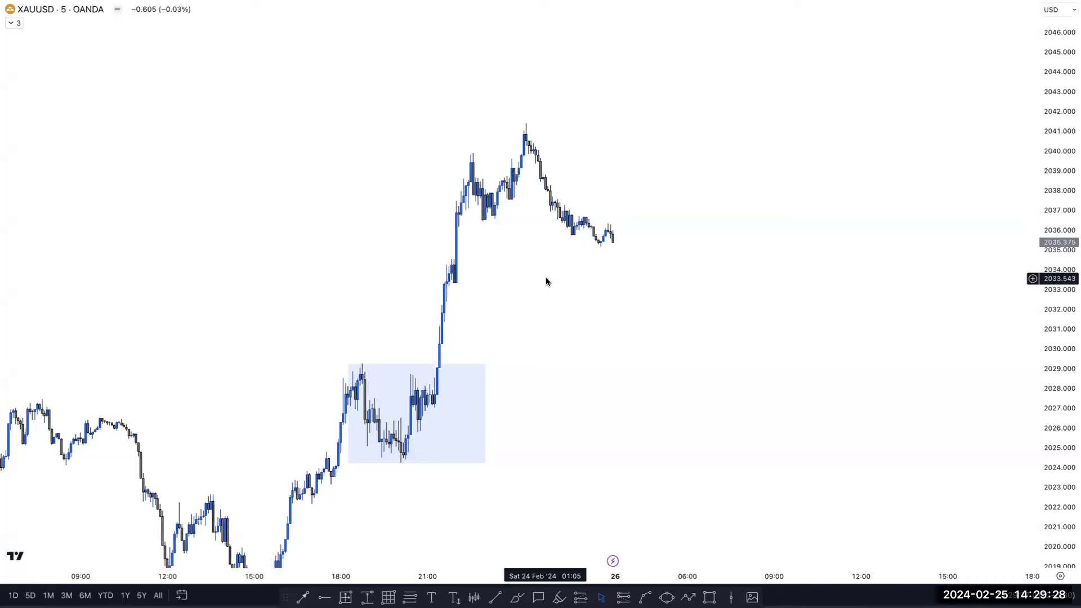
- Return XAUUSD to the 15-minute interval and review the price action from 20 to 26 February around the zone
{"action": "type", "text": "15"}
{"action": "key", "text": "Return"}
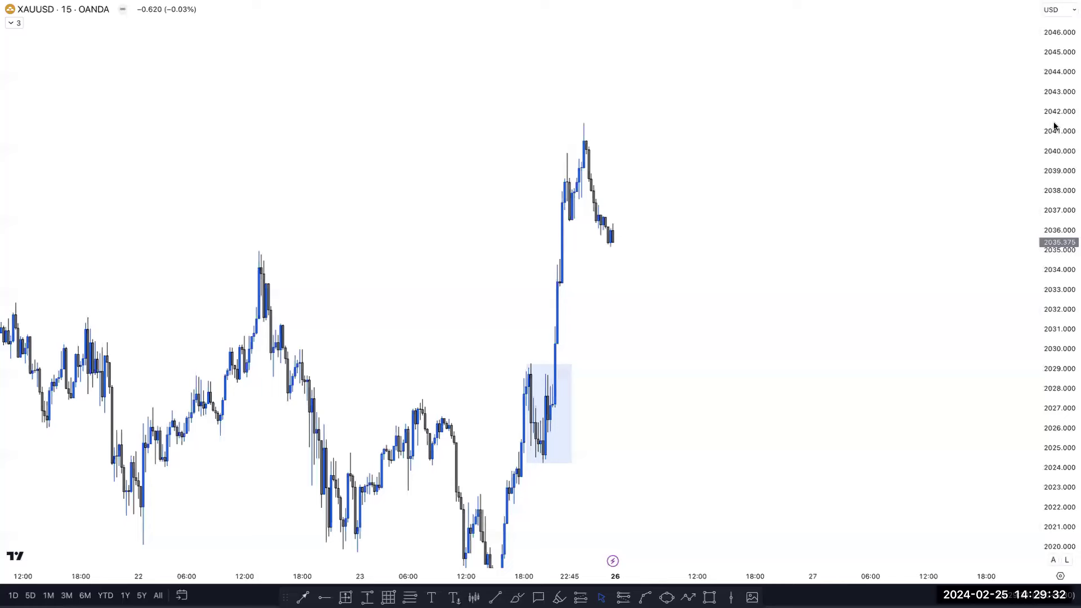
{"action": "left_click_drag", "start_coordinate": [1054, 126], "coordinate": [1008, 323]}
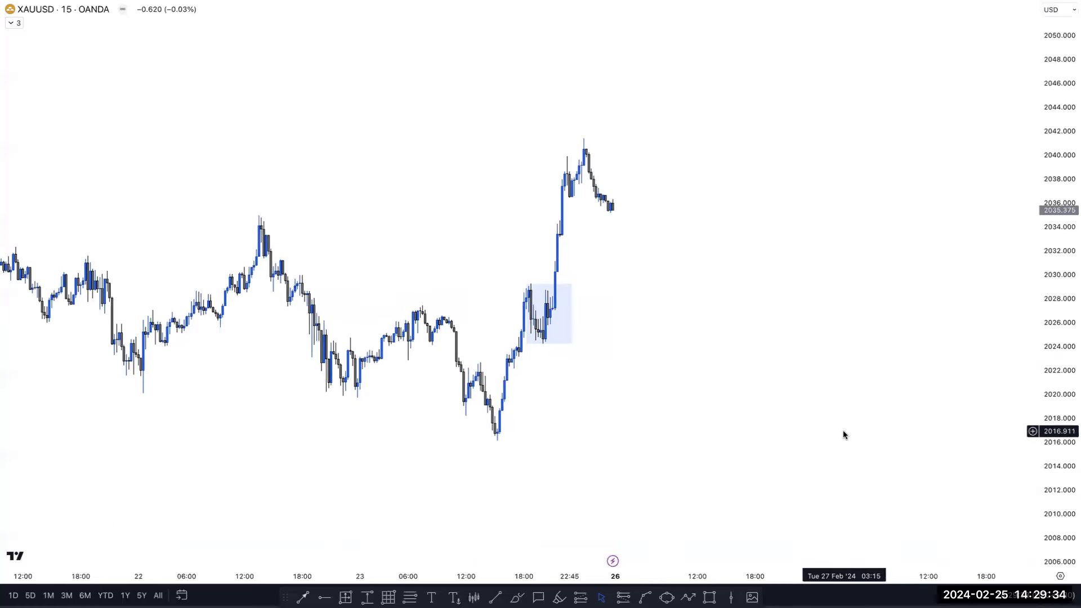
{"action": "scroll", "coordinate": [843, 434], "scroll_direction": "down", "scroll_amount": 2}
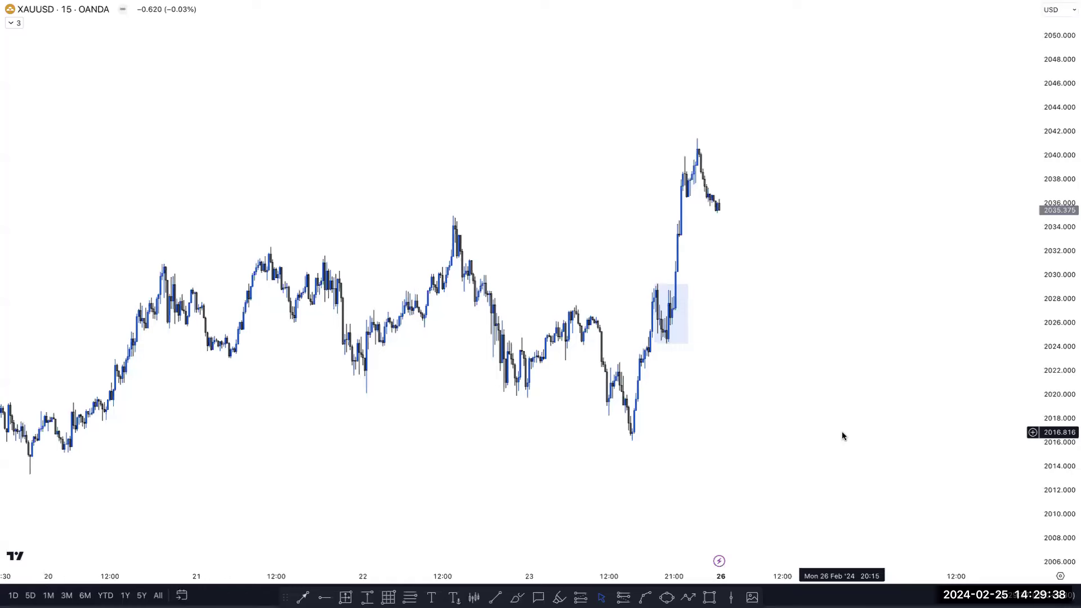
{"action": "scroll", "coordinate": [842, 424], "scroll_direction": "down", "scroll_amount": 1}
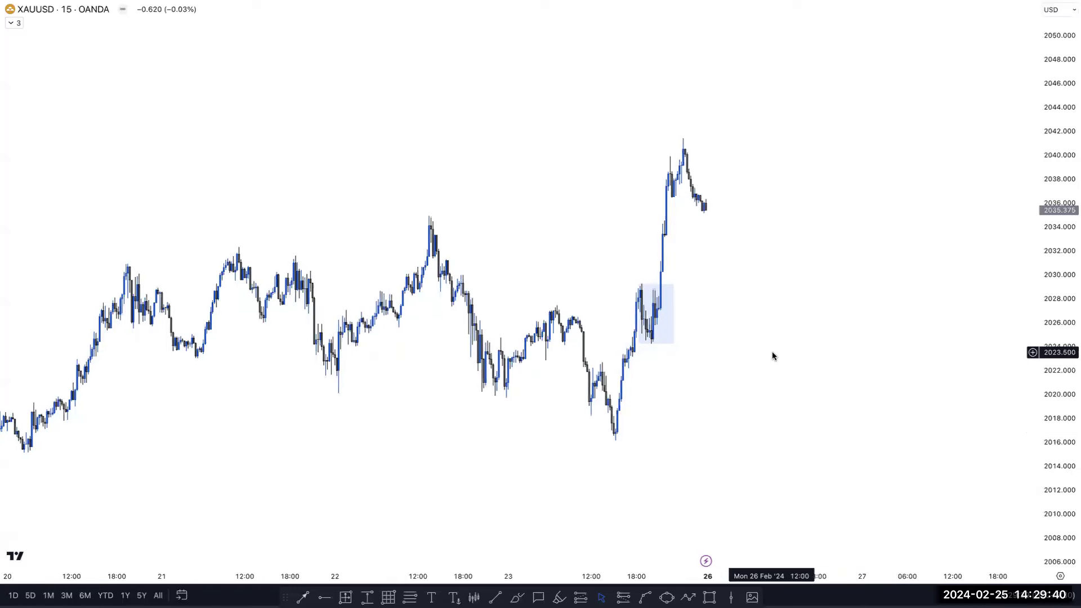
{"action": "left_click_drag", "start_coordinate": [697, 315], "coordinate": [714, 314]}
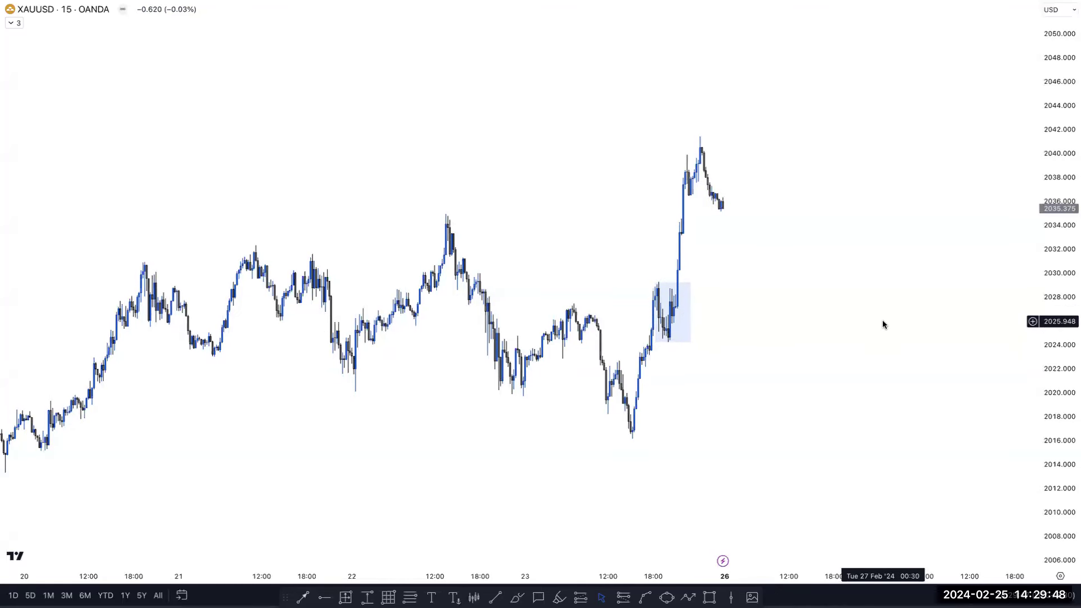
- Open the Binance BTCUSDT chart, set it to the weekly interval and frame the price action from 2021 to 2024
{"action": "type", "text": "B"}
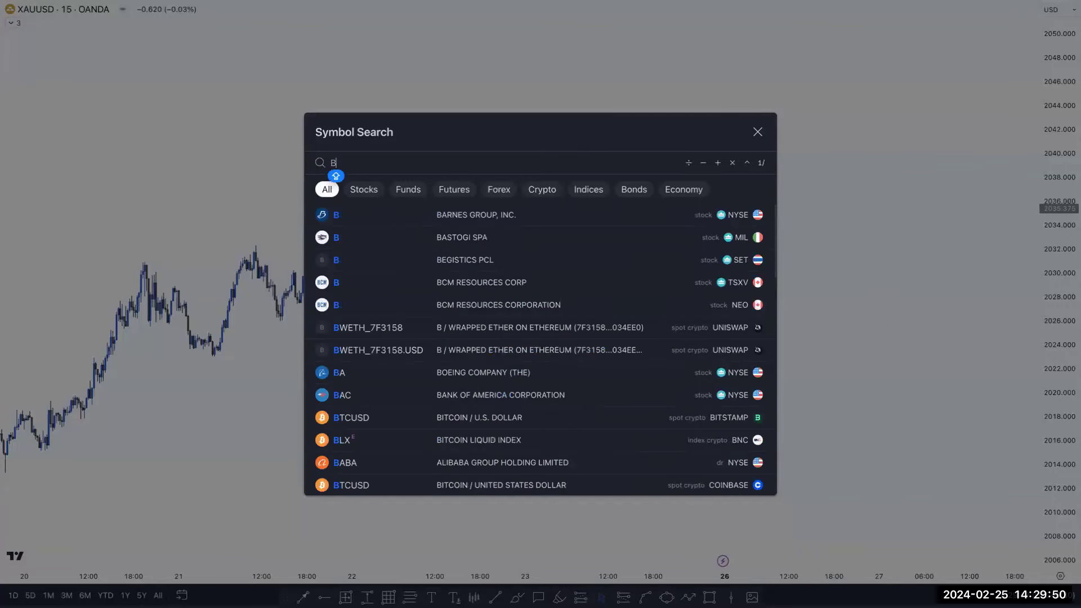
{"action": "type", "text": "TCUSDT"}
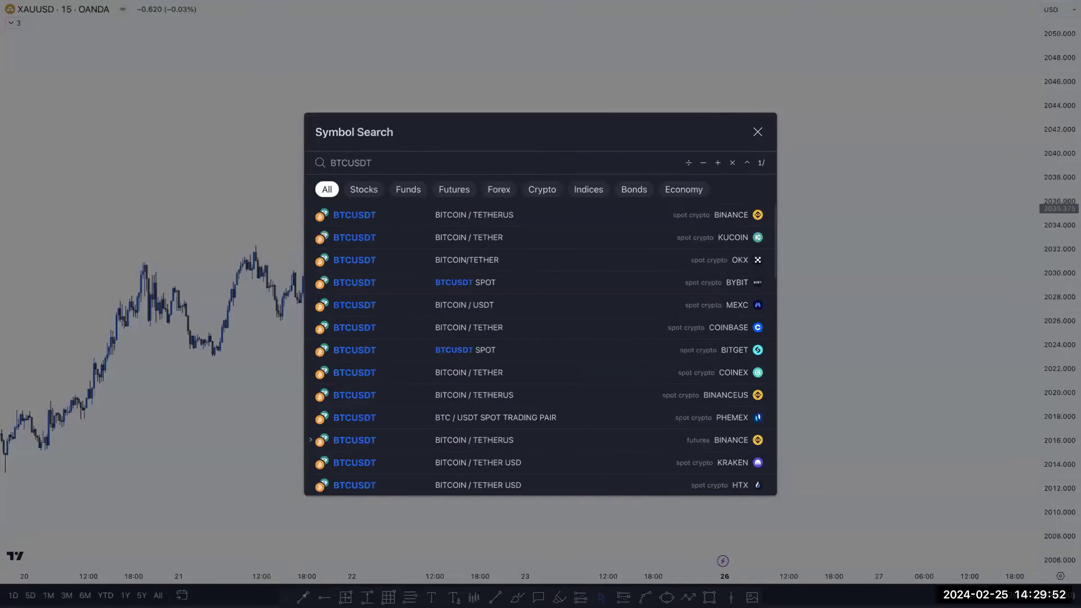
{"action": "left_click", "coordinate": [668, 213]}
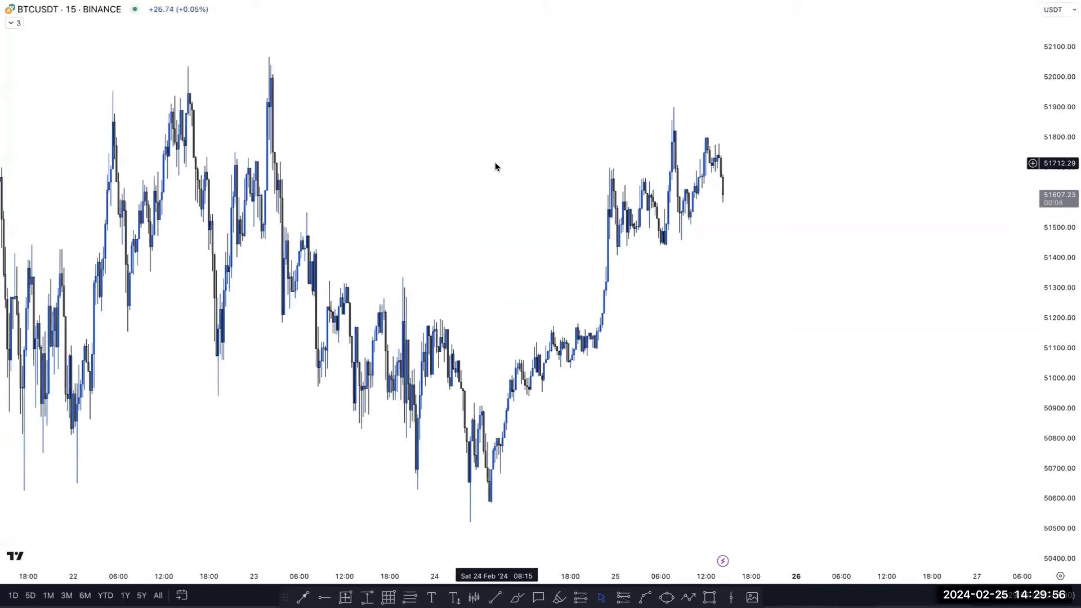
{"action": "type", "text": "1s"}
{"action": "key", "text": "Return"}
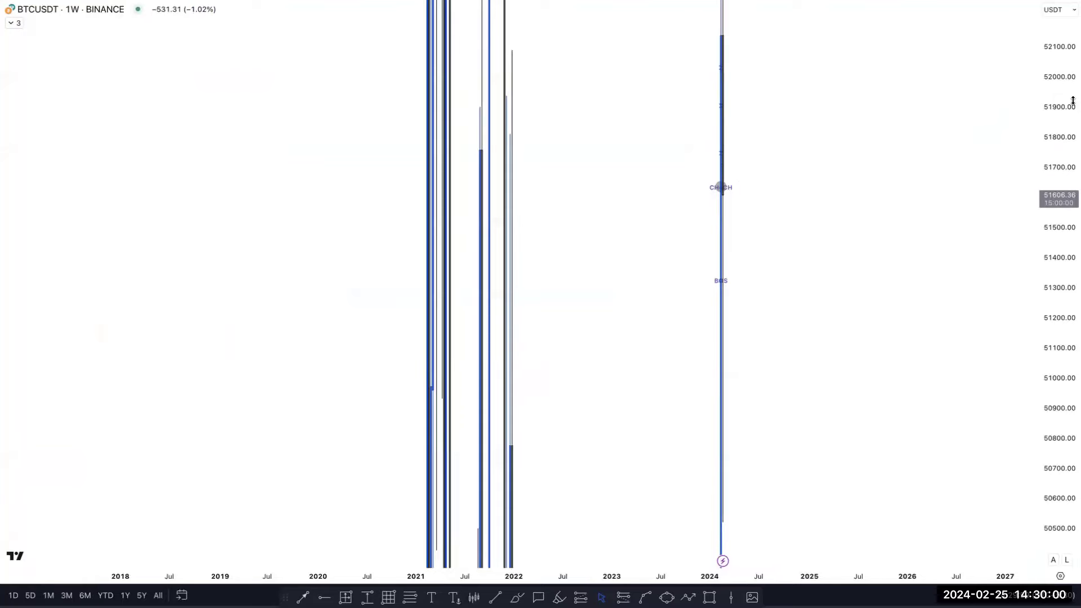
{"action": "scroll", "coordinate": [934, 183], "scroll_direction": "up", "scroll_amount": 3}
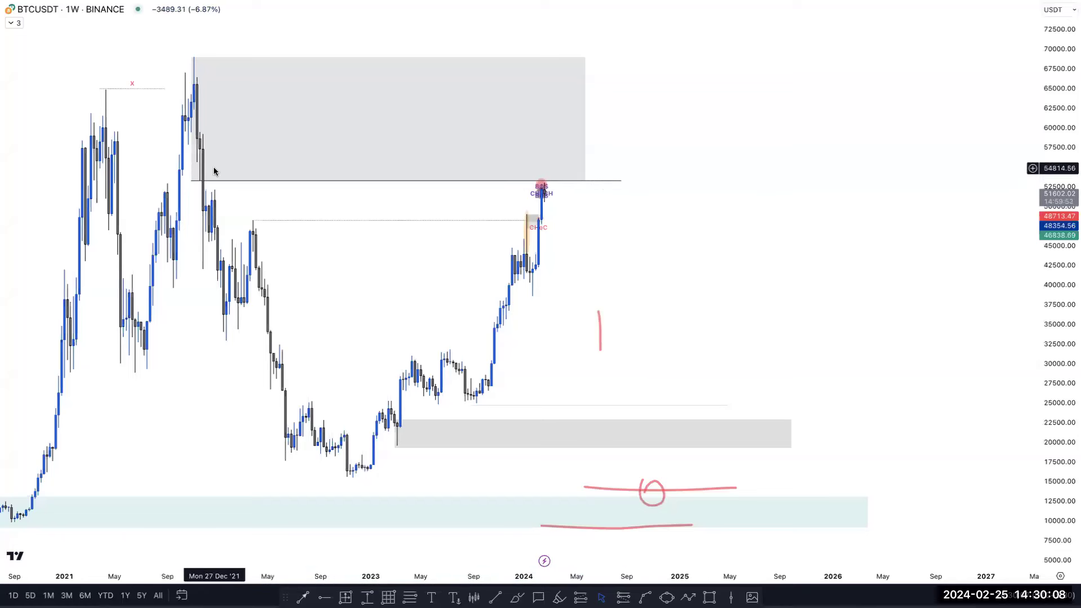
- Set the BTCUSDT chart to the monthly interval and frame the price action from 2020 to 2024
{"action": "type", "text": "1d"}
{"action": "key", "text": "Return"}
{"action": "scroll", "coordinate": [470, 249], "scroll_direction": "up", "scroll_amount": 4}
{"action": "left_click_drag", "start_coordinate": [319, 277], "coordinate": [828, 312]}
{"action": "scroll", "coordinate": [664, 291], "scroll_direction": "up", "scroll_amount": 1}
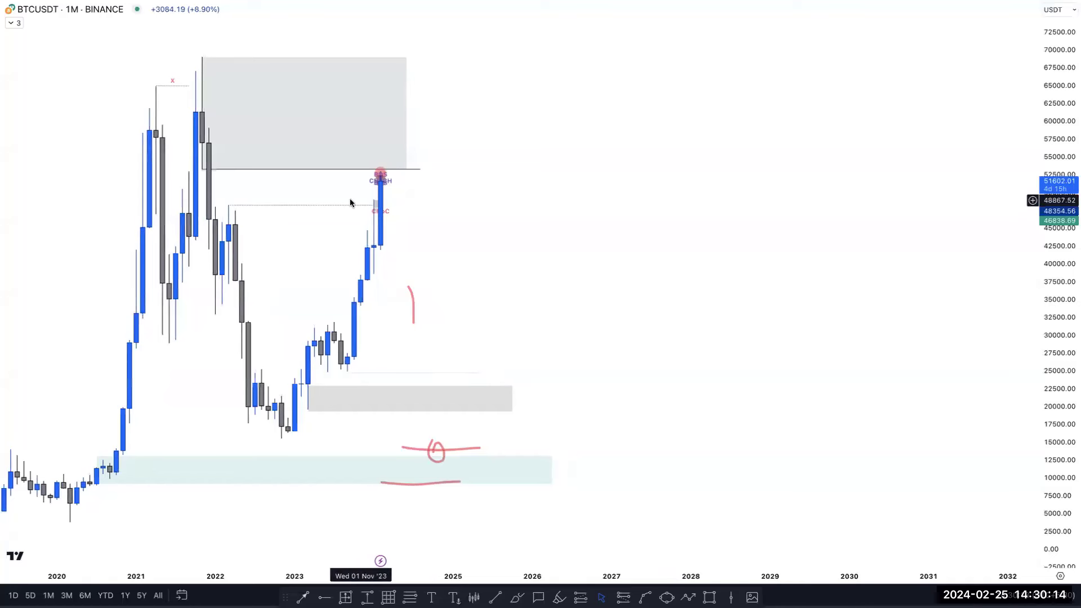
- Extend the line under the upper grey supply zone to March 2025 and duplicate it at about 61,543
{"action": "left_click", "coordinate": [336, 169]}
{"action": "left_click_drag", "start_coordinate": [424, 175], "coordinate": [466, 171]}
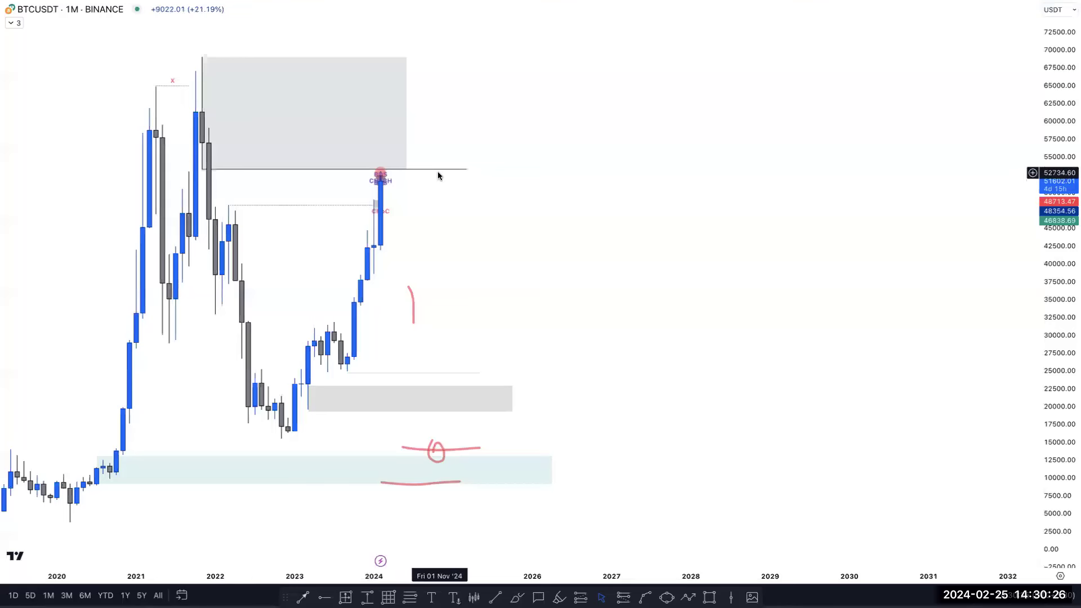
{"action": "mouse_move", "coordinate": [446, 171]}
{"action": "left_mouse_down"}
{"action": "mouse_move", "coordinate": [445, 116]}
{"action": "mouse_move", "coordinate": [437, 122]}
{"action": "left_mouse_up"}
{"action": "left_click", "coordinate": [422, 147]}
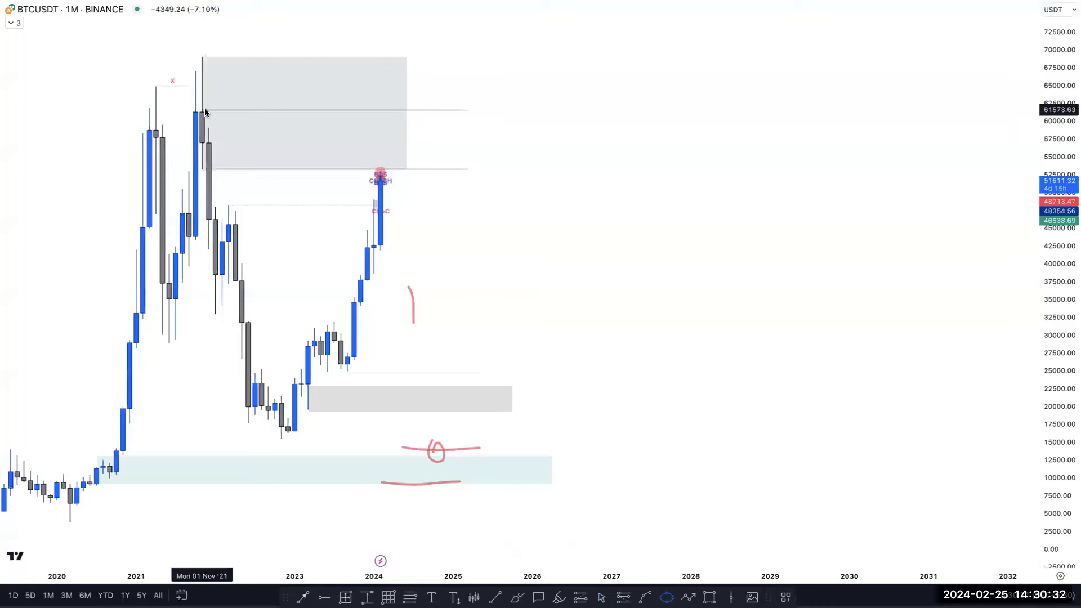
- Circle the November 2021 upper wick with a narrow ellipse from about 61,650 to 69,390
{"action": "left_click", "coordinate": [204, 67]}
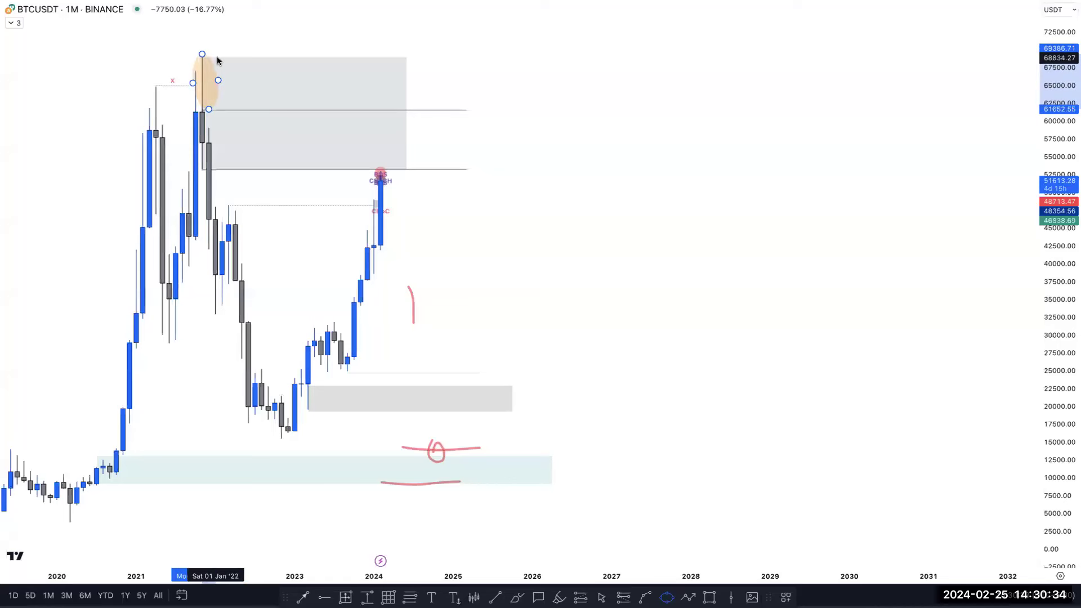
{"action": "left_click", "coordinate": [217, 58]}
{"action": "left_click", "coordinate": [228, 69]}
{"action": "left_click_drag", "start_coordinate": [209, 109], "coordinate": [201, 109]}
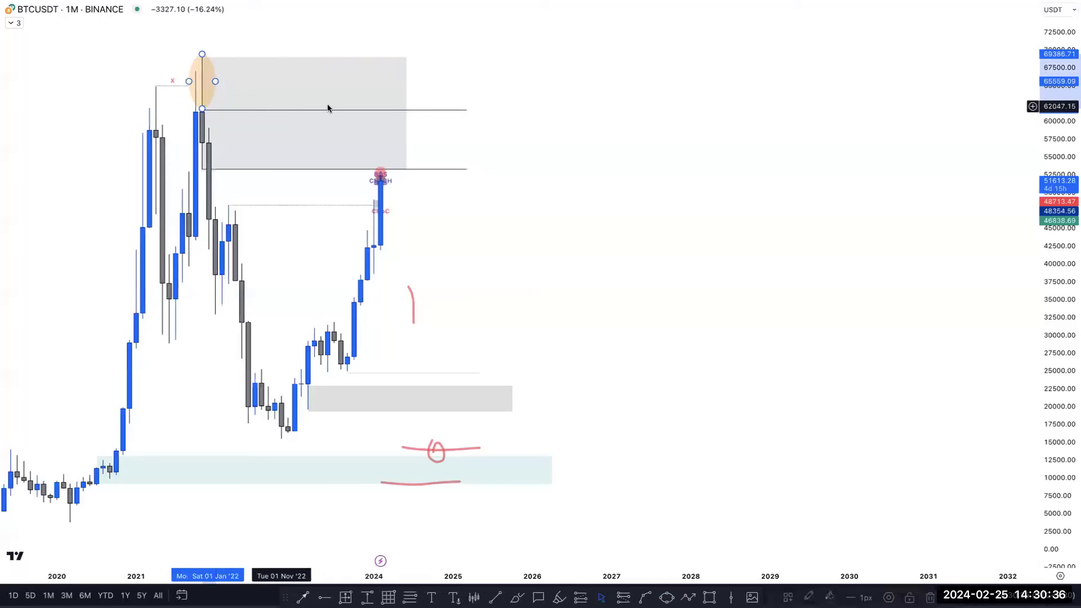
{"action": "left_click", "coordinate": [403, 93]}
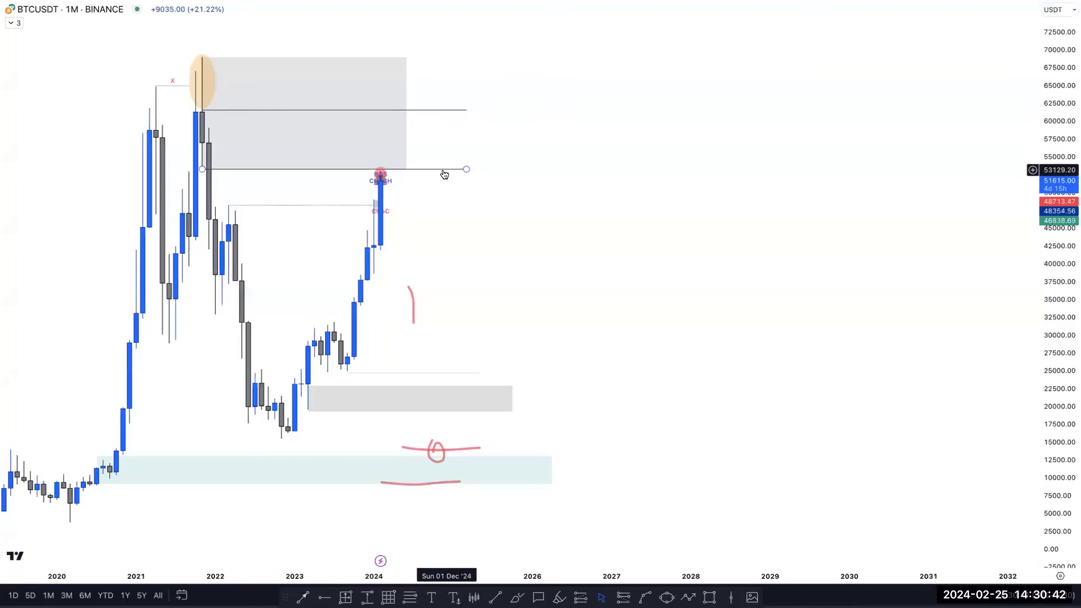
- Colour the duplicated horizontal line inside the grey supply zone red
{"action": "left_click", "coordinate": [466, 115]}
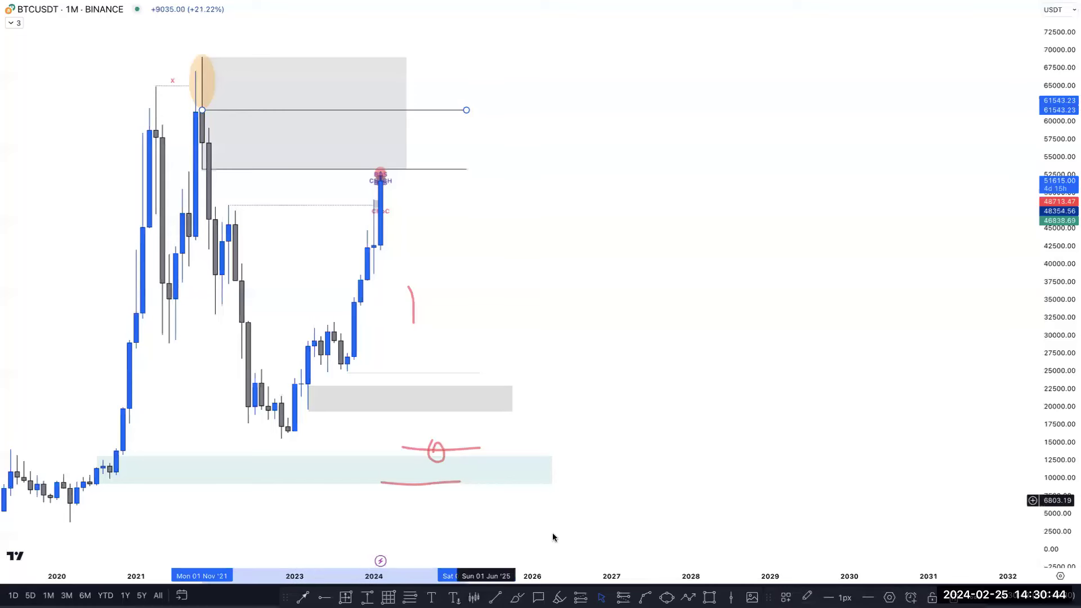
{"action": "left_click", "coordinate": [806, 595]}
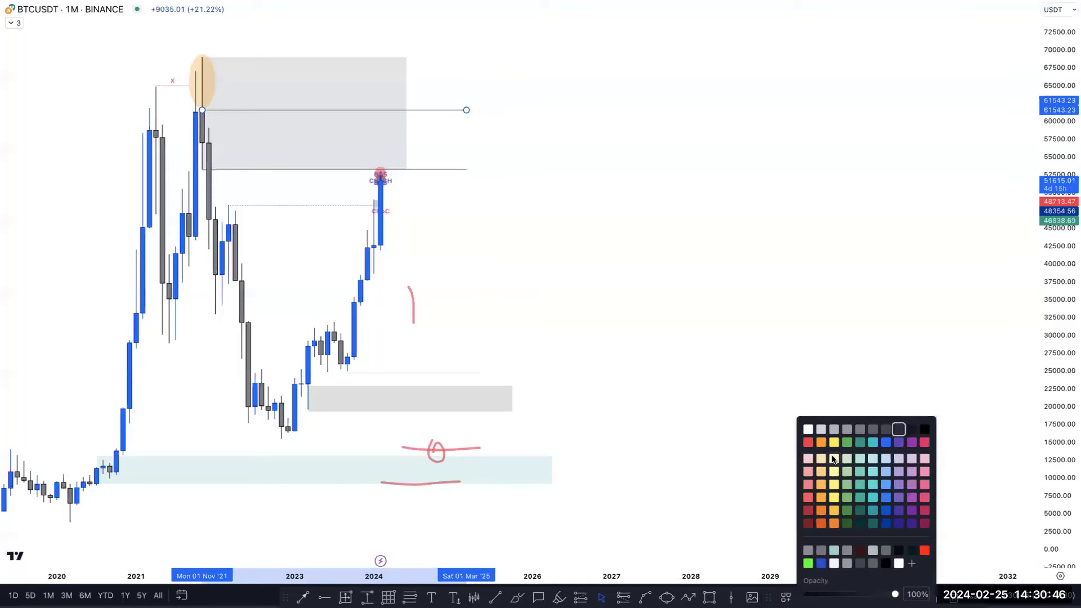
{"action": "left_click", "coordinate": [808, 442]}
{"action": "left_click", "coordinate": [606, 312]}
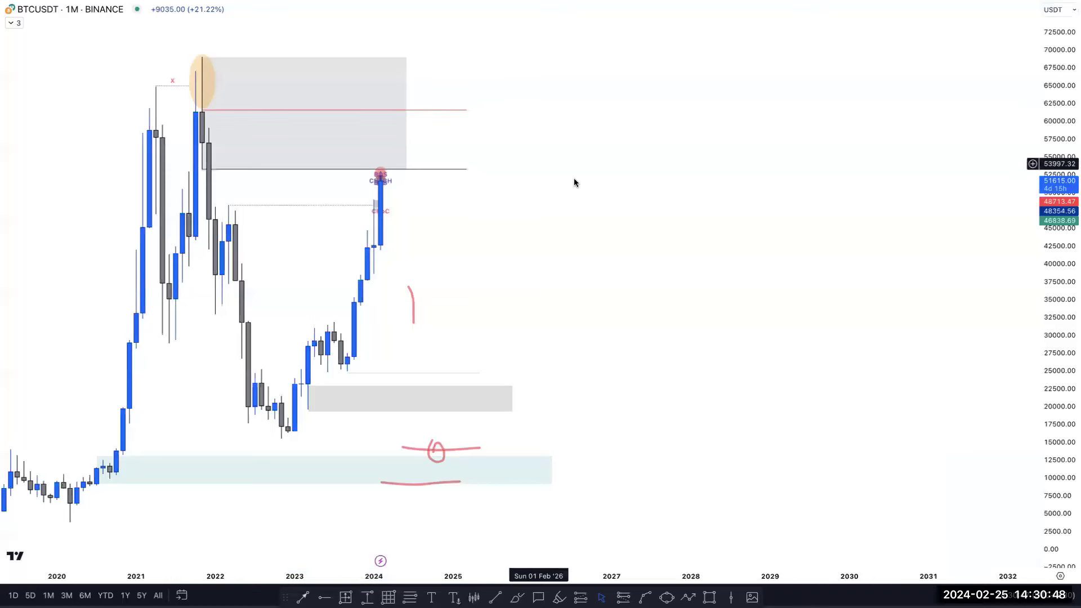
- Switch BTCUSDT to the daily interval and delete the cluster of annotations around the mid-February high, including the darker grey and small green zones
{"action": "type", "text": "1"}
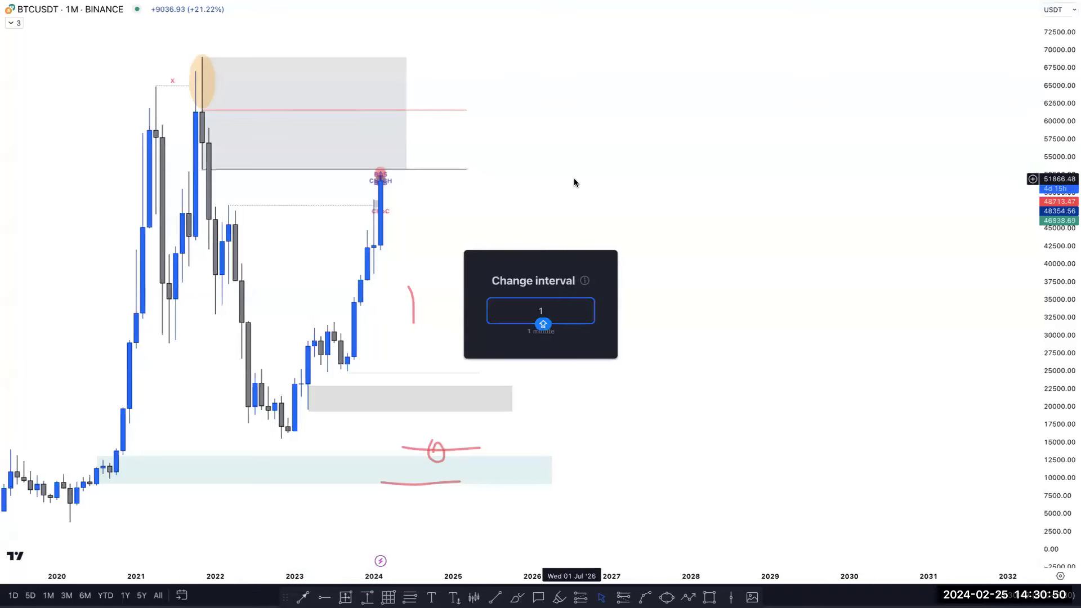
{"action": "key", "text": "Return"}
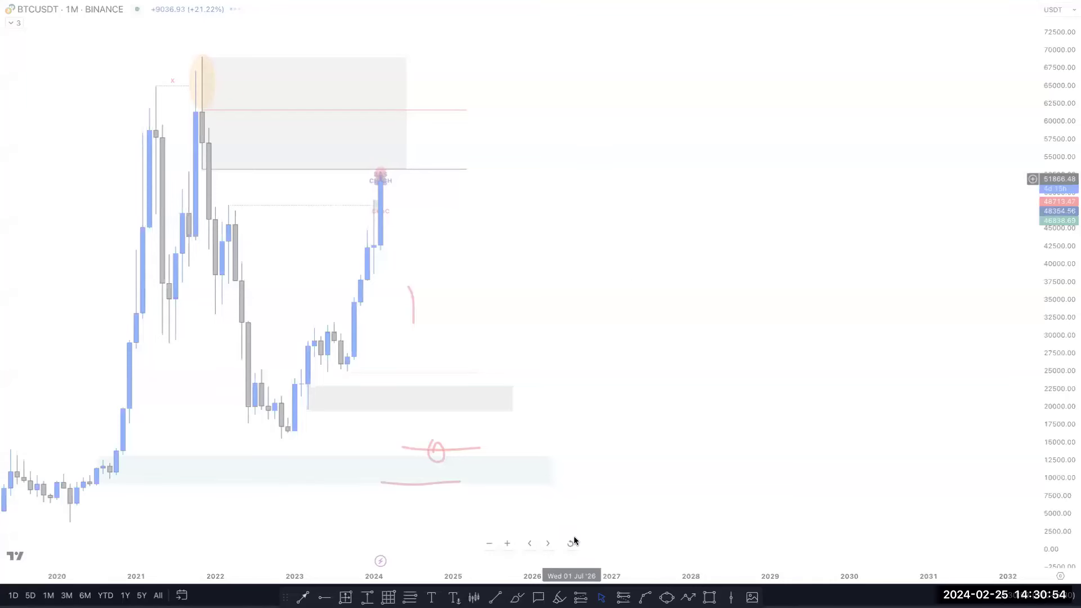
{"action": "left_click_drag", "start_coordinate": [622, 501], "coordinate": [484, 383]}
{"action": "left_click_drag", "start_coordinate": [1057, 294], "coordinate": [1056, 260]}
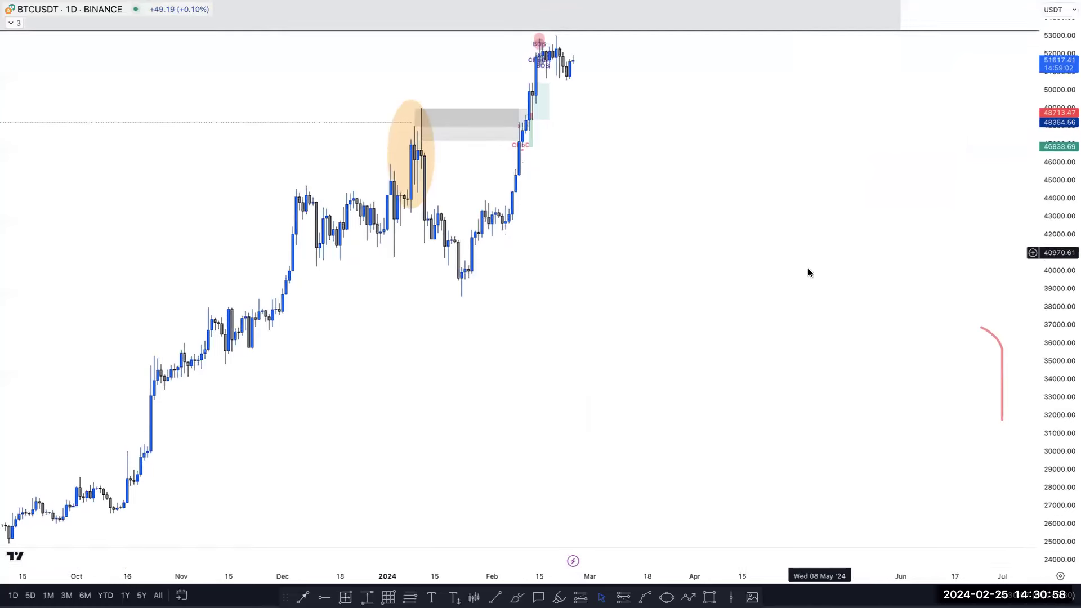
{"action": "left_click_drag", "start_coordinate": [810, 262], "coordinate": [768, 380]}
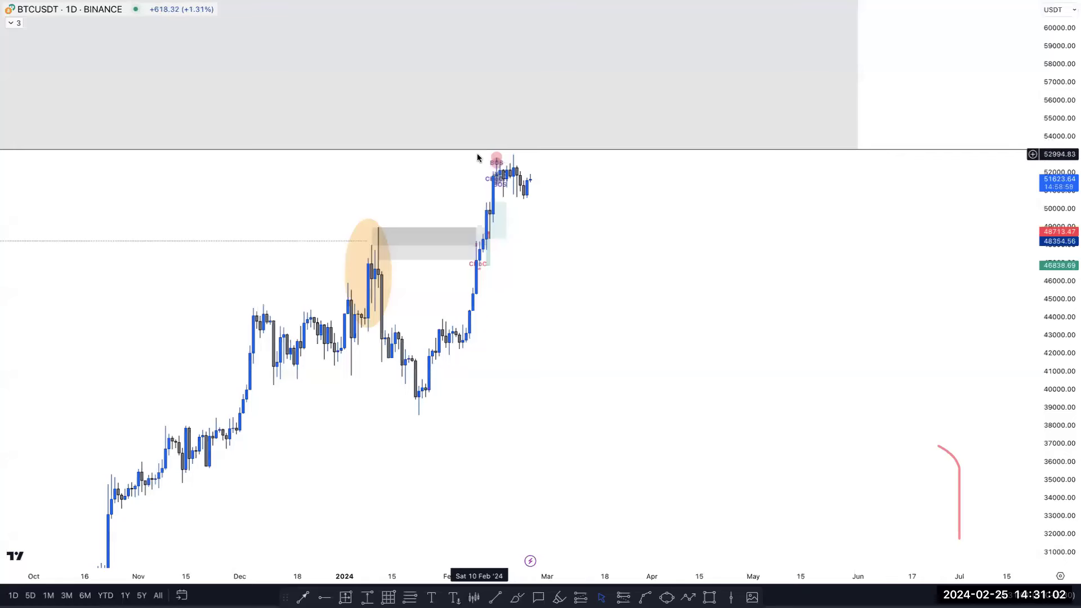
{"action": "left_click_drag", "start_coordinate": [478, 157], "coordinate": [542, 232]}
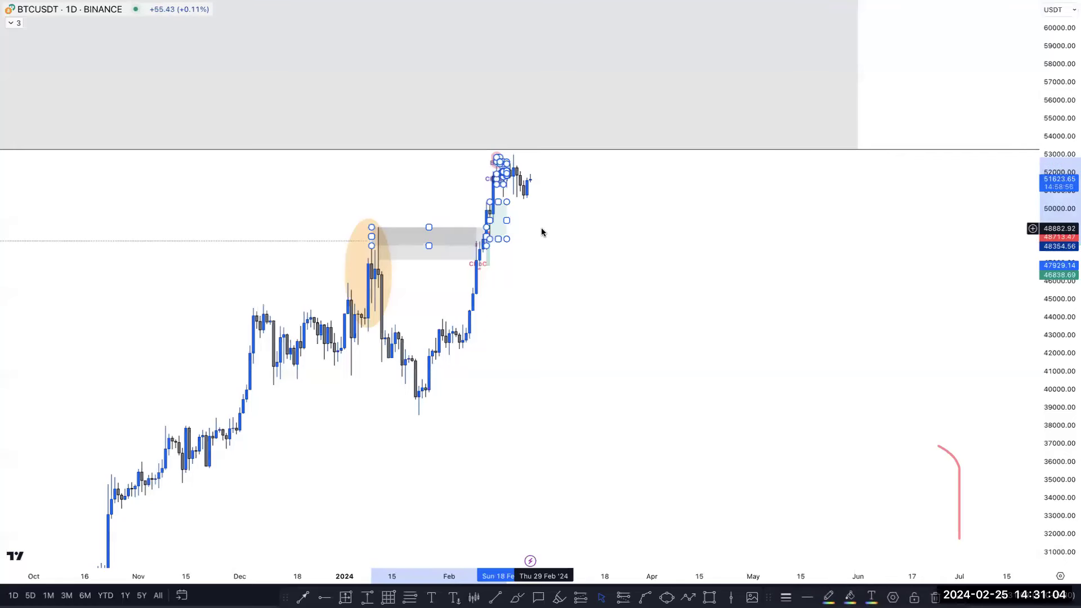
{"action": "key", "text": "Delete"}
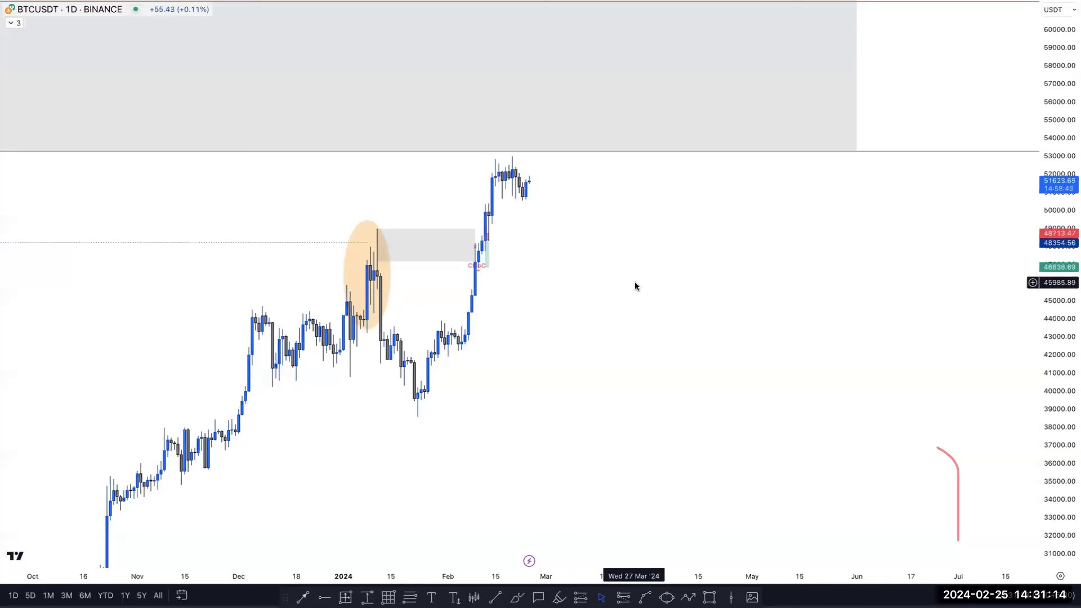
- Switch BTCUSDT to the 1-hour interval, reset the chart view and frame the February rally
{"action": "key", "text": "1"}
{"action": "key", "text": "Escape"}
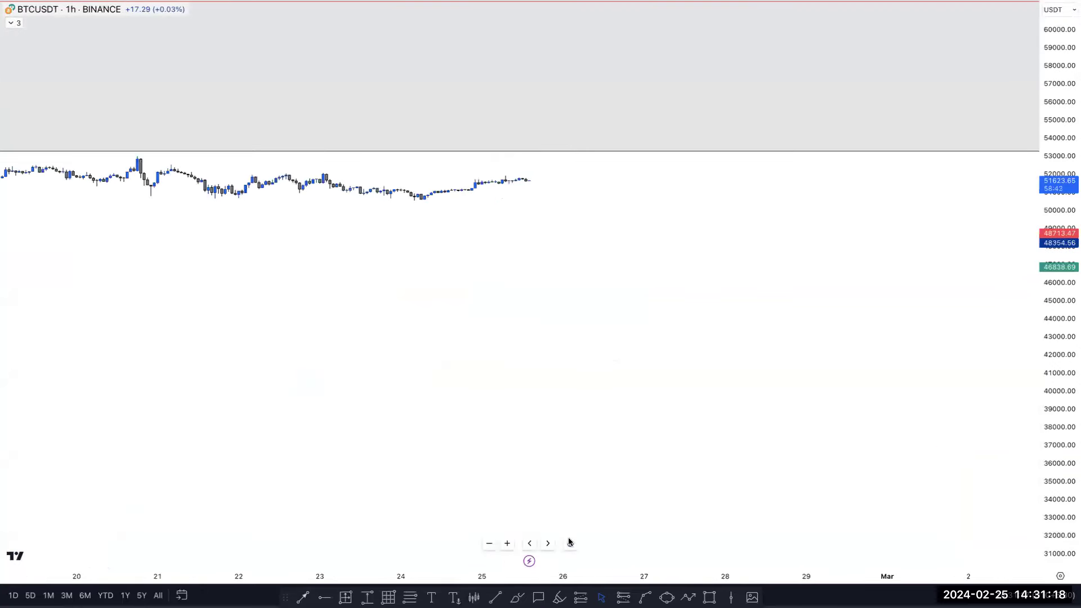
{"action": "left_click", "coordinate": [569, 541]}
{"action": "scroll", "coordinate": [583, 431], "scroll_direction": "down", "scroll_amount": 5}
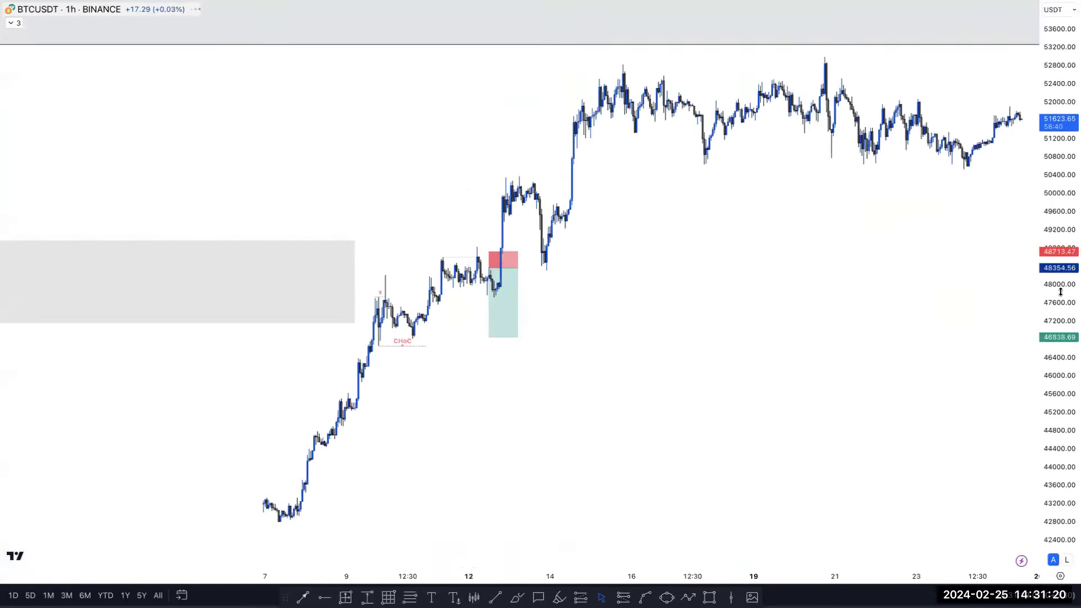
- Extend the end of the lower grey zone, between about 47,145 and 48,969, to 12 February
{"action": "left_click_drag", "start_coordinate": [898, 317], "coordinate": [738, 377]}
{"action": "right_click", "coordinate": [518, 376]}
{"action": "left_click", "coordinate": [240, 320]}
{"action": "left_click_drag", "start_coordinate": [197, 348], "coordinate": [326, 349]}
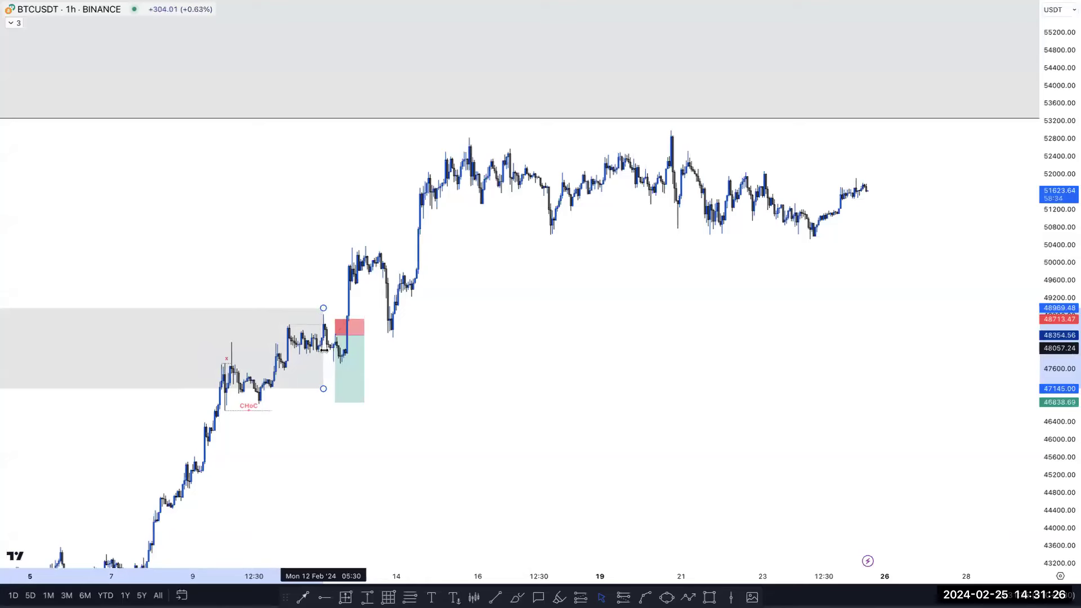
- Delete the short position drawing beside the lower grey zone's end around 12 February
{"action": "left_click", "coordinate": [361, 361]}
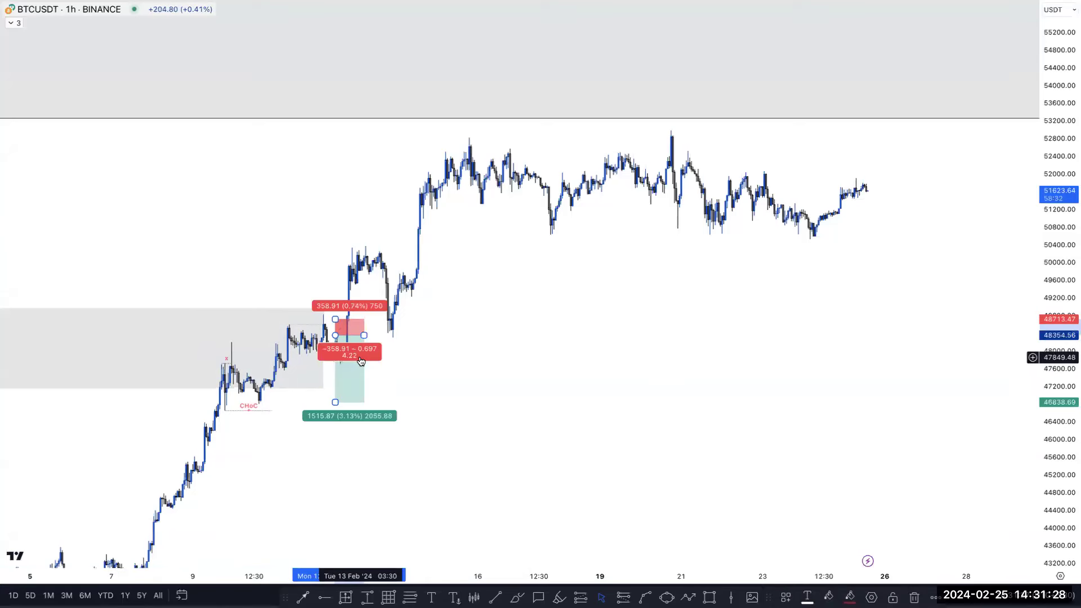
{"action": "key", "text": "Delete"}
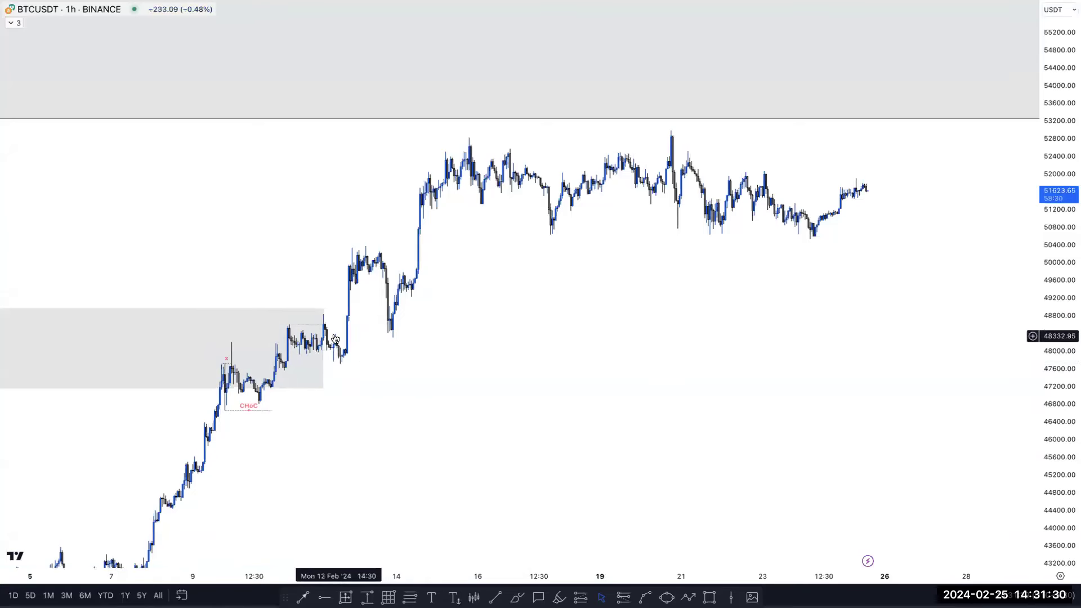
- Draw a horizontal trend line at about 50,247 from 13 to 26 February and a short one near 48,400 from 12 to 13 February
{"action": "left_click_drag", "start_coordinate": [391, 376], "coordinate": [365, 398]}
{"action": "left_click_drag", "start_coordinate": [1043, 365], "coordinate": [1040, 339]}
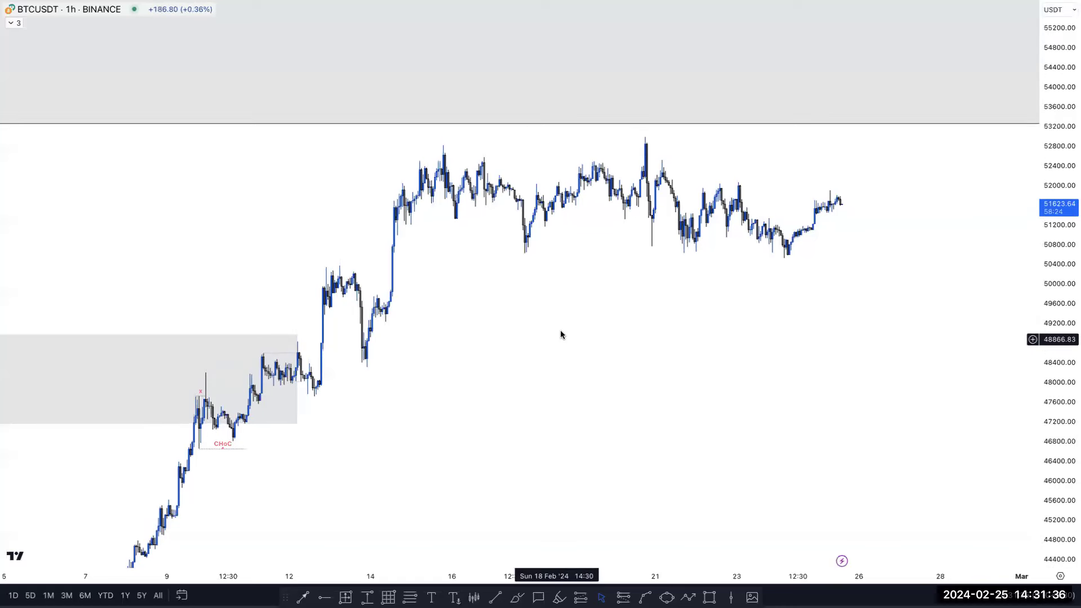
{"action": "left_click", "coordinate": [494, 597]}
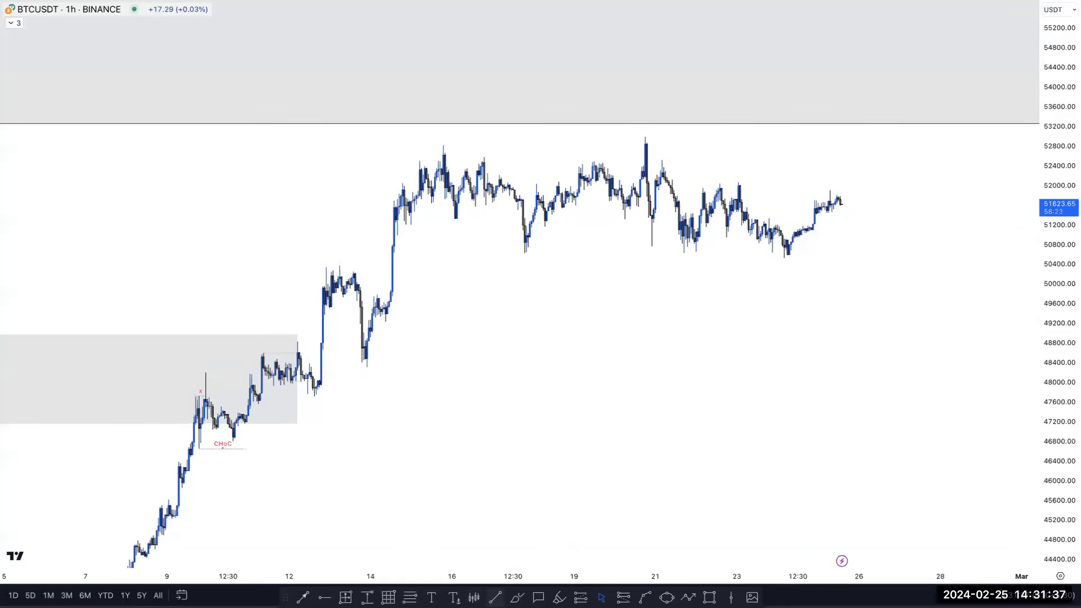
{"action": "left_click", "coordinate": [353, 272]}
{"action": "left_click", "coordinate": [823, 271]}
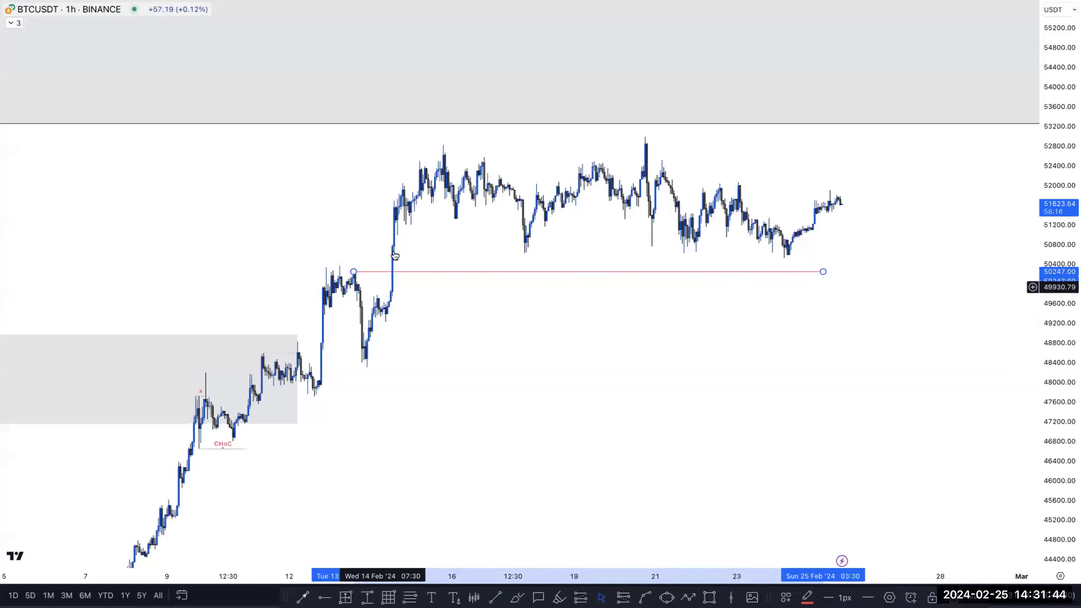
{"action": "left_click", "coordinate": [607, 328]}
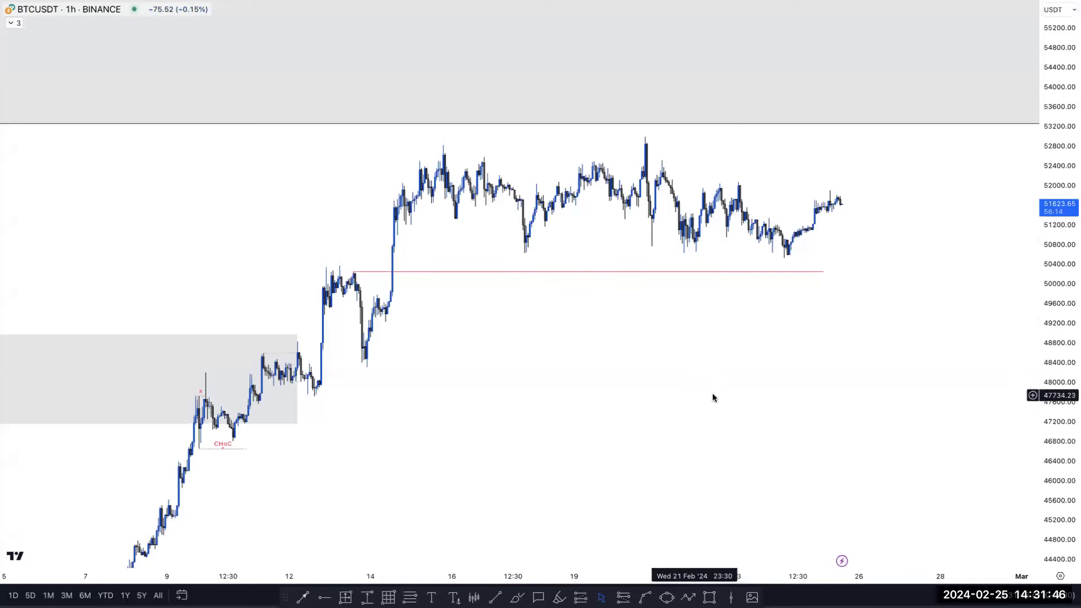
{"action": "left_click_drag", "start_coordinate": [1067, 335], "coordinate": [1001, 298]}
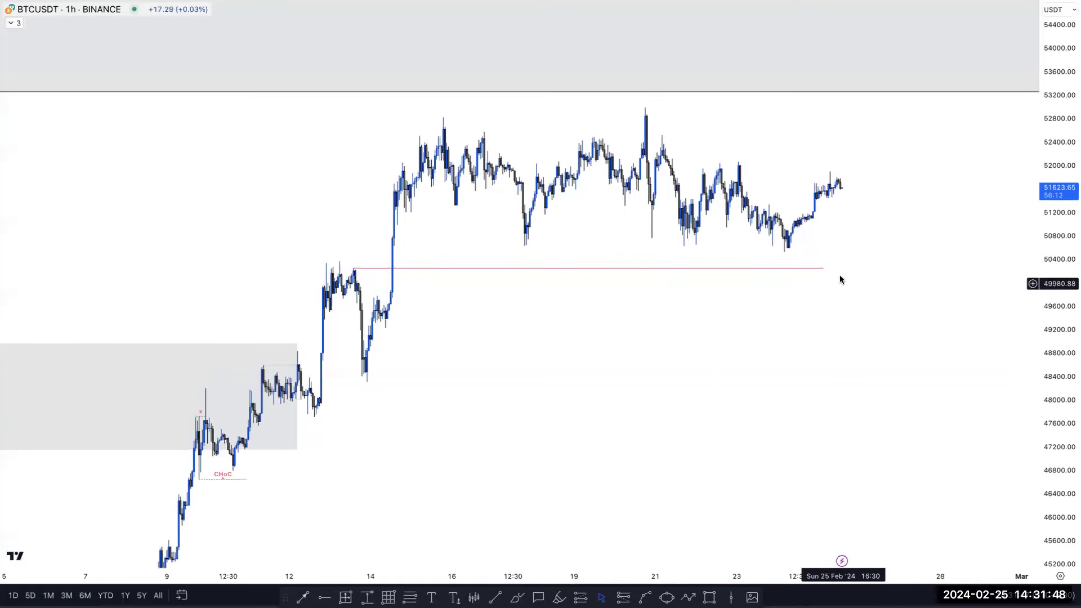
{"action": "left_click_drag", "start_coordinate": [824, 273], "coordinate": [883, 268]}
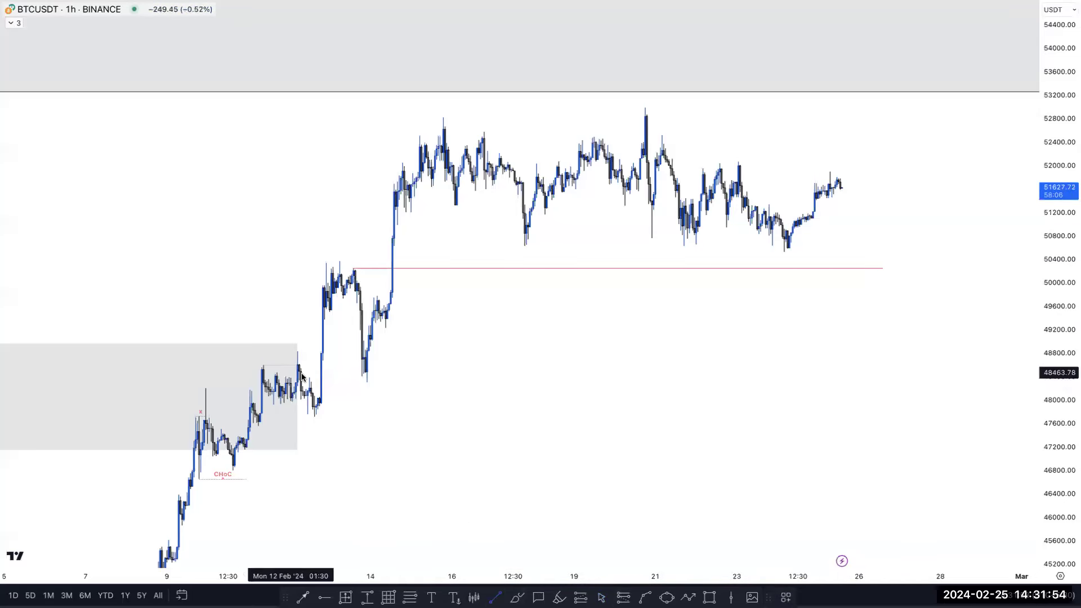
{"action": "left_click_drag", "start_coordinate": [319, 374], "coordinate": [367, 377]}
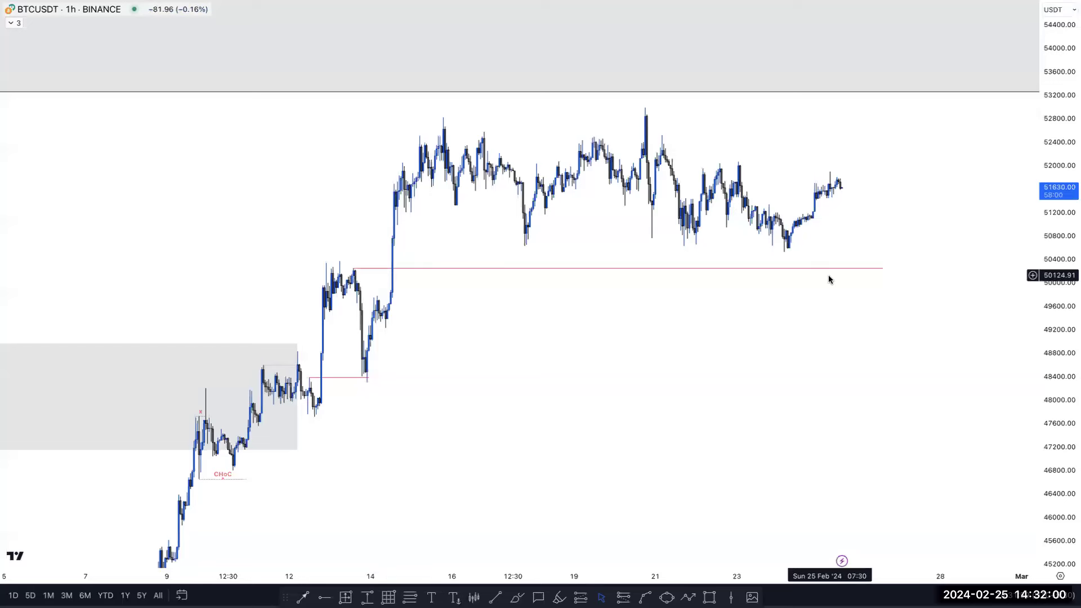
- Underline the successive lows between 20 and 24 February with two red freehand brush strokes, at about 50,780 and 50,670
{"action": "scroll", "coordinate": [876, 292], "scroll_direction": "up", "scroll_amount": 2}
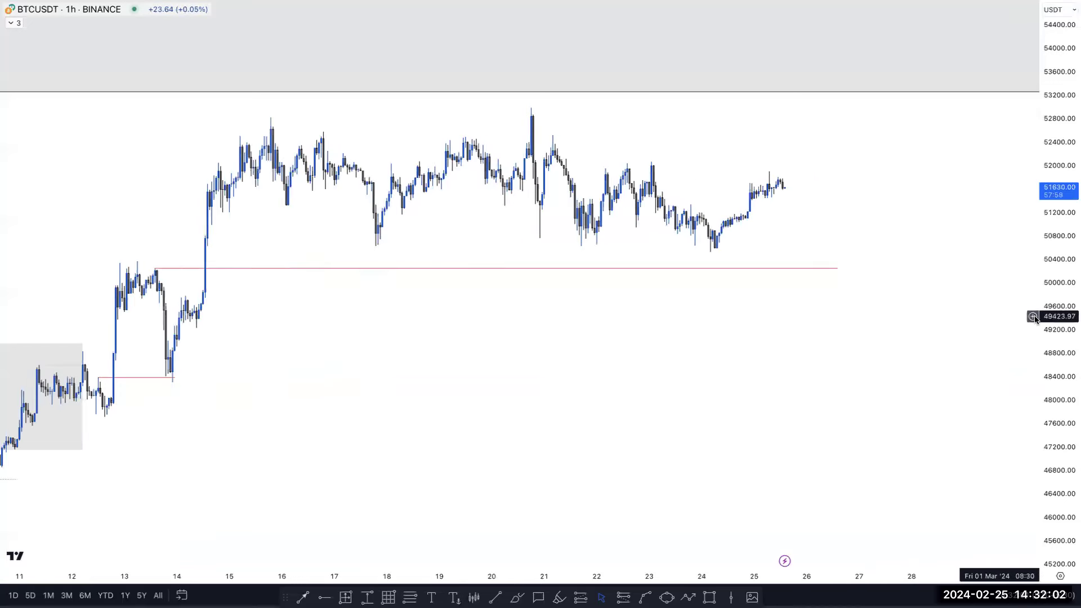
{"action": "scroll", "coordinate": [860, 375], "scroll_direction": "up", "scroll_amount": 1}
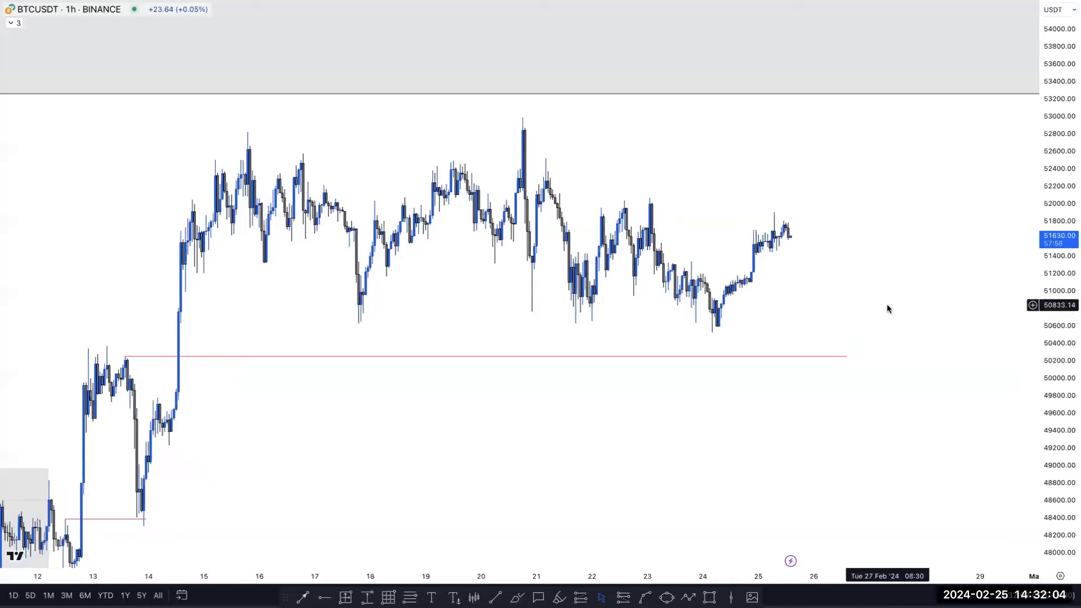
{"action": "scroll", "coordinate": [896, 293], "scroll_direction": "up", "scroll_amount": 2}
{"action": "scroll", "coordinate": [904, 265], "scroll_direction": "up", "scroll_amount": 1}
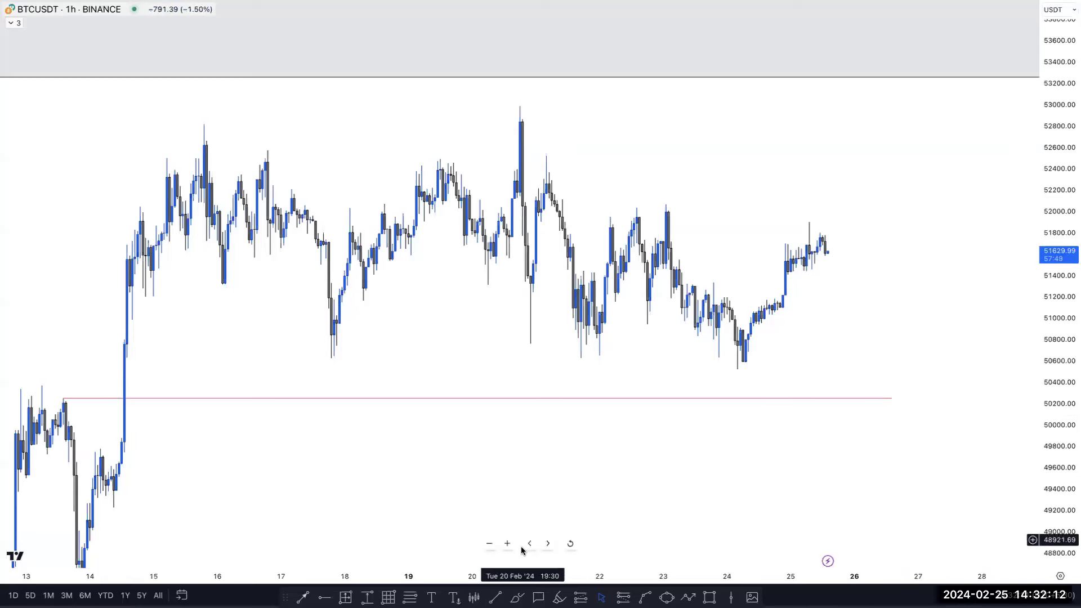
{"action": "left_click", "coordinate": [516, 597]}
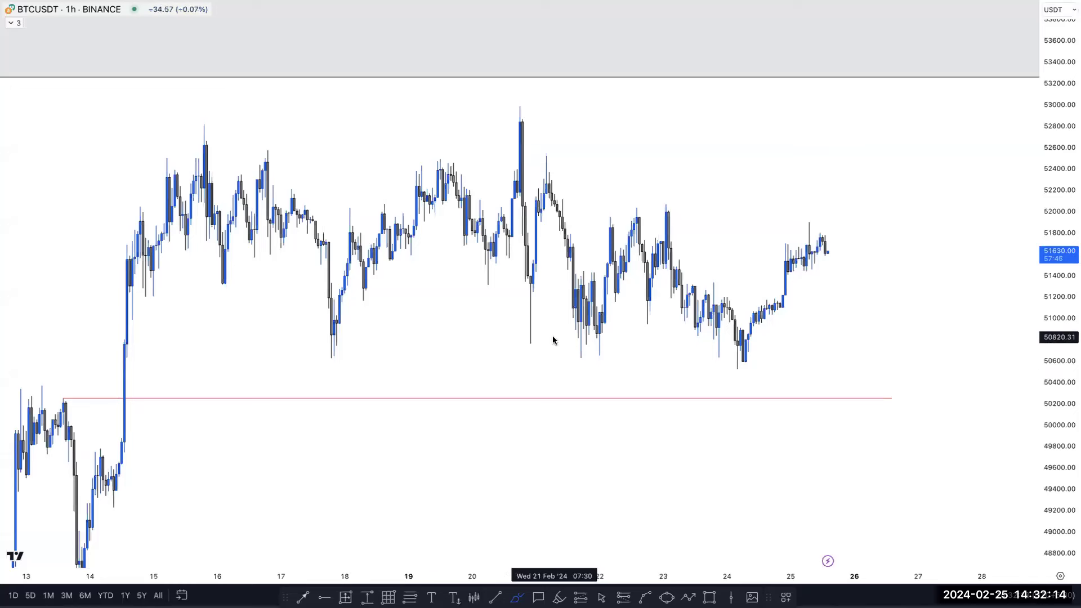
{"action": "left_click_drag", "start_coordinate": [523, 342], "coordinate": [749, 355]}
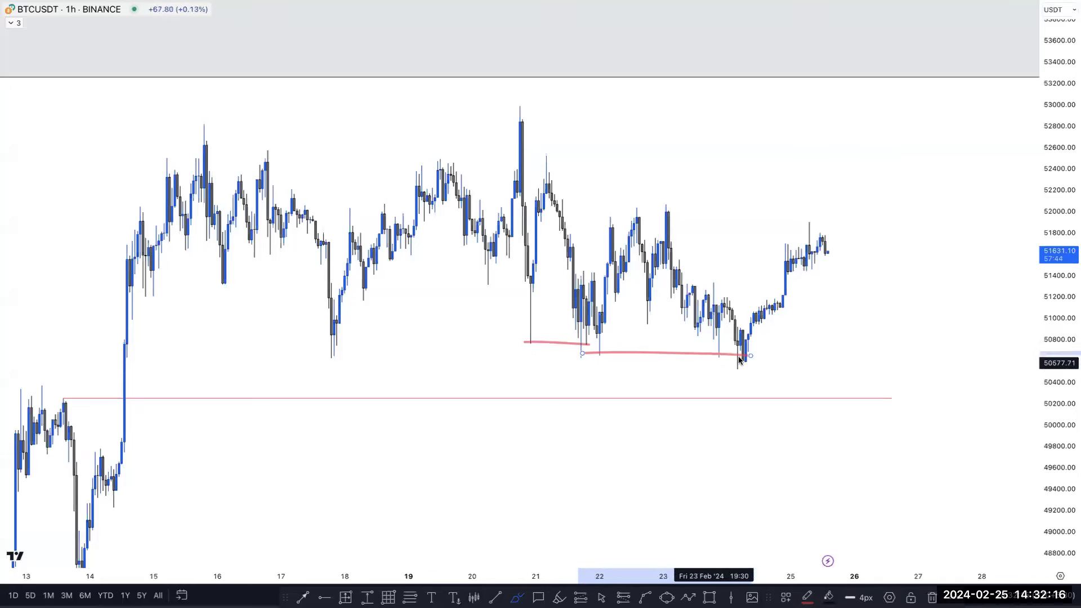
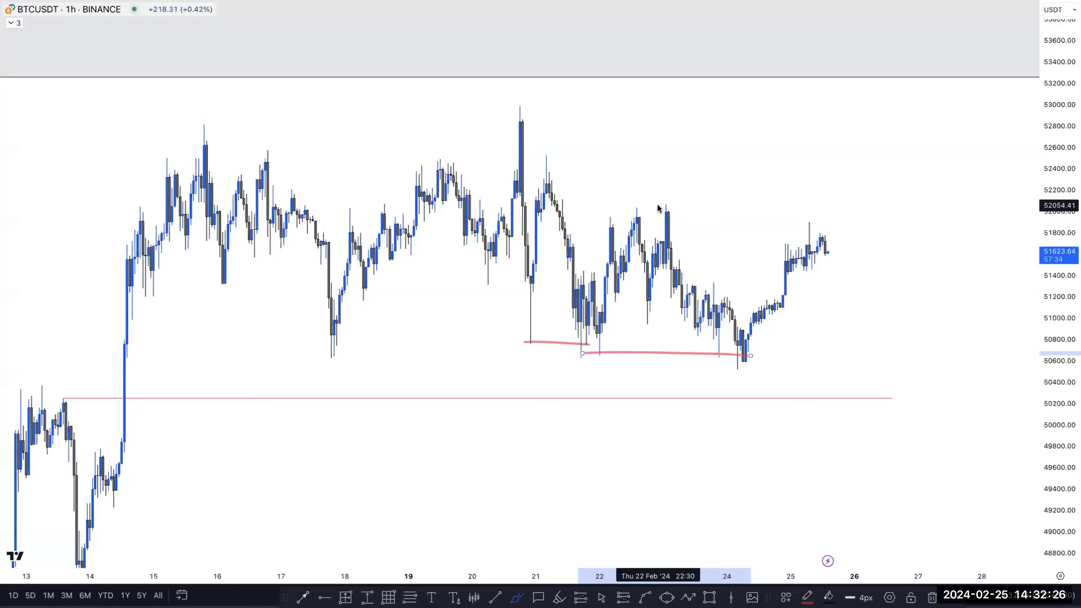
- Draw a red brush line over the 22–23 February highs near 52,000 and sketch a price path dipping below 50,247, rallying into the upper grey zone
{"action": "left_click_drag", "start_coordinate": [612, 204], "coordinate": [894, 215]}
{"action": "mouse_move", "coordinate": [821, 252]}
{"action": "left_mouse_down"}
{"action": "mouse_move", "coordinate": [834, 188]}
{"action": "mouse_move", "coordinate": [845, 226]}
{"action": "left_mouse_up"}
{"action": "mouse_move", "coordinate": [862, 270]}
{"action": "left_mouse_down"}
{"action": "mouse_move", "coordinate": [886, 263]}
{"action": "mouse_move", "coordinate": [896, 397]}
{"action": "mouse_move", "coordinate": [920, 397]}
{"action": "mouse_move", "coordinate": [930, 443]}
{"action": "mouse_move", "coordinate": [948, 344]}
{"action": "mouse_move", "coordinate": [980, 446]}
{"action": "mouse_move", "coordinate": [1022, 5]}
{"action": "left_mouse_up"}
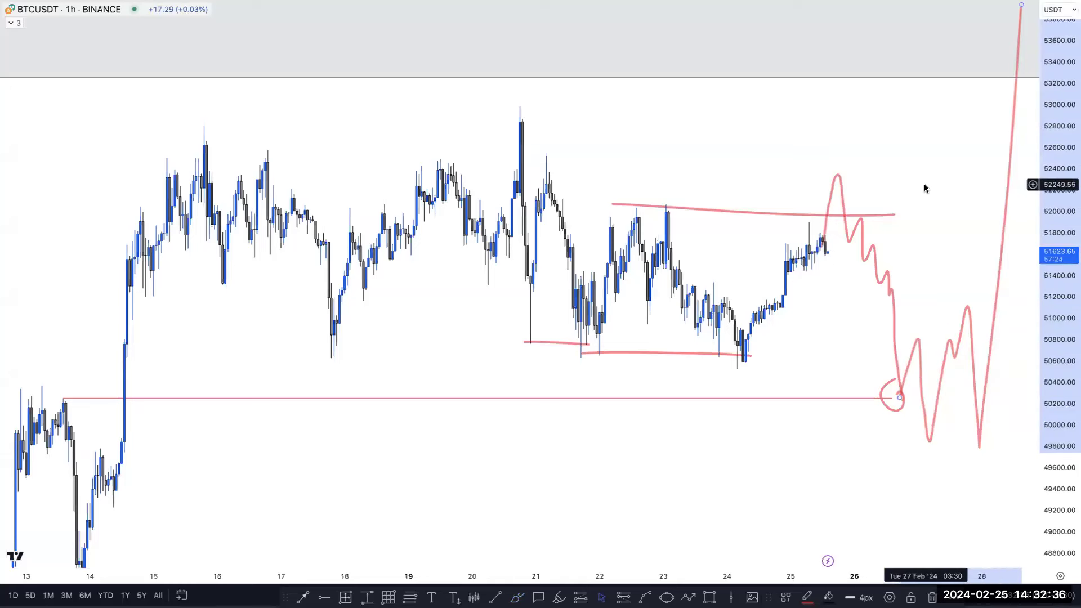
- Undo the sketched price path and the circle on the 50,247 line, keeping the brush line near 52,000
{"action": "key", "text": "ctrl+z"}
{"action": "key", "text": "ctrl+z"}
{"action": "key", "text": "ctrl+z"}
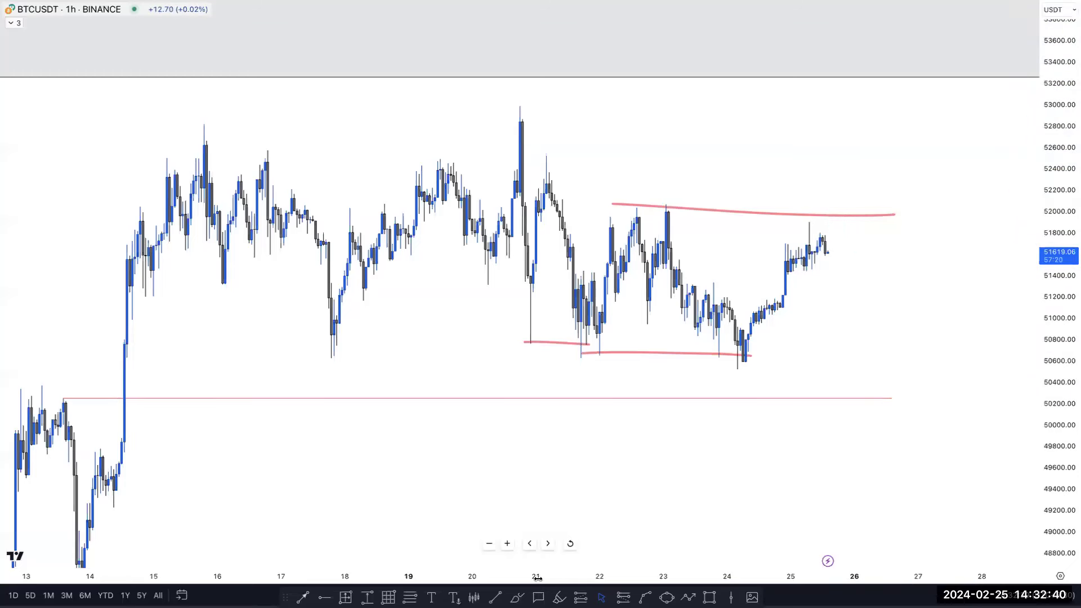
- Try a red brush stroke across the highs at about 52,500 between 19 and 23 February
{"action": "left_click", "coordinate": [522, 596]}
{"action": "left_click_drag", "start_coordinate": [439, 156], "coordinate": [672, 162]}
{"action": "key", "text": "ctrl+z"}
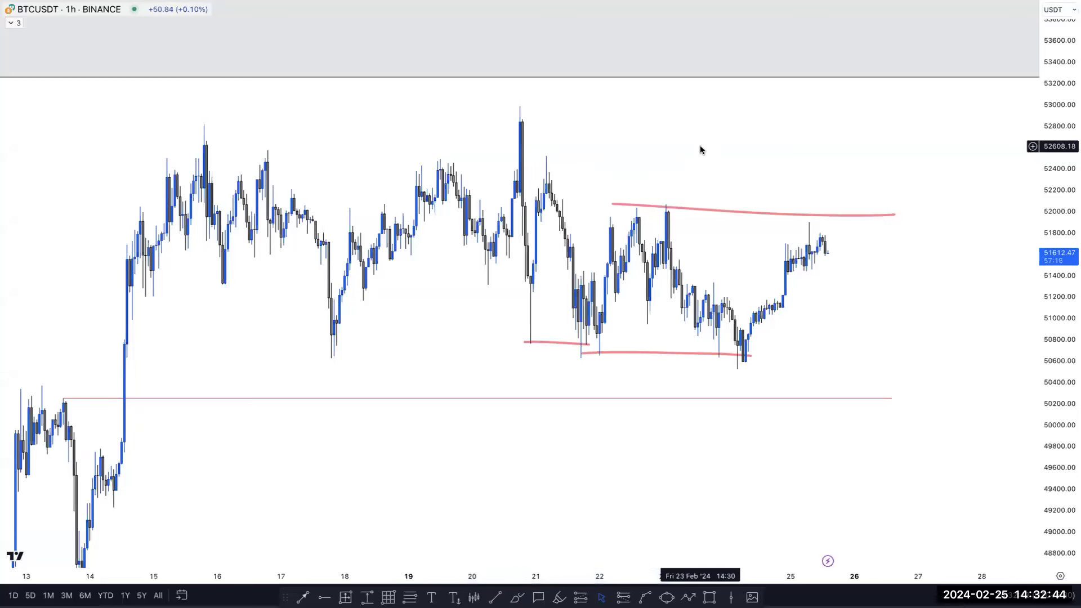
- On the 4-hour chart, draw a horizontal trend line at 52,816.62 from 15 to 20 February and label it x
{"action": "type", "text": "4h"}
{"action": "key", "text": "Return"}
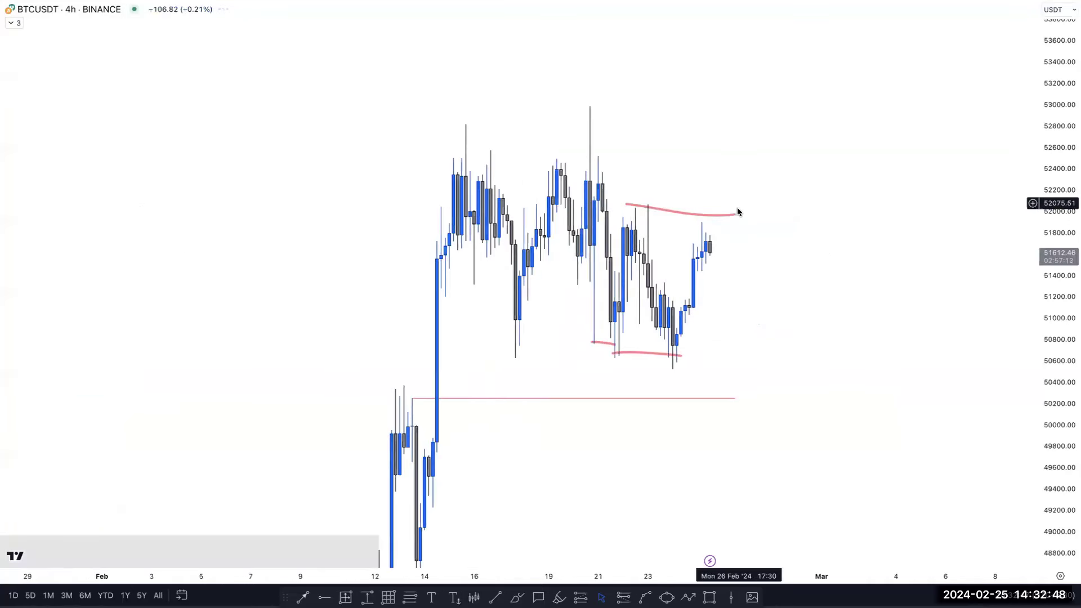
{"action": "key", "text": "alt+t"}
{"action": "left_click", "coordinate": [291, 124]}
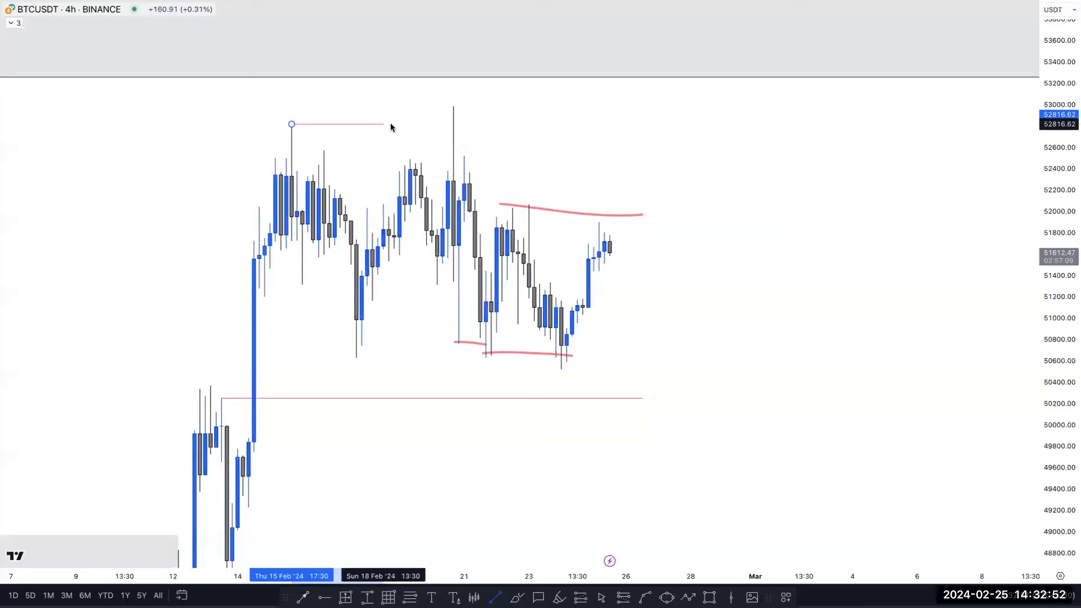
{"action": "left_click", "coordinate": [447, 124]}
{"action": "double_click", "coordinate": [450, 124]}
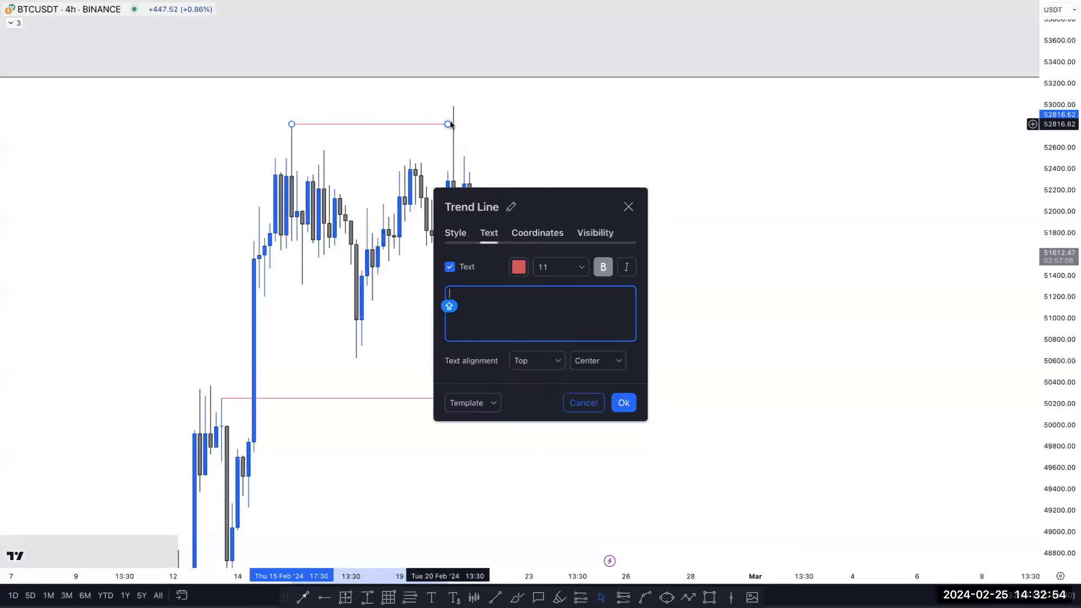
{"action": "type", "text": "X"}
{"action": "left_click", "coordinate": [623, 402]}
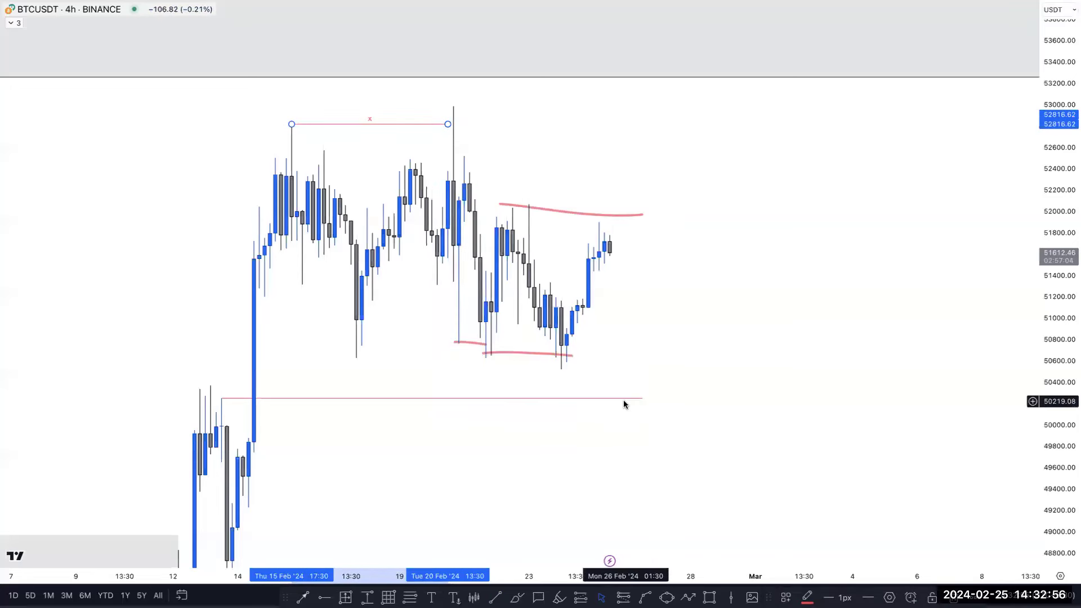
{"action": "left_click", "coordinate": [653, 404]}
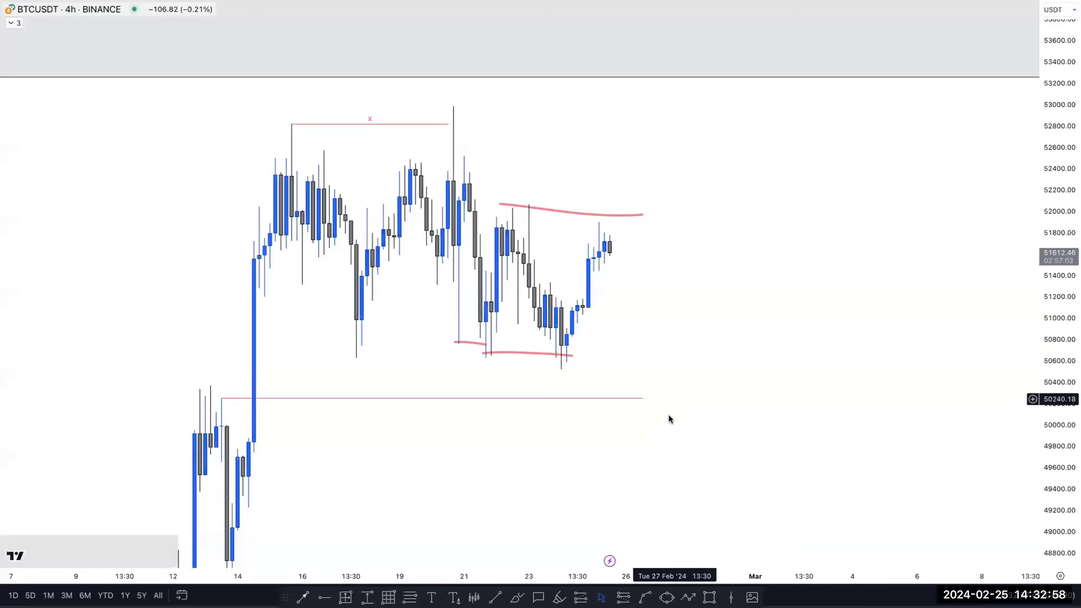
- Try a rectangle zone from 52,816 to 52,987 between 15 and 27 February, and delete the red brush line near 52,000
{"action": "left_click", "coordinate": [709, 597]}
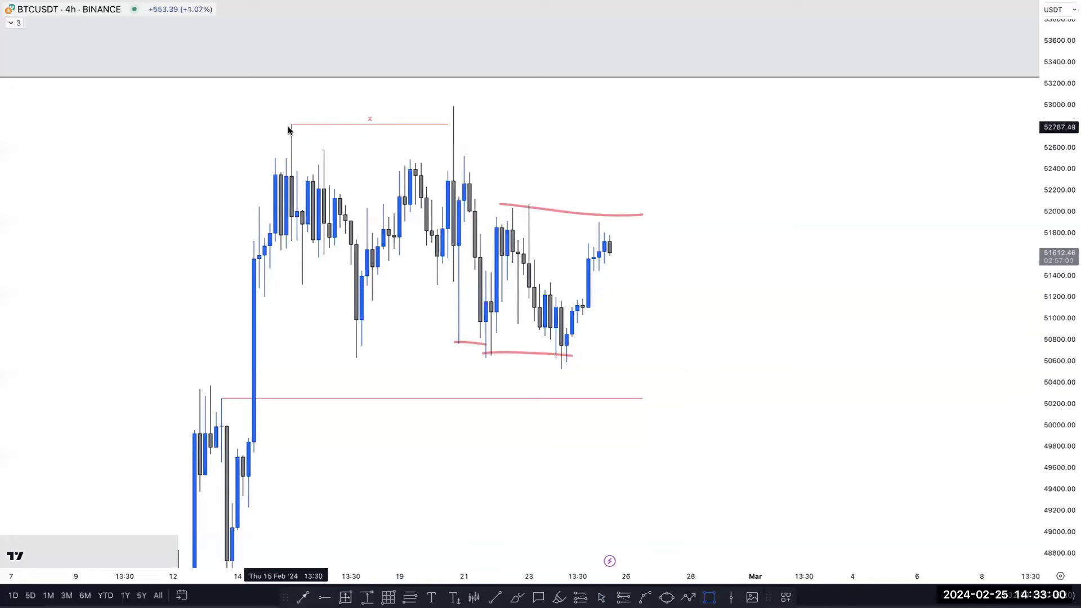
{"action": "mouse_move", "coordinate": [410, 160]}
{"action": "left_mouse_down"}
{"action": "mouse_move", "coordinate": [716, 127]}
{"action": "mouse_move", "coordinate": [728, 113]}
{"action": "mouse_move", "coordinate": [459, 138]}
{"action": "mouse_move", "coordinate": [470, 163]}
{"action": "mouse_move", "coordinate": [352, 124]}
{"action": "mouse_move", "coordinate": [295, 124]}
{"action": "left_mouse_up"}
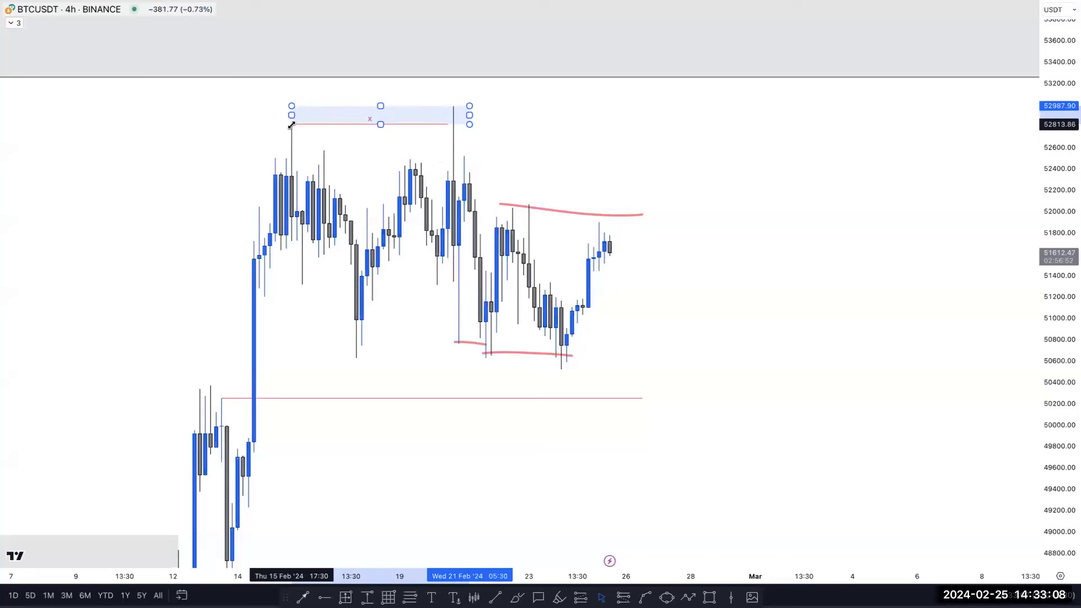
{"action": "left_click_drag", "start_coordinate": [475, 119], "coordinate": [674, 116]}
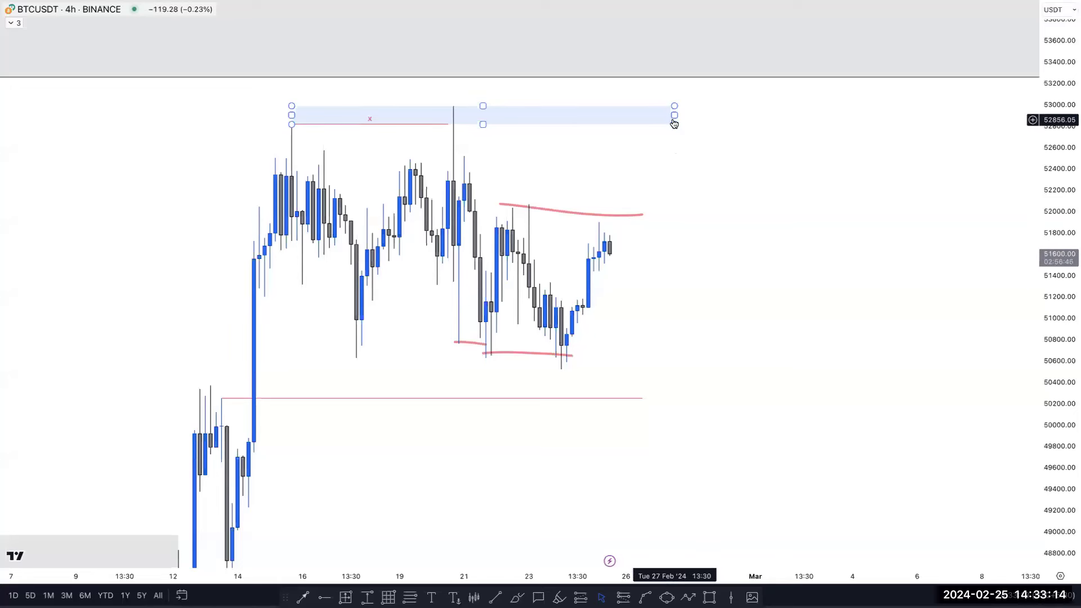
{"action": "key", "text": "Delete"}
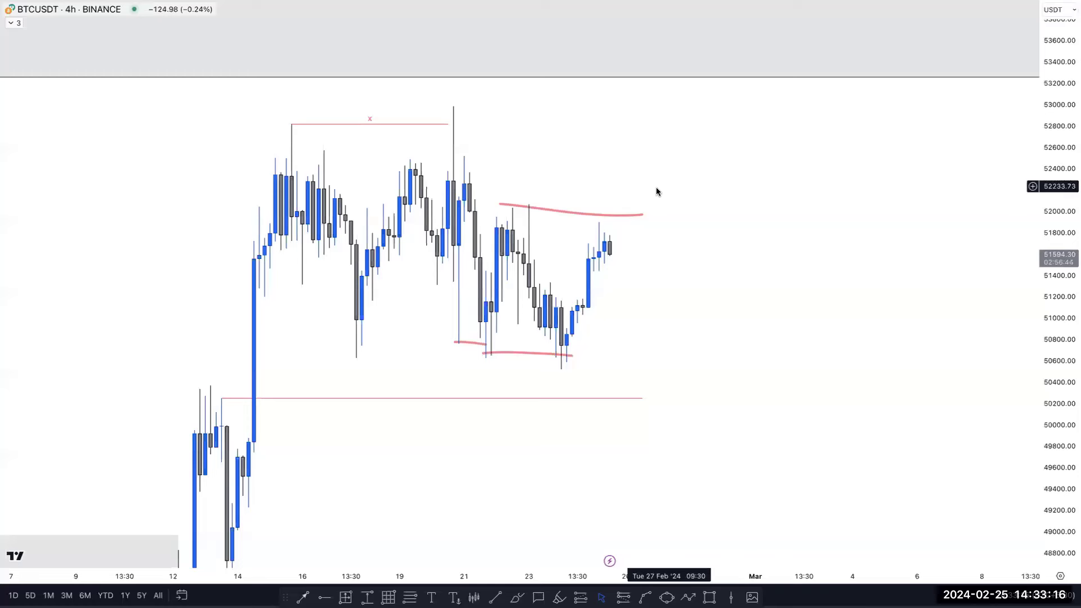
{"action": "left_click", "coordinate": [640, 216]}
{"action": "key", "text": "Delete"}
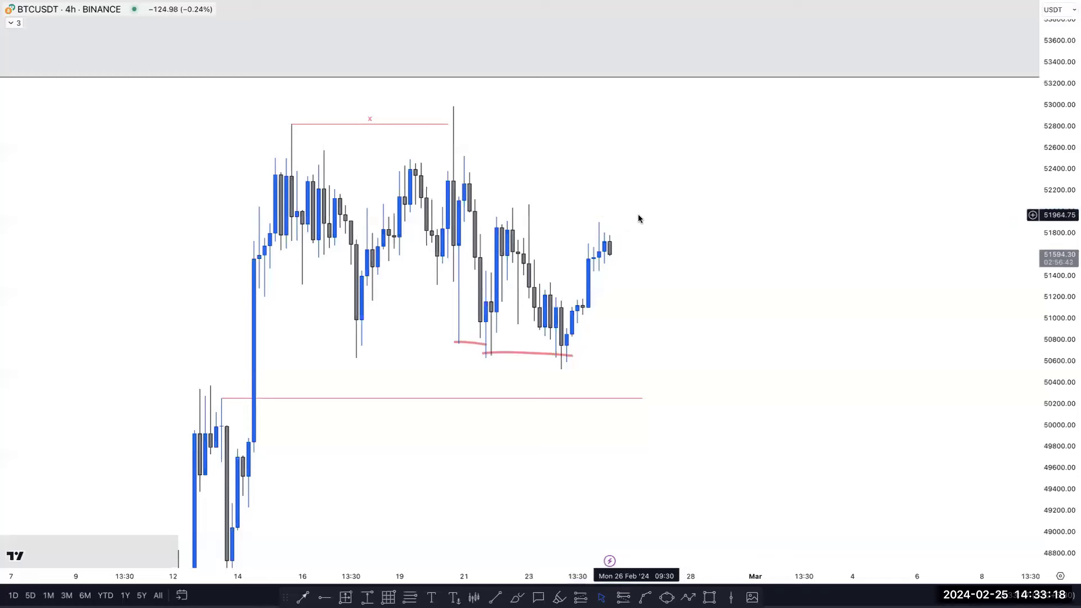
- On the 15-minute chart, draw a rectangle zone at about 51,080 to 51,175 from the evening of 24 February to late 25 February
{"action": "type", "text": "15"}
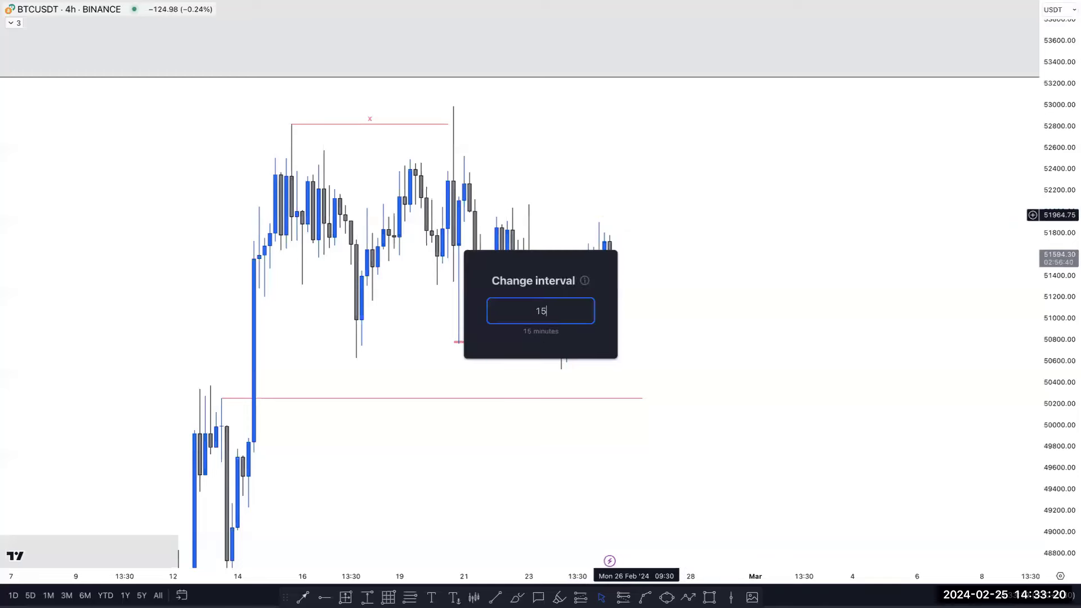
{"action": "key", "text": "Return"}
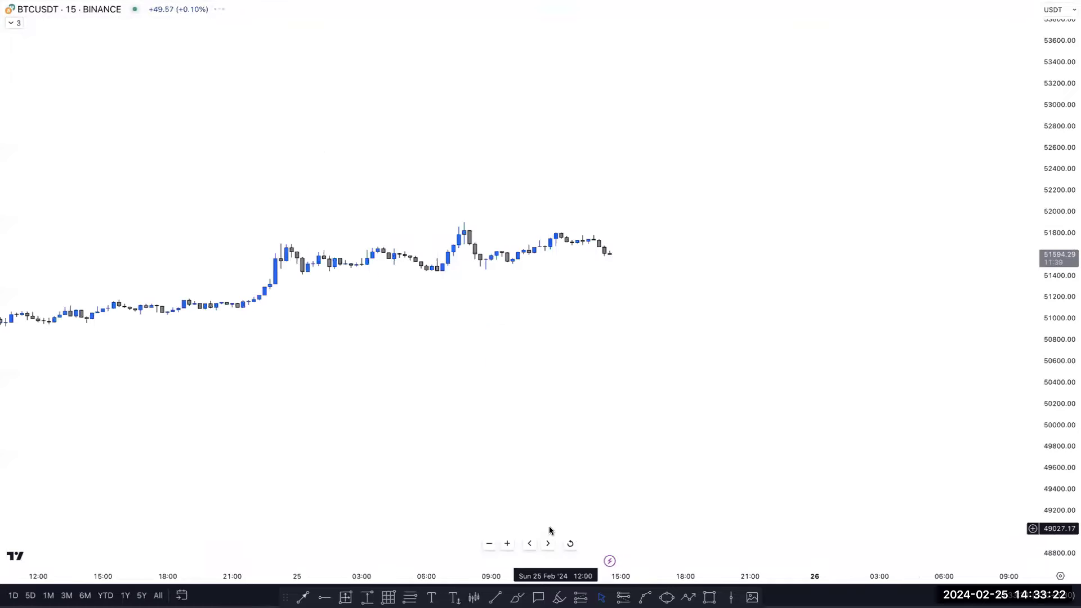
{"action": "left_click", "coordinate": [570, 543]}
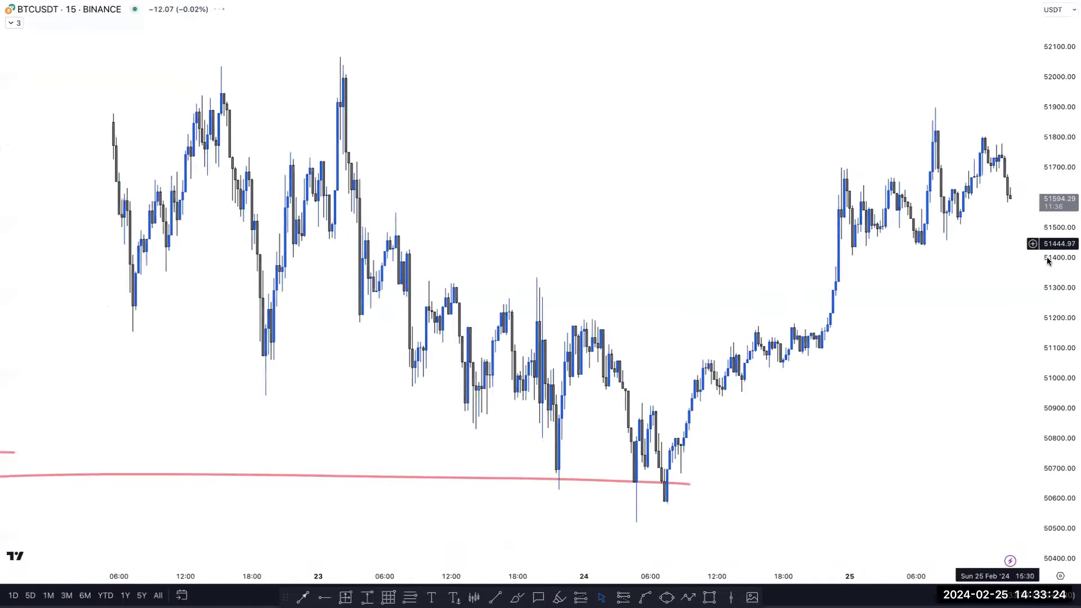
{"action": "left_click_drag", "start_coordinate": [1013, 236], "coordinate": [699, 297]}
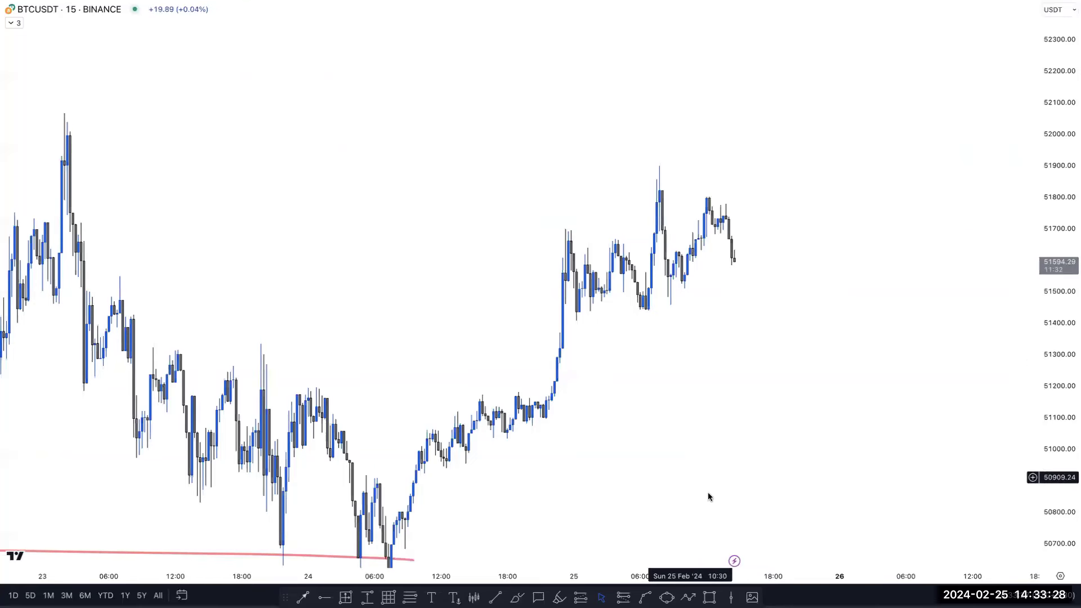
{"action": "key", "text": "alt+shift+r"}
{"action": "mouse_move", "coordinate": [518, 395]}
{"action": "left_mouse_down"}
{"action": "mouse_move", "coordinate": [837, 410]}
{"action": "mouse_move", "coordinate": [828, 423]}
{"action": "left_mouse_up"}
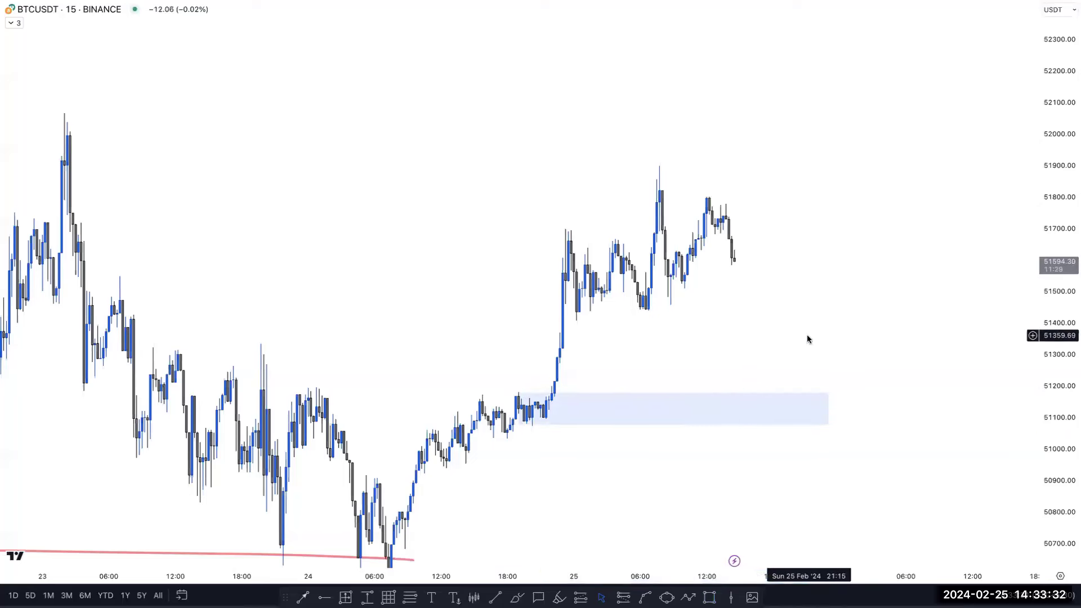
- Underline the 25 February lows near 51,440 and sketch a price path dropping to the blue zone, breaking marked levels and rising to about 52,040
{"action": "left_click", "coordinate": [517, 597]}
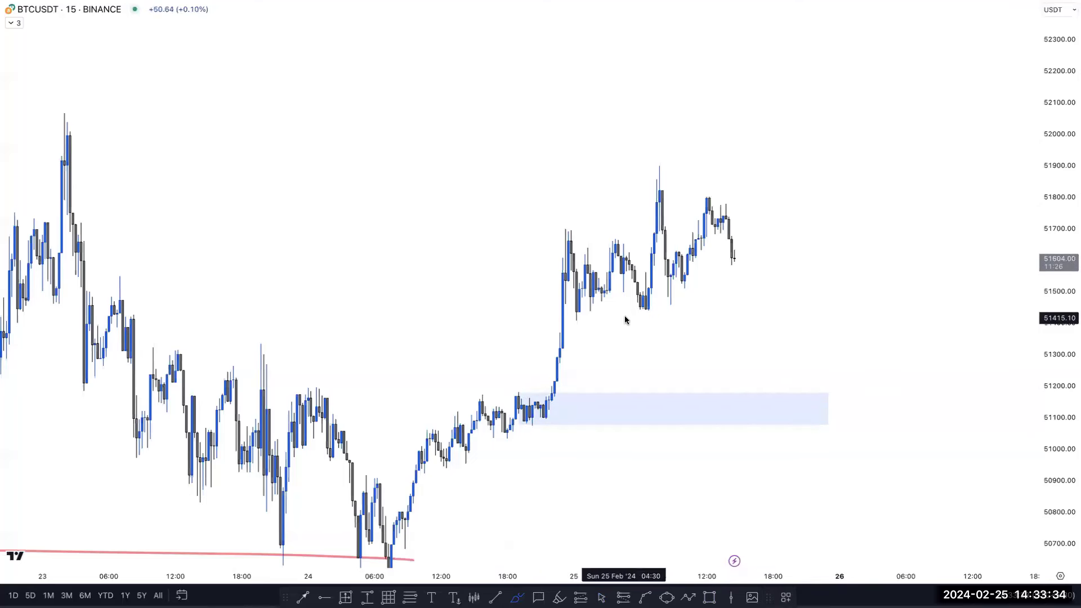
{"action": "left_click_drag", "start_coordinate": [621, 313], "coordinate": [671, 307]}
{"action": "mouse_move", "coordinate": [729, 256]}
{"action": "left_mouse_down"}
{"action": "mouse_move", "coordinate": [732, 305]}
{"action": "mouse_move", "coordinate": [766, 389]}
{"action": "mouse_move", "coordinate": [786, 396]}
{"action": "mouse_move", "coordinate": [806, 331]}
{"action": "mouse_move", "coordinate": [825, 317]}
{"action": "mouse_move", "coordinate": [913, 122]}
{"action": "left_mouse_up"}
{"action": "mouse_move", "coordinate": [789, 357]}
{"action": "left_mouse_down"}
{"action": "mouse_move", "coordinate": [828, 356]}
{"action": "mouse_move", "coordinate": [825, 375]}
{"action": "left_mouse_up"}
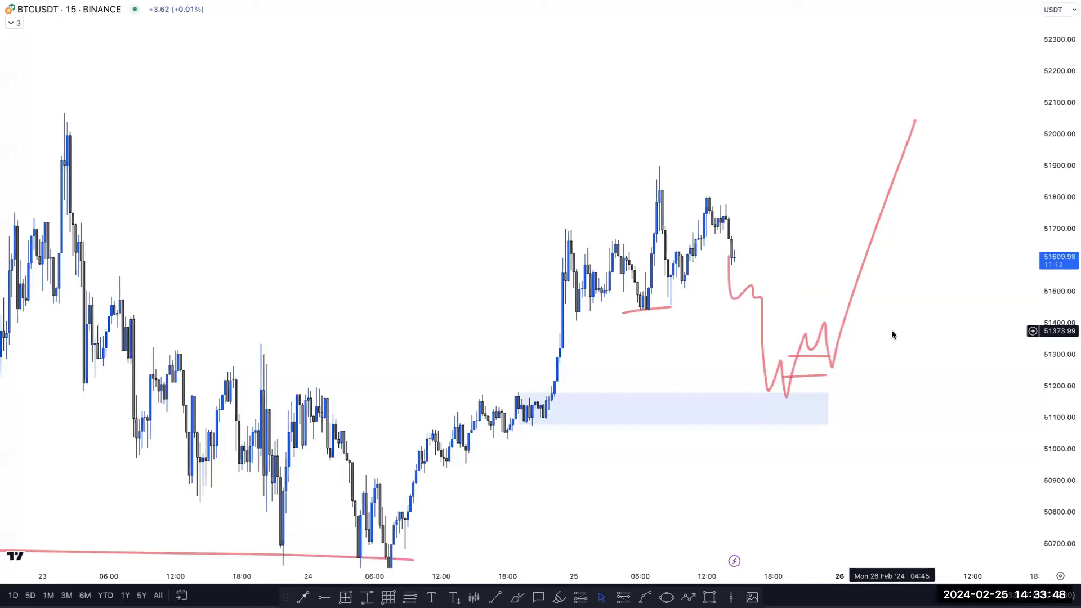
- Open the BANKNIFTY (Nifty Bank Index, NSE) chart and remove all existing drawings from it
{"action": "type", "text": "BANKNIFTY"}
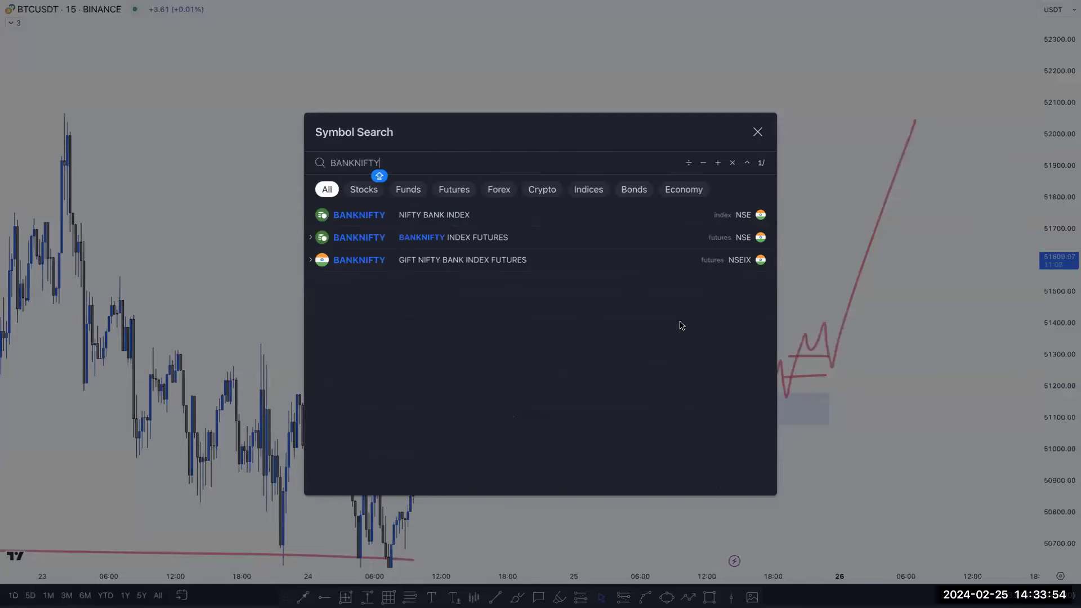
{"action": "left_click", "coordinate": [450, 219]}
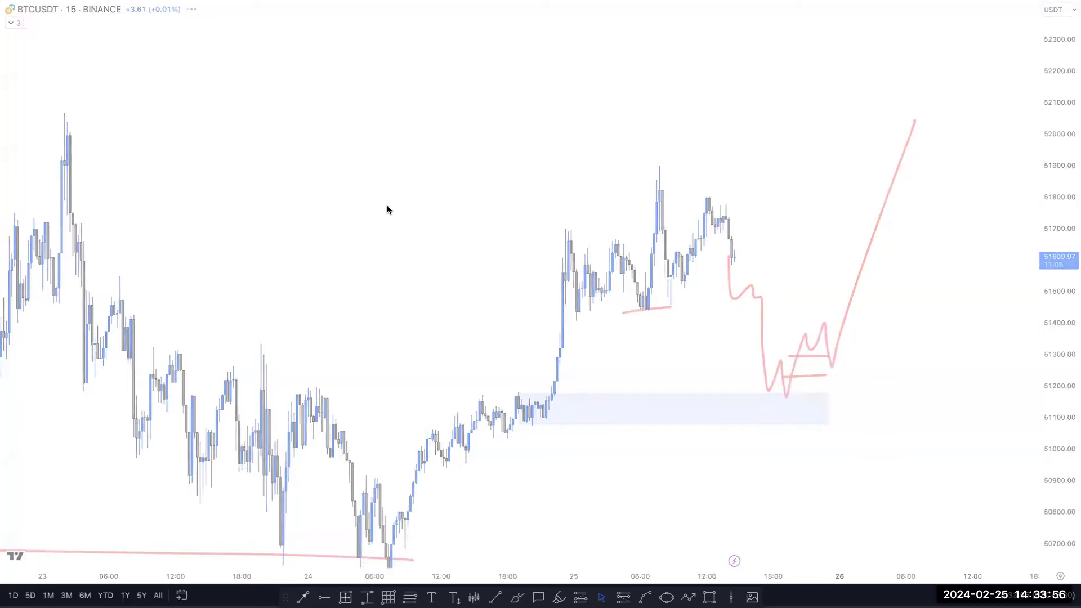
{"action": "right_click", "coordinate": [348, 128]}
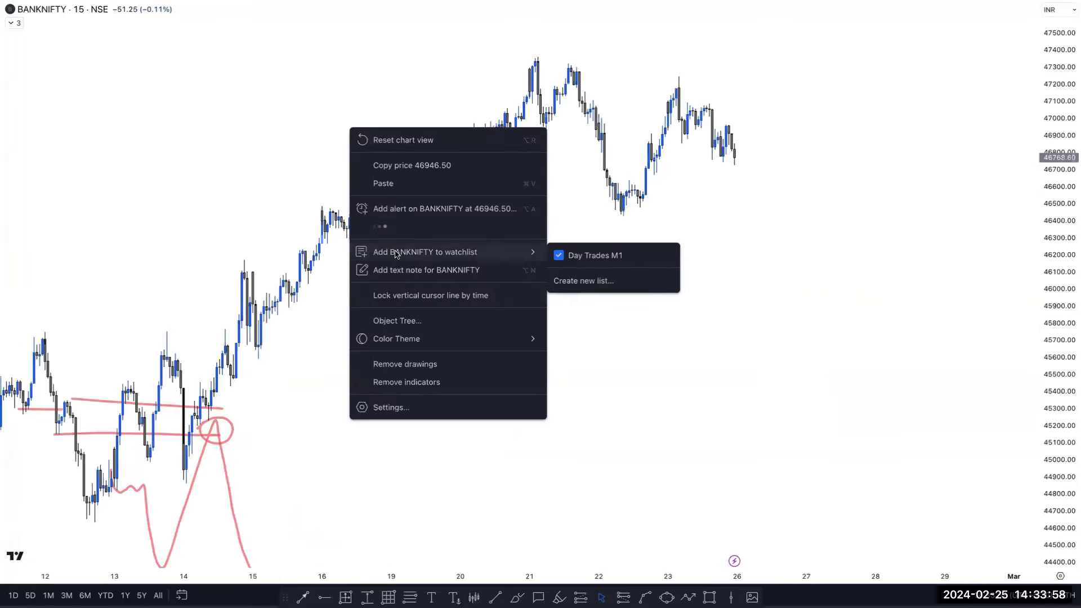
{"action": "left_click", "coordinate": [408, 363]}
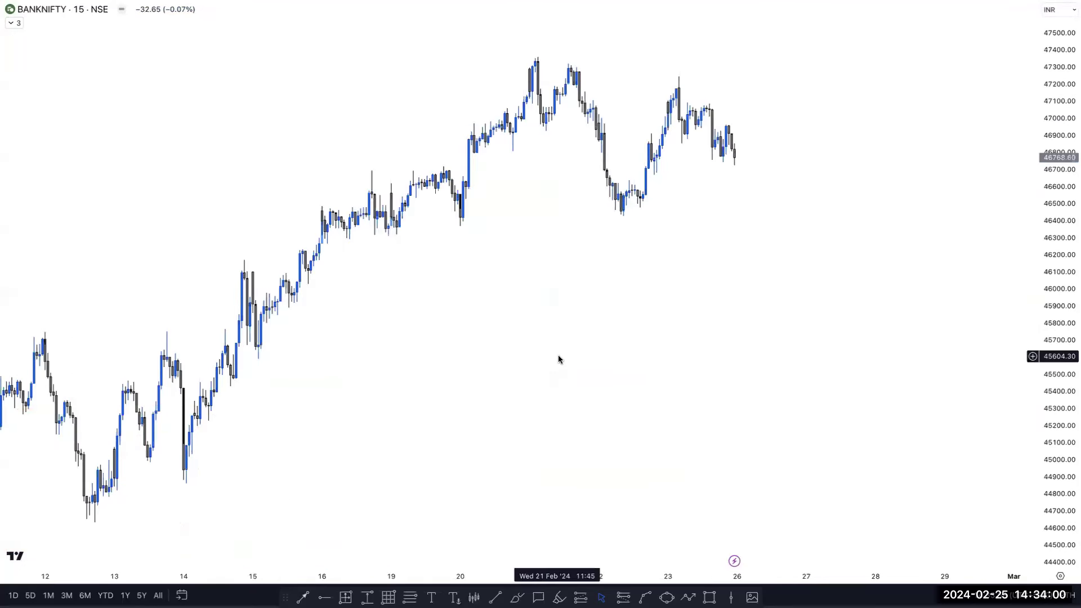
- Switch the BANKNIFTY chart to the daily interval and rescale it to show price action from early 2023 onward
{"action": "type", "text": "1"}
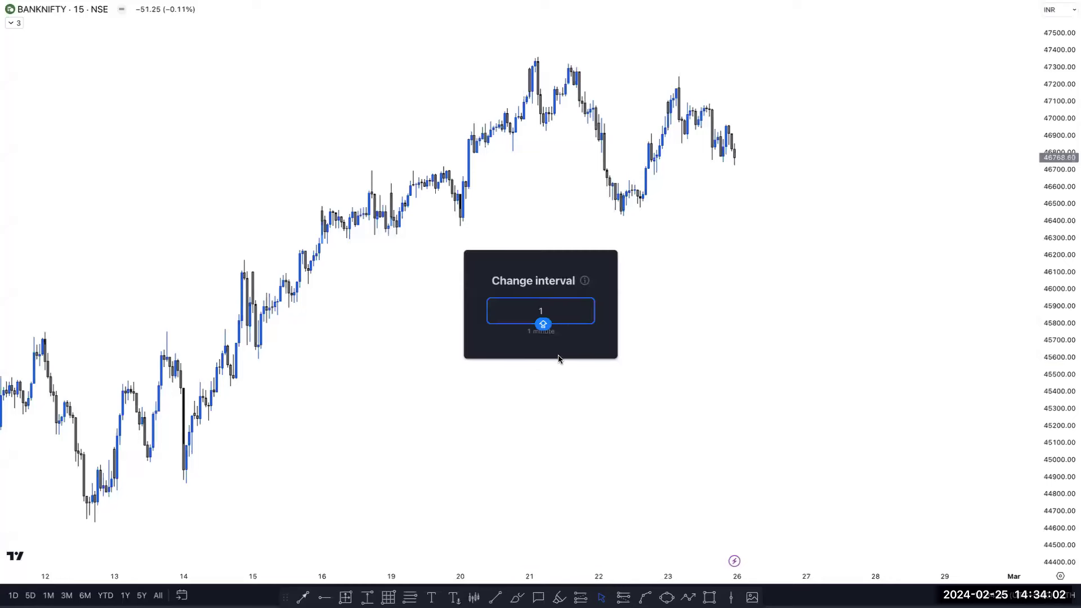
{"action": "type", "text": "D"}
{"action": "key", "text": "Return"}
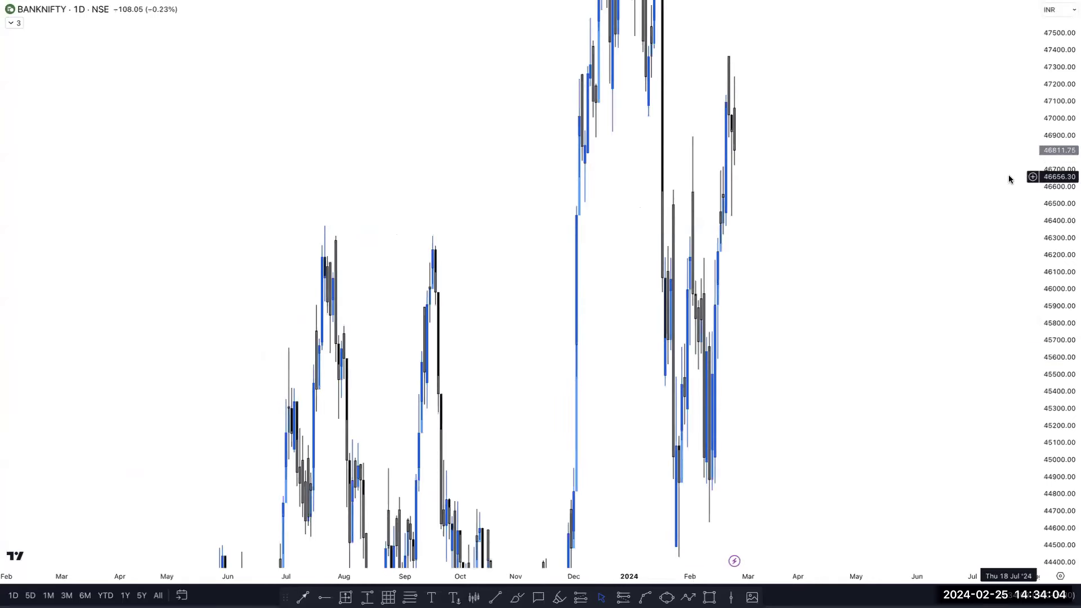
{"action": "double_click", "coordinate": [1057, 136]}
{"action": "scroll", "coordinate": [953, 239], "scroll_direction": "up", "scroll_amount": 3}
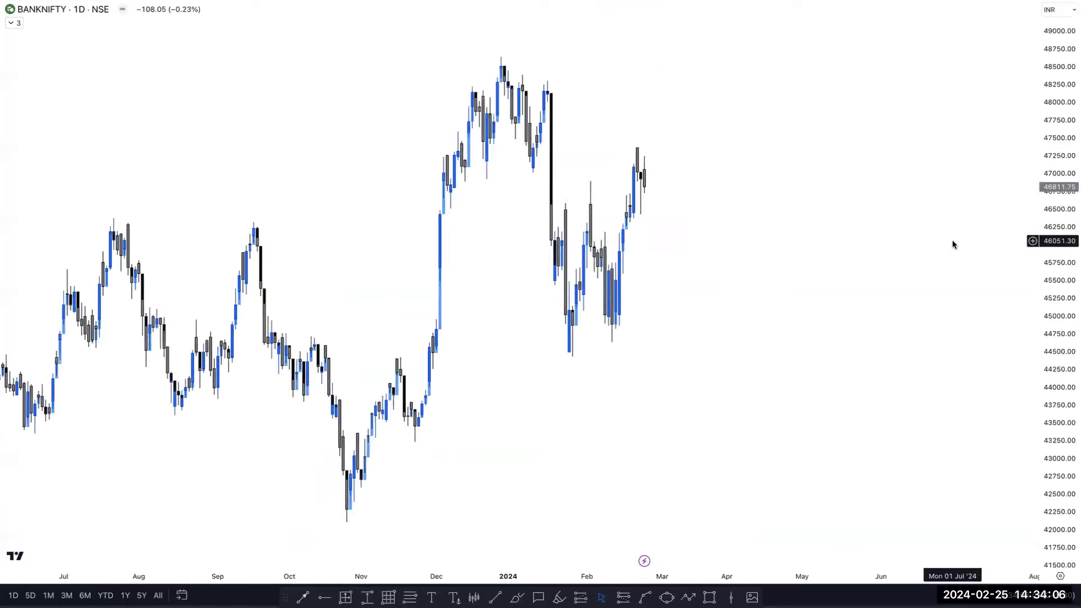
{"action": "left_click_drag", "start_coordinate": [1071, 134], "coordinate": [1037, 246]}
{"action": "scroll", "coordinate": [1036, 245], "scroll_direction": "down", "scroll_amount": 3}
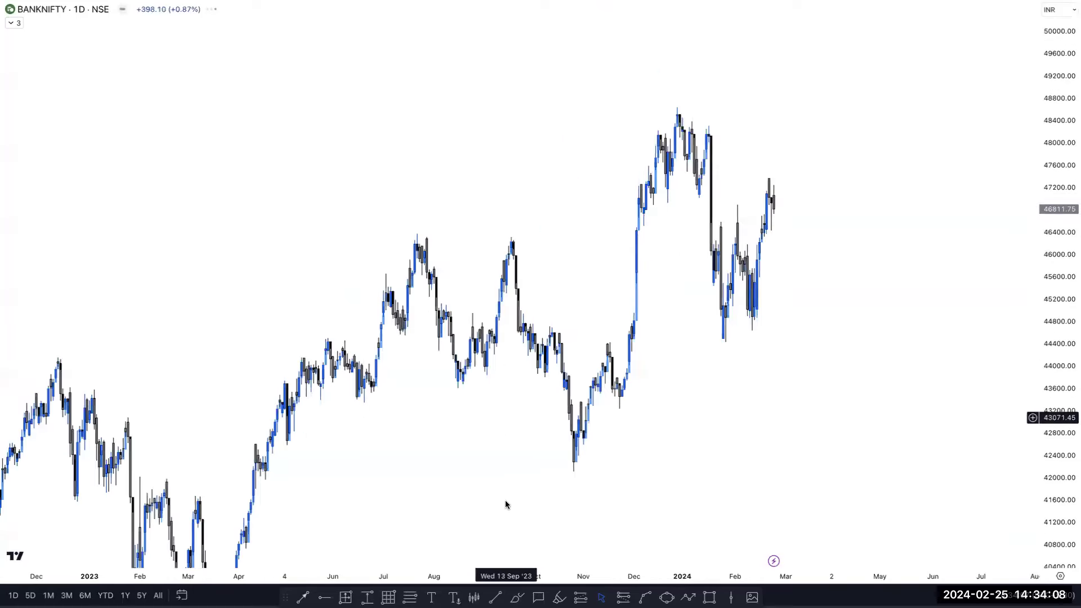
{"action": "scroll", "coordinate": [541, 509], "scroll_direction": "up", "scroll_amount": 1}
- Draw a red brush line over the July and September 2023 highs at about 46,400 and circle the late October low near 42,100
{"action": "left_click", "coordinate": [516, 597]}
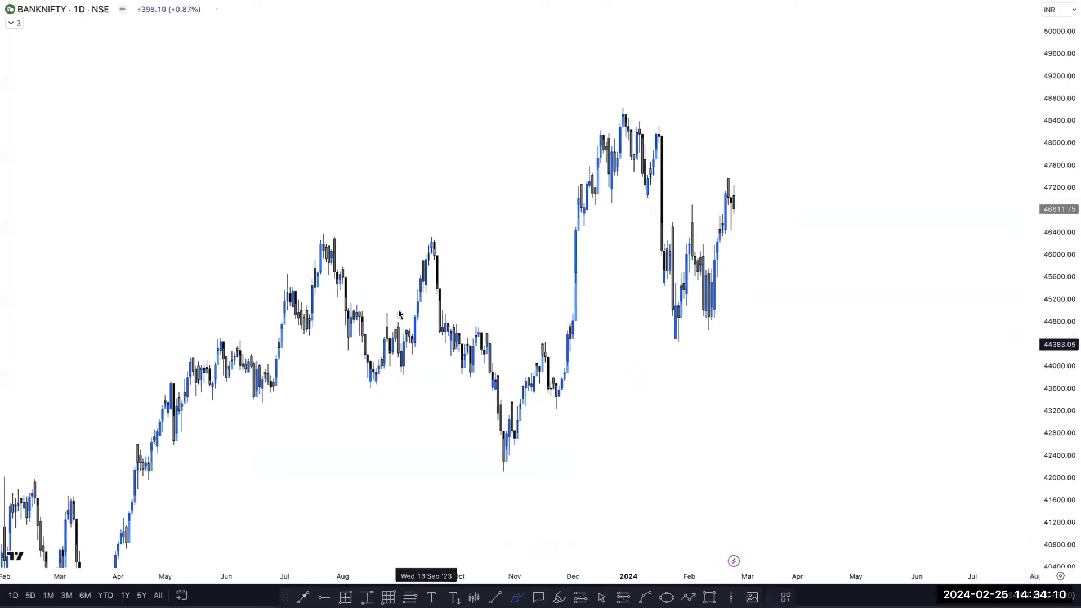
{"action": "left_click_drag", "start_coordinate": [312, 229], "coordinate": [533, 239]}
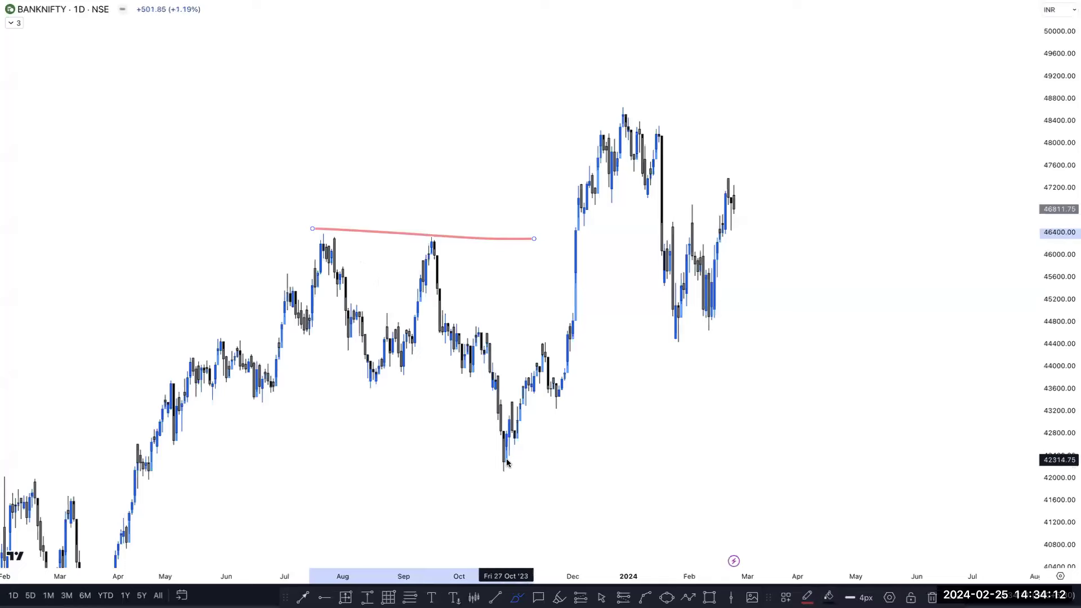
{"action": "left_click_drag", "start_coordinate": [507, 463], "coordinate": [504, 464]}
- Draw a horizontal trend line at 44,420.95 from the 16 November 2023 high to 30 January 2024
{"action": "left_click_drag", "start_coordinate": [544, 340], "coordinate": [702, 349]}
{"action": "key", "text": "Delete"}
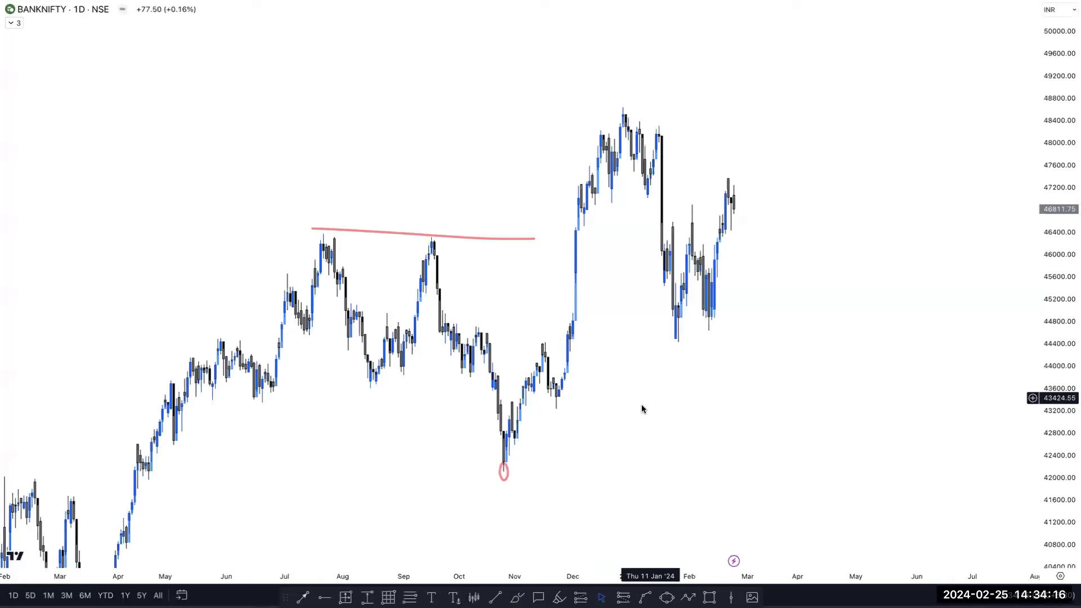
{"action": "left_click", "coordinate": [496, 596]}
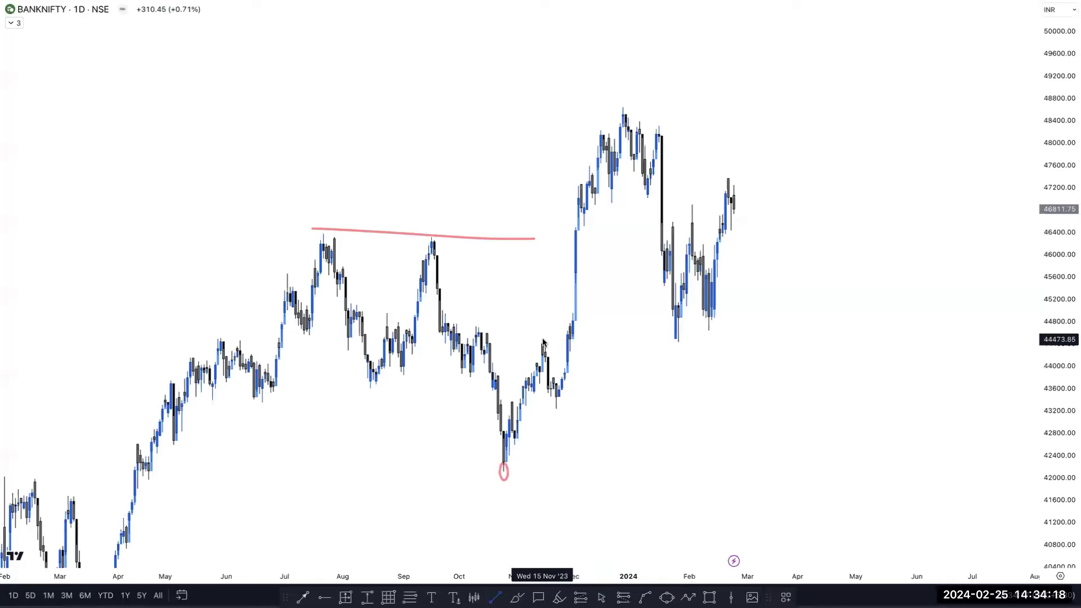
{"action": "left_click_drag", "start_coordinate": [543, 343], "coordinate": [794, 343]}
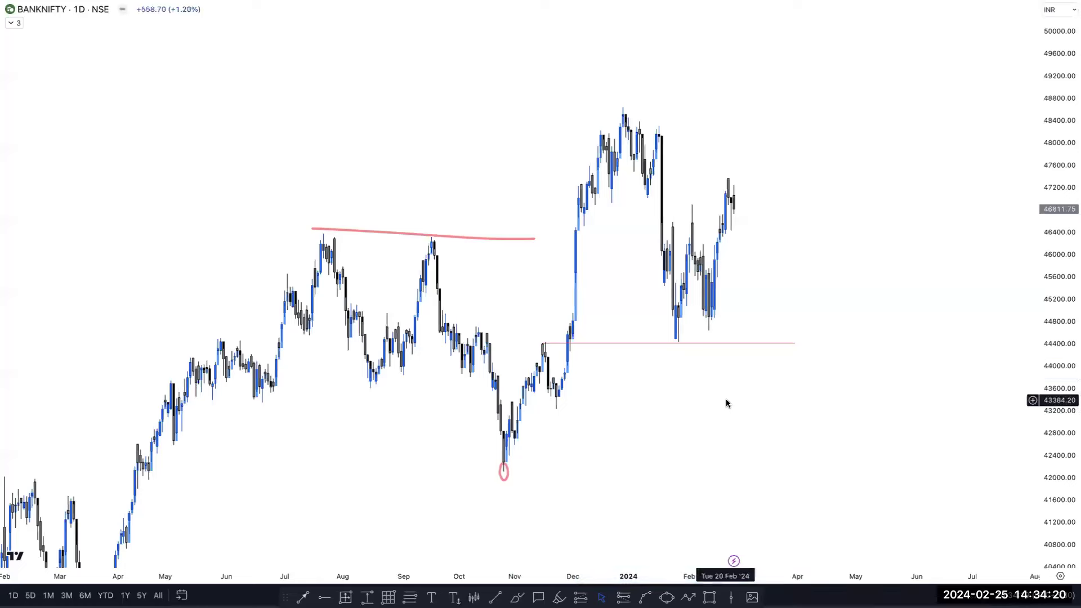
{"action": "left_click", "coordinate": [790, 343]}
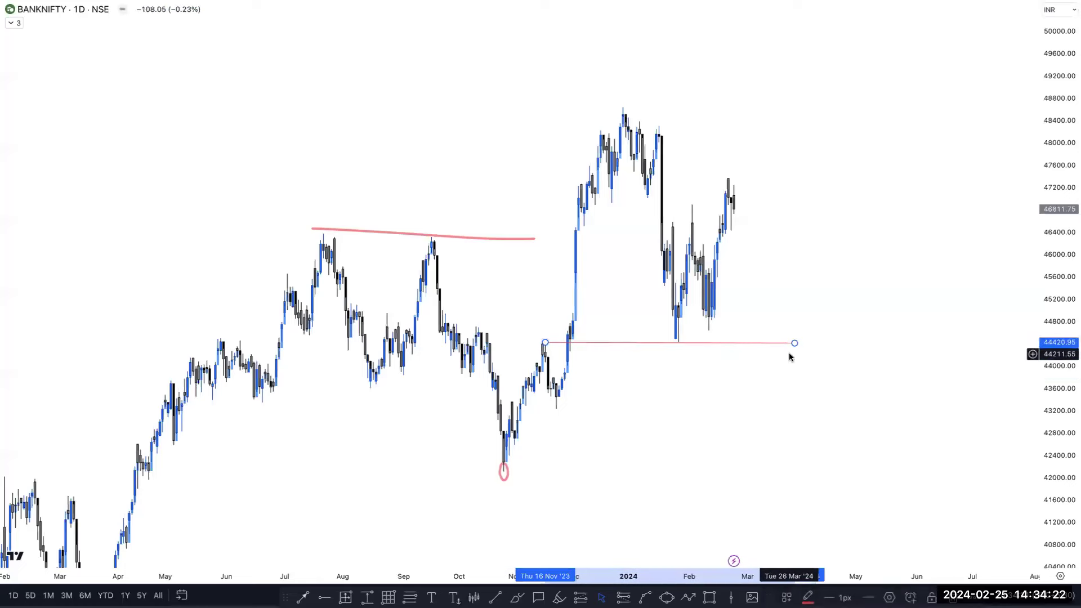
{"action": "left_click_drag", "start_coordinate": [795, 343], "coordinate": [765, 348]}
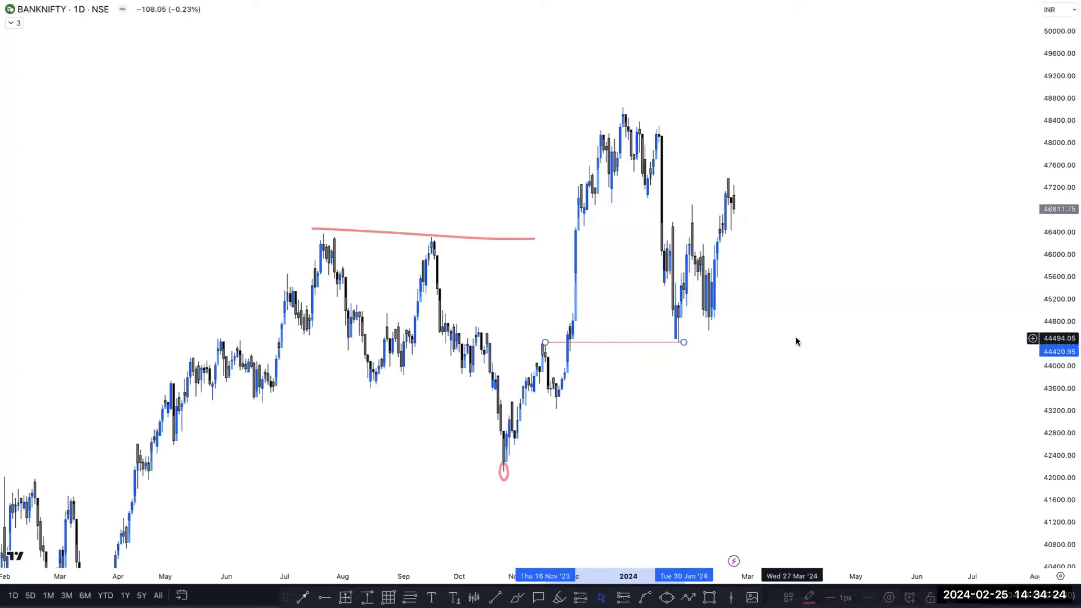
- Examine the daily BANKNIFTY swings from early 2023 to February 2024 at several zoom levels
{"action": "scroll", "coordinate": [798, 338], "scroll_direction": "up", "scroll_amount": 5}
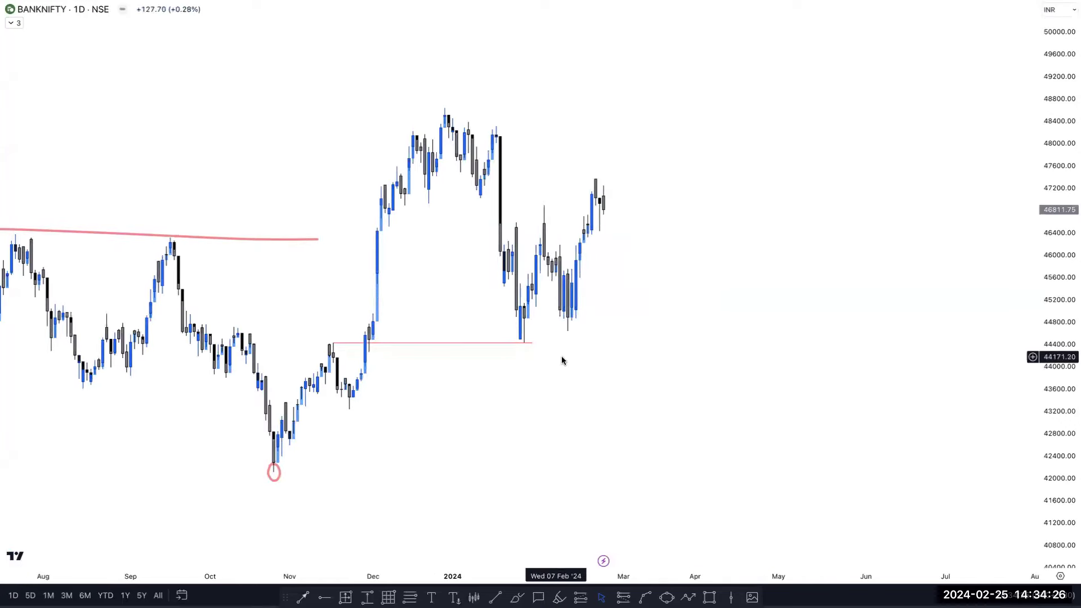
{"action": "left_click_drag", "start_coordinate": [651, 356], "coordinate": [775, 369]}
{"action": "scroll", "coordinate": [776, 368], "scroll_direction": "up", "scroll_amount": 1}
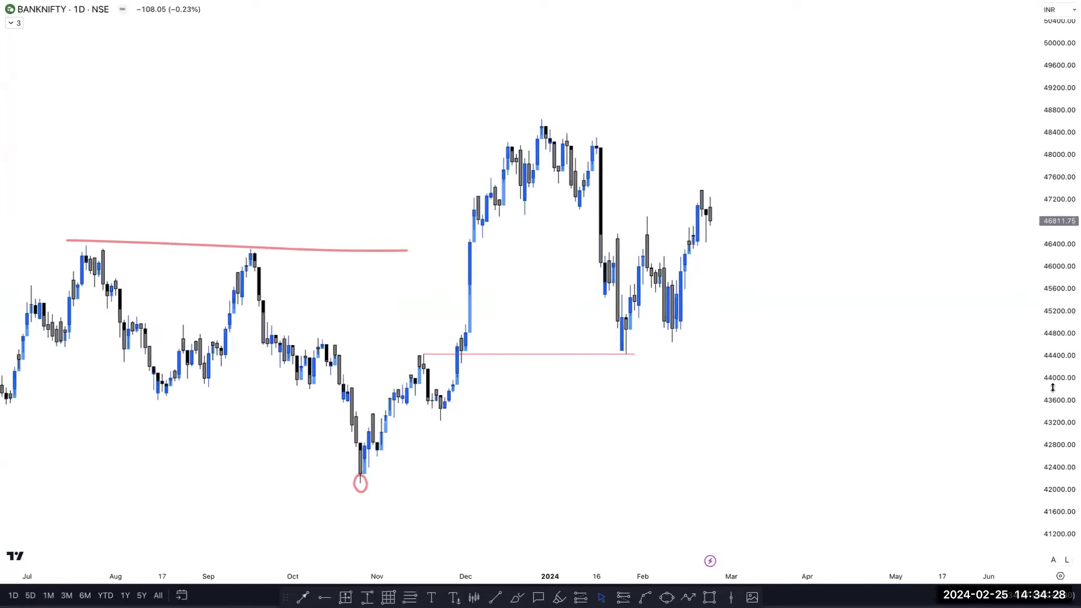
{"action": "scroll", "coordinate": [860, 324], "scroll_direction": "down", "scroll_amount": 5}
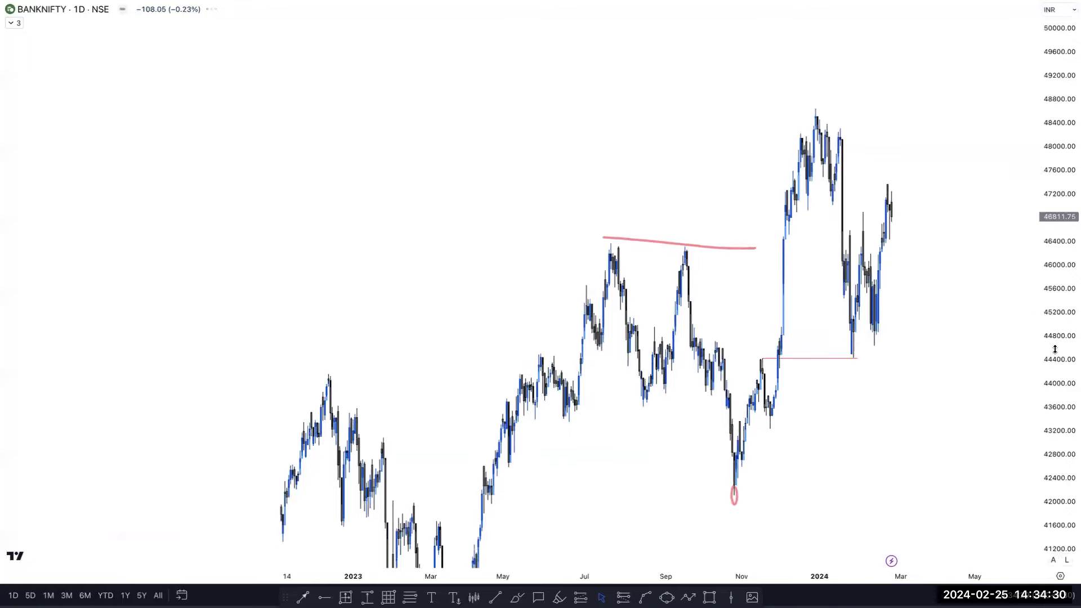
{"action": "left_click_drag", "start_coordinate": [1055, 349], "coordinate": [1051, 478]}
{"action": "scroll", "coordinate": [825, 410], "scroll_direction": "up", "scroll_amount": 5}
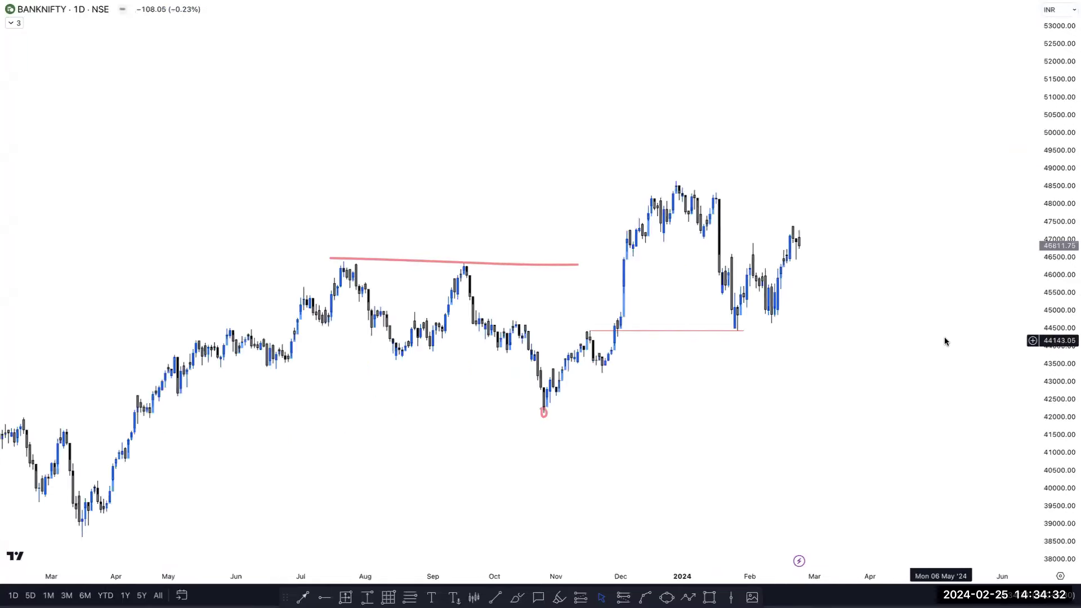
{"action": "left_click_drag", "start_coordinate": [1041, 308], "coordinate": [1040, 208]}
{"action": "scroll", "coordinate": [793, 322], "scroll_direction": "up", "scroll_amount": 2}
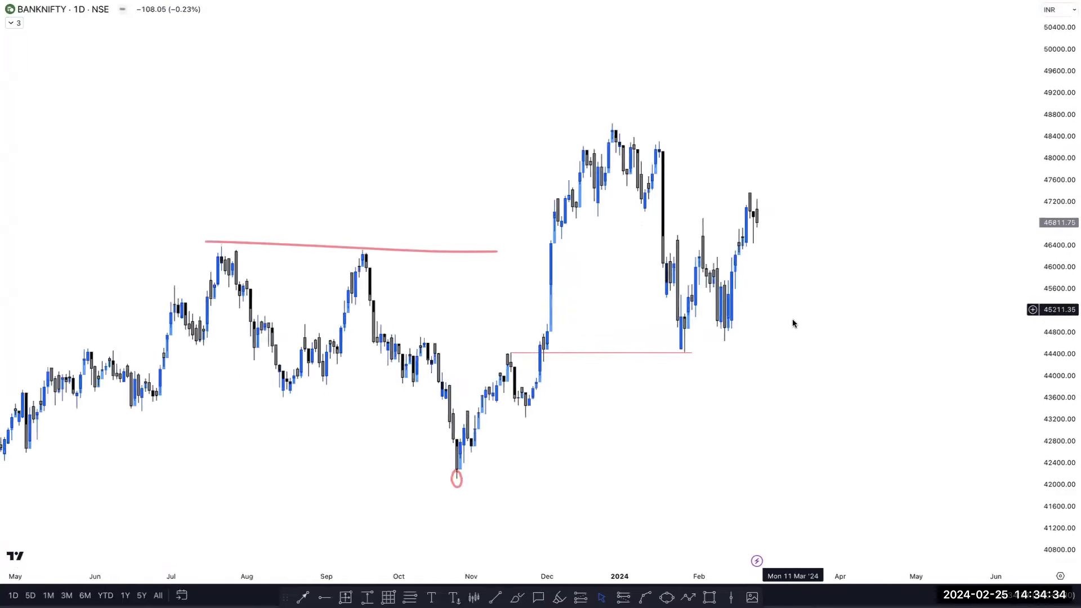
- Underline the late December 2023 low at about 46,900 in red and try a projected path dipping to about 43,900 and rising to about 48,470
{"action": "left_click", "coordinate": [517, 596]}
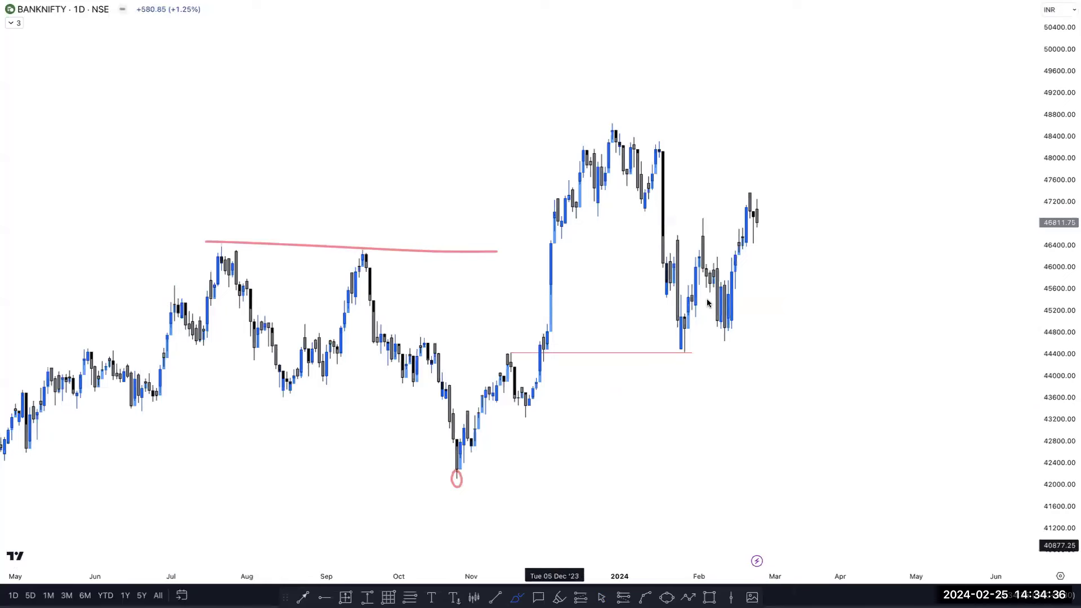
{"action": "left_click_drag", "start_coordinate": [586, 218], "coordinate": [616, 217]}
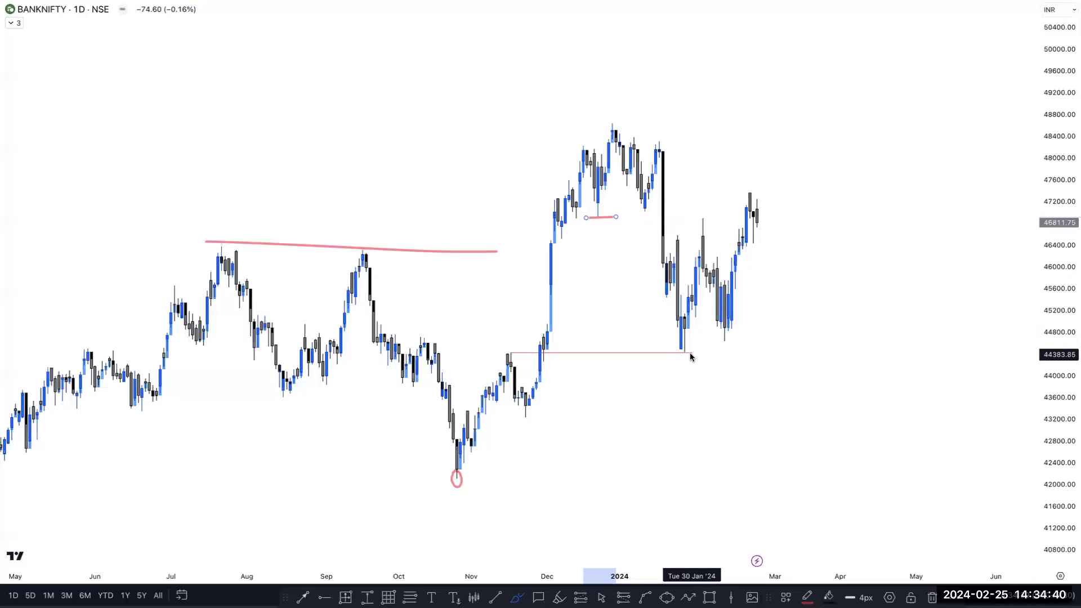
{"action": "mouse_move", "coordinate": [760, 219]}
{"action": "left_mouse_down"}
{"action": "mouse_move", "coordinate": [788, 385]}
{"action": "mouse_move", "coordinate": [805, 321]}
{"action": "mouse_move", "coordinate": [818, 356]}
{"action": "mouse_move", "coordinate": [849, 205]}
{"action": "mouse_move", "coordinate": [870, 219]}
{"action": "mouse_move", "coordinate": [886, 135]}
{"action": "left_mouse_up"}
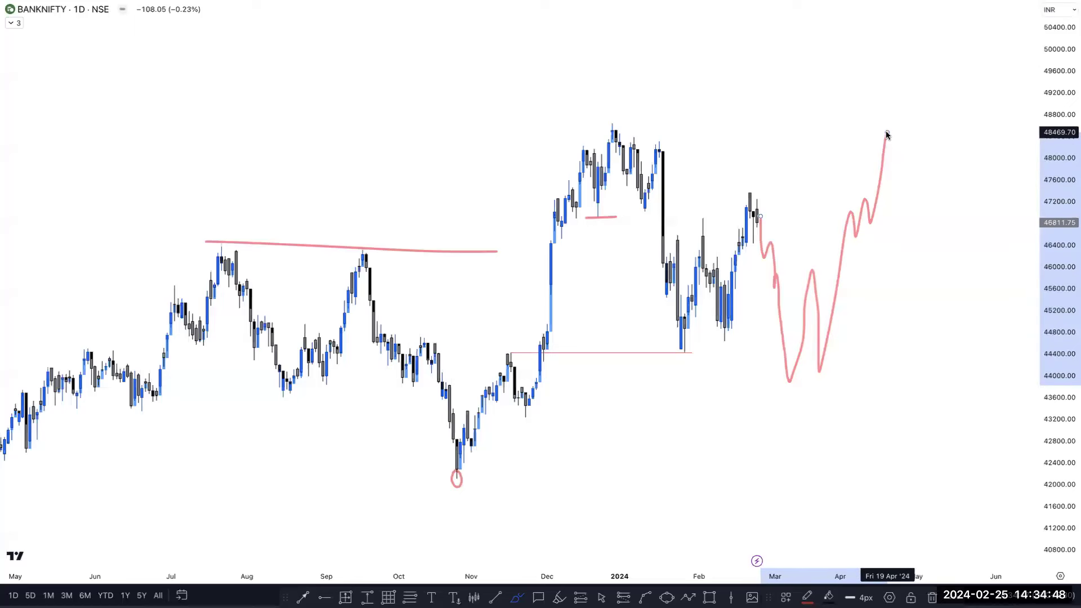
{"action": "key", "text": "Delete"}
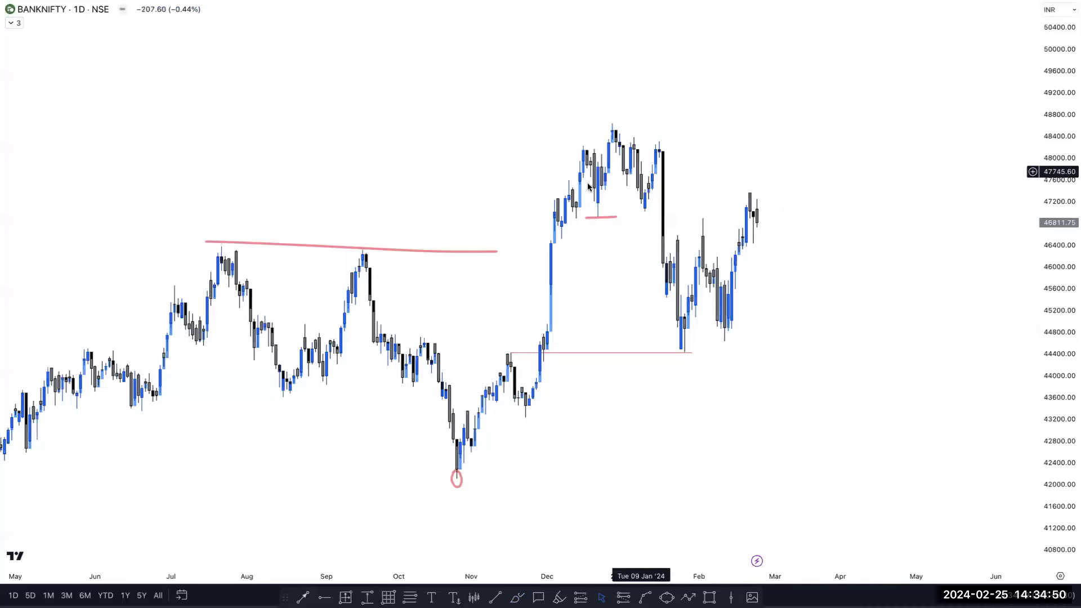
- Switch the BANKNIFTY chart to the 1-hour interval and rescale it to show price action from early January 2024
{"action": "type", "text": "1h"}
{"action": "key", "text": "Return"}
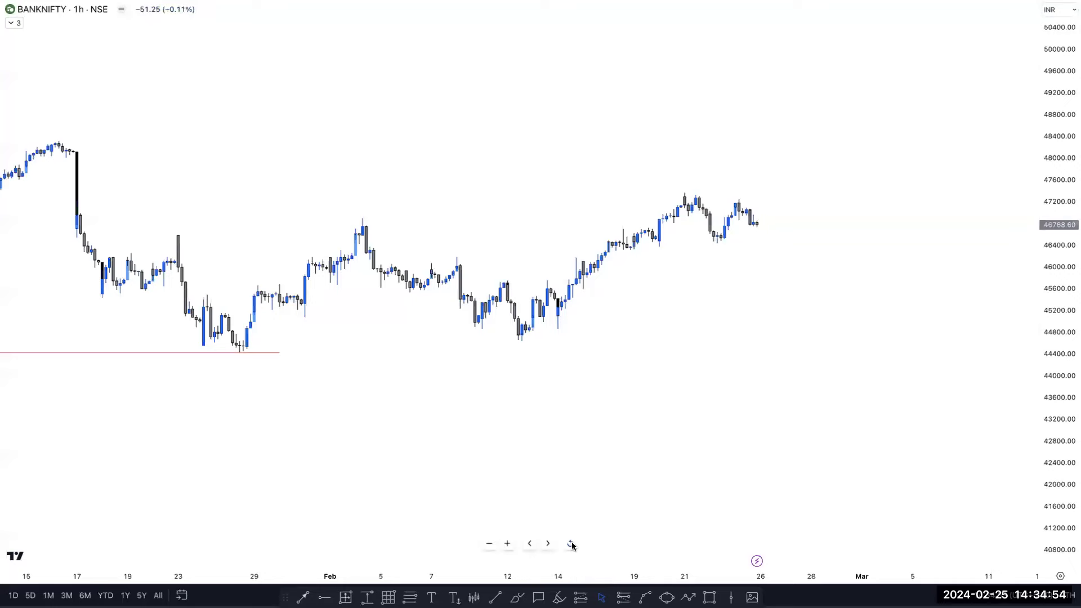
{"action": "left_click", "coordinate": [570, 543]}
{"action": "left_click_drag", "start_coordinate": [1041, 359], "coordinate": [1040, 325]}
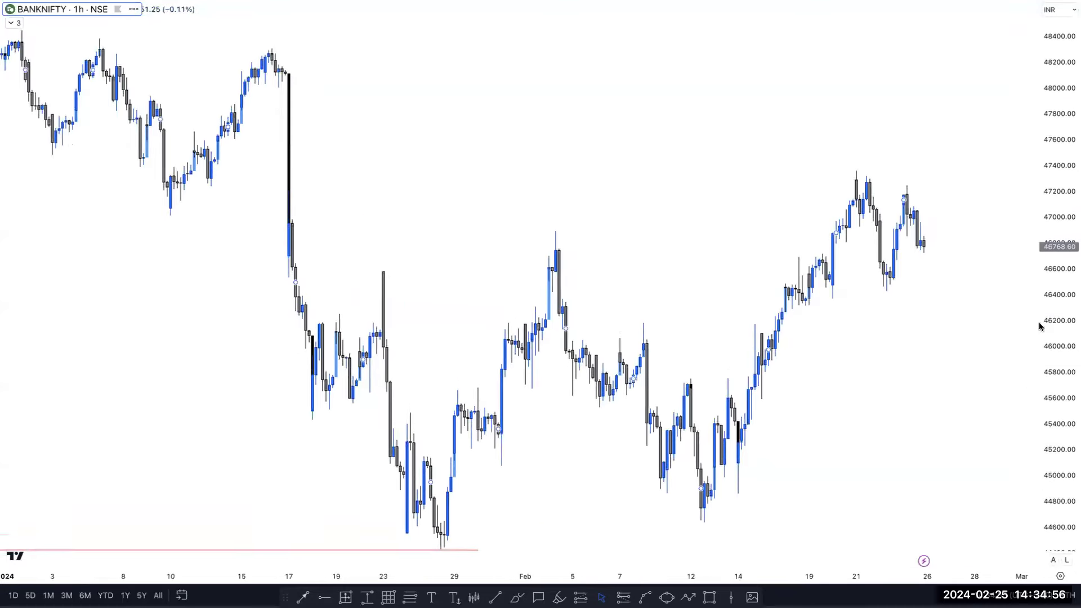
{"action": "left_click_drag", "start_coordinate": [921, 326], "coordinate": [854, 277]}
{"action": "scroll", "coordinate": [851, 281], "scroll_direction": "up", "scroll_amount": 1}
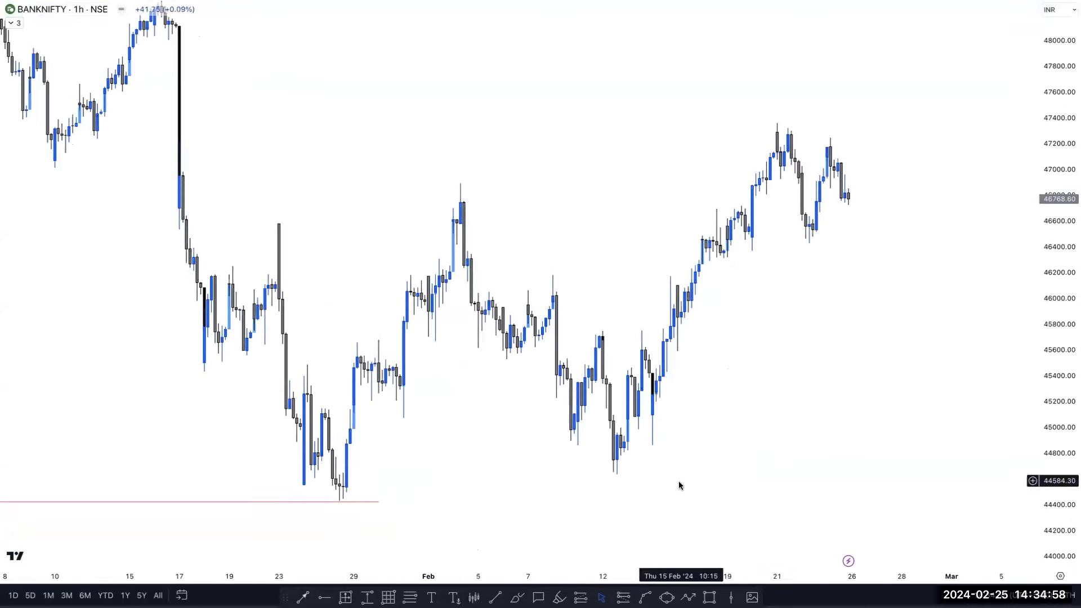
- With red brush strokes, circle the January swing lows and high and draw level lines at about 45,450, 46,550 and 46,900
{"action": "left_click", "coordinate": [516, 597]}
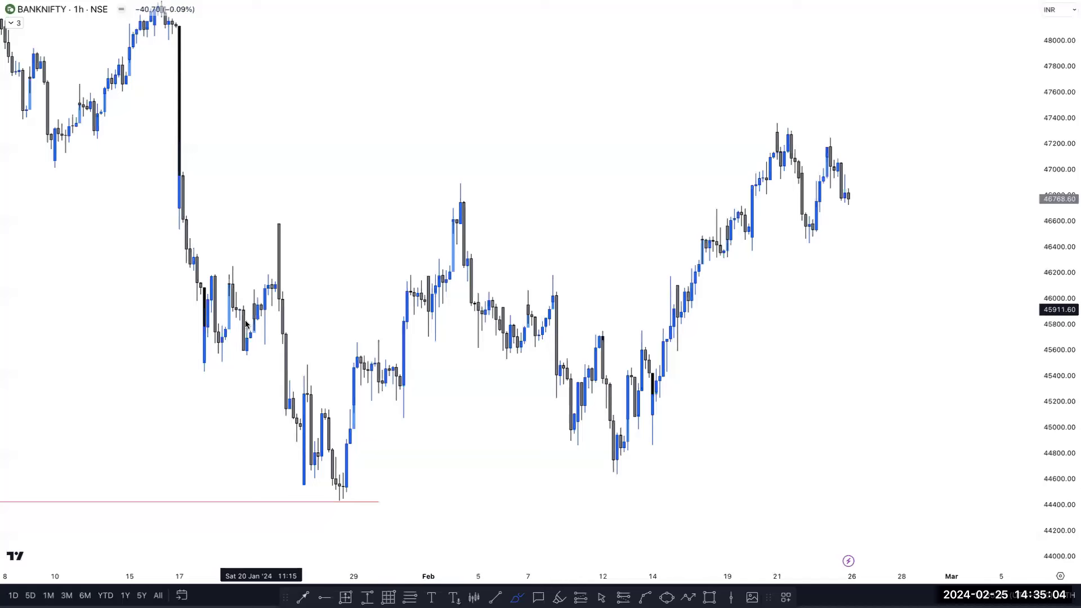
{"action": "left_click_drag", "start_coordinate": [205, 369], "coordinate": [208, 367]}
{"action": "left_click_drag", "start_coordinate": [280, 220], "coordinate": [274, 224]}
{"action": "left_click_drag", "start_coordinate": [206, 370], "coordinate": [255, 370]}
{"action": "mouse_move", "coordinate": [348, 495]}
{"action": "left_mouse_down"}
{"action": "mouse_move", "coordinate": [352, 511]}
{"action": "mouse_move", "coordinate": [340, 497]}
{"action": "left_mouse_up"}
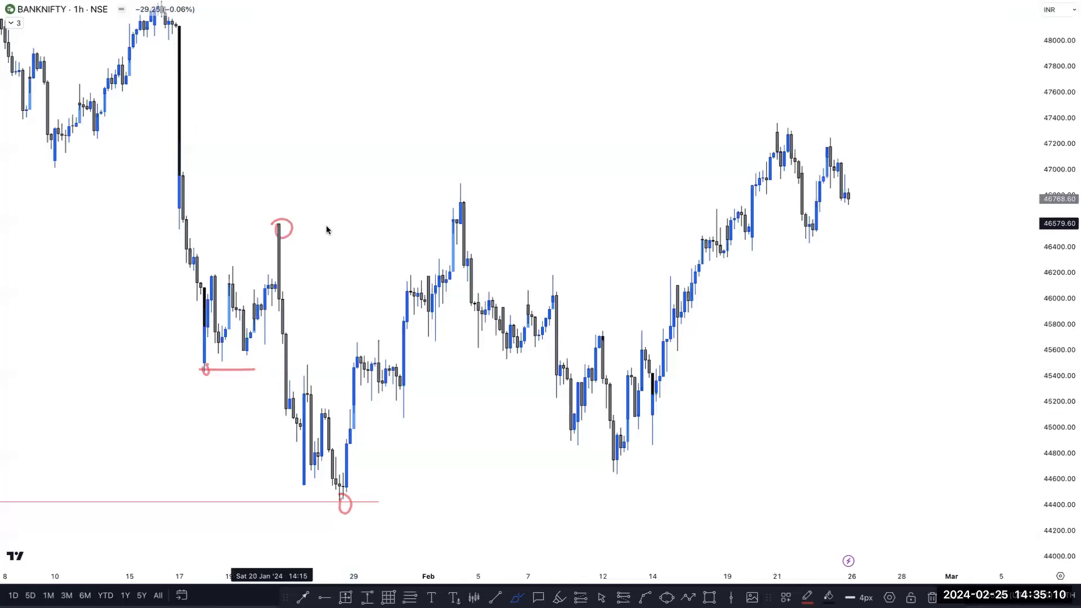
{"action": "left_click_drag", "start_coordinate": [274, 224], "coordinate": [446, 230]}
{"action": "left_click_drag", "start_coordinate": [463, 184], "coordinate": [749, 181]}
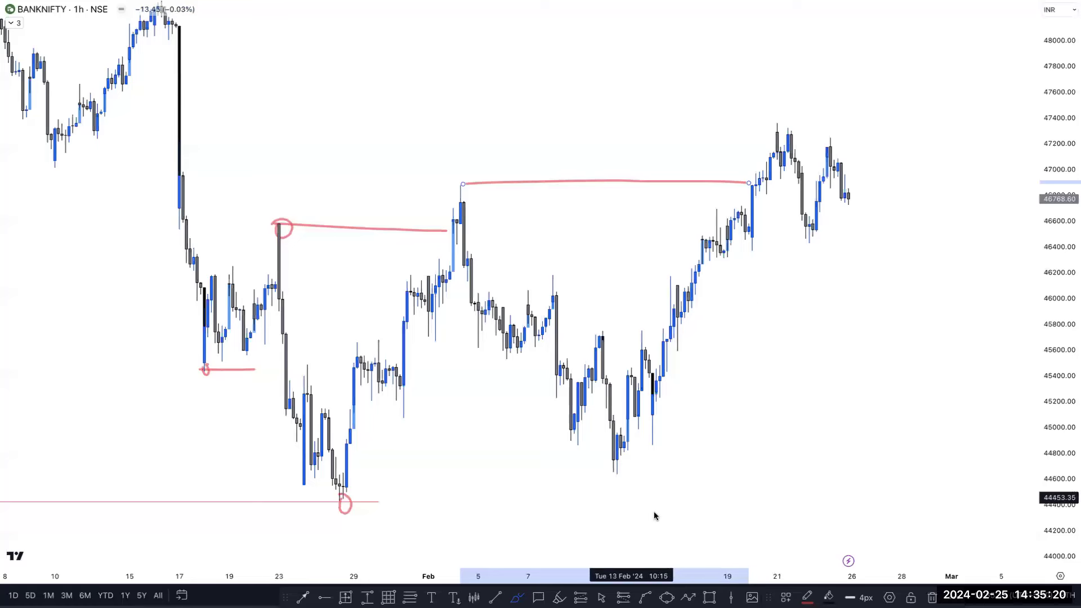
- Draw two small overlapping rectangles over the 13–14 February candles, spanning about 44,900–45,450 and 45,040–45,790
{"action": "left_click", "coordinate": [709, 598]}
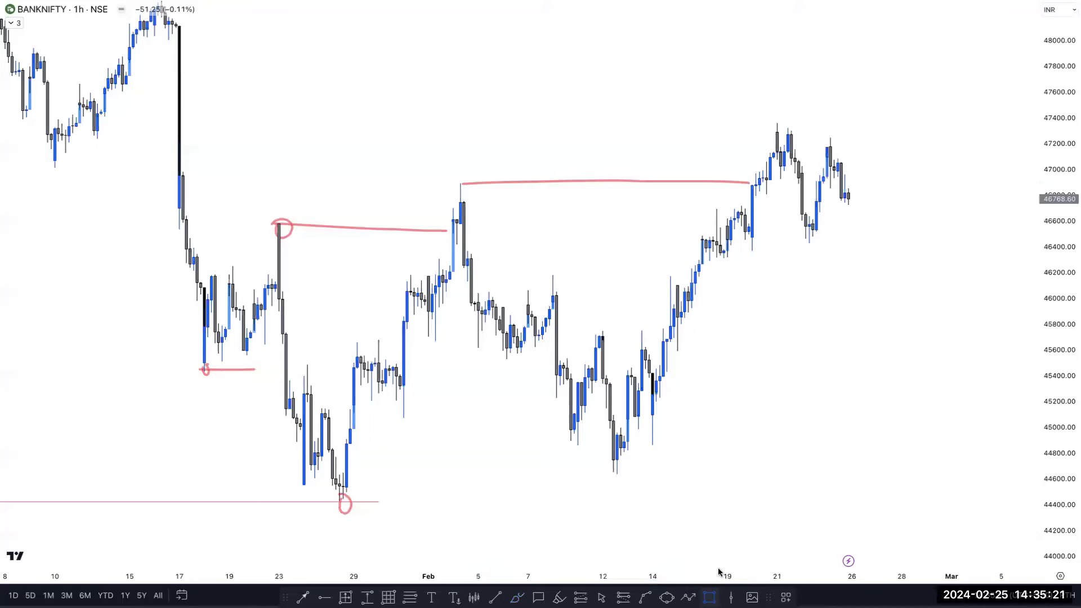
{"action": "left_click", "coordinate": [631, 370]}
{"action": "left_click", "coordinate": [648, 438]}
{"action": "left_click", "coordinate": [642, 325]}
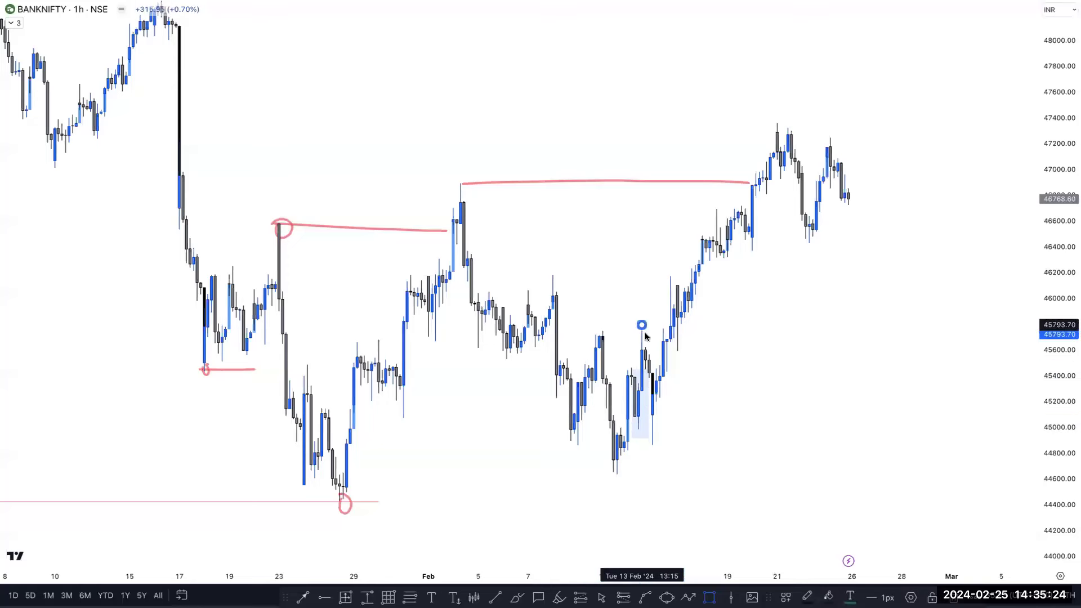
{"action": "left_click_drag", "start_coordinate": [667, 419], "coordinate": [670, 422]}
- Draw a demand zone rectangle from 46,169.20 to 45,592.90, spanning 14 to 29 February, and set its fill to black
{"action": "mouse_move", "coordinate": [669, 276]}
{"action": "left_mouse_down"}
{"action": "mouse_move", "coordinate": [912, 297]}
{"action": "mouse_move", "coordinate": [949, 352]}
{"action": "left_mouse_up"}
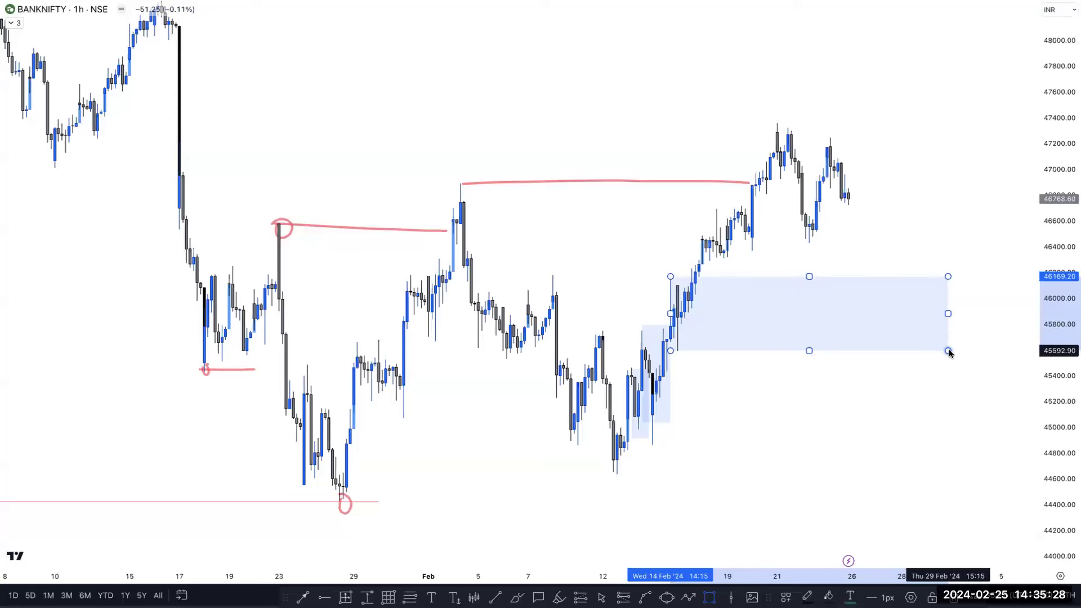
{"action": "left_click", "coordinate": [830, 595]}
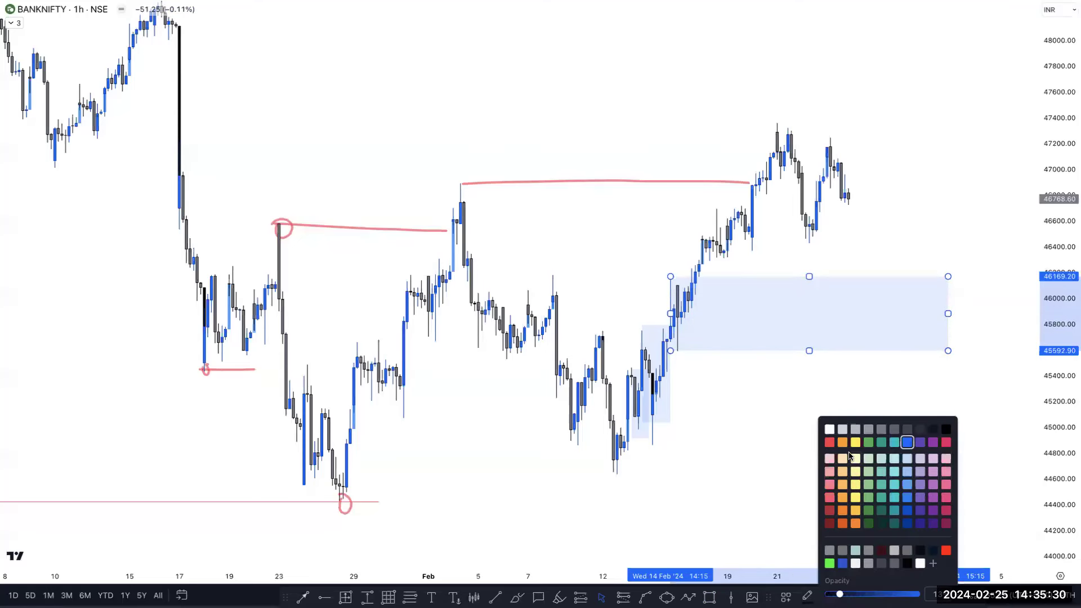
{"action": "left_click", "coordinate": [946, 429]}
{"action": "left_click", "coordinate": [920, 385]}
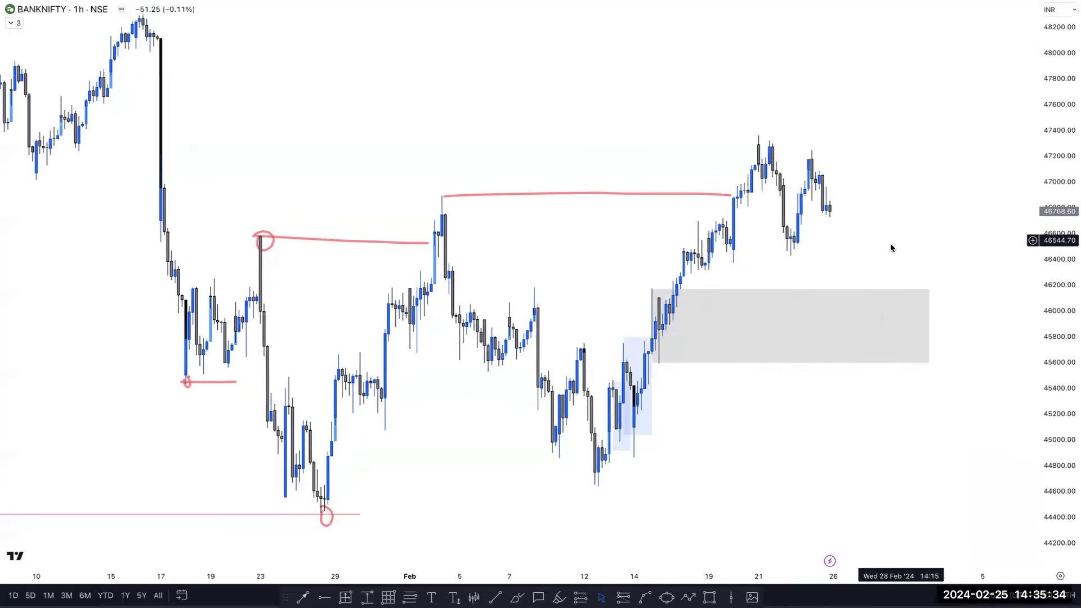
- Sketch a red bullish path dipping into the grey zone to about 45,850 and rising to 47,400, with a level line at the 21 February high
{"action": "left_click_drag", "start_coordinate": [890, 248], "coordinate": [842, 254]}
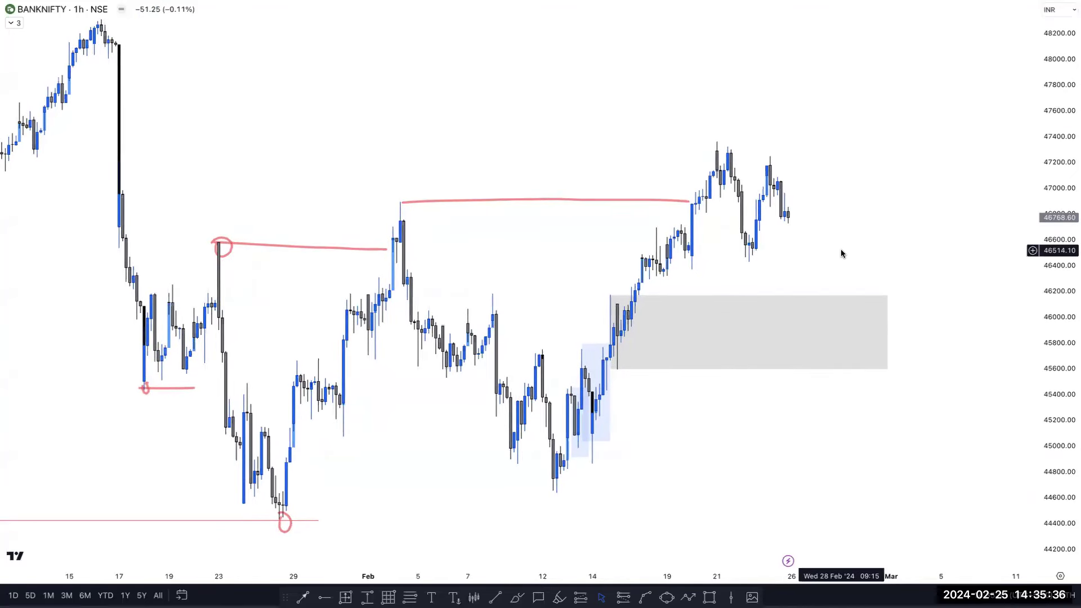
{"action": "mouse_move", "coordinate": [501, 557]}
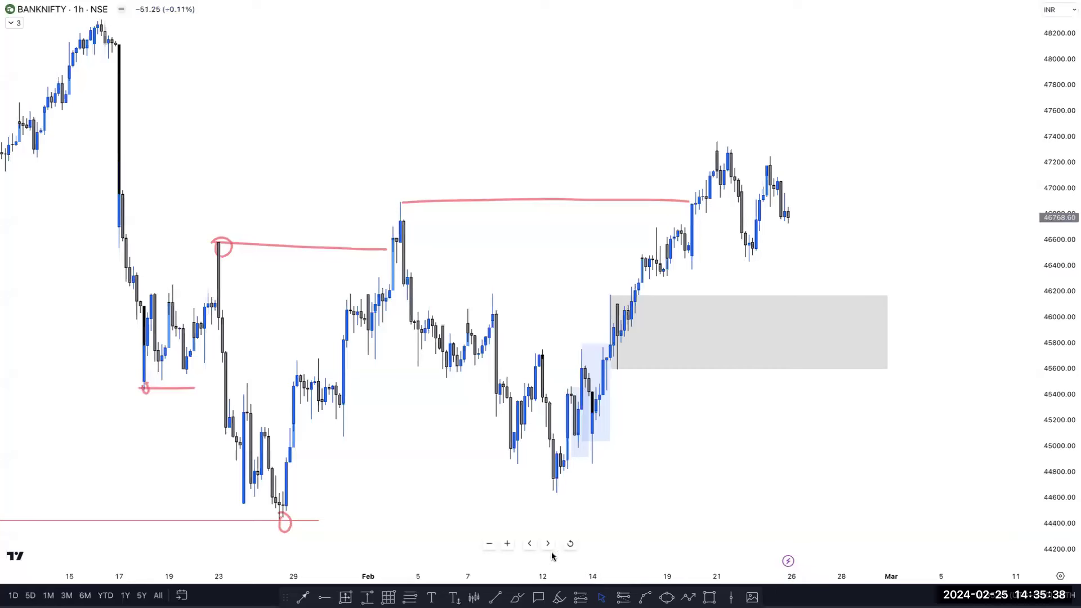
{"action": "mouse_move", "coordinate": [787, 203]}
{"action": "left_mouse_down"}
{"action": "mouse_move", "coordinate": [841, 337]}
{"action": "mouse_move", "coordinate": [853, 273]}
{"action": "mouse_move", "coordinate": [910, 198]}
{"action": "mouse_move", "coordinate": [933, 136]}
{"action": "left_mouse_up"}
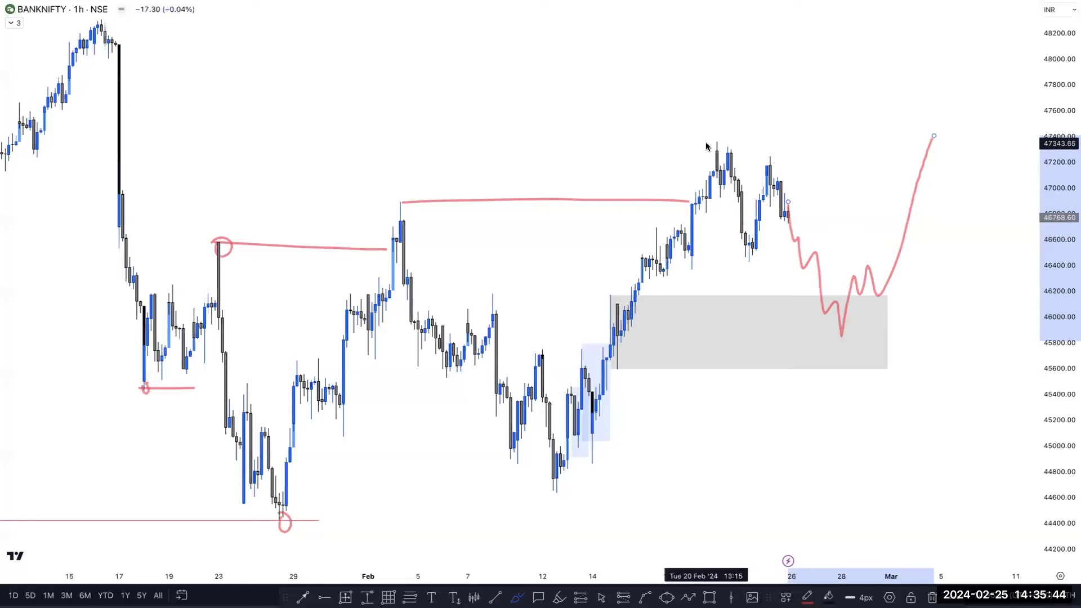
{"action": "left_click_drag", "start_coordinate": [706, 146], "coordinate": [940, 146]}
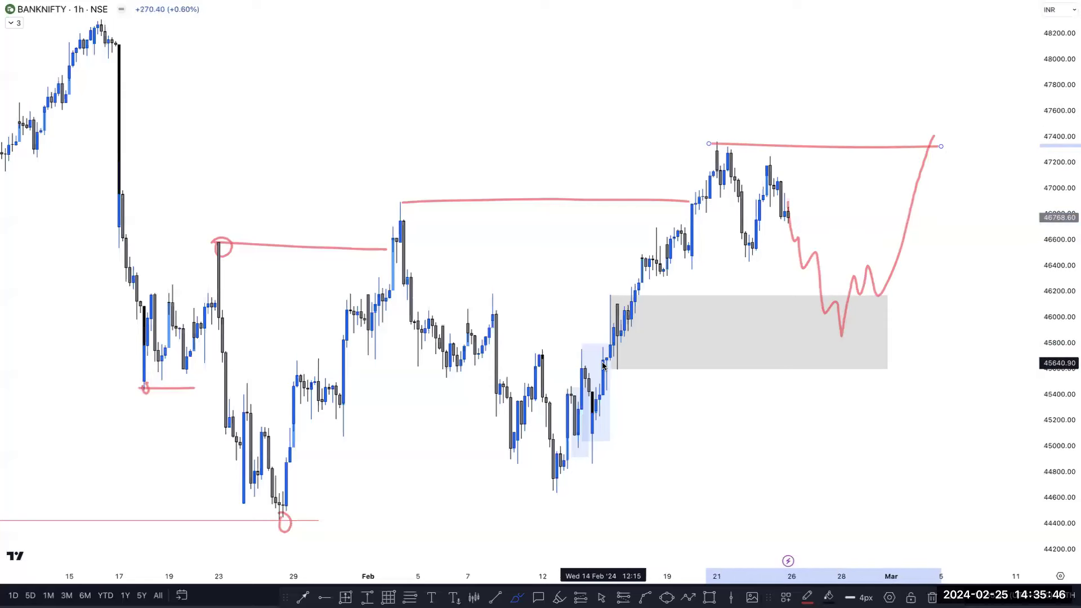
- Draw a red line along the grey zone's lower edge and sketch a bearish path through it, rebounding to about 46,100 and falling to 44,200
{"action": "left_click_drag", "start_coordinate": [604, 364], "coordinate": [879, 370]}
{"action": "mouse_move", "coordinate": [843, 321]}
{"action": "left_mouse_down"}
{"action": "mouse_move", "coordinate": [854, 414]}
{"action": "mouse_move", "coordinate": [876, 454]}
{"action": "mouse_move", "coordinate": [921, 335]}
{"action": "mouse_move", "coordinate": [955, 460]}
{"action": "mouse_move", "coordinate": [955, 551]}
{"action": "left_mouse_up"}
- Extend the horizontal trend line under the late January low to early March 2024
{"action": "left_click_drag", "start_coordinate": [641, 420], "coordinate": [637, 261]}
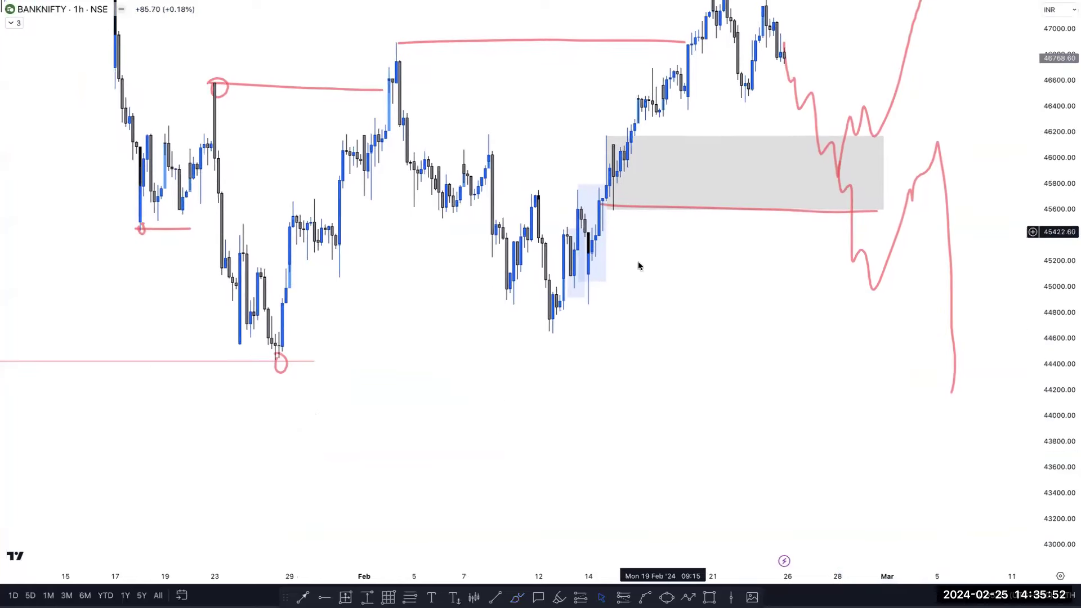
{"action": "left_click", "coordinate": [314, 362]}
{"action": "left_click_drag", "start_coordinate": [313, 362], "coordinate": [926, 406]}
{"action": "left_click", "coordinate": [881, 409]}
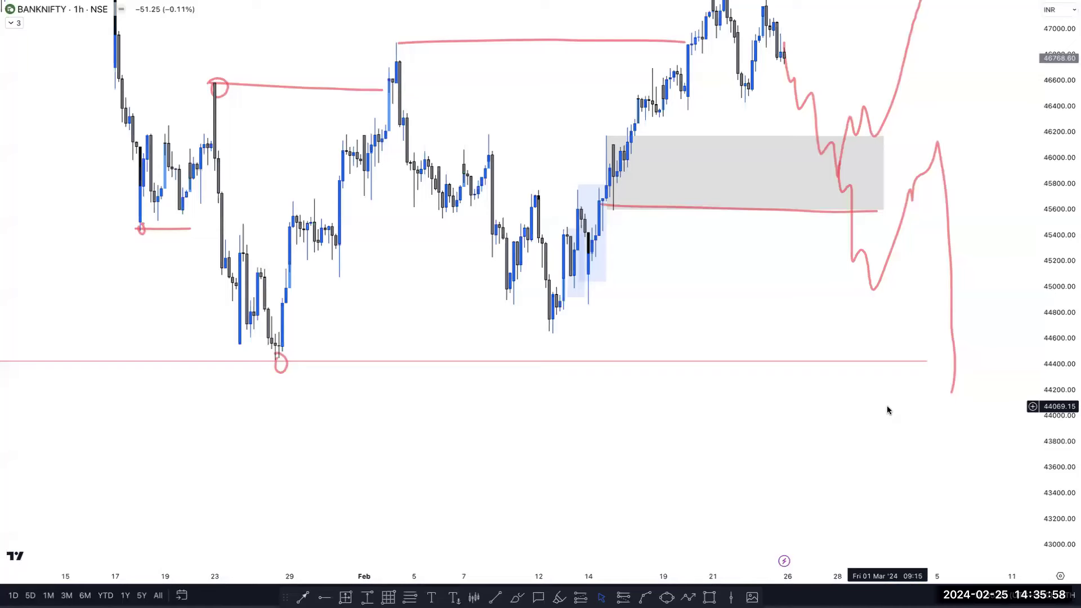
- Recolour the bearish projected path from red to blue
{"action": "left_click_drag", "start_coordinate": [887, 405], "coordinate": [869, 434]}
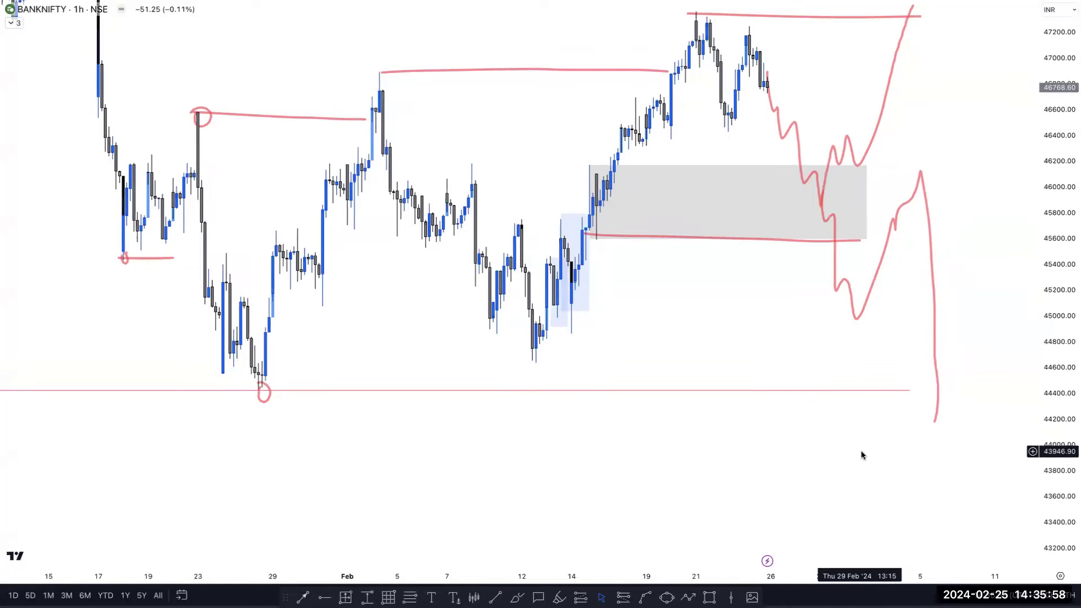
{"action": "left_click", "coordinate": [893, 225]}
{"action": "left_click", "coordinate": [808, 595]}
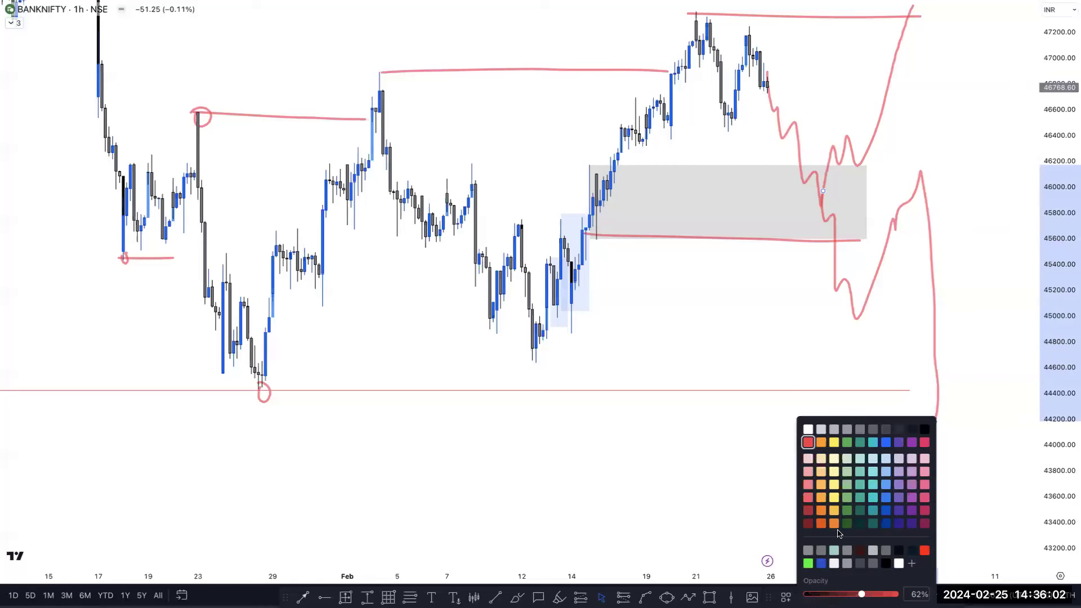
{"action": "left_click", "coordinate": [886, 442]}
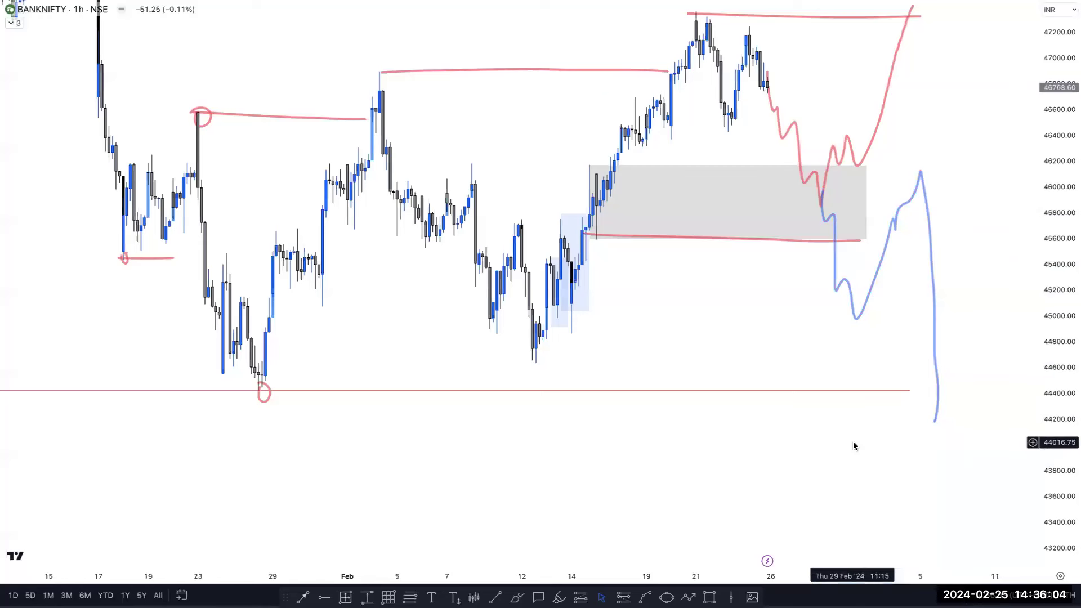
- Switch the chart to the 5-minute interval, rescale it to the recent candles and delete the red projected path
{"action": "type", "text": "5"}
{"action": "key", "text": "Return"}
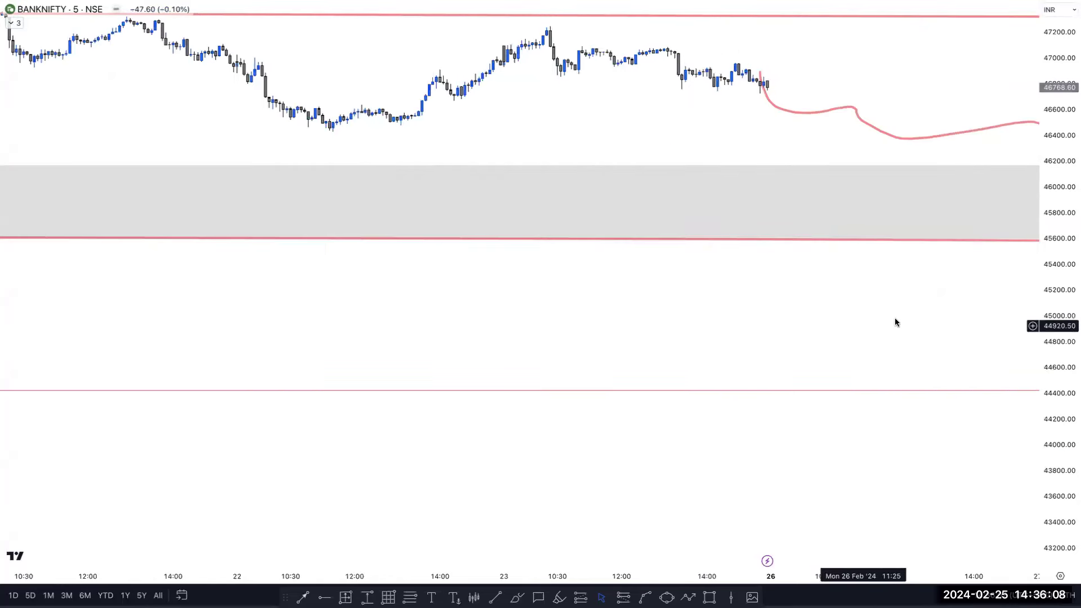
{"action": "double_click", "coordinate": [1051, 334]}
{"action": "left_click_drag", "start_coordinate": [1051, 335], "coordinate": [1050, 281]}
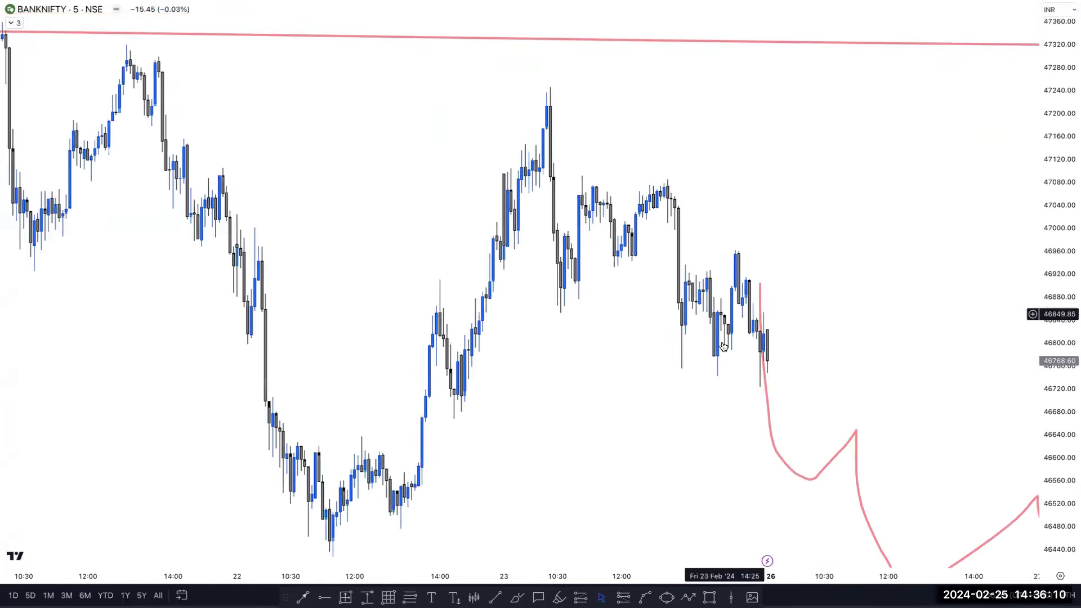
{"action": "left_click", "coordinate": [759, 382]}
{"action": "key", "text": "Delete"}
- Draw a short blue brush line at about 46,930 over the 23 February afternoon highs and circle the spike above it near 46,960
{"action": "scroll", "coordinate": [759, 376], "scroll_direction": "down", "scroll_amount": 5}
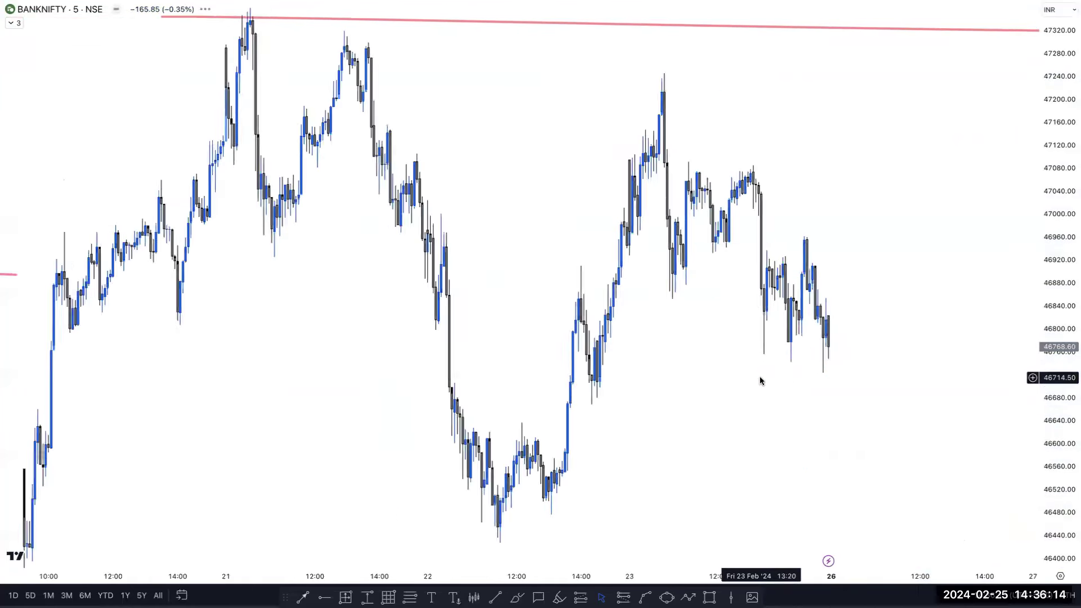
{"action": "left_click_drag", "start_coordinate": [1047, 174], "coordinate": [1045, 246]}
{"action": "left_click_drag", "start_coordinate": [739, 427], "coordinate": [711, 423]}
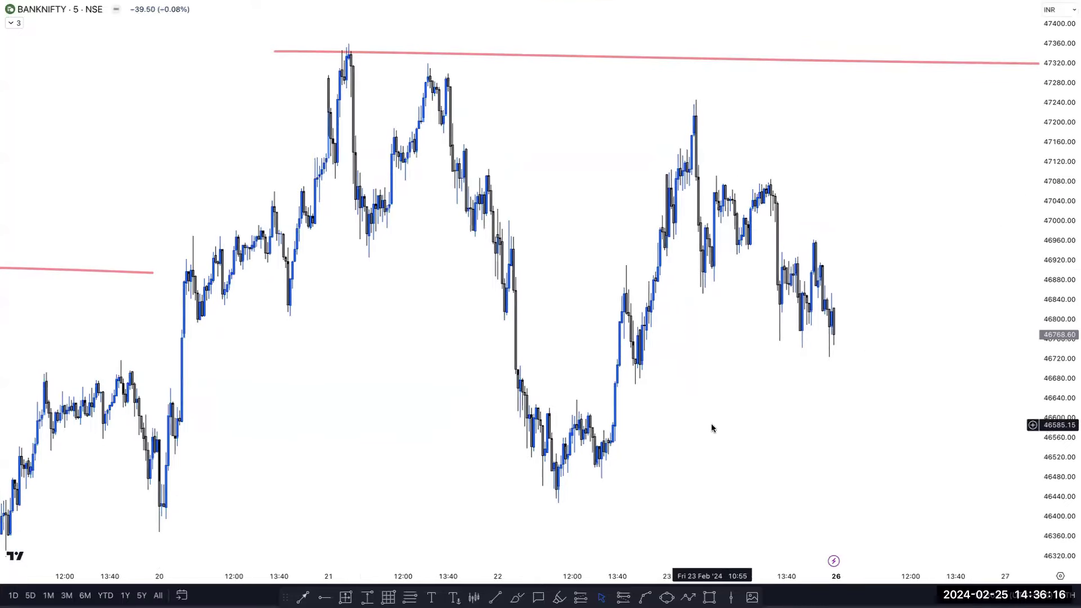
{"action": "left_click_drag", "start_coordinate": [766, 377], "coordinate": [683, 372]}
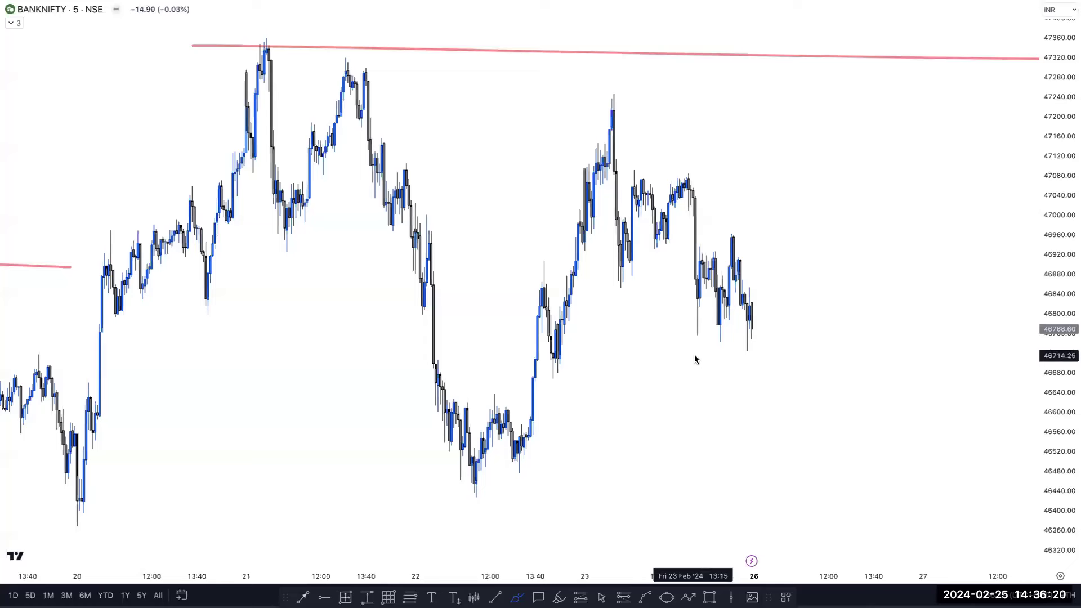
{"action": "mouse_move", "coordinate": [699, 250]}
{"action": "left_mouse_down"}
{"action": "mouse_move", "coordinate": [732, 249]}
{"action": "mouse_move", "coordinate": [723, 224]}
{"action": "left_mouse_up"}
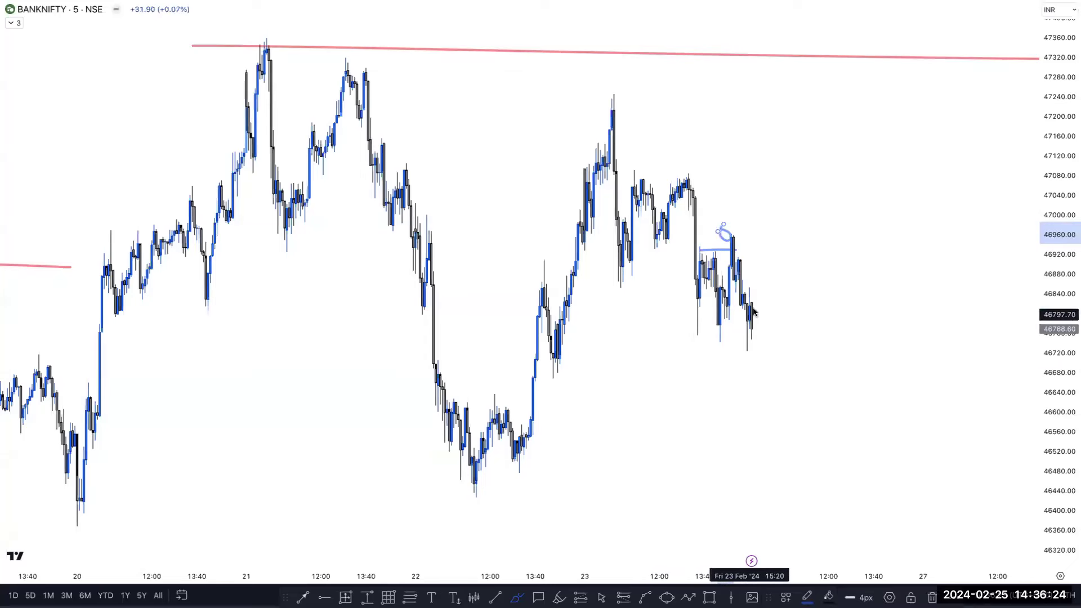
- Sketch a blue zigzag path from about 46,800 down to about 46,450, with blue level lines at about 46,760 and 46,870
{"action": "mouse_move", "coordinate": [758, 312]}
{"action": "left_mouse_down"}
{"action": "mouse_move", "coordinate": [771, 402]}
{"action": "mouse_move", "coordinate": [796, 314]}
{"action": "left_mouse_up"}
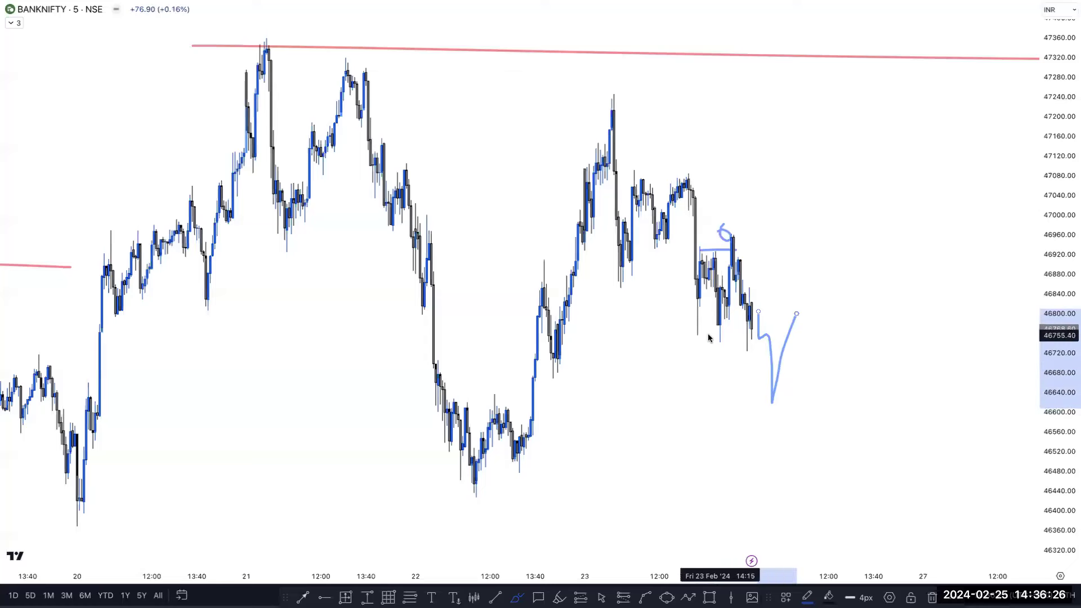
{"action": "left_click_drag", "start_coordinate": [710, 334], "coordinate": [819, 334]}
{"action": "mouse_move", "coordinate": [741, 278]}
{"action": "left_mouse_down"}
{"action": "mouse_move", "coordinate": [855, 286]}
{"action": "mouse_move", "coordinate": [819, 418]}
{"action": "left_mouse_up"}
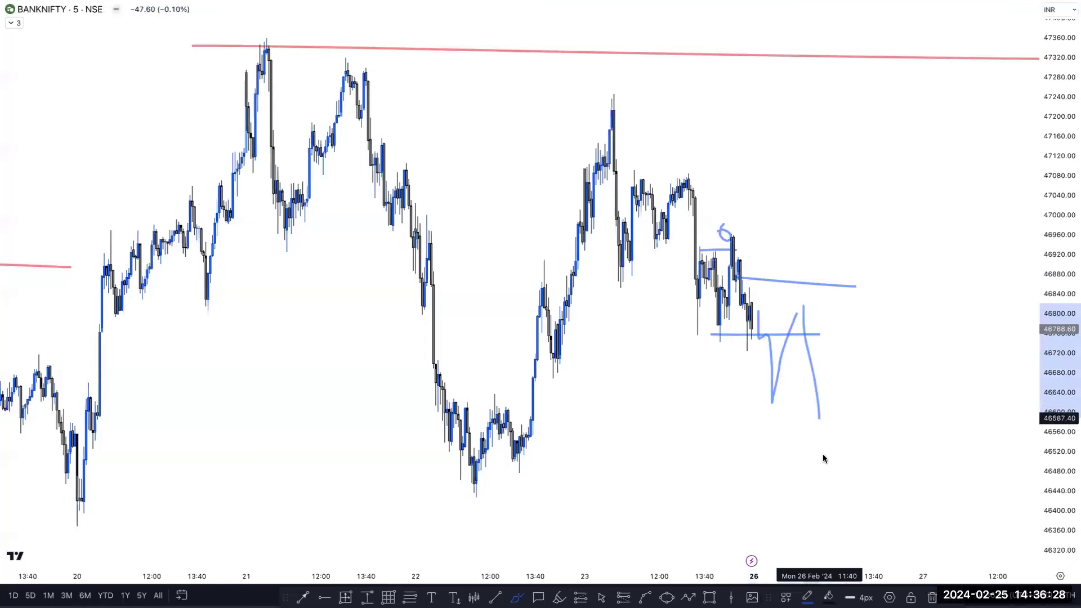
{"action": "left_click_drag", "start_coordinate": [823, 458], "coordinate": [824, 487]}
- Draw a long blue brush line under the 22 February low, from about 46,430 to the 26 February session
{"action": "key", "text": "alt+t"}
{"action": "left_click_drag", "start_coordinate": [470, 495], "coordinate": [855, 517]}
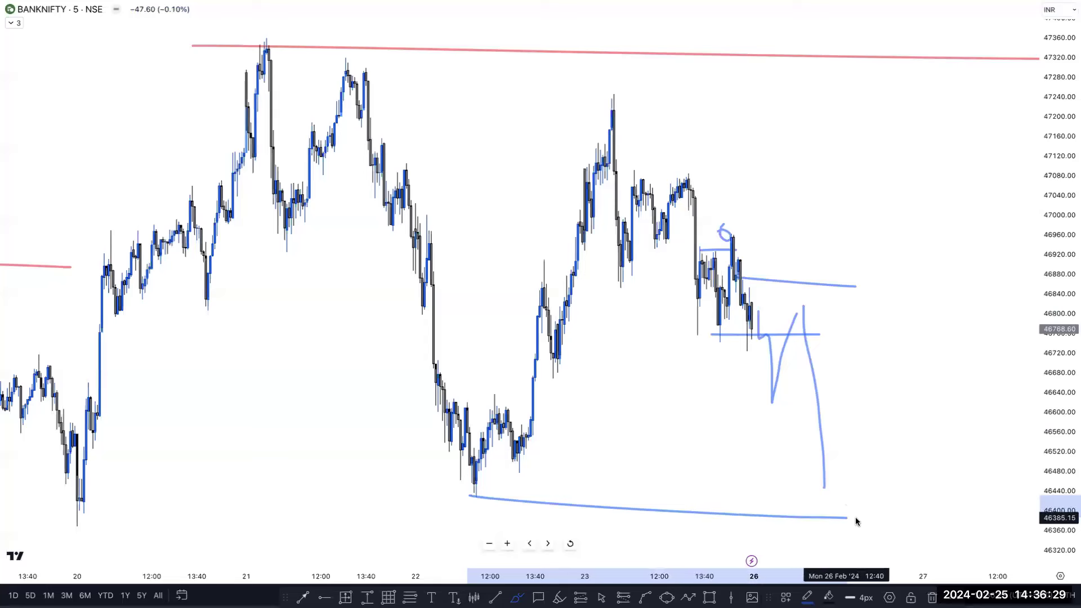
{"action": "left_click", "coordinate": [867, 438]}
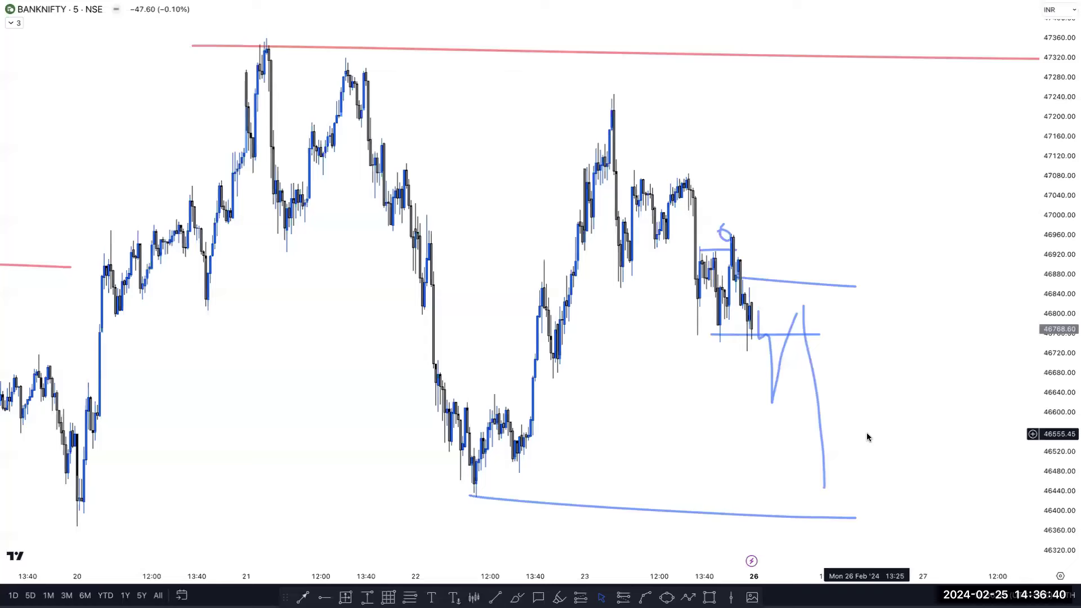
- Open the chart's context options in the empty area beyond the latest price
{"action": "right_click", "coordinate": [867, 437]}
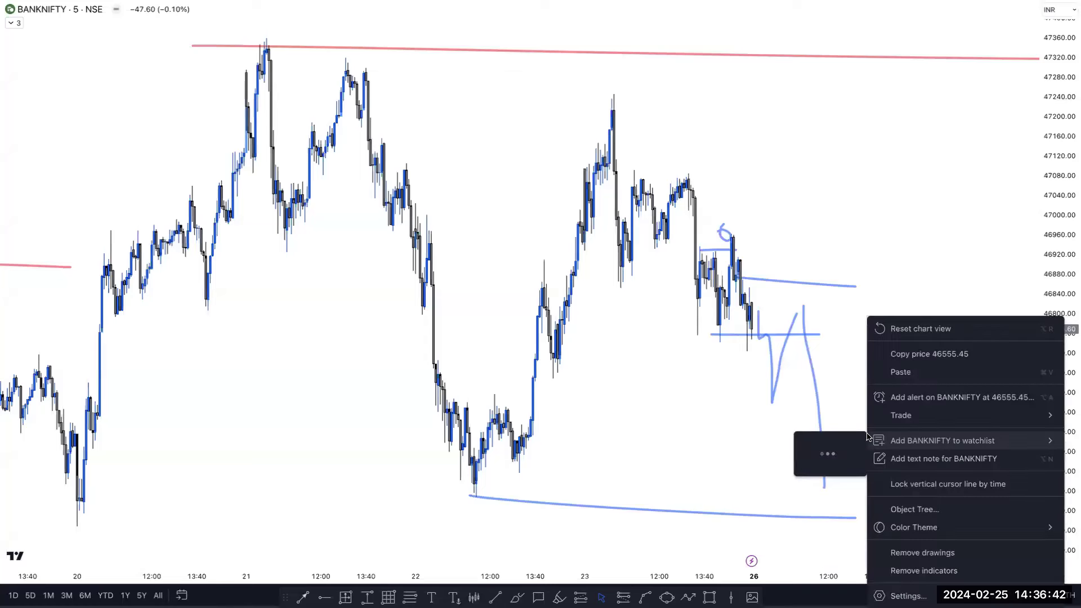